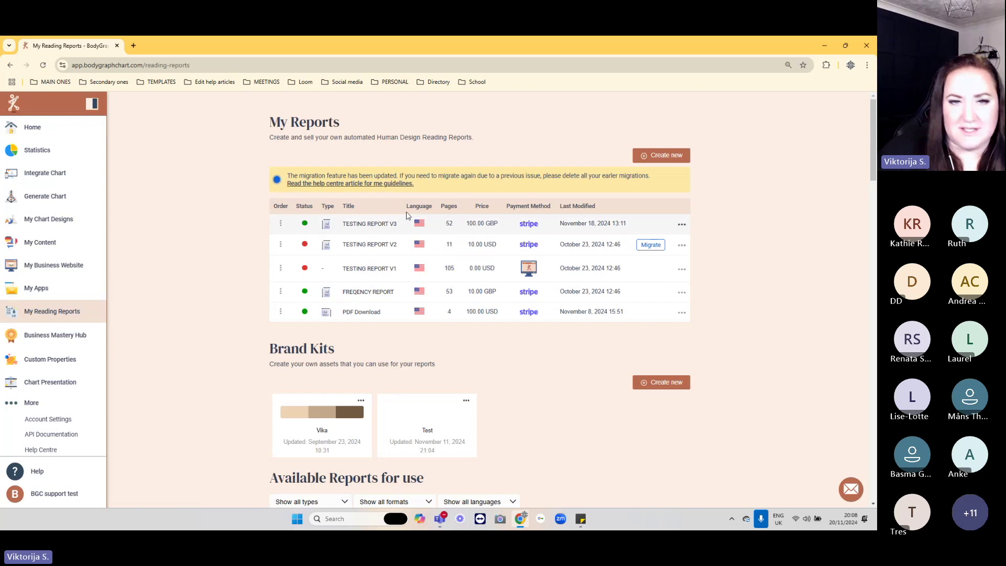
- Create a new report named Freebie with English (All descriptions) as the language and the portrait A4 - ISO (8.27" x 11.69") page format
click(661, 157)
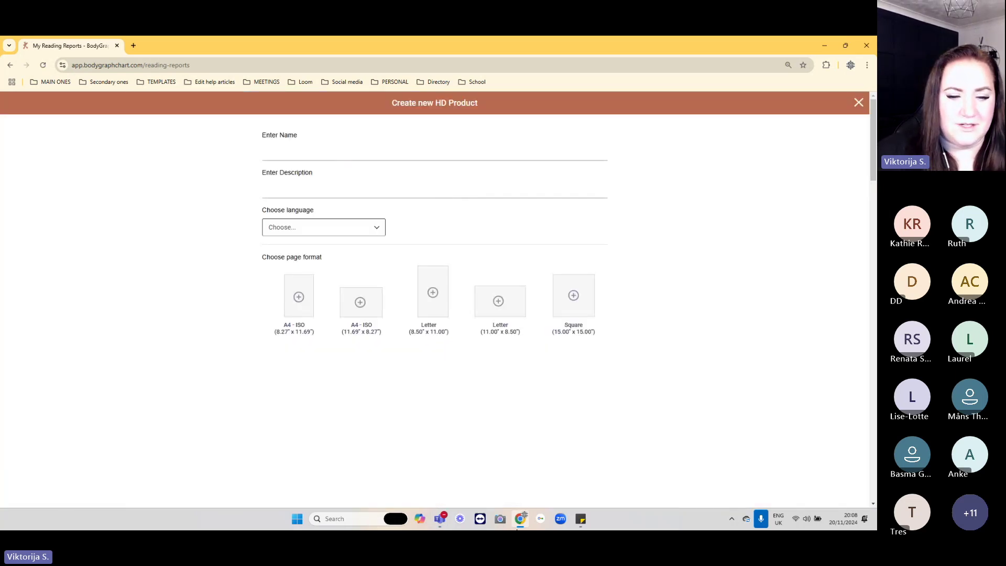
text(Free)
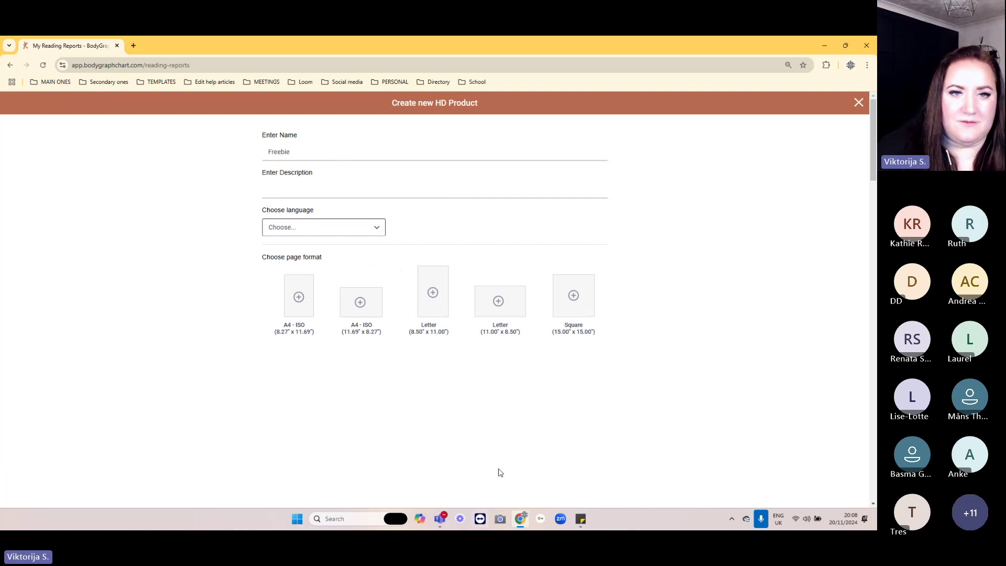
text(bie)
click(326, 227)
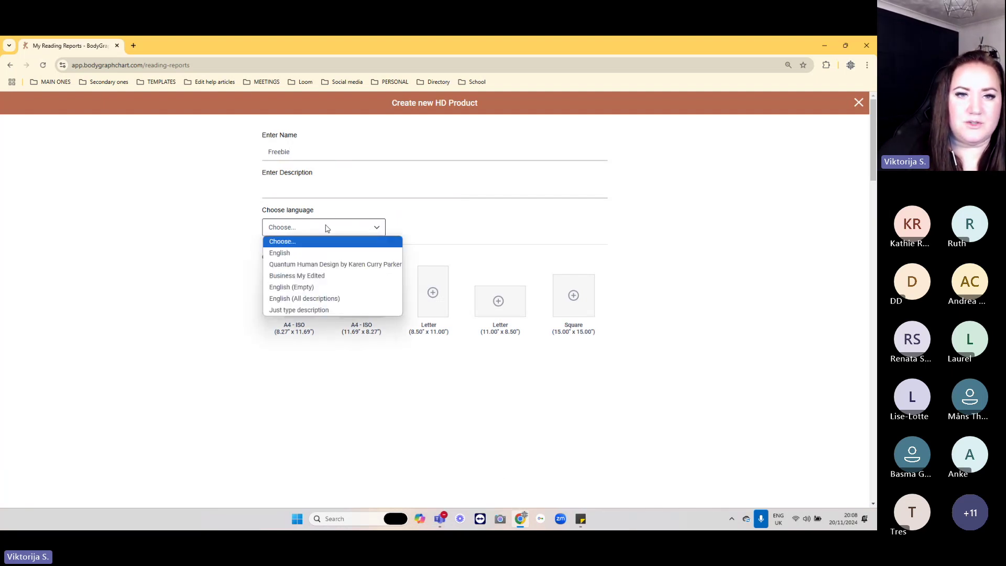
click(335, 296)
click(295, 298)
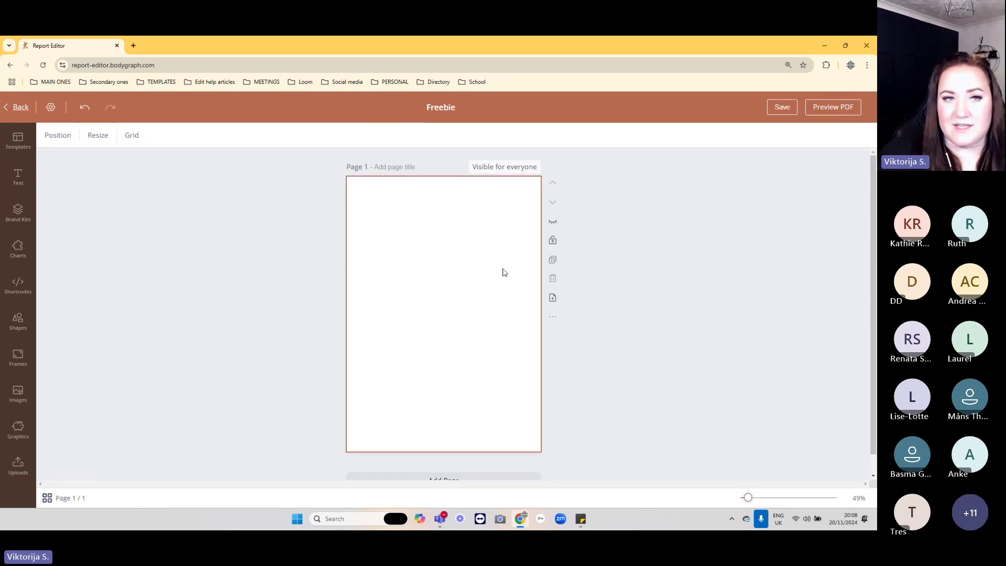
click(433, 310)
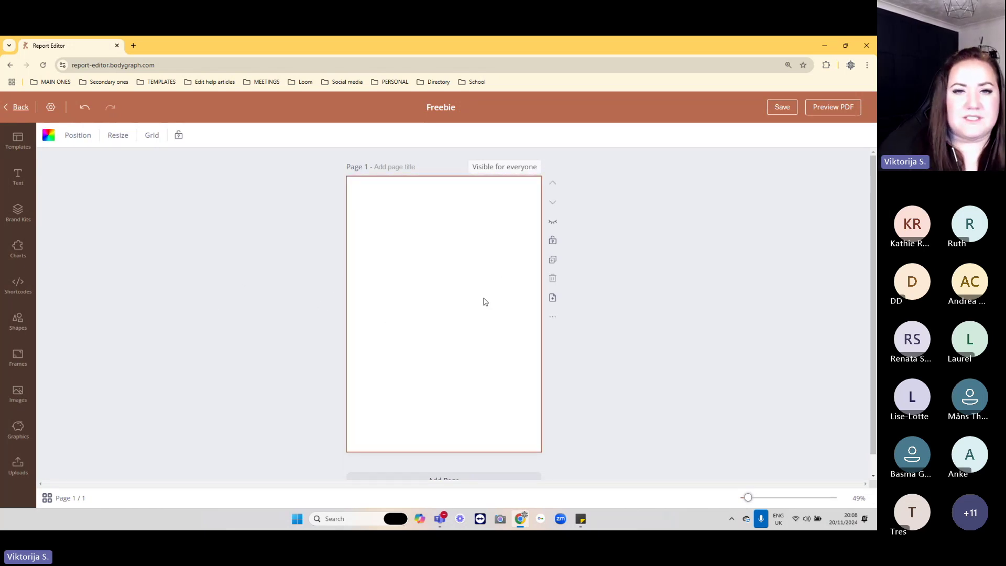
scroll(408, 302, down, 1)
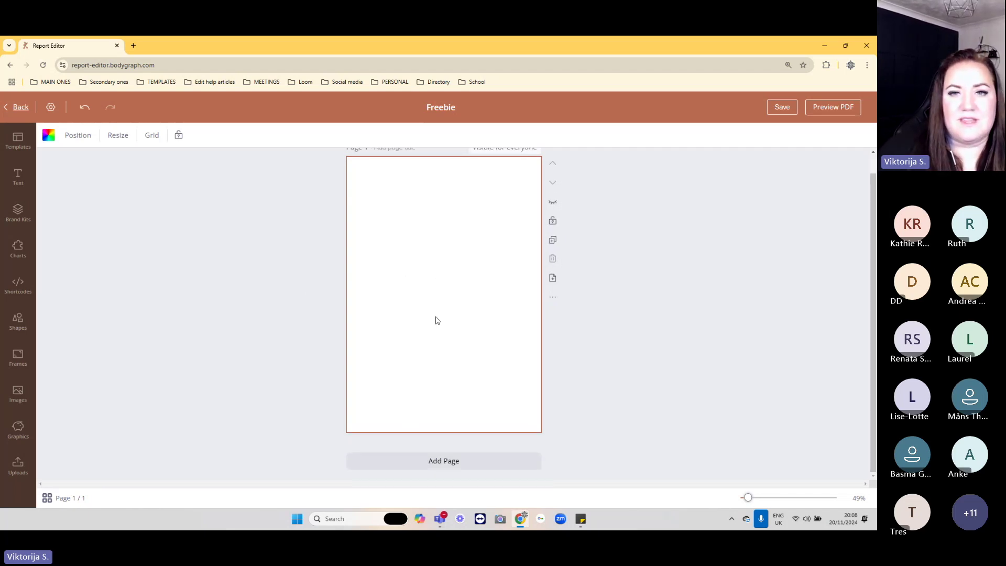
scroll(437, 320, up, 1)
scroll(438, 309, down, 1)
scroll(435, 311, up, 1)
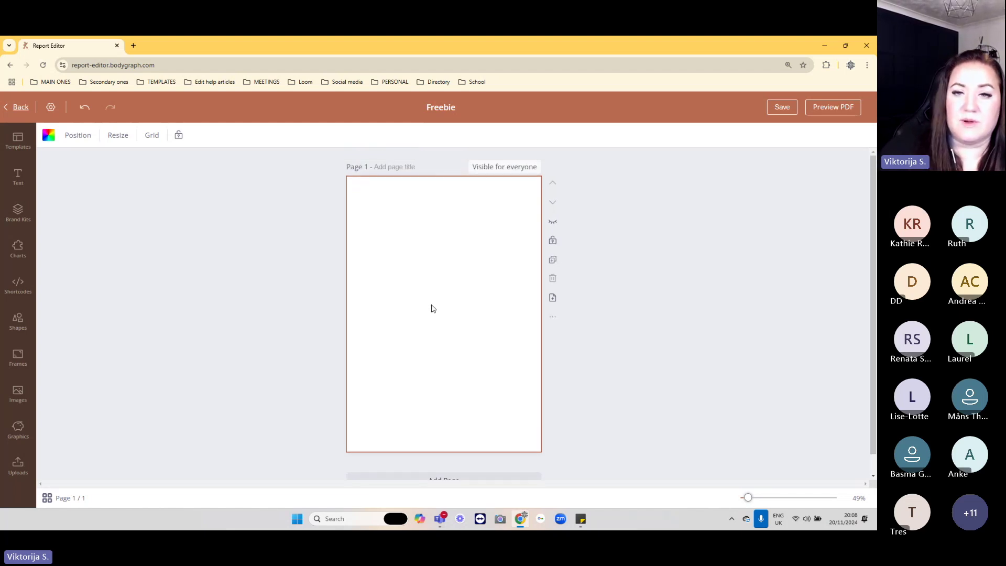
scroll(433, 309, down, 1)
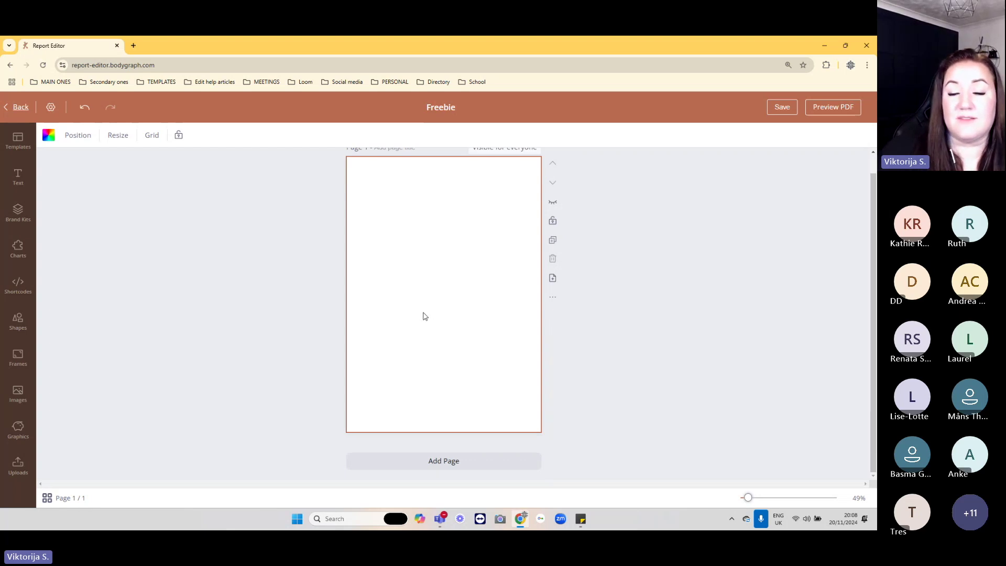
scroll(433, 317, up, 1)
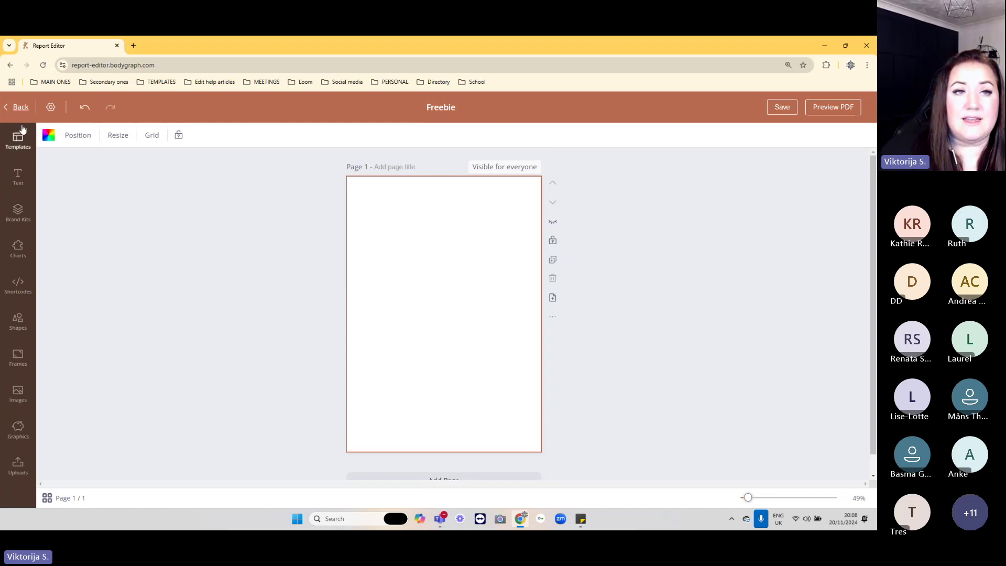
- Return to the reports overview and examine the logos, colors and photos stored in the first brand kit
click(16, 108)
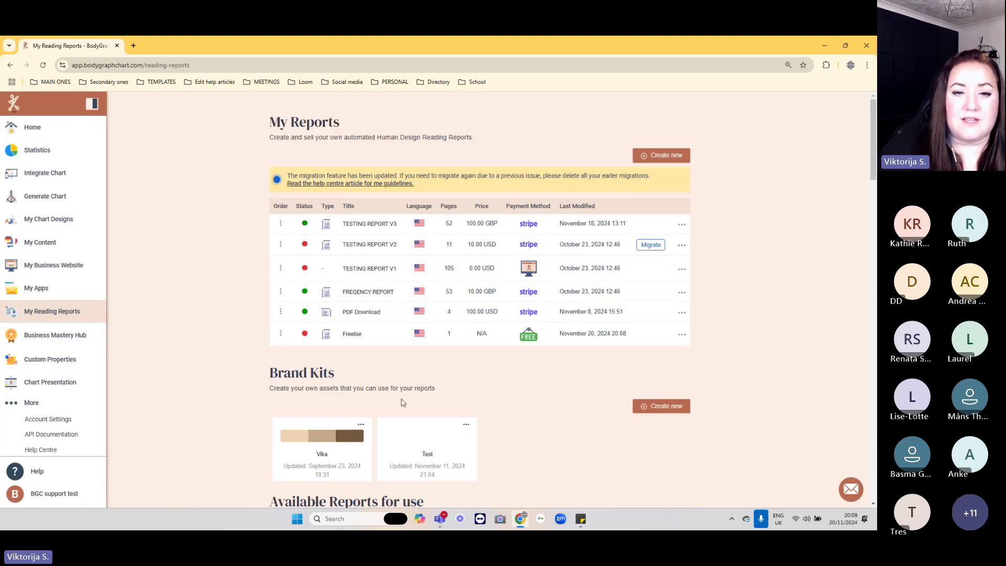
click(361, 426)
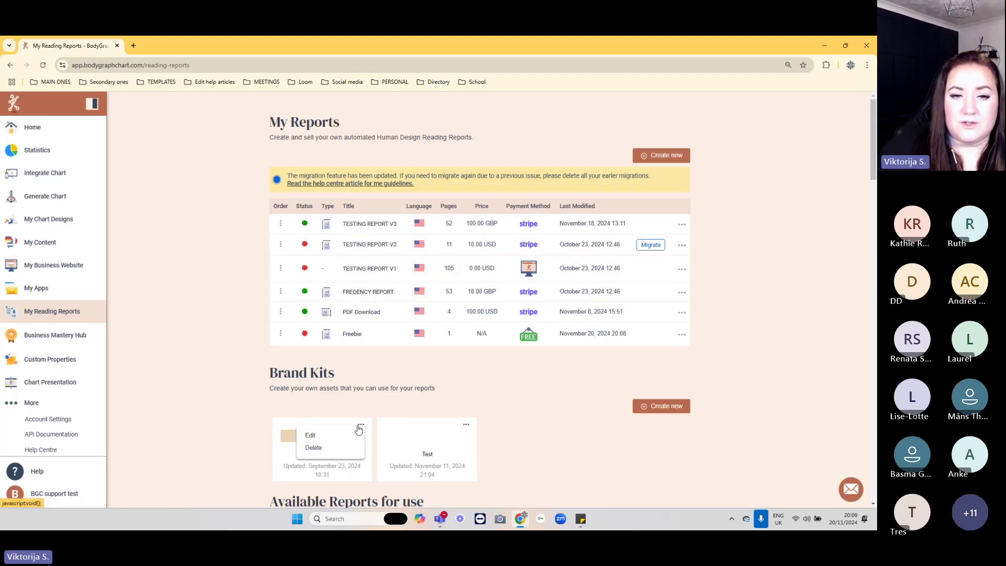
click(325, 432)
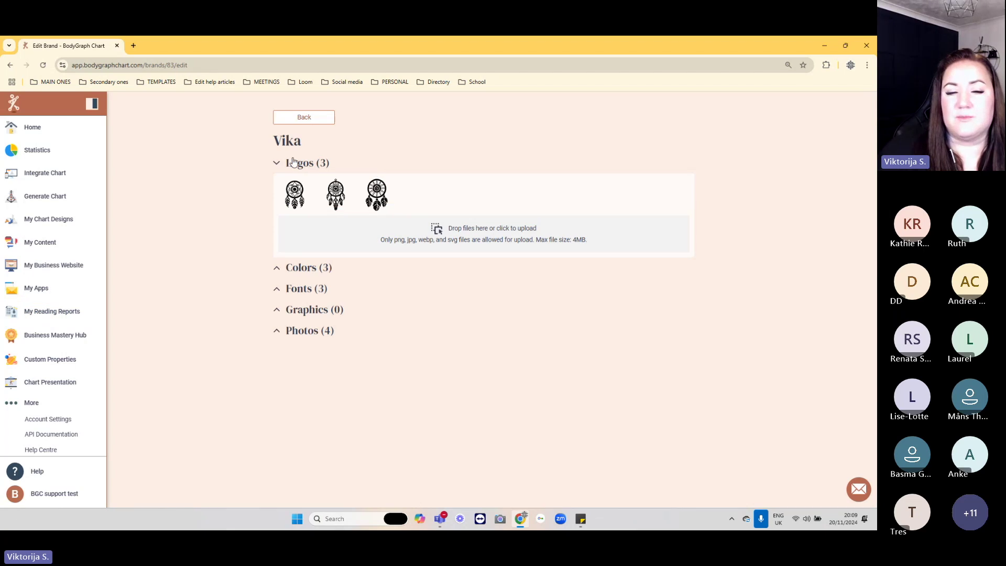
mouse_move(283, 184)
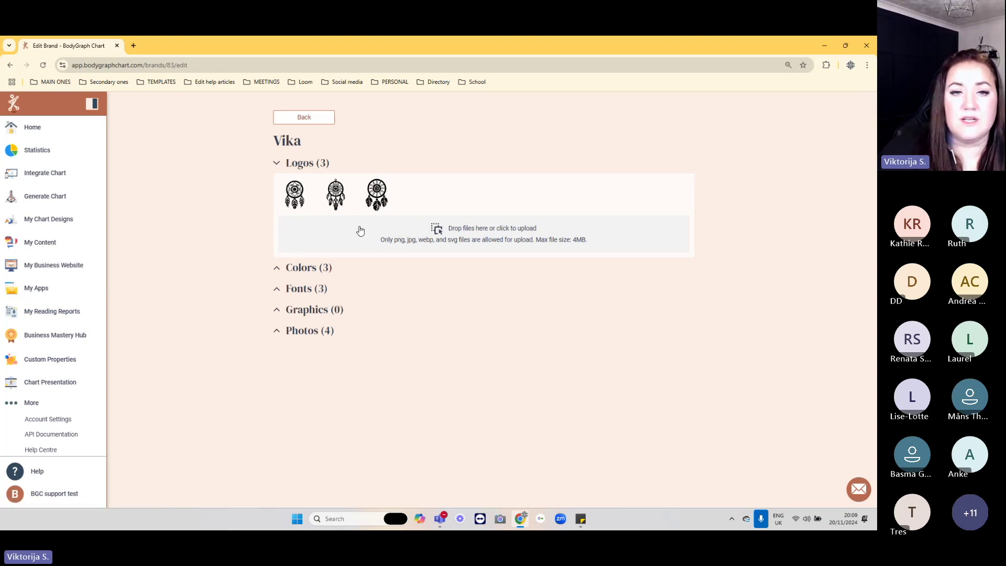
mouse_move(304, 212)
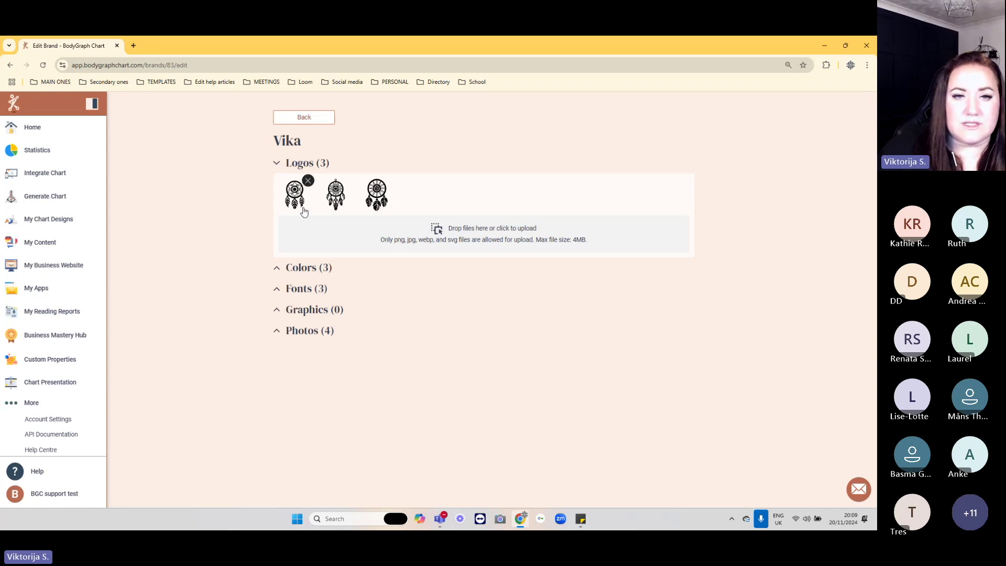
click(302, 268)
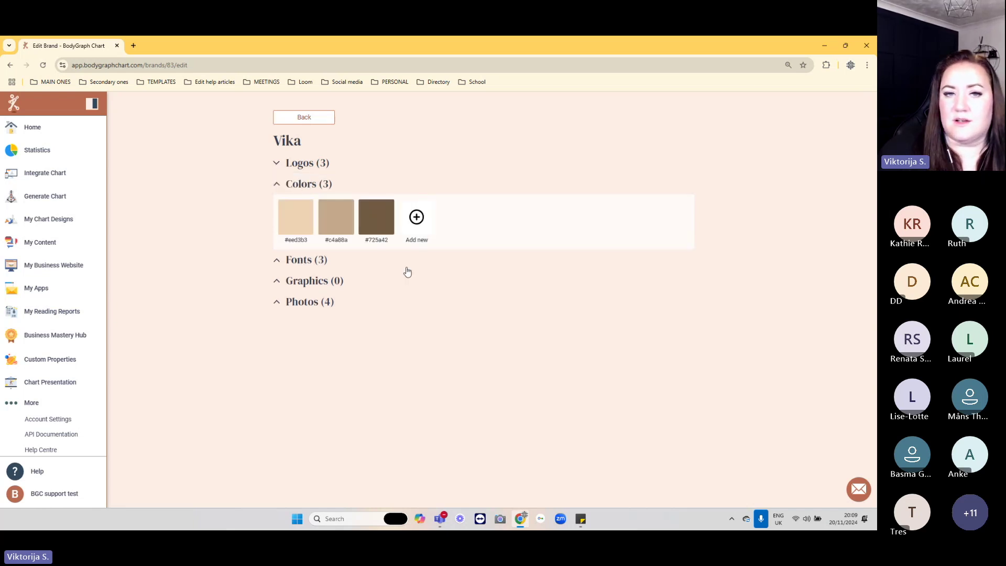
click(305, 300)
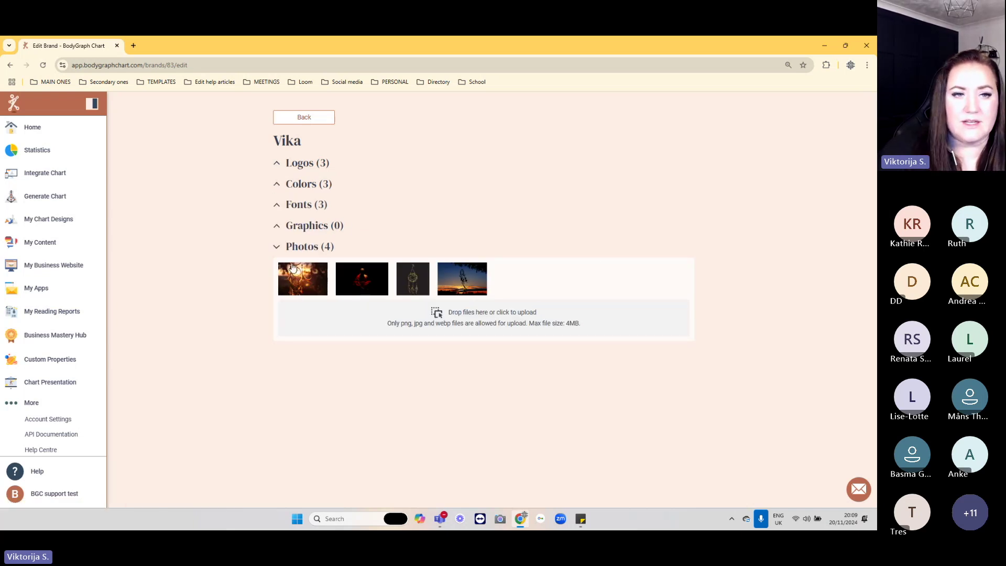
- Reopen the Freebie report in the editor and browse the available Human Design page templates
click(51, 311)
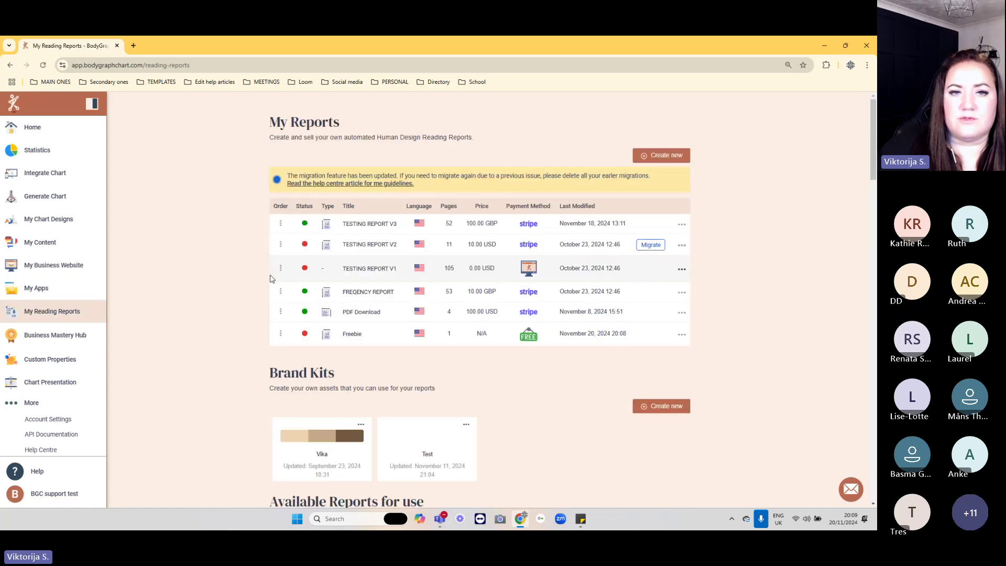
click(351, 334)
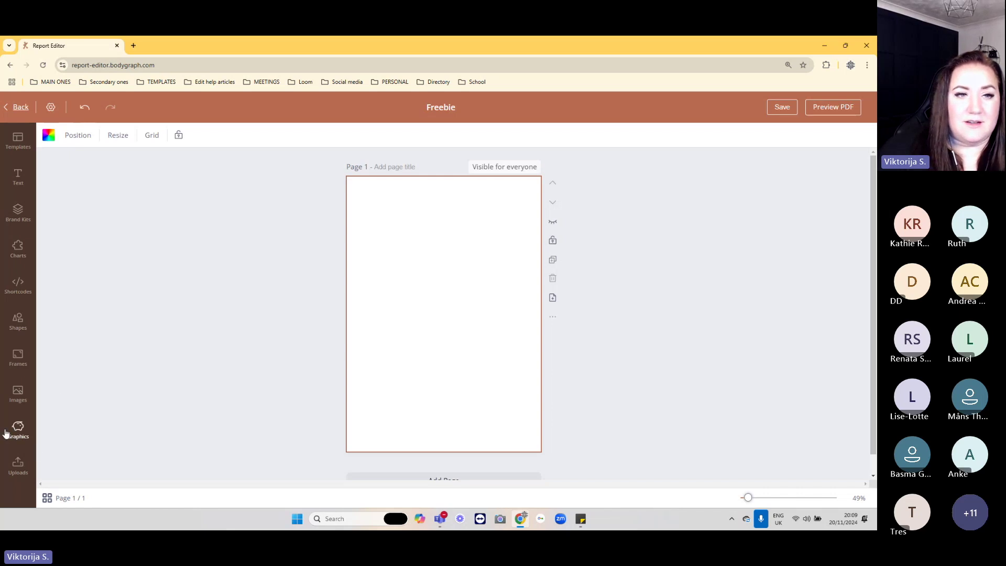
click(18, 140)
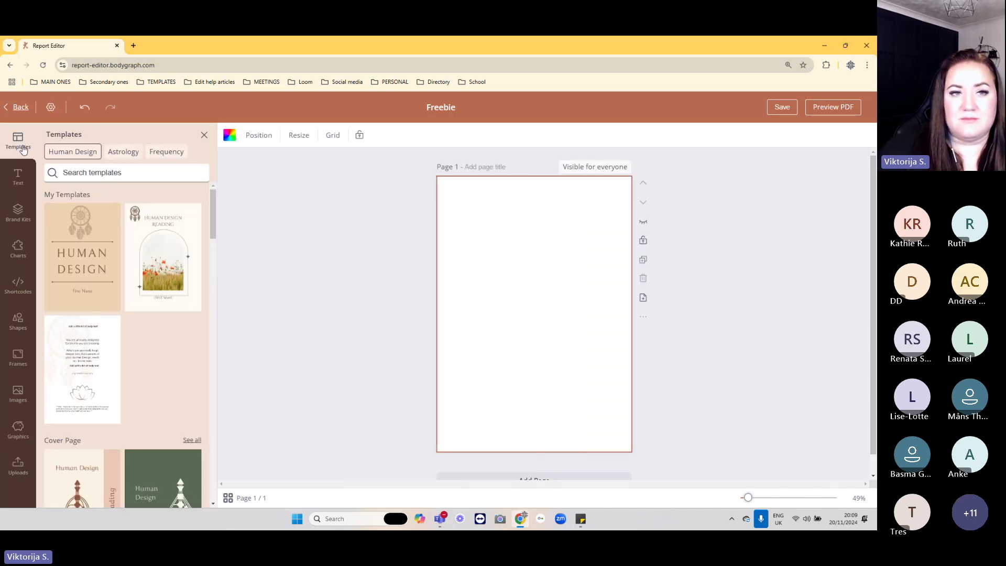
scroll(194, 367, down, 10)
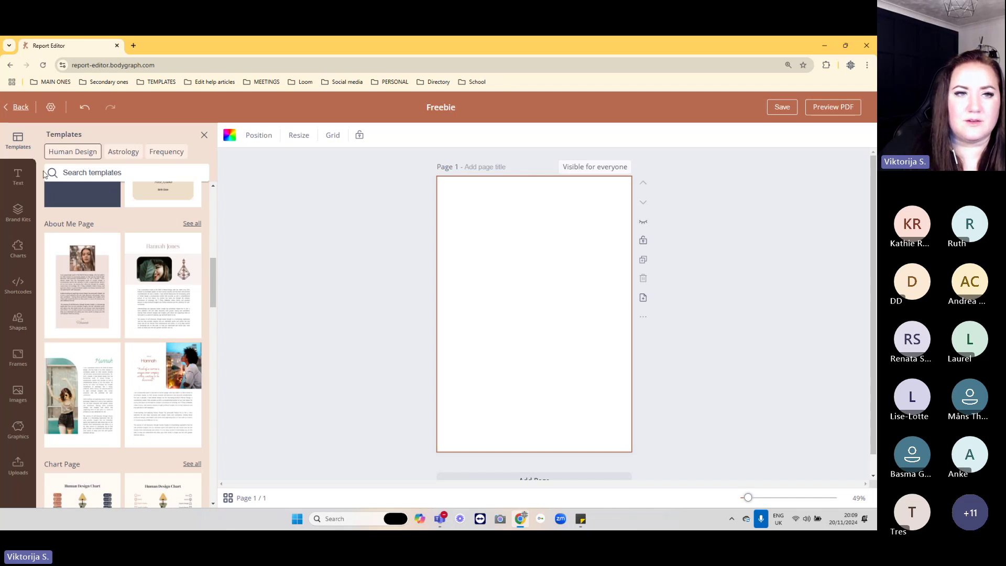
click(205, 136)
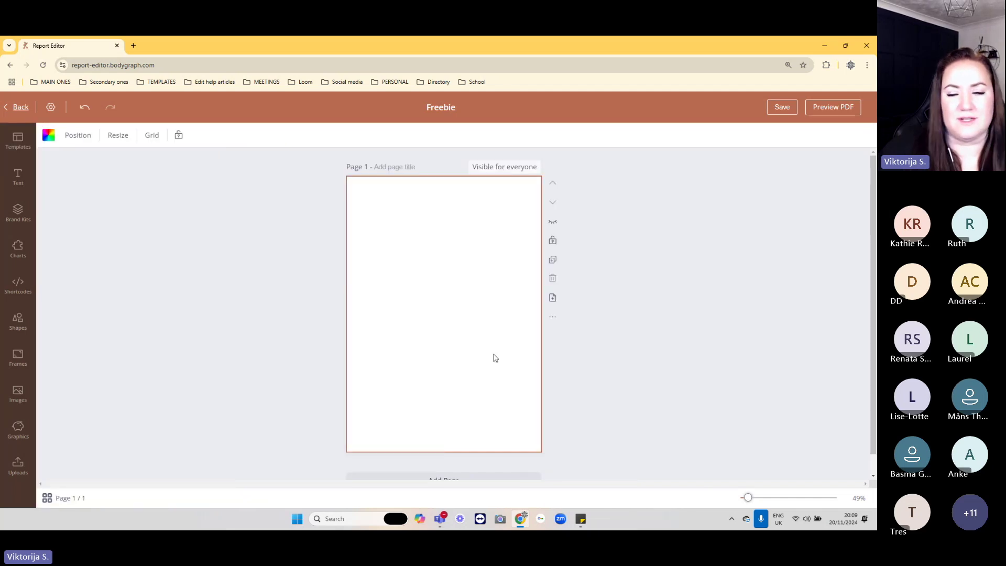
scroll(218, 296, down, 1)
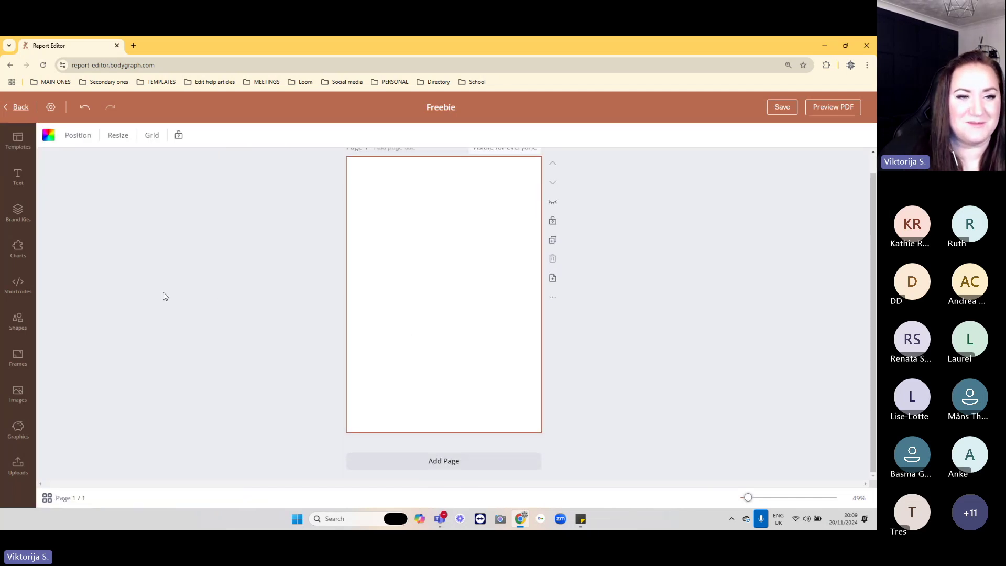
- Add the upright sketched rectangular Frame graphic, enlarge it to about 454 x 545 px and place it in the page's upper half
click(16, 429)
scroll(167, 319, down, 10)
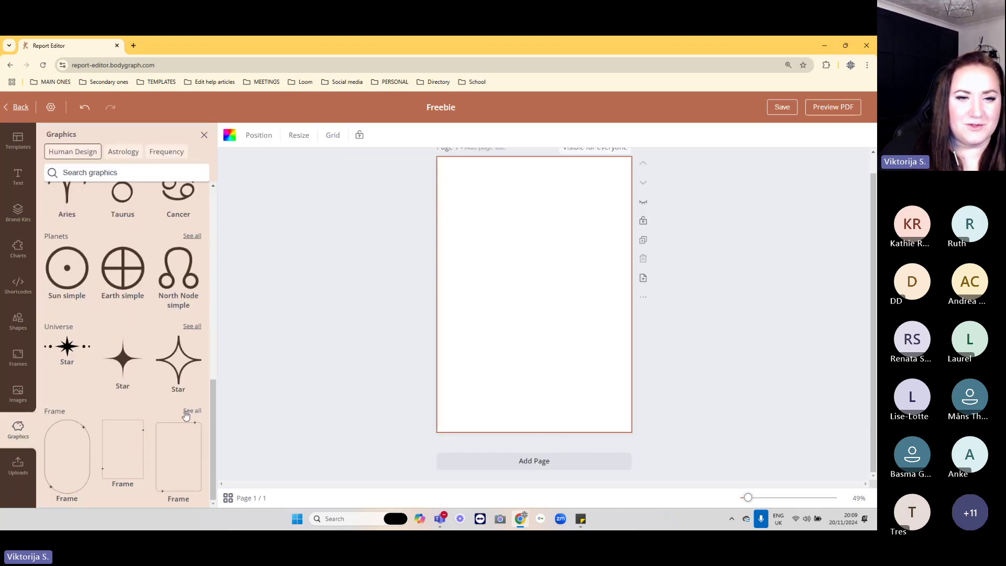
click(191, 411)
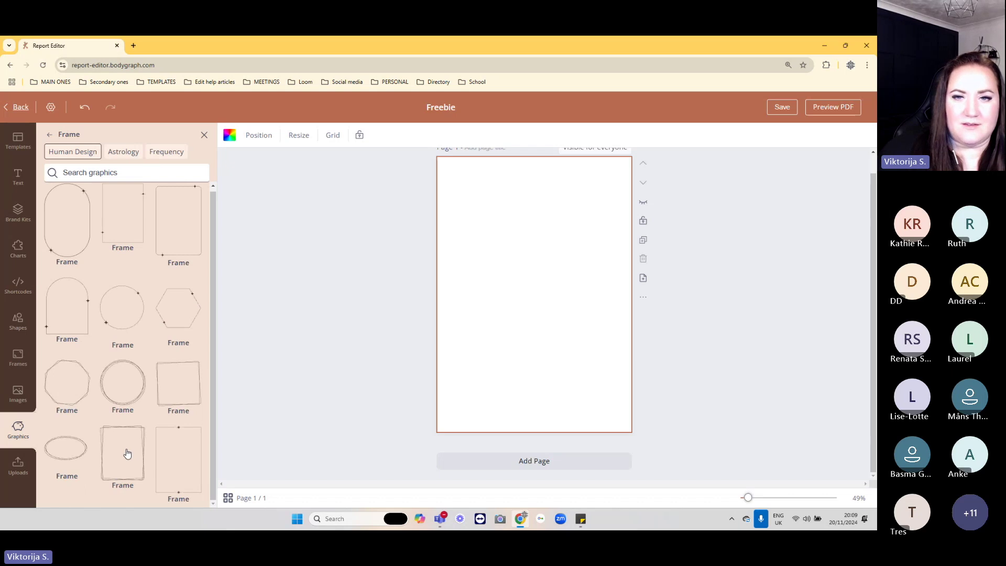
click(127, 454)
drag(581, 351, 591, 365)
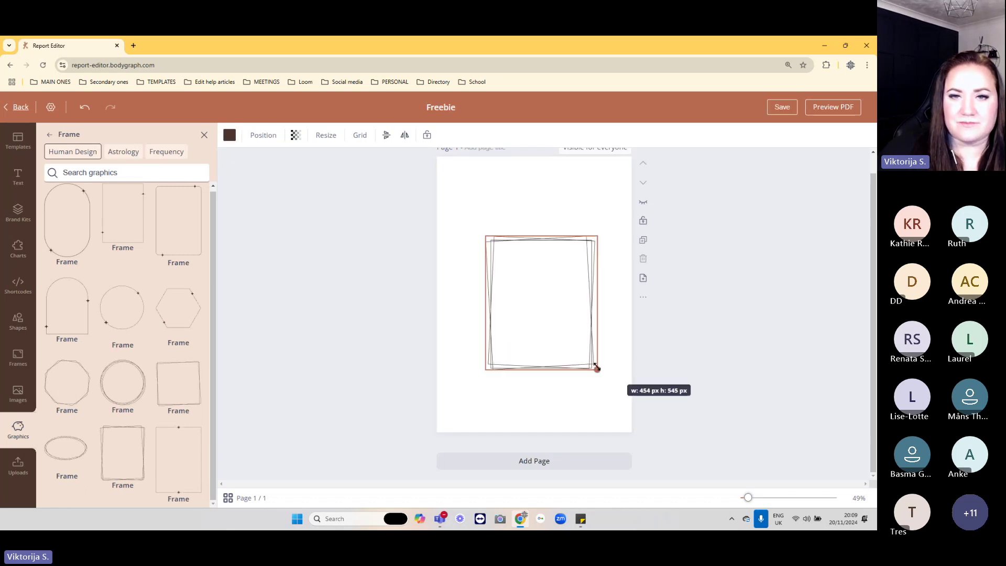
drag(566, 318, 562, 259)
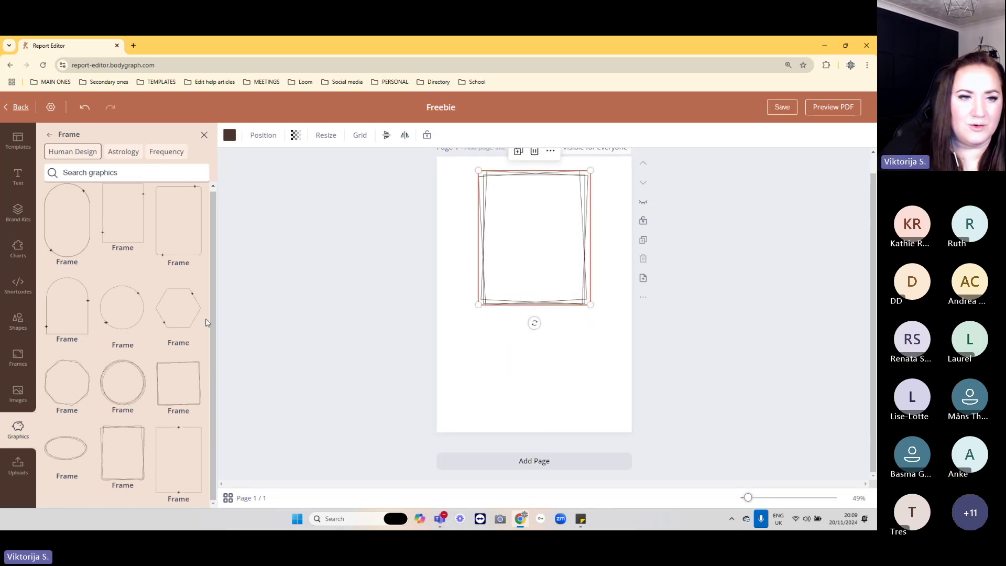
- Insert the second Minimalist photo frame and scale it to about 350 x 500 px over the sketched frame graphic
click(16, 229)
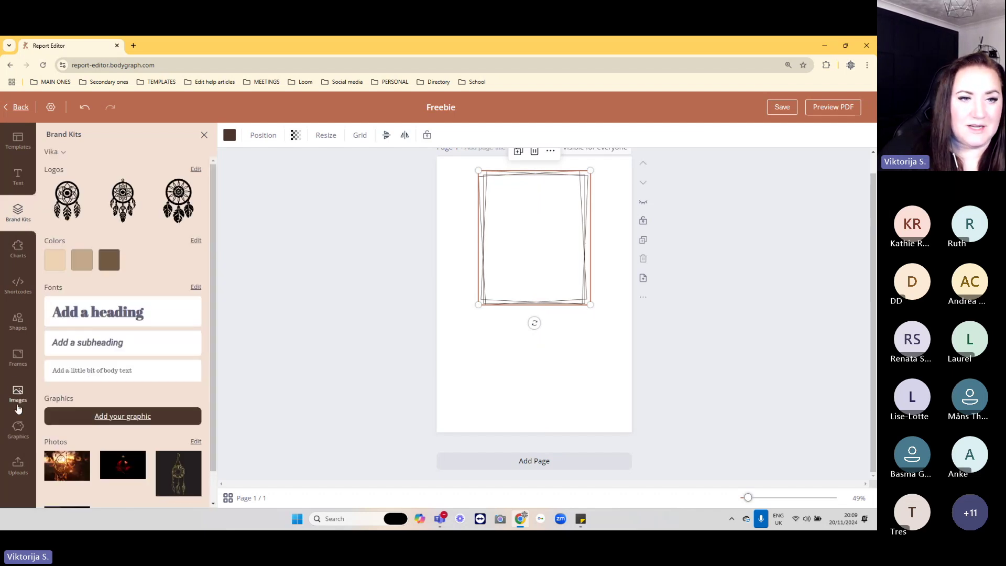
click(18, 360)
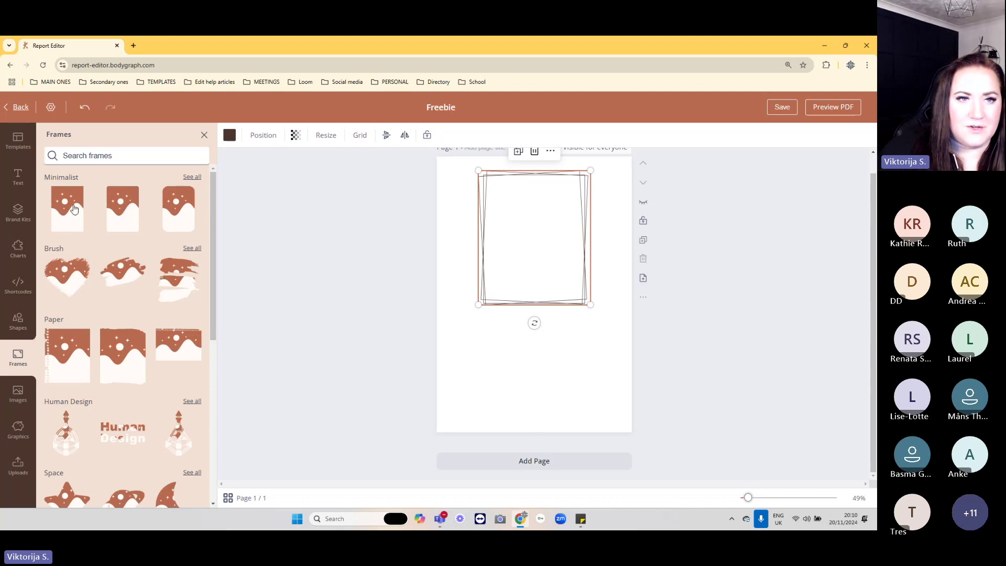
click(124, 209)
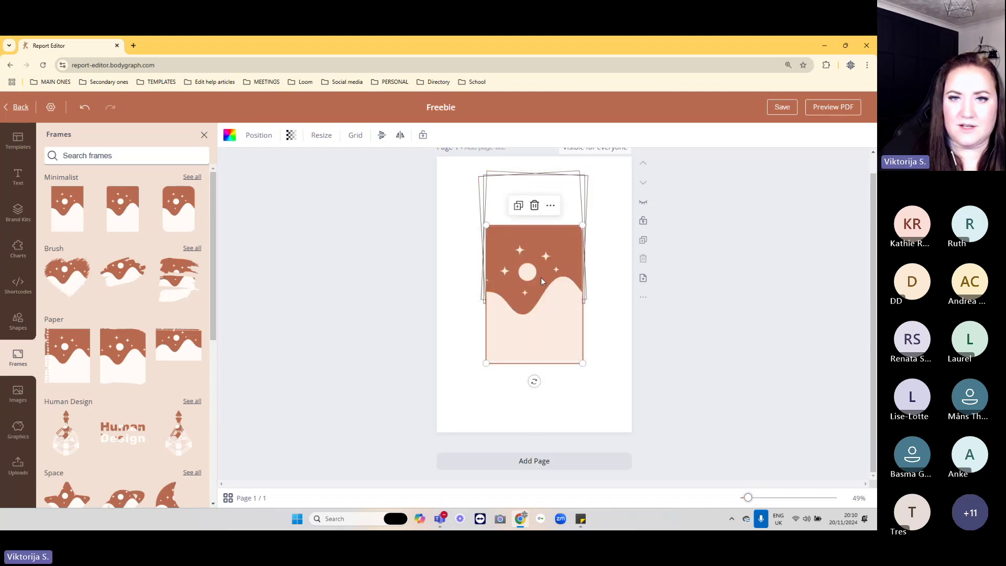
drag(579, 334, 569, 319)
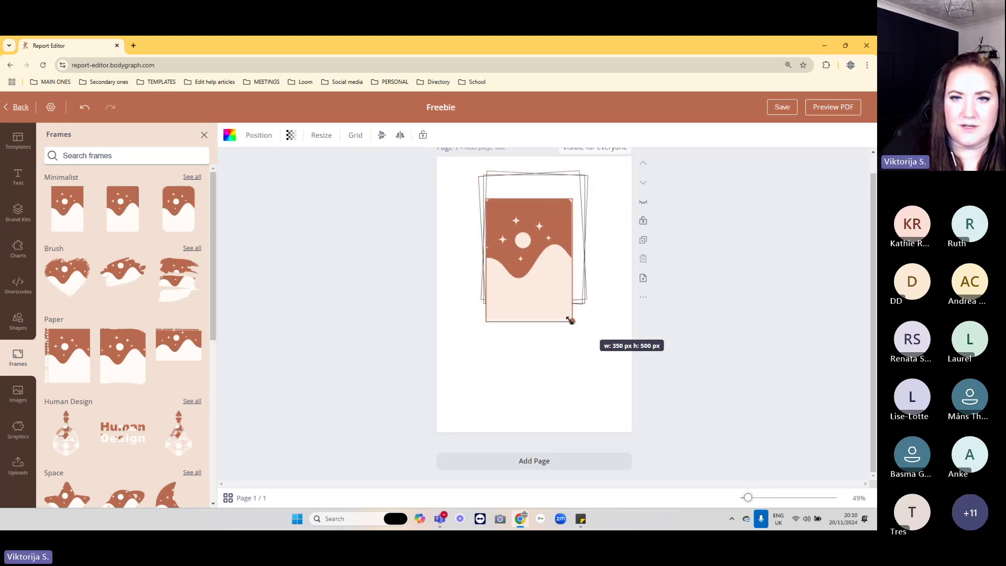
- Fill the photo frame with the brand kit photo of the seated figure in red, centred inside the sketched frame
click(18, 213)
scroll(128, 461, down, 1)
drag(120, 436, 540, 254)
click(514, 364)
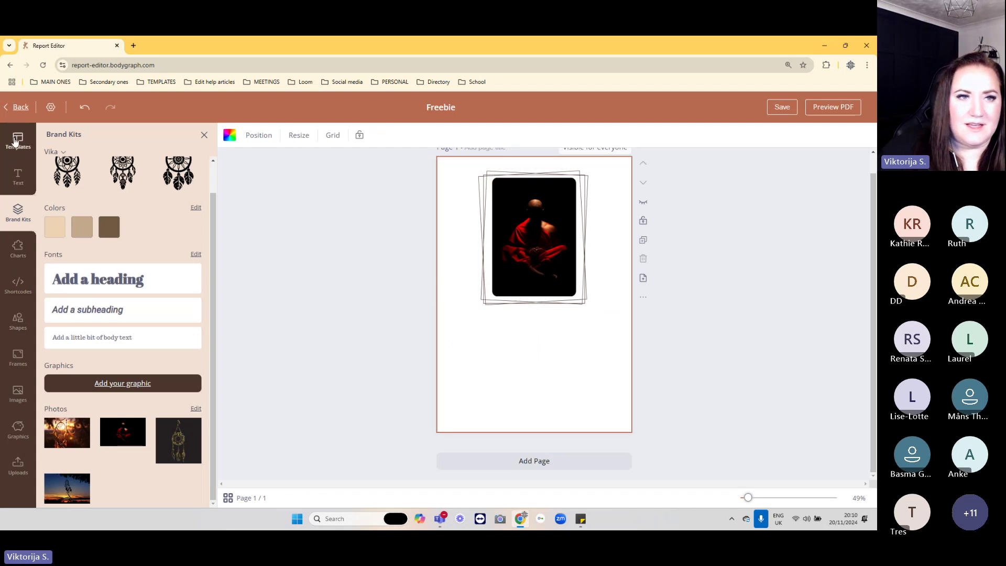
- Add a heading text box and place it directly below the framed photo on the cover page
click(18, 140)
click(18, 177)
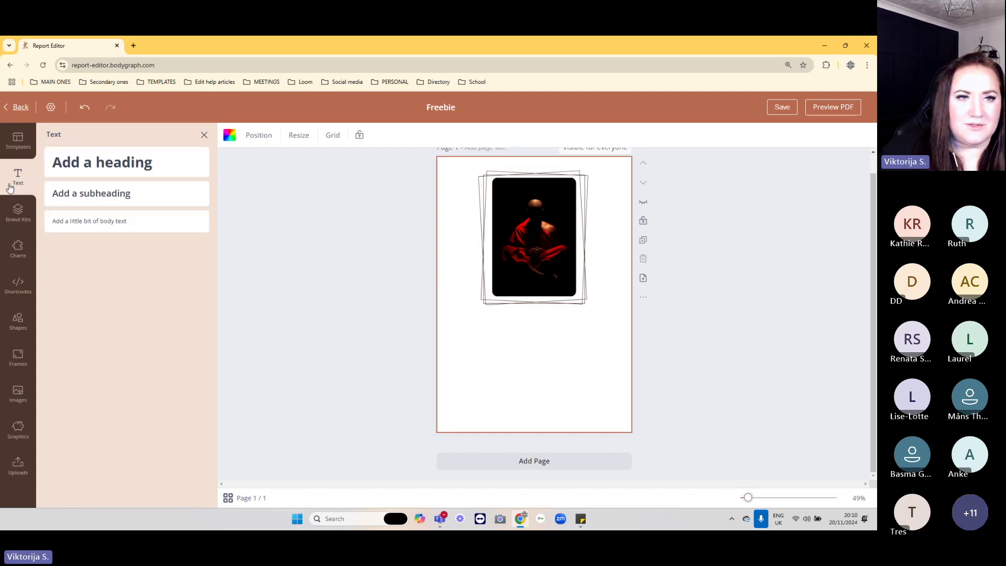
click(108, 164)
drag(503, 298, 503, 329)
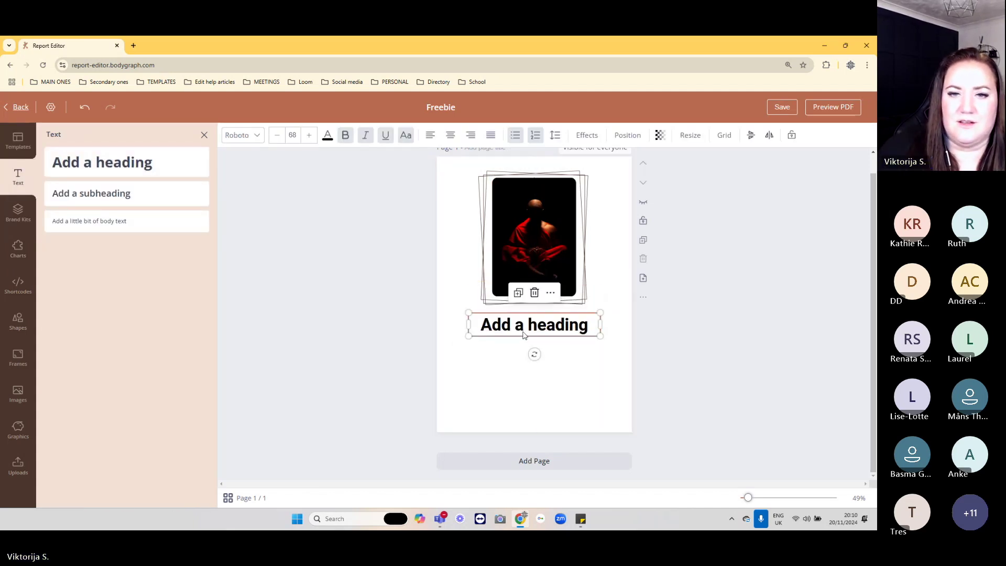
- Replace the heading text with "Free Type Report" followed by "For" on a new line, and move the heading slightly closer to the frame
double_click(529, 325)
text(F)
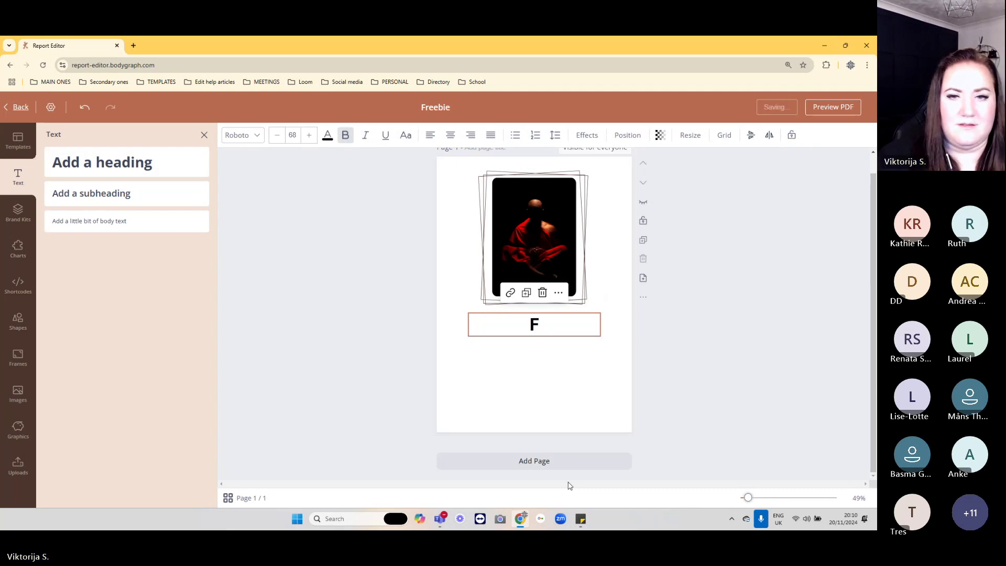
text(ree Type)
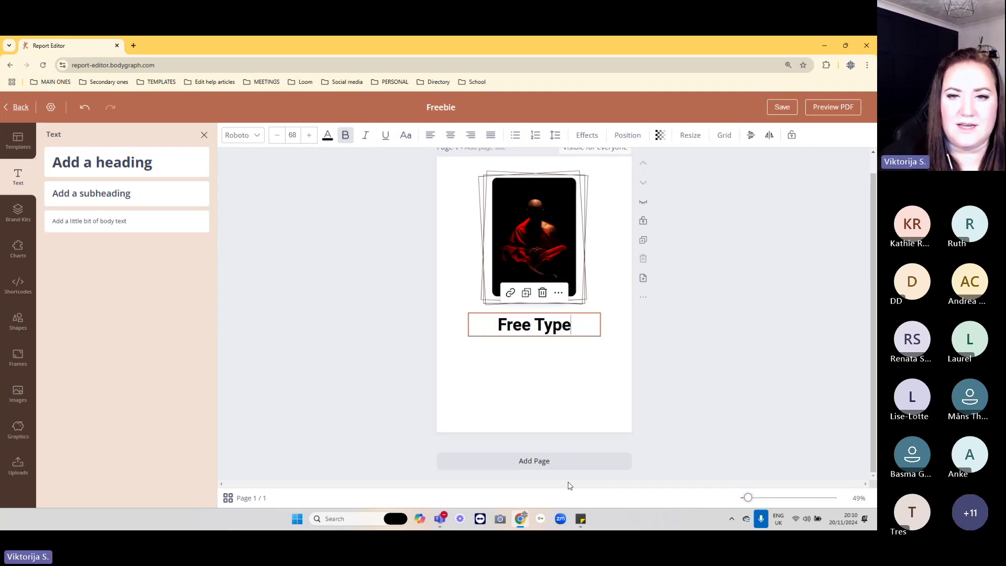
text( Report)
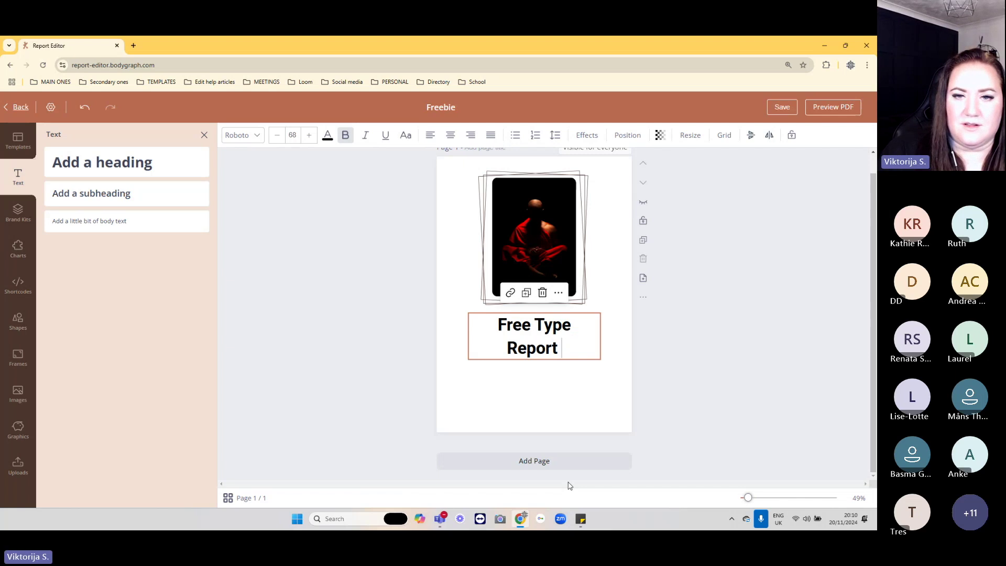
key(Return)
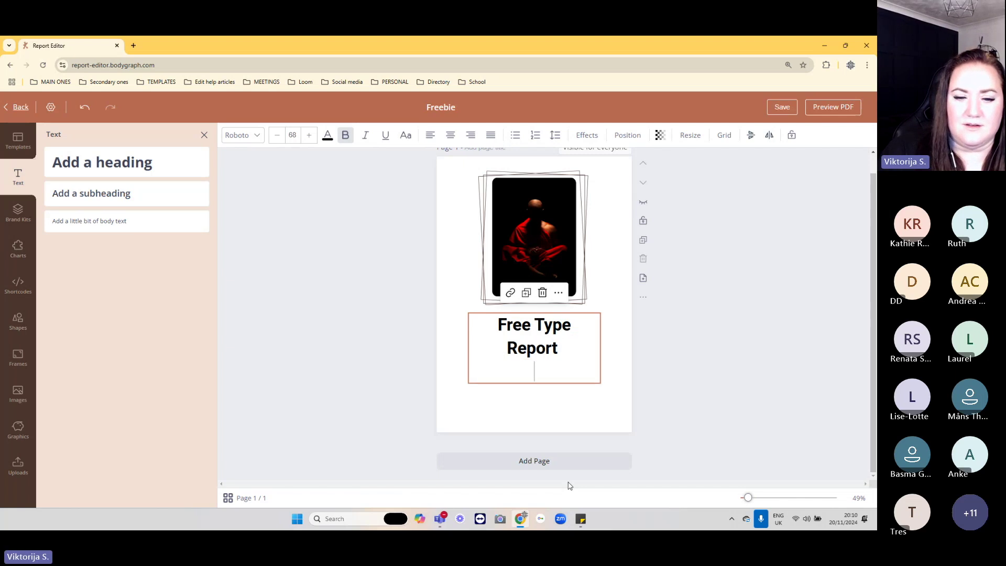
text(Fir)
key(BackSpace)
key(BackSpace)
text(or)
drag(538, 376, 545, 350)
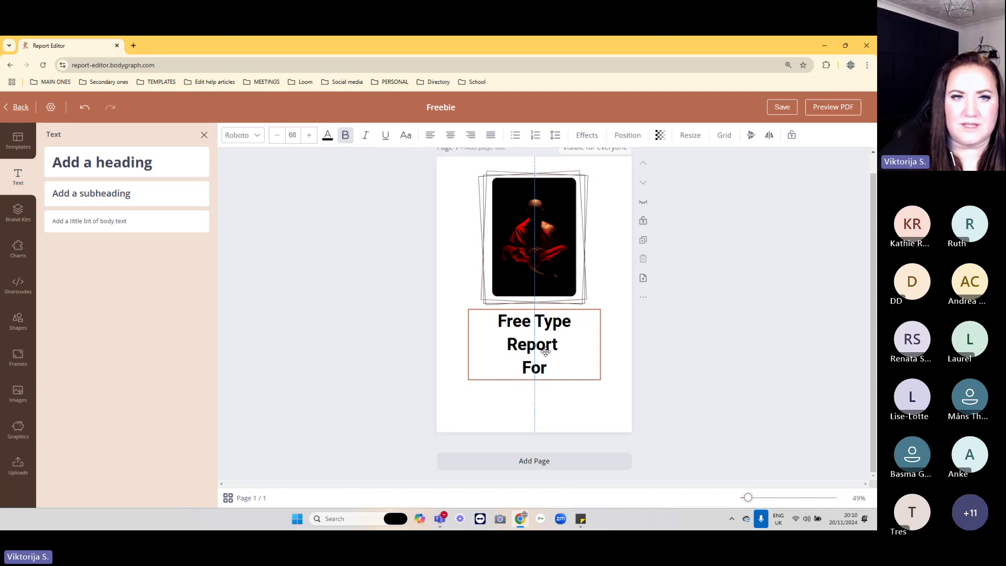
click(570, 390)
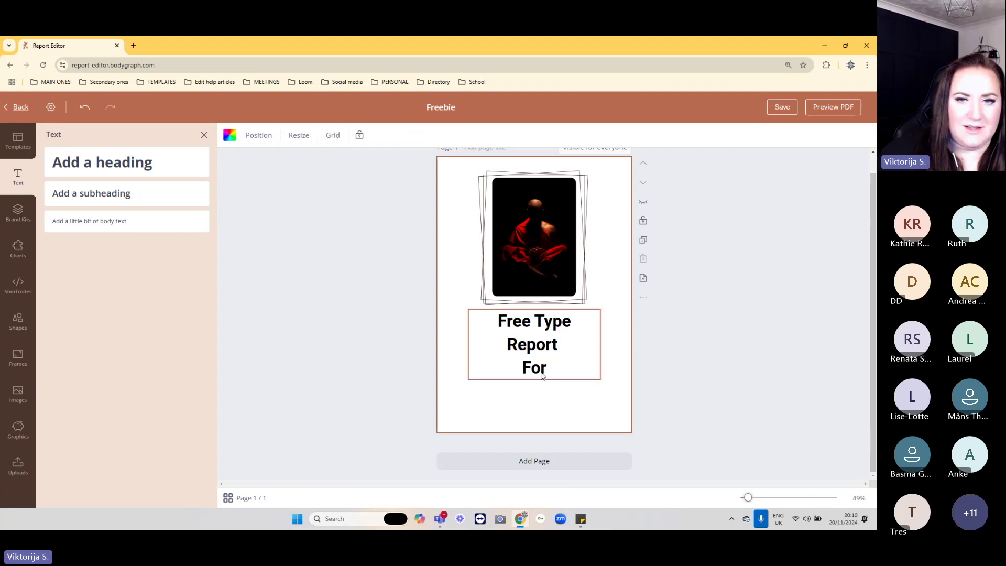
- Insert the Human Design First Name shortcode centred directly below the heading and increase its font size
click(18, 286)
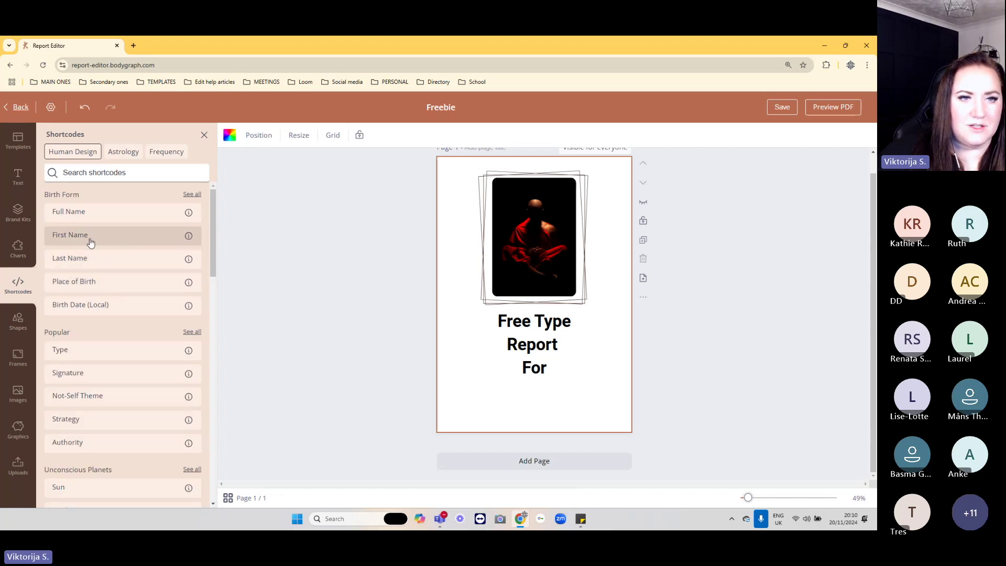
click(86, 239)
drag(562, 293, 562, 386)
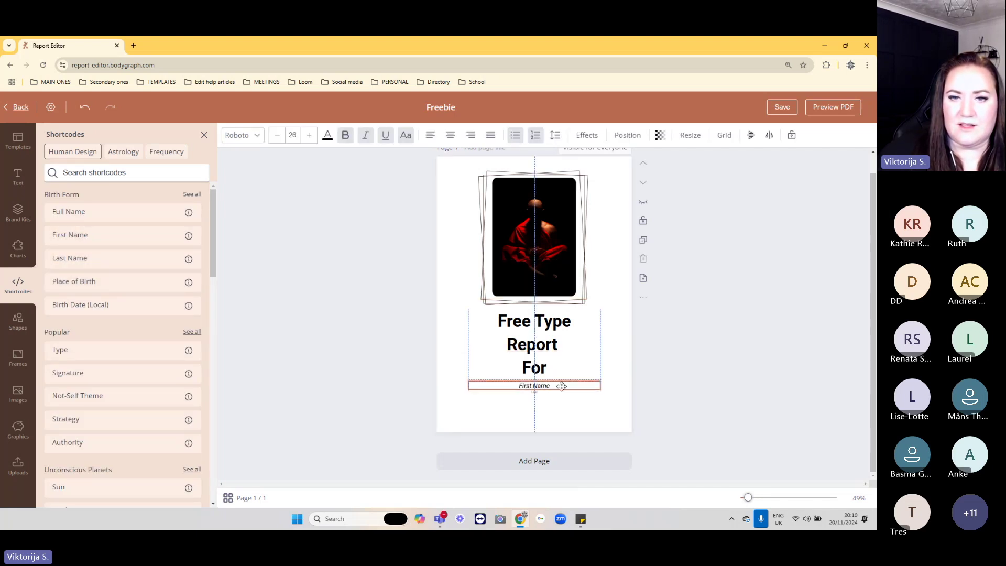
click(309, 136)
click(310, 135)
click(309, 135)
click(309, 135)
click(310, 135)
click(310, 135)
click(606, 318)
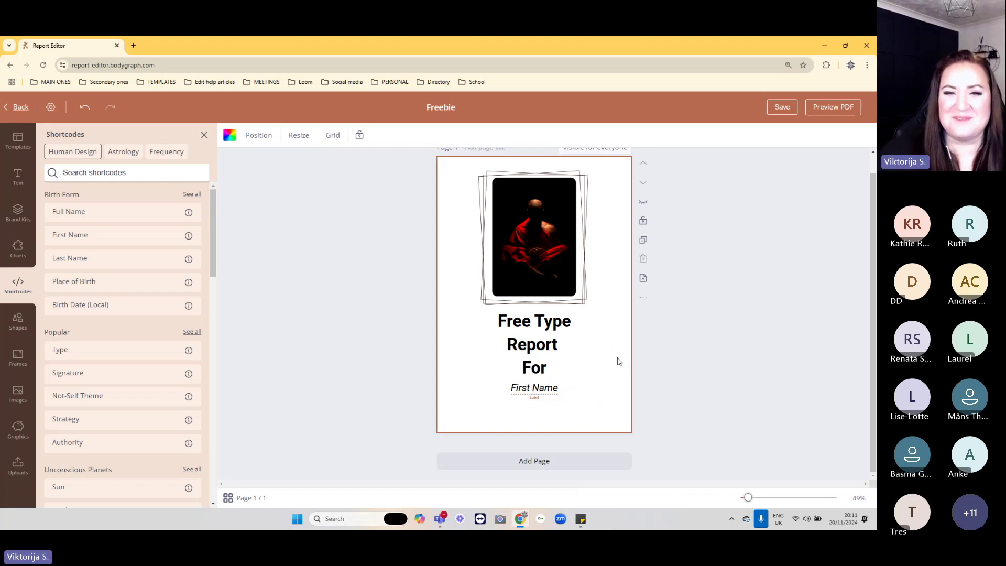
- Add a second blank page to the report and select it
click(570, 461)
scroll(625, 349, up, 5)
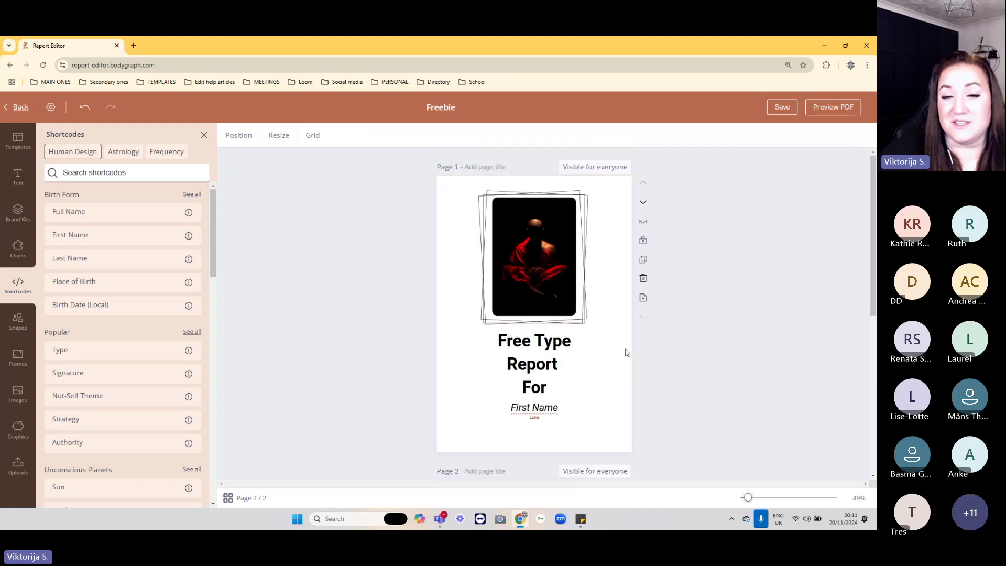
scroll(624, 352, down, 2)
scroll(603, 355, up, 2)
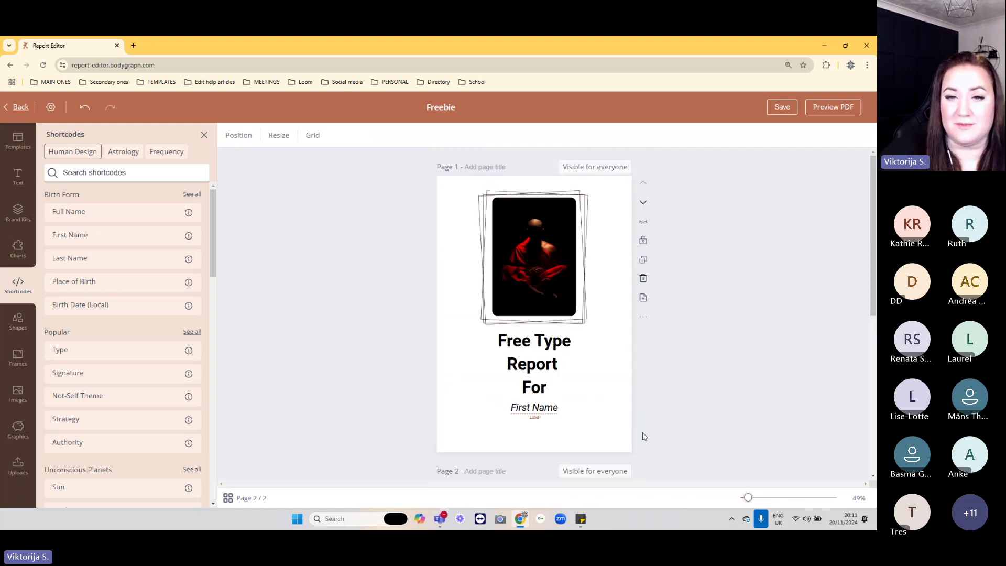
scroll(597, 398, down, 2)
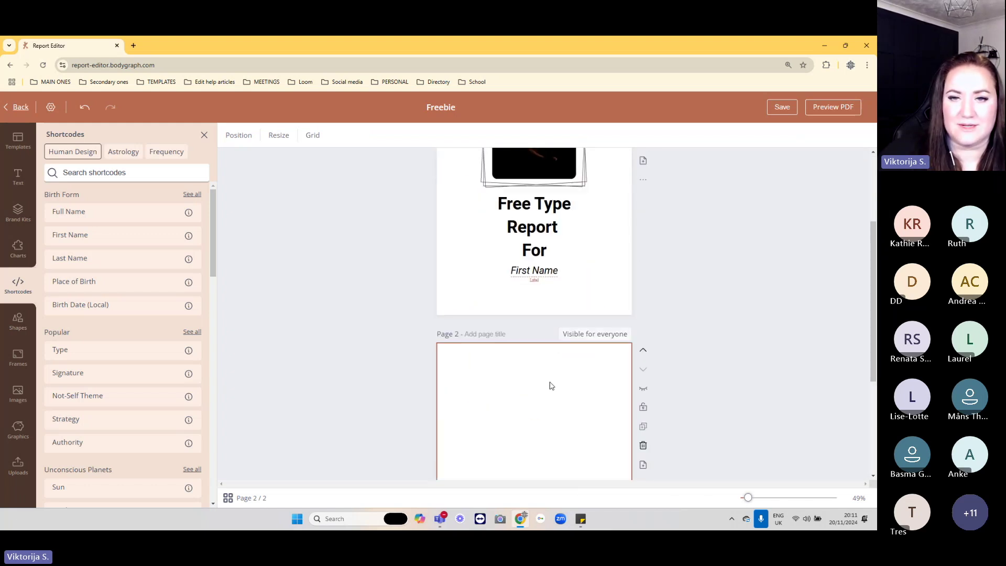
scroll(561, 385, up, 3)
scroll(597, 369, down, 3)
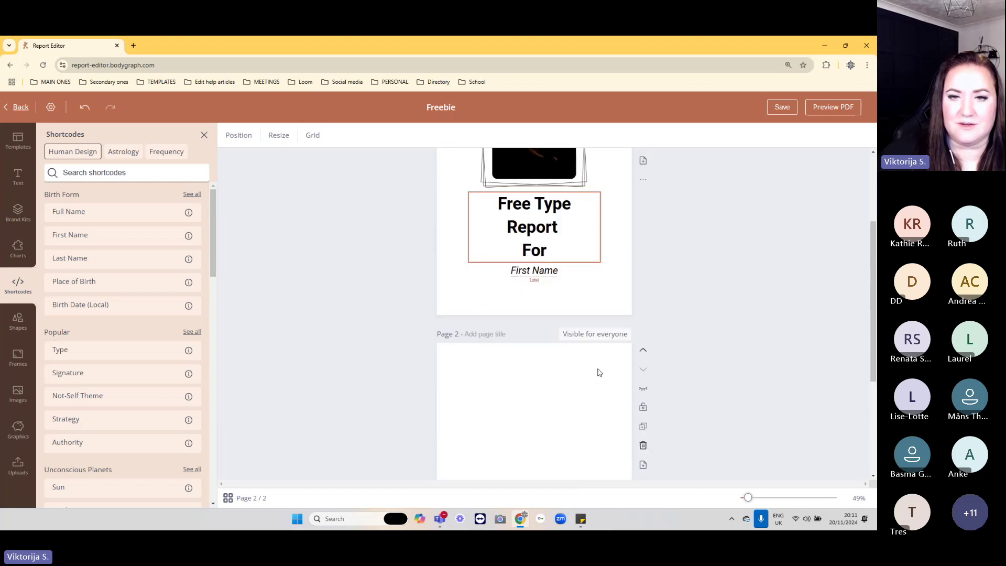
click(562, 335)
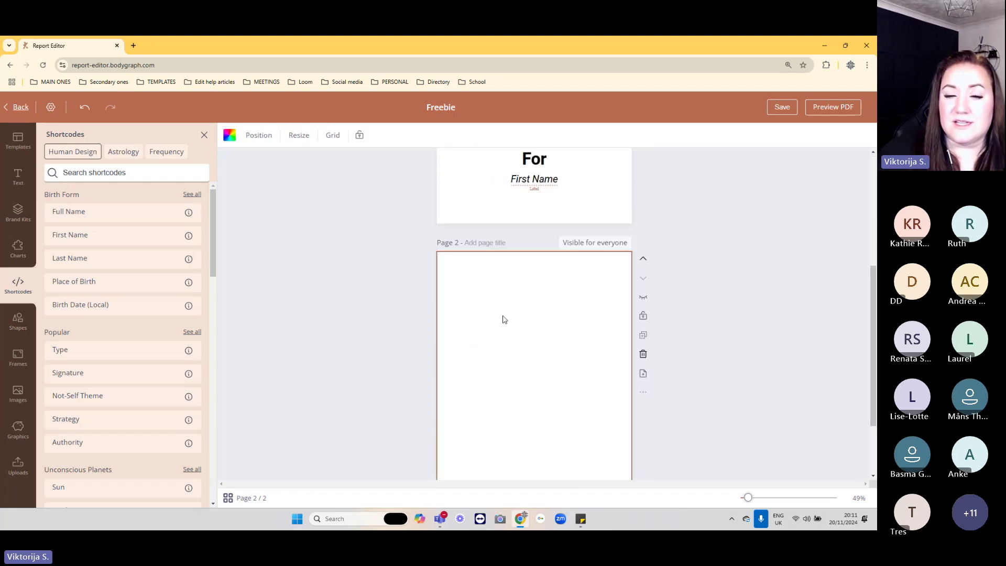
scroll(503, 319, down, 2)
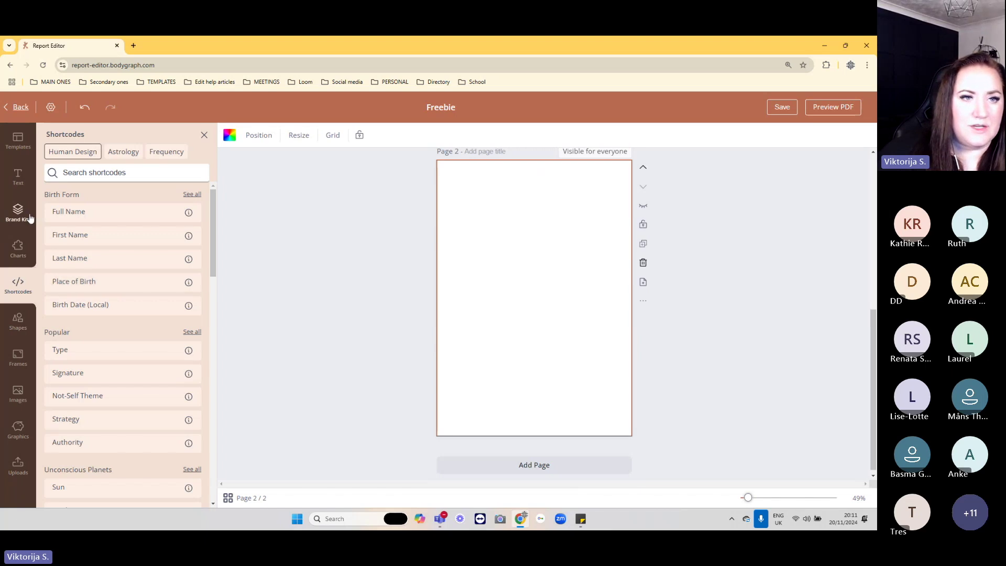
- Insert the green and tan chart from My Full Charts onto page 2
click(18, 248)
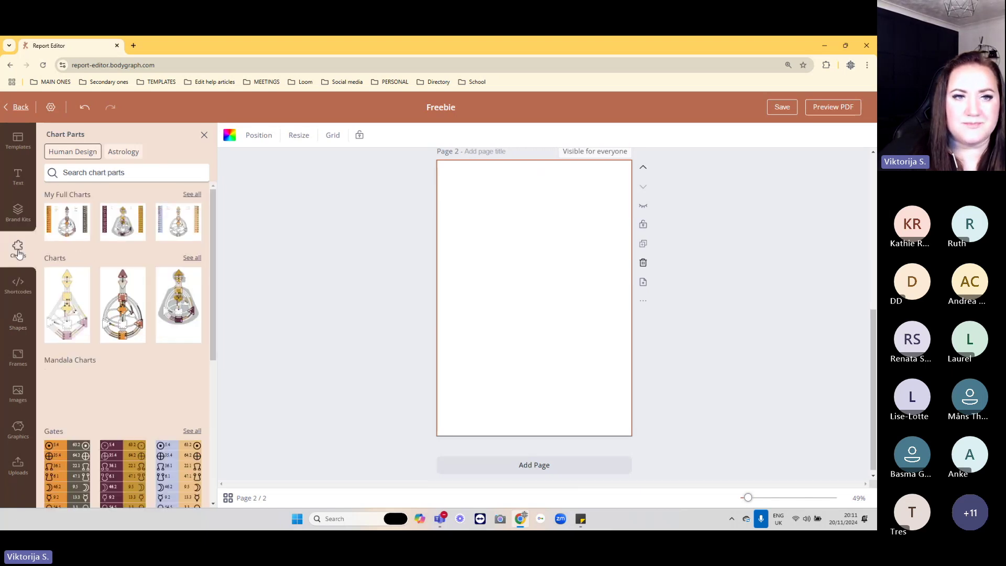
click(192, 195)
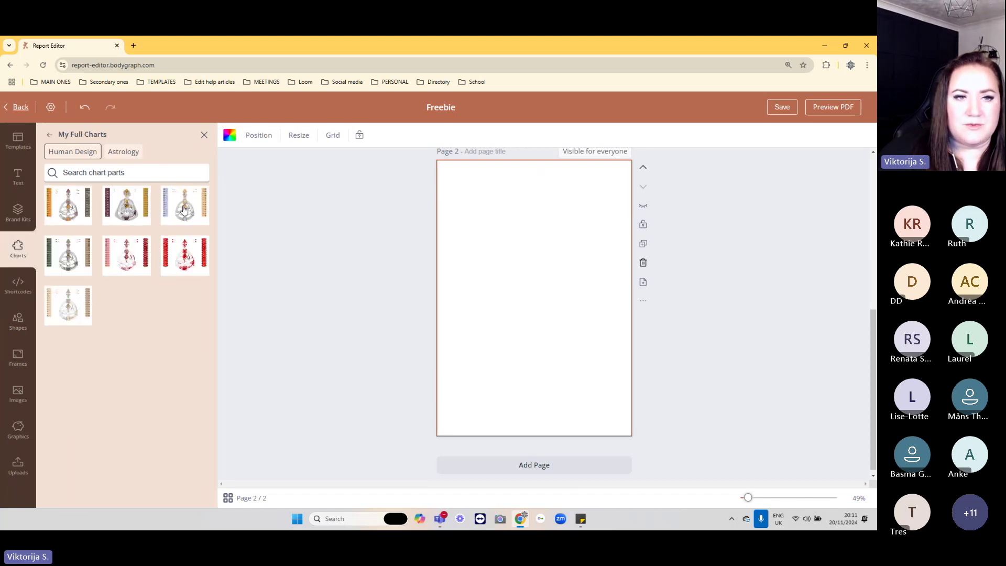
click(66, 260)
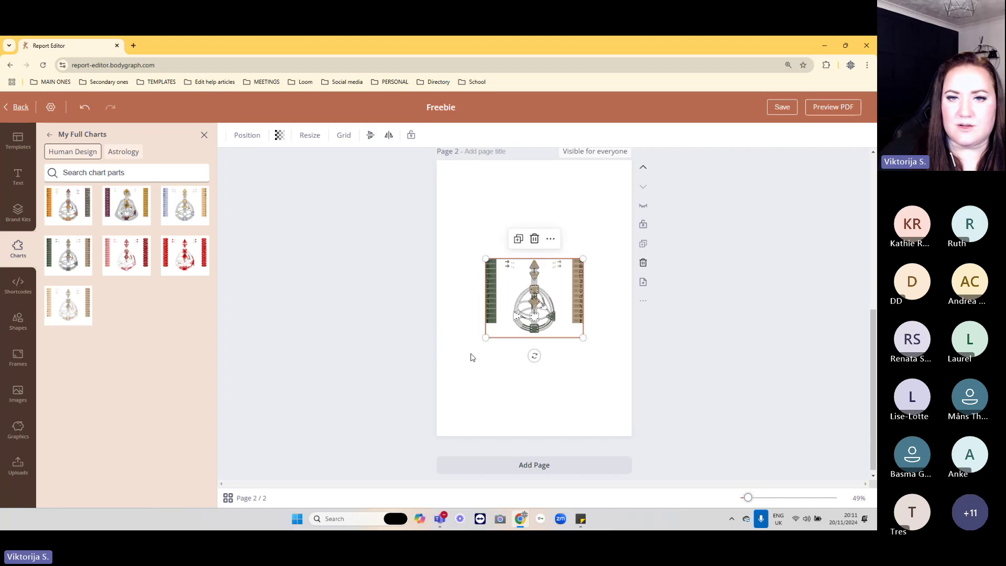
- Browse the other Human Design chart parts, including separate charts, gates, arrows and backgrounds
click(49, 136)
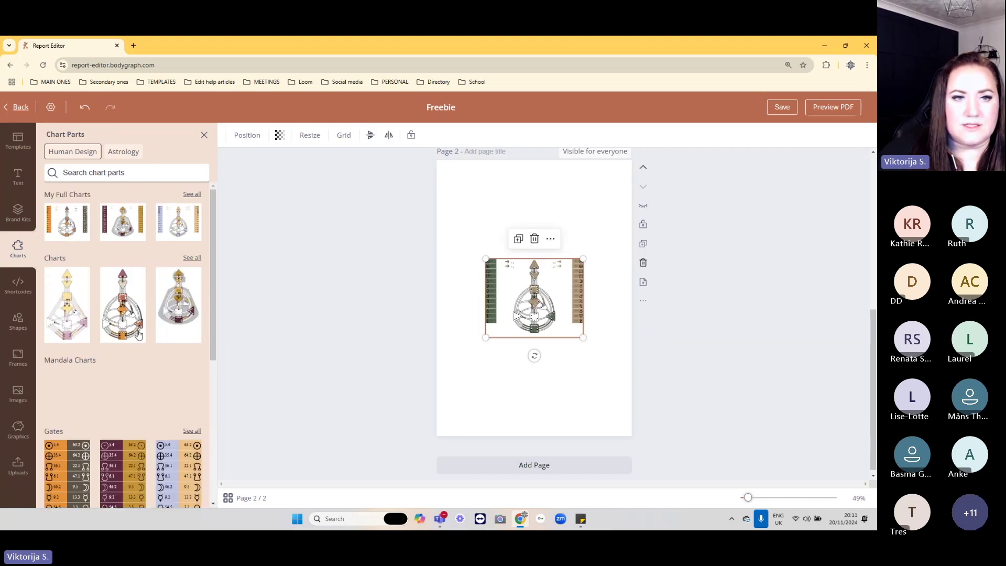
click(191, 257)
click(51, 136)
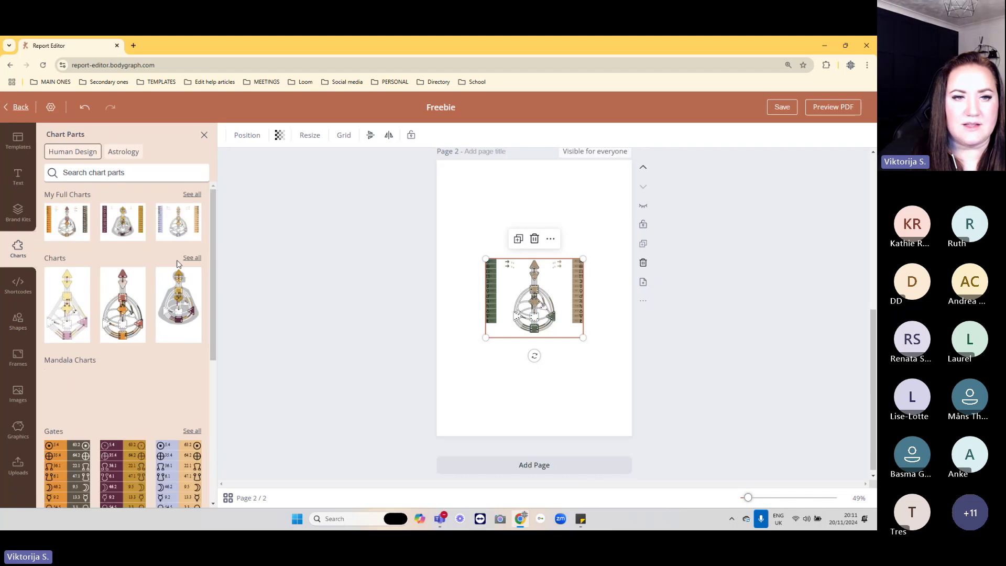
scroll(196, 365, down, 3)
scroll(195, 366, down, 3)
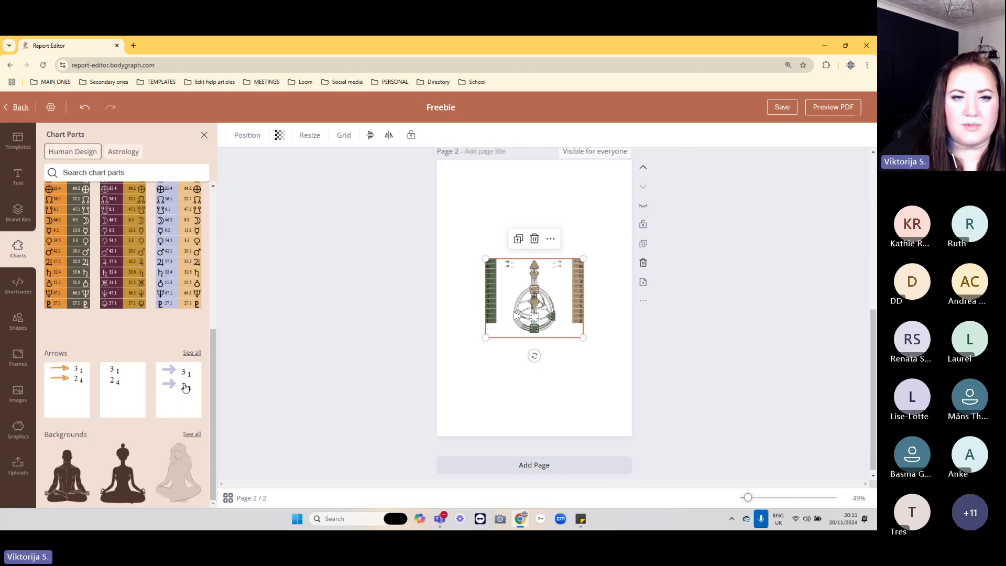
scroll(189, 362, up, 3)
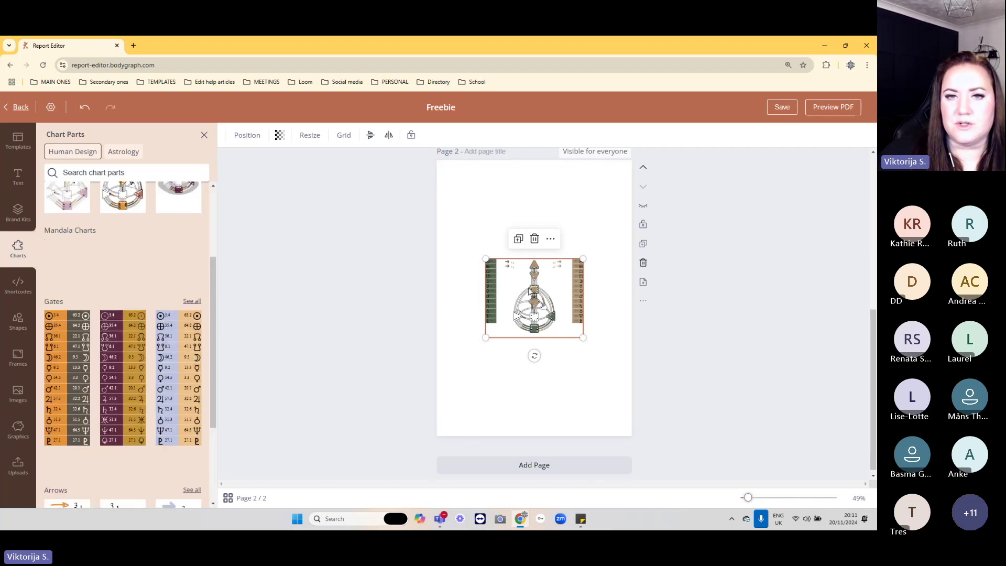
- Move the full chart to the upper half of page 2 and enlarge it to most of the page width, centred horizontally
drag(492, 296, 512, 231)
drag(568, 267, 585, 288)
drag(458, 310, 455, 312)
click(570, 324)
drag(574, 287, 576, 285)
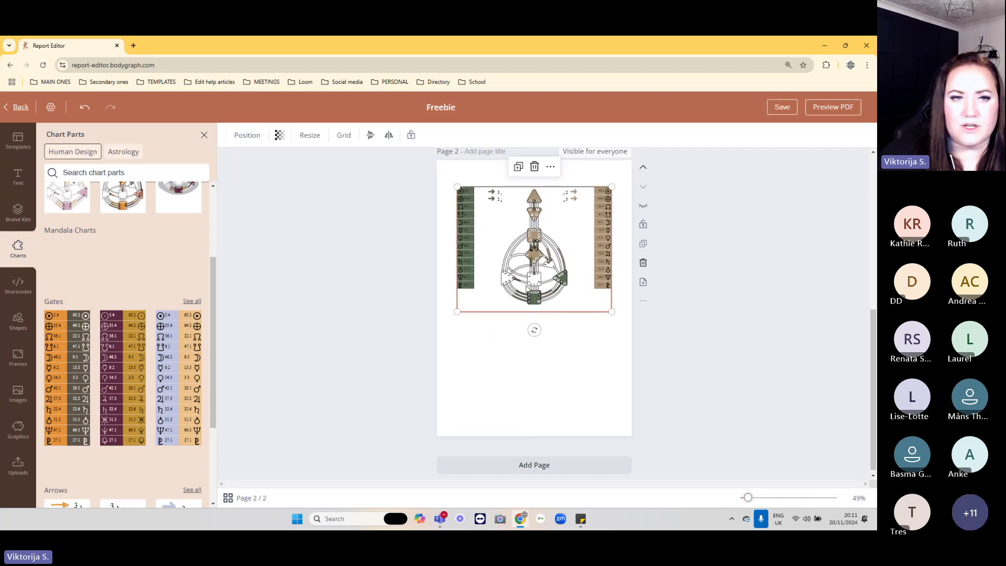
- Insert the Full Name, Place of Birth and Birth Date (Local) shortcodes, stacked and centred below the chart on page 2
click(18, 285)
click(526, 366)
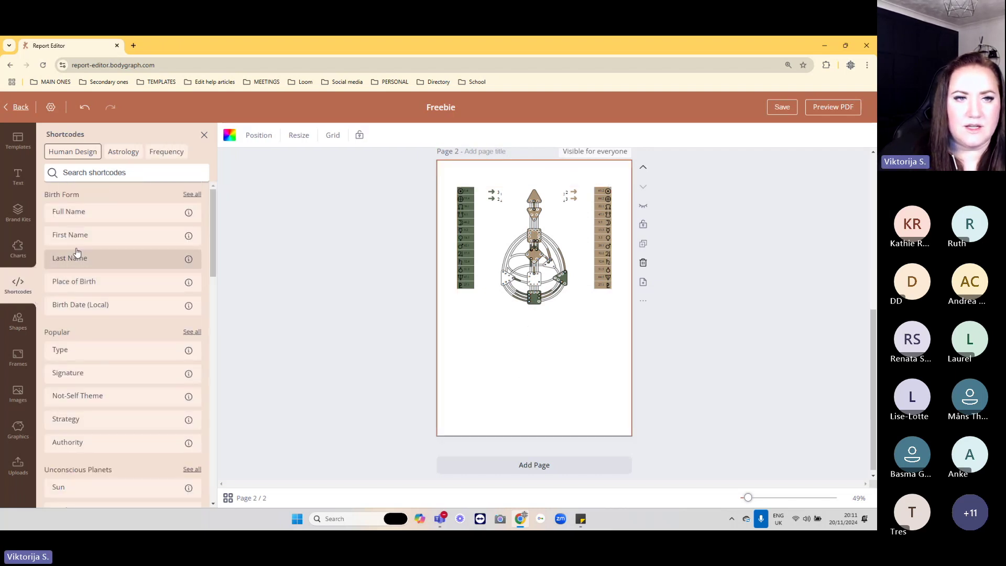
drag(80, 219, 532, 321)
drag(76, 281, 556, 341)
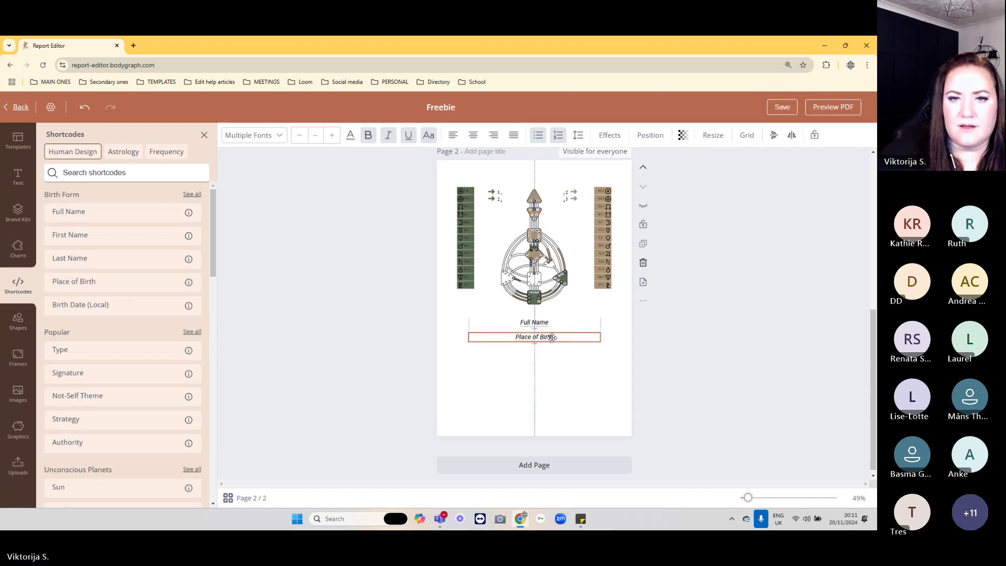
drag(96, 311, 542, 352)
click(556, 376)
- Review the layout of the cover page and the chart page
scroll(559, 383, up, 4)
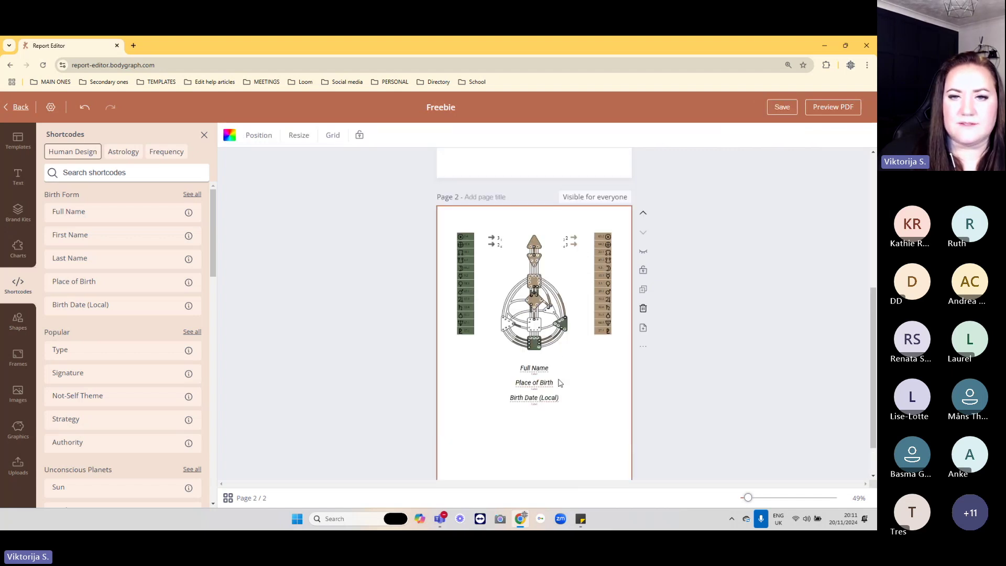
scroll(563, 385, down, 3)
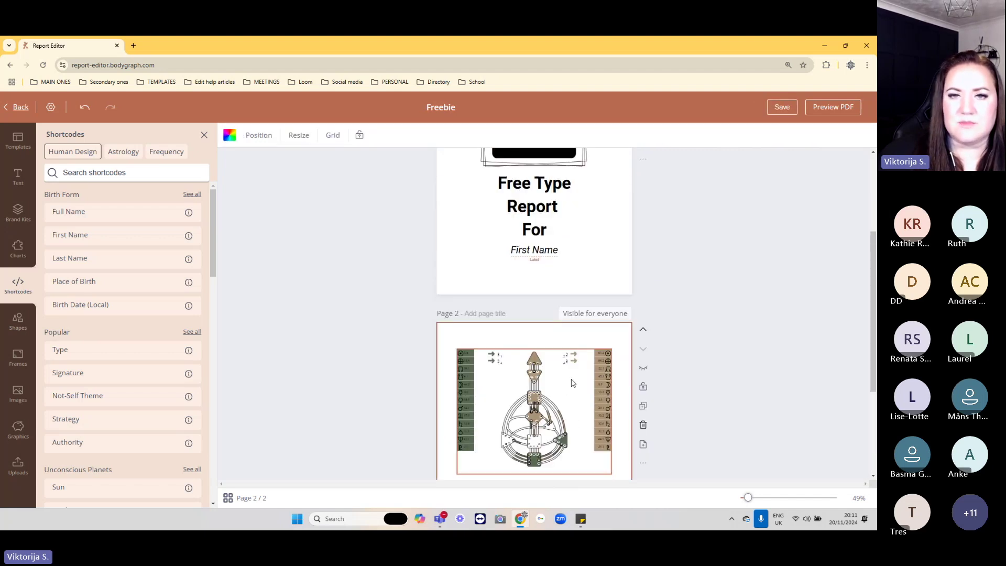
scroll(564, 381, down, 2)
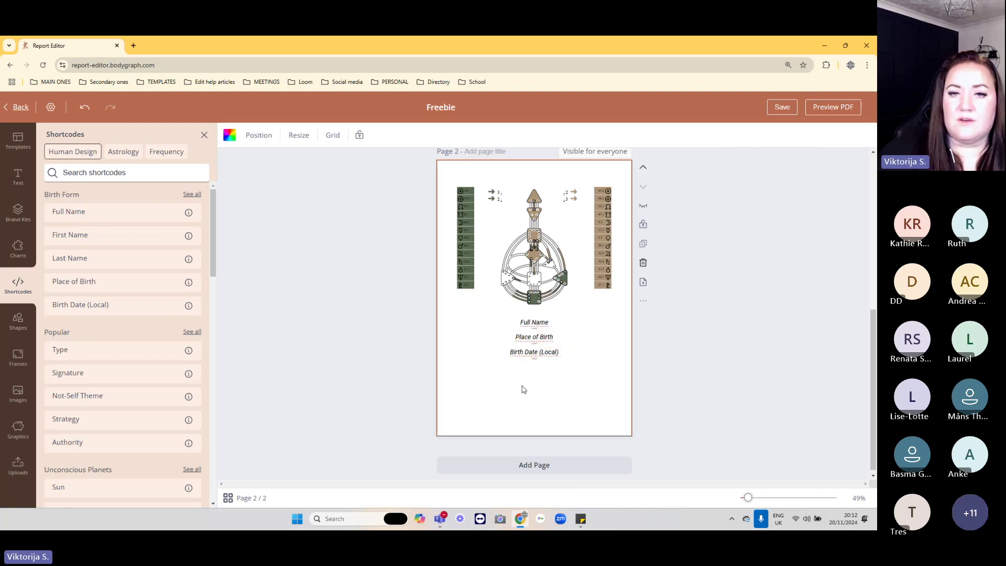
scroll(613, 366, up, 6)
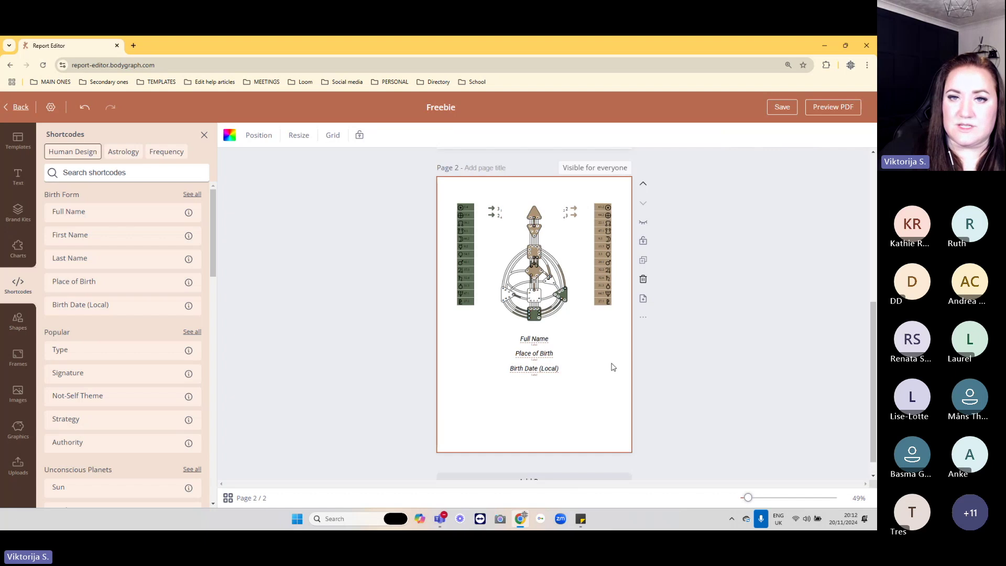
scroll(614, 377, down, 6)
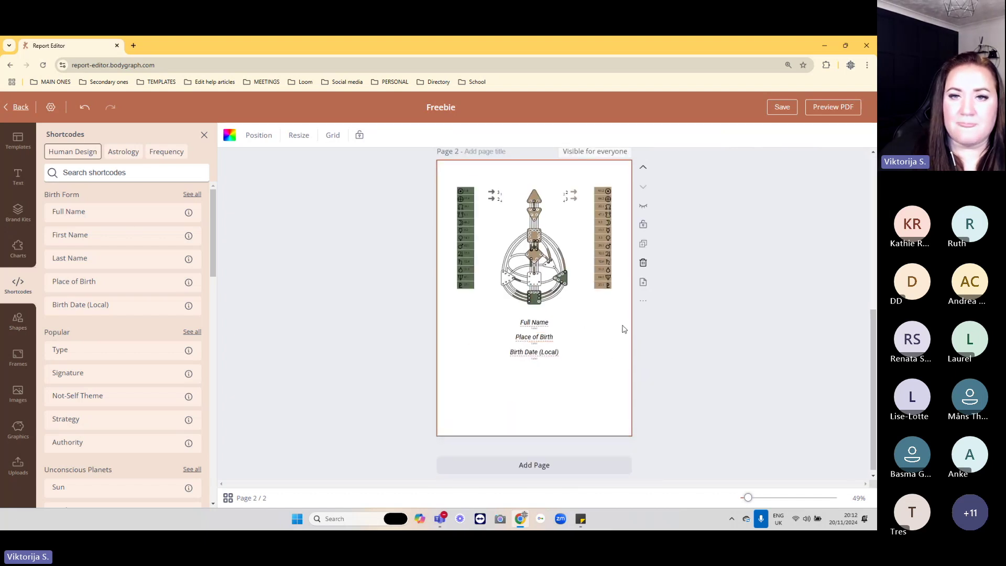
scroll(633, 342, up, 5)
scroll(633, 341, down, 5)
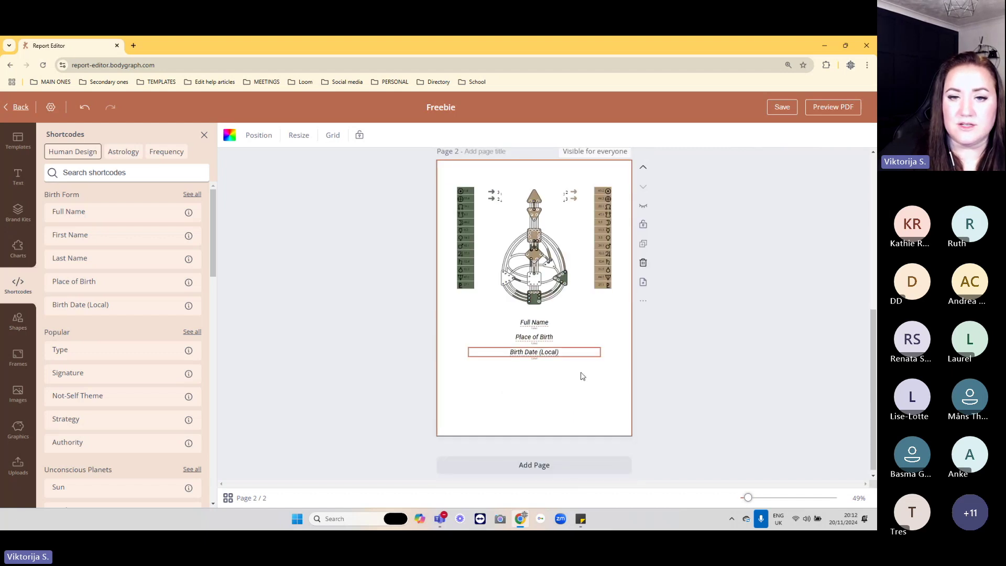
- Add a third page and place the astrology wheel chart centred in its upper half
click(532, 466)
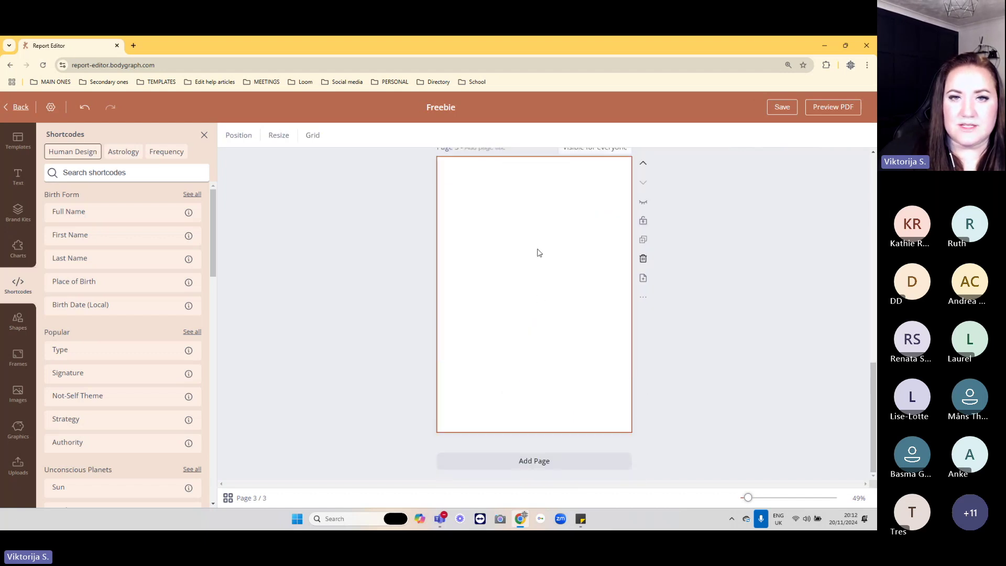
click(125, 152)
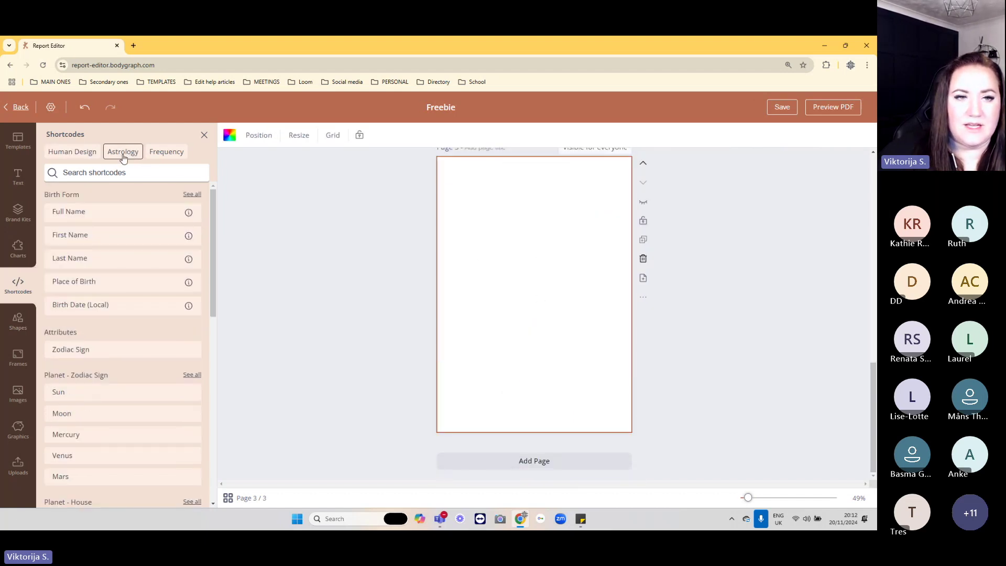
scroll(121, 372, down, 1)
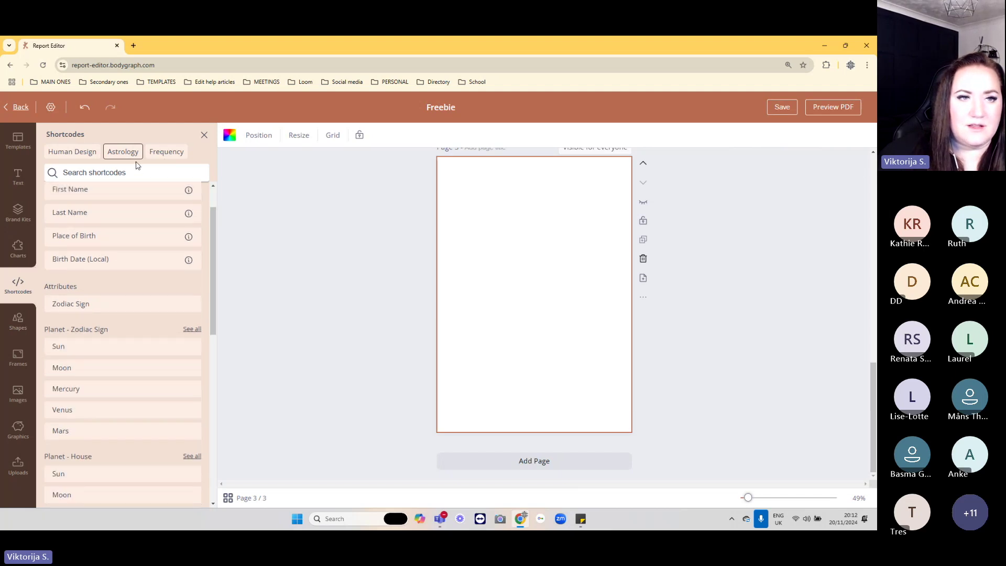
click(18, 248)
click(126, 152)
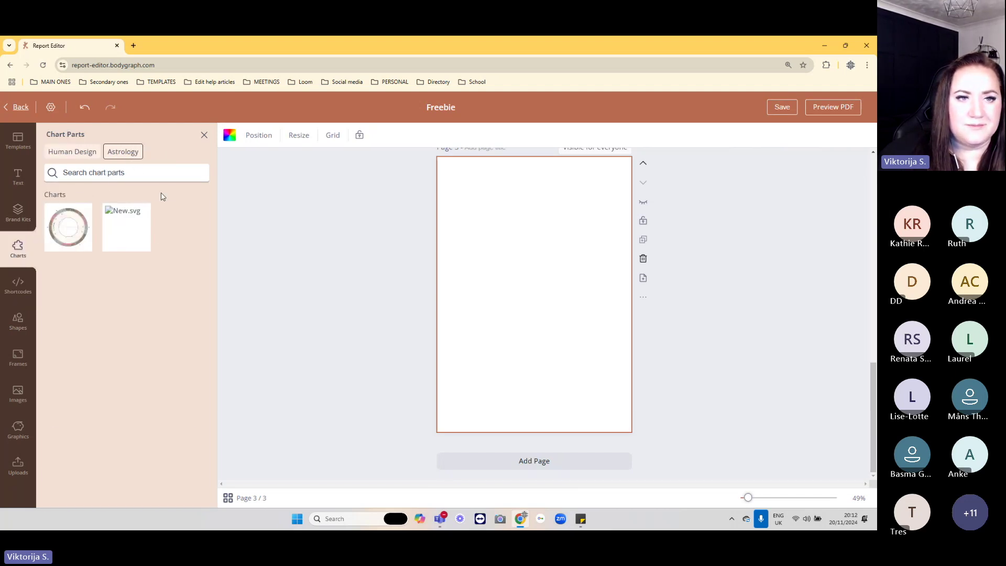
click(68, 227)
drag(545, 293, 550, 223)
mouse_move(578, 266)
mouse_down()
mouse_move(612, 301)
mouse_move(567, 270)
mouse_up()
click(523, 330)
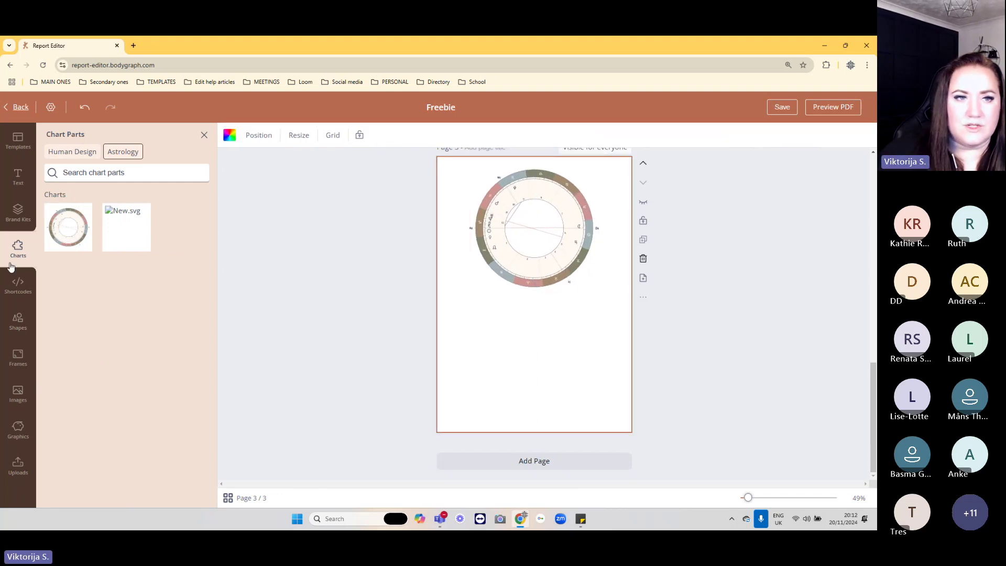
- Insert the Full Name, Place of Birth and Birth Date (Local) shortcodes, stacked and centred below the astrology chart on page 3
click(18, 285)
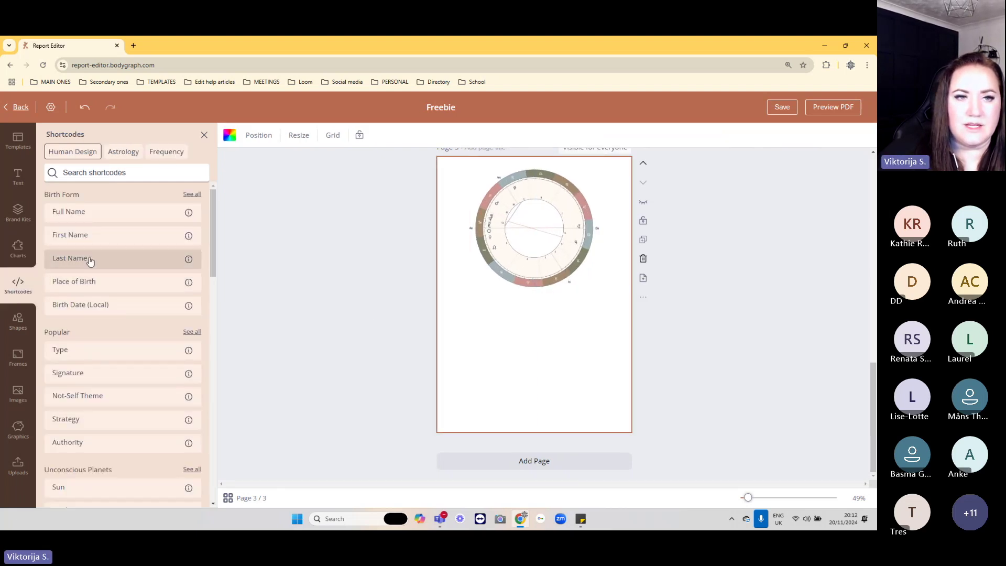
drag(68, 211, 545, 325)
click(94, 280)
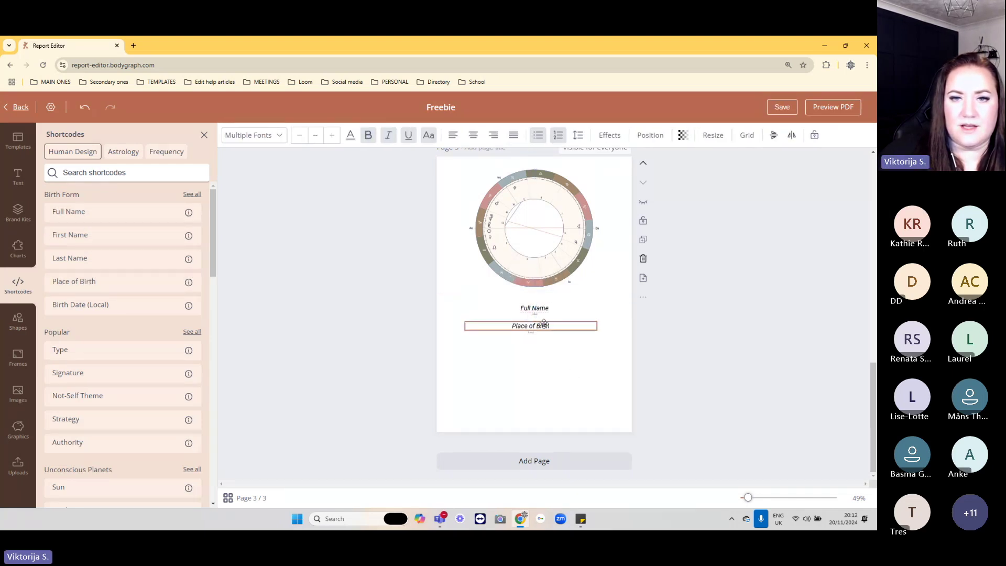
click(79, 304)
drag(541, 297, 542, 344)
click(562, 381)
scroll(580, 363, up, 3)
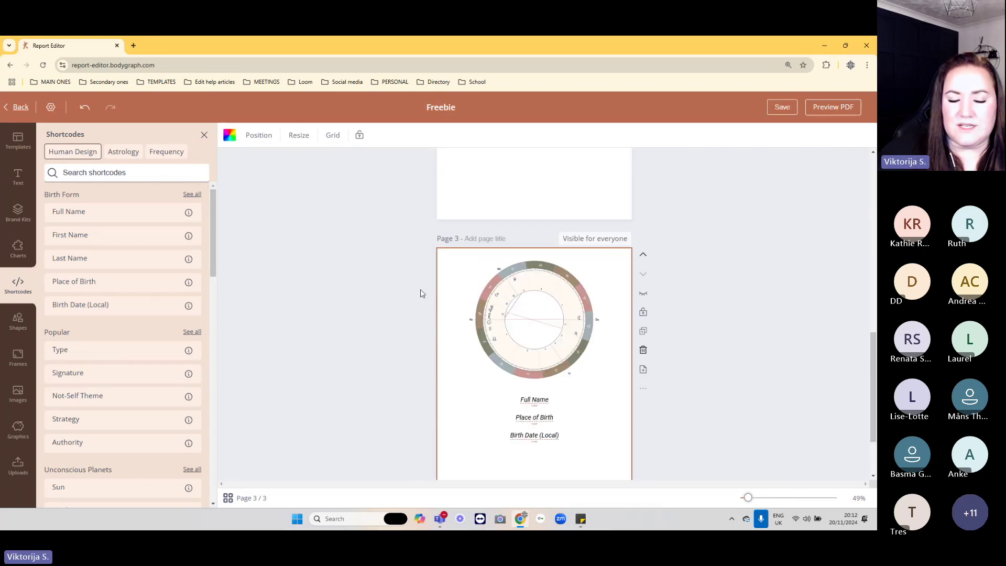
scroll(531, 390, down, 2)
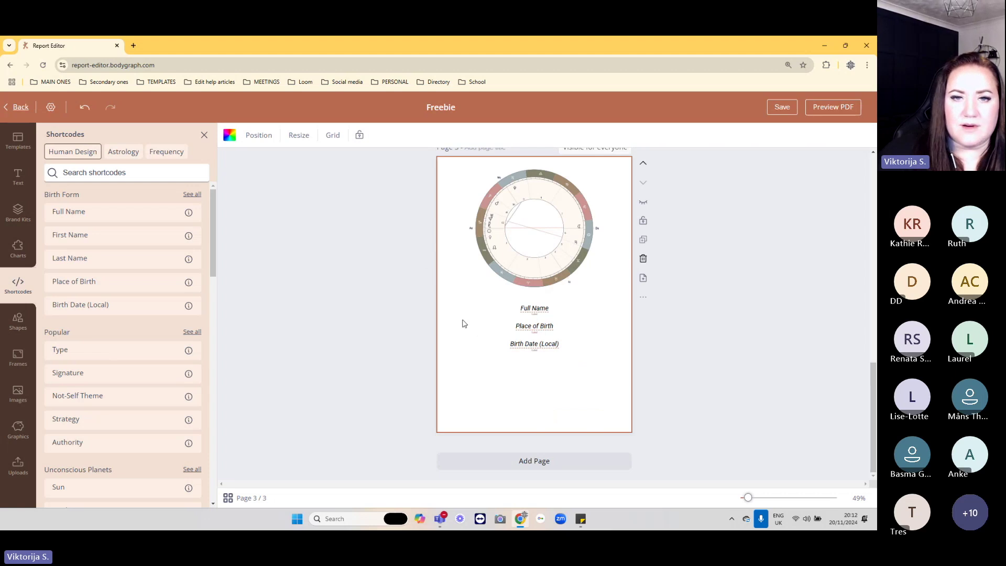
click(204, 136)
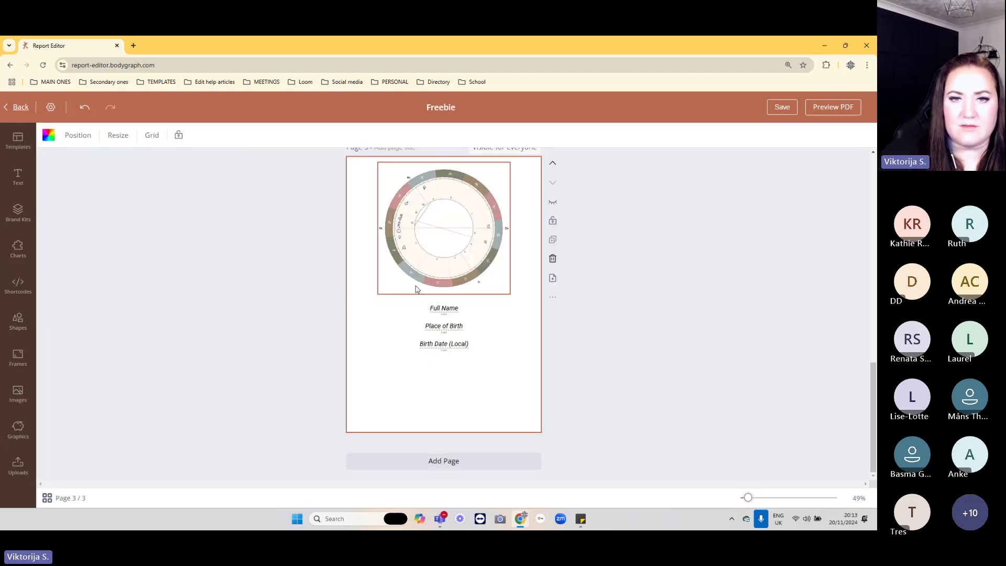
- Insert the misty forest photo on page 3 and set it as the page's background image
scroll(519, 312, up, 1)
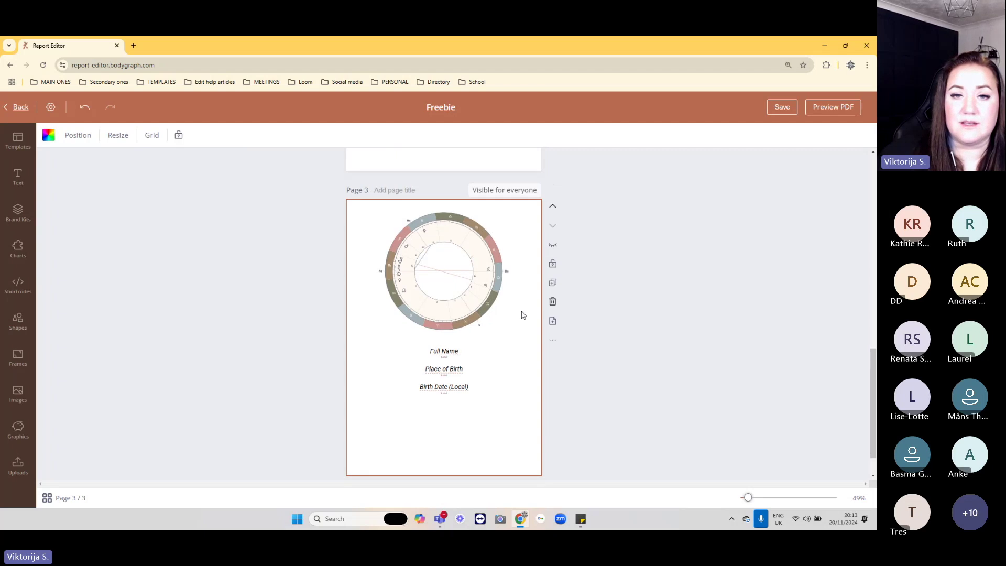
scroll(521, 313, down, 1)
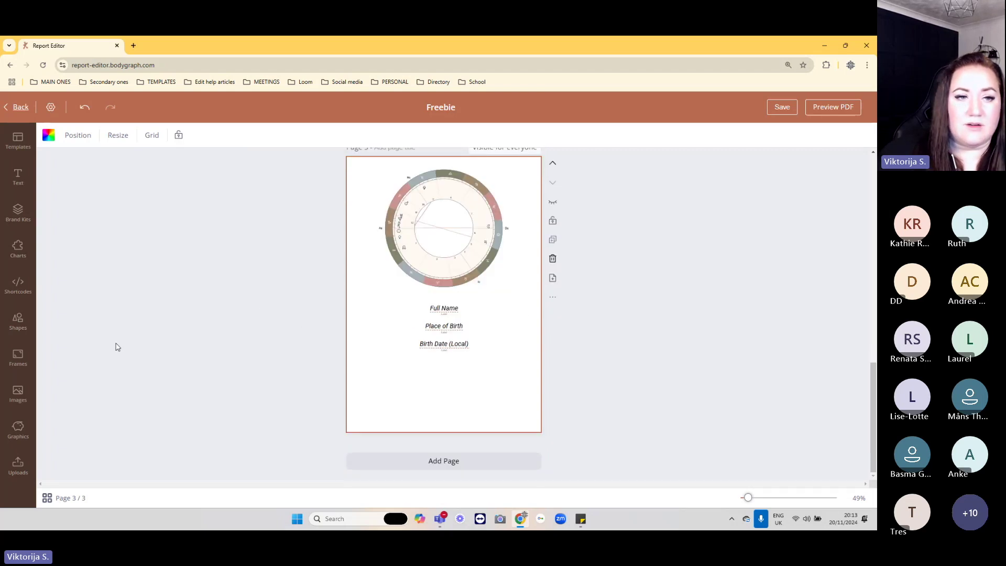
click(18, 394)
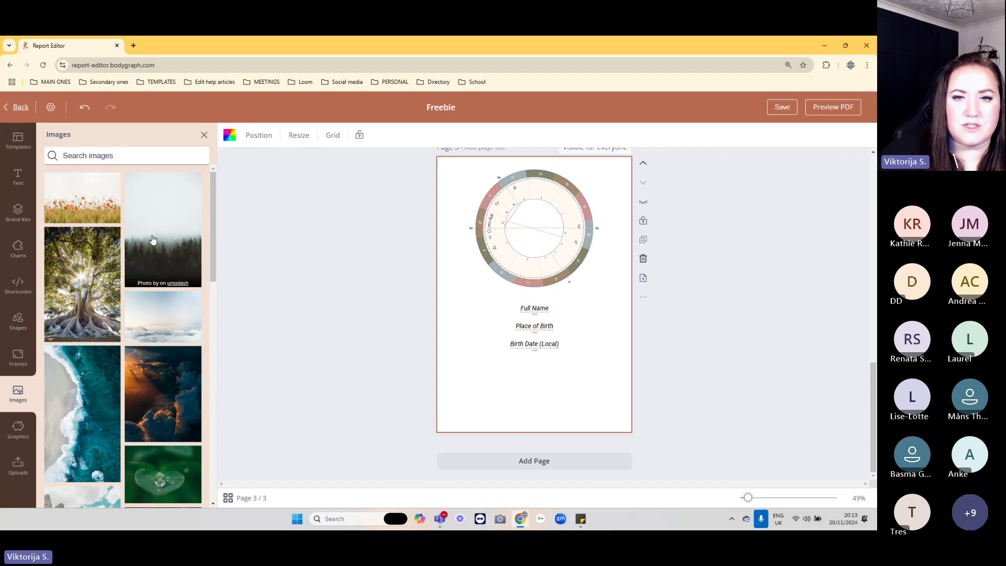
click(153, 239)
right_click(504, 371)
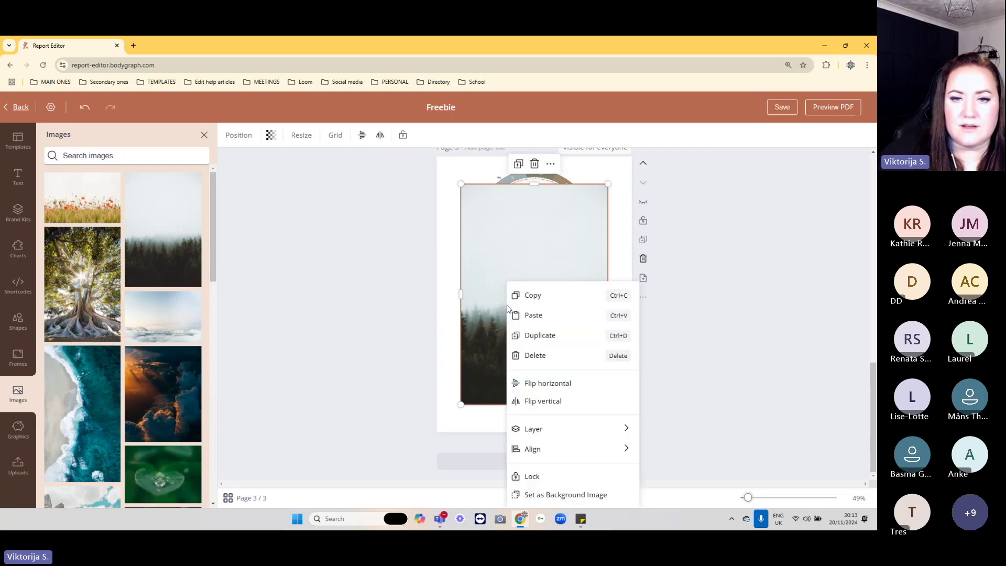
click(545, 495)
- Compare the page 3 forest background with the cover page and the Human Design chart page
scroll(612, 367, up, 1)
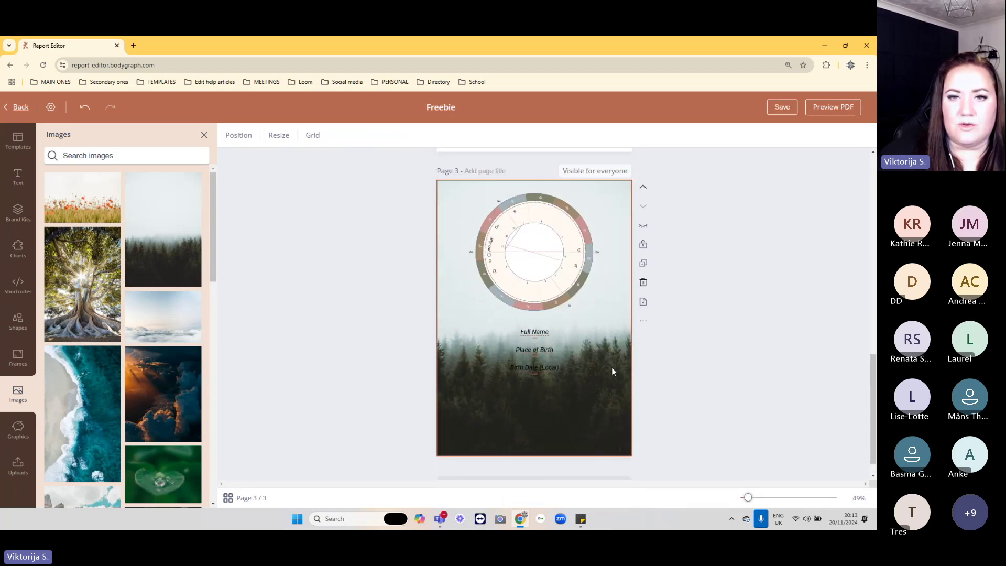
scroll(612, 366, up, 10)
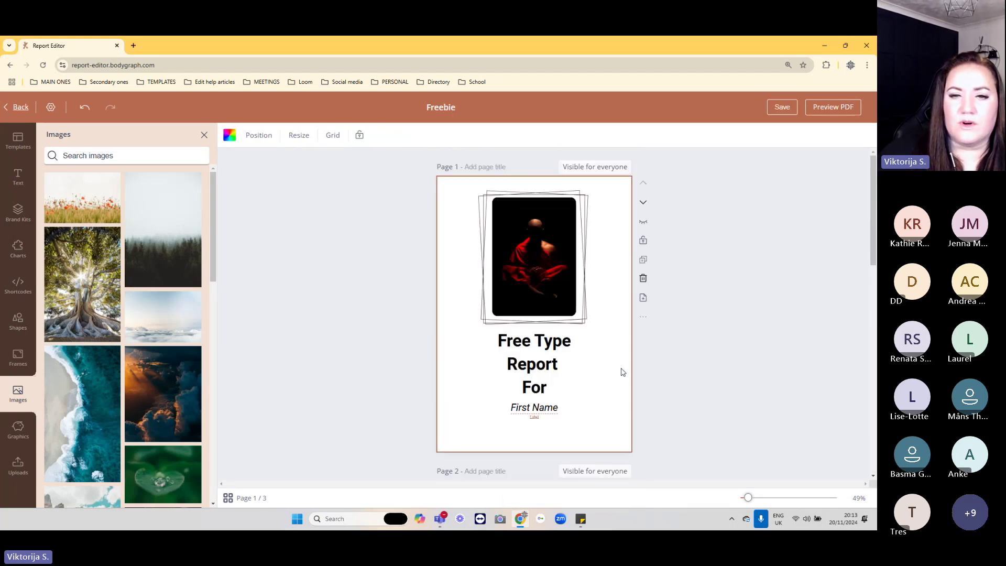
scroll(623, 372, down, 10)
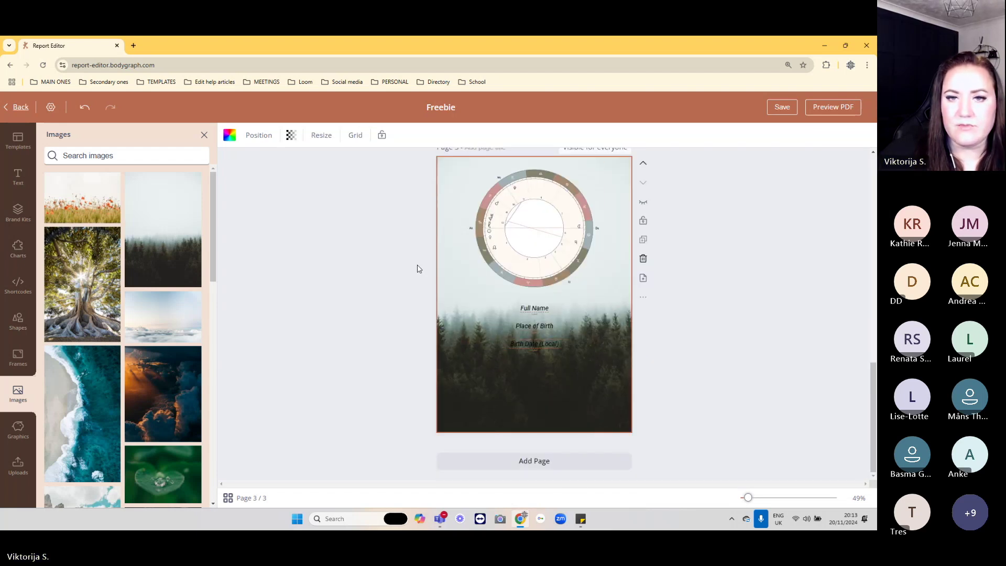
scroll(594, 361, up, 5)
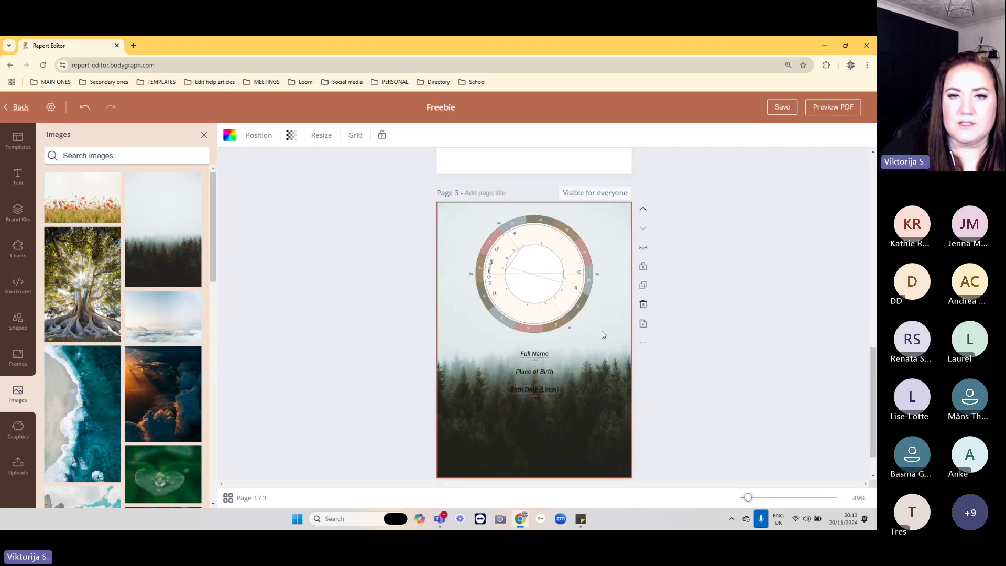
scroll(585, 349, down, 1)
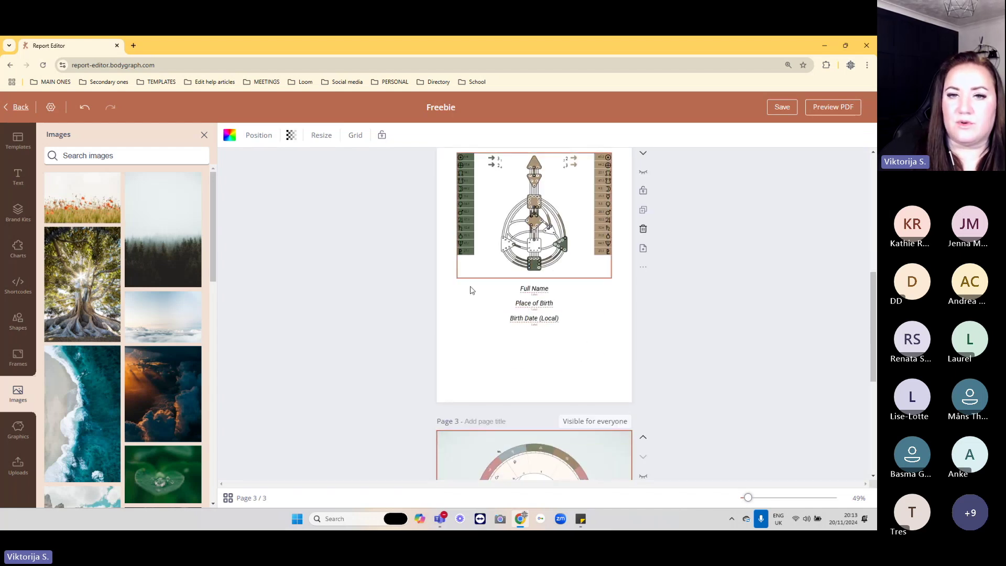
scroll(623, 327, down, 6)
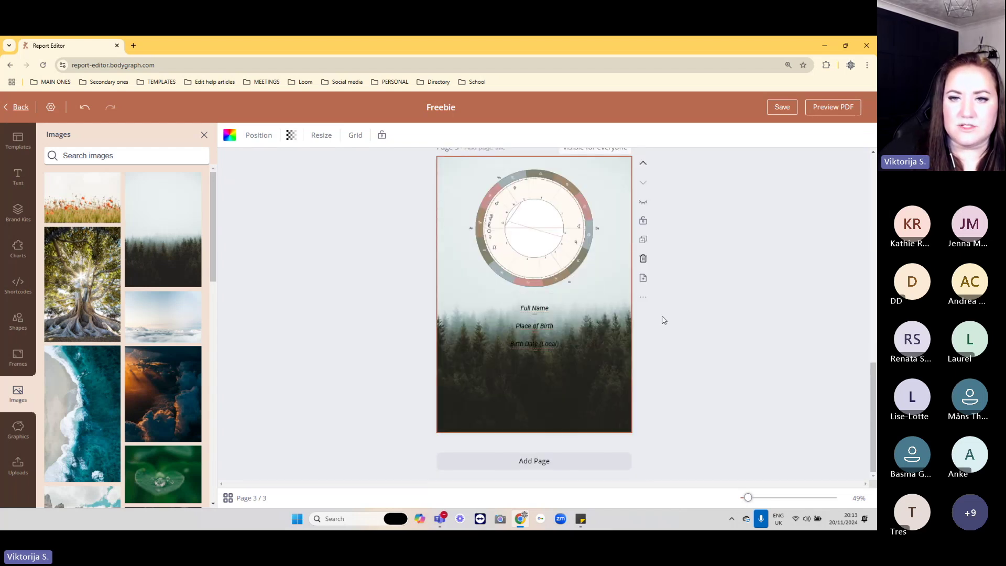
- Add a fourth page and apply the Human Design Summary Page template with the First Name heading and cream rows
click(644, 279)
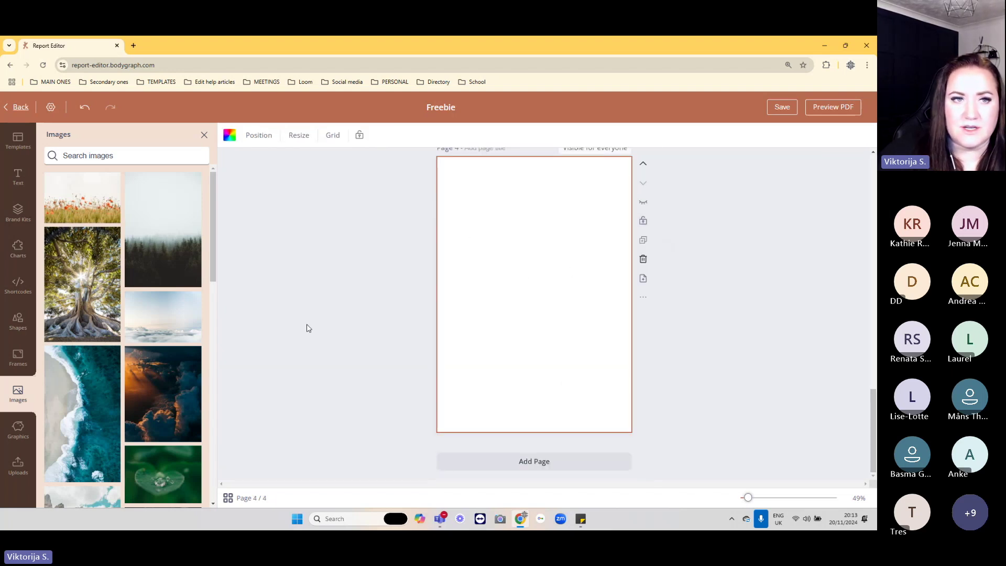
click(26, 155)
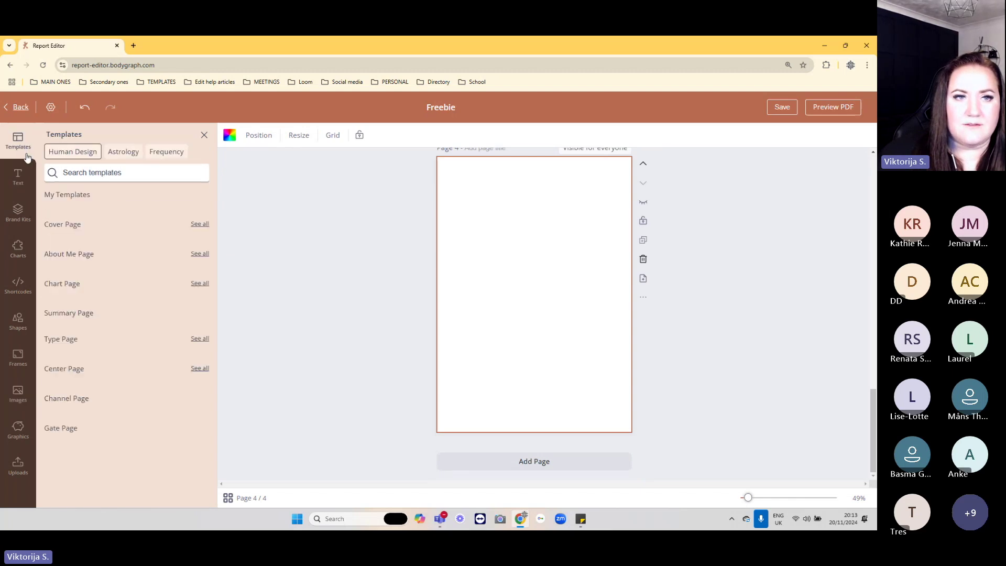
scroll(143, 296, down, 6)
scroll(143, 298, down, 10)
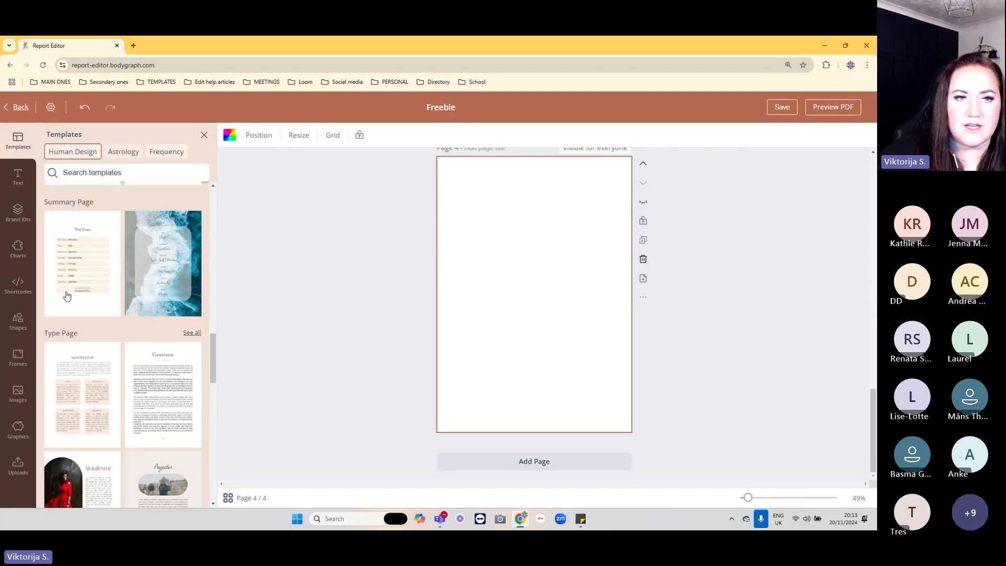
click(53, 310)
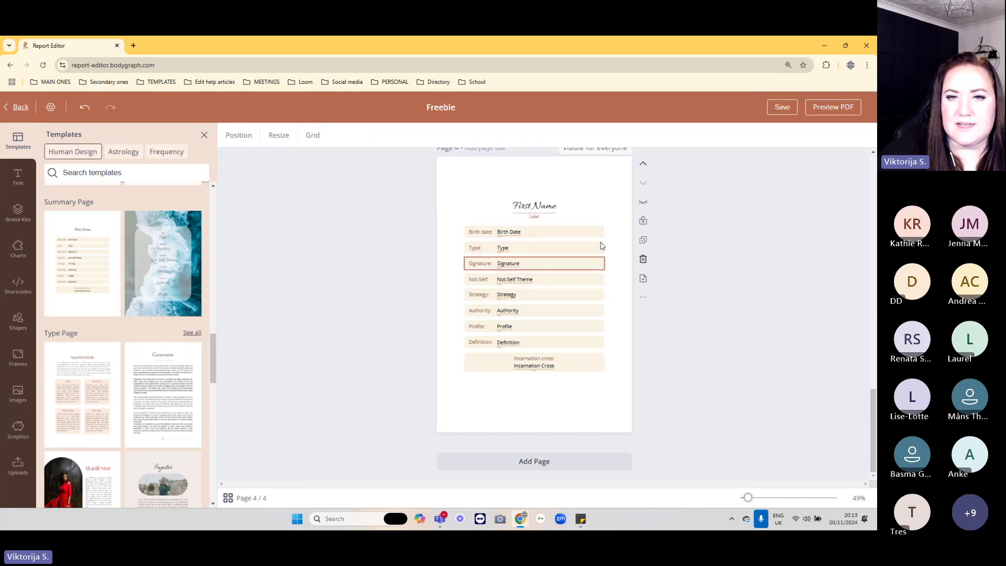
click(579, 212)
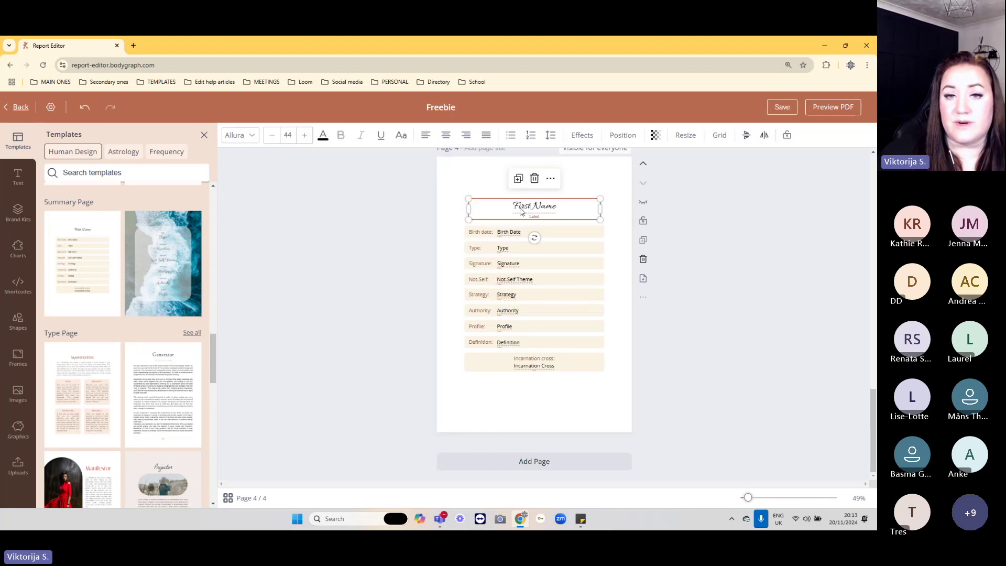
click(470, 213)
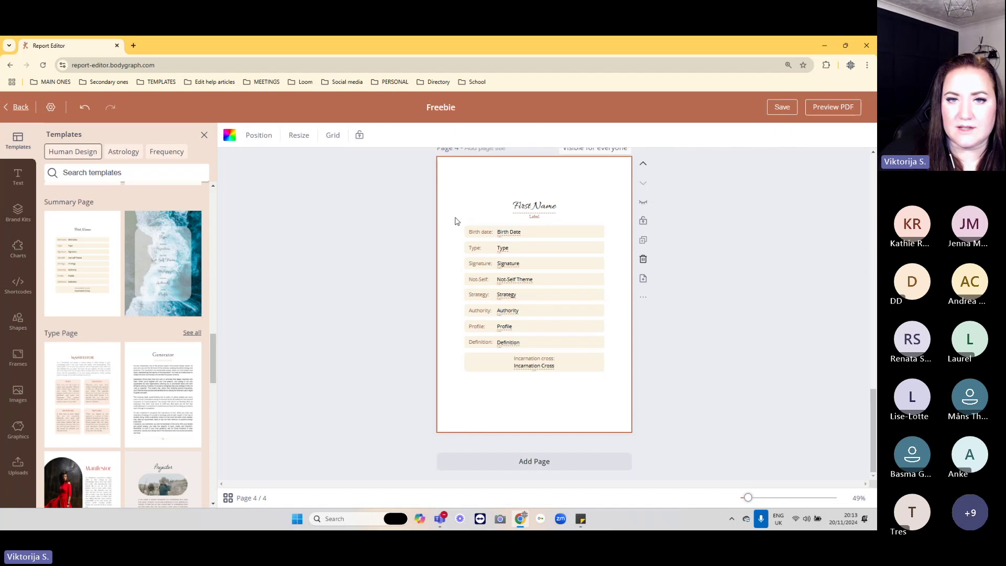
- Recolour all the row backgrounds of the page 4 summary with the middle tan brand colour
click(467, 374)
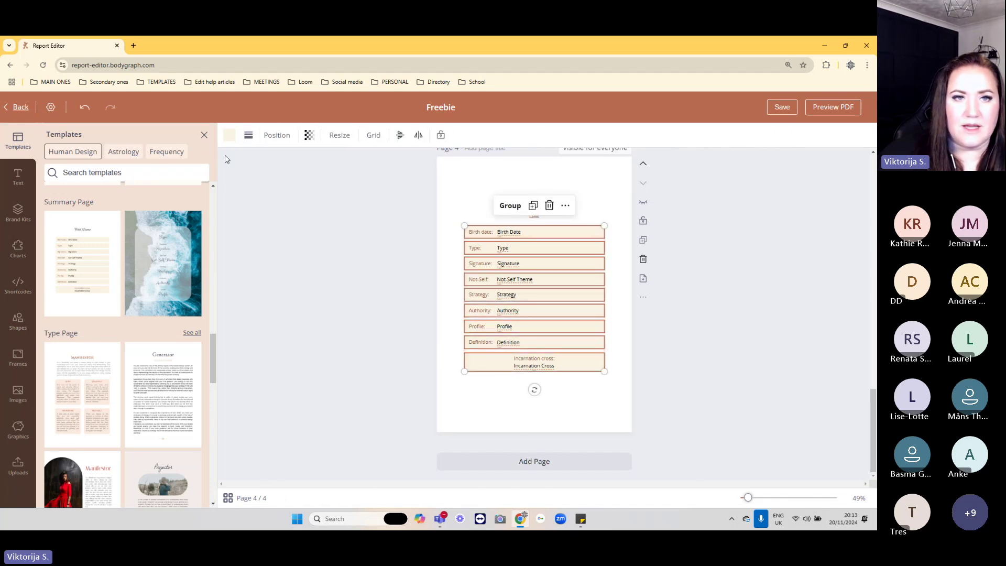
click(229, 137)
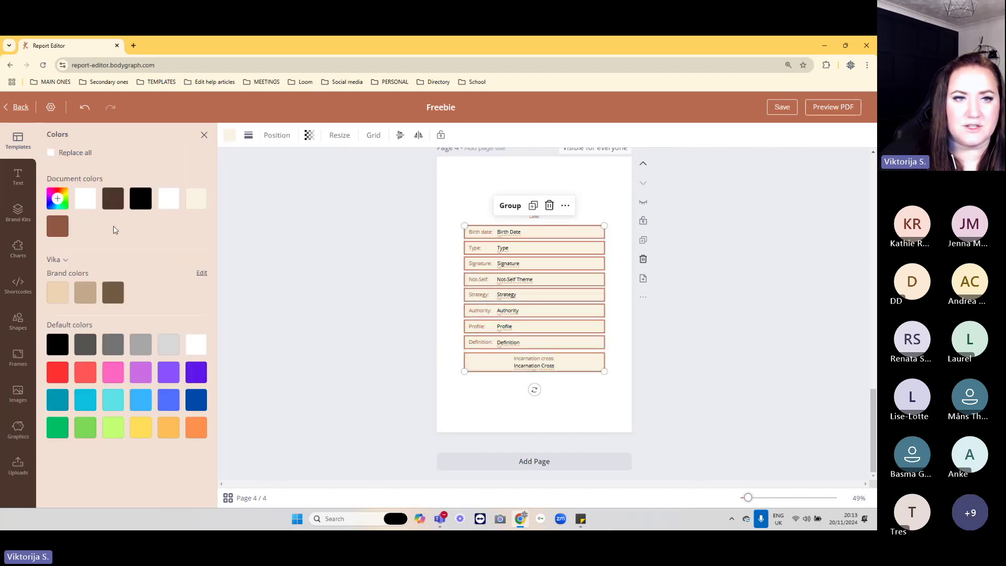
click(86, 292)
click(443, 288)
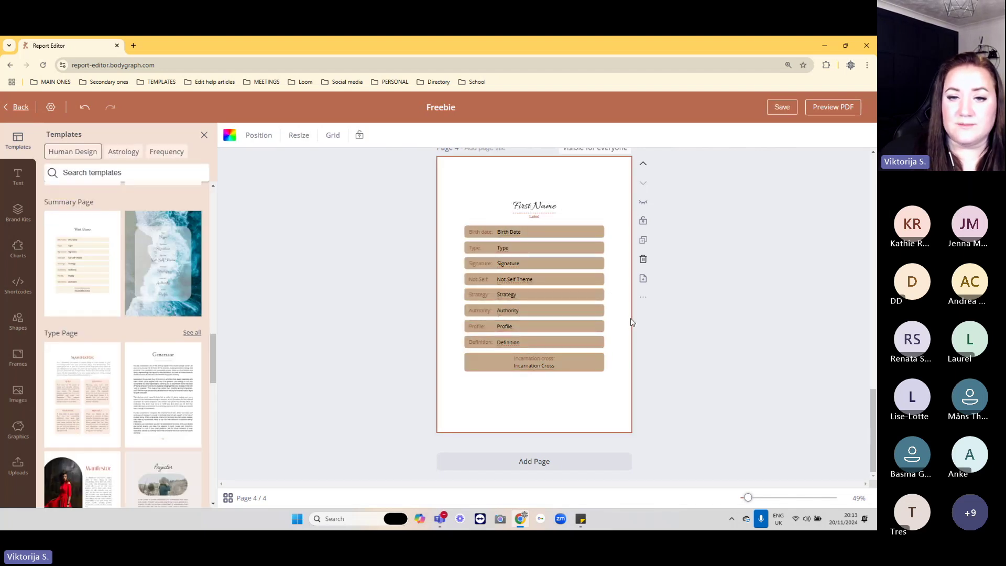
- Add a fifth page and apply the astrology Planetary Positions template with the dark navy table header
click(599, 456)
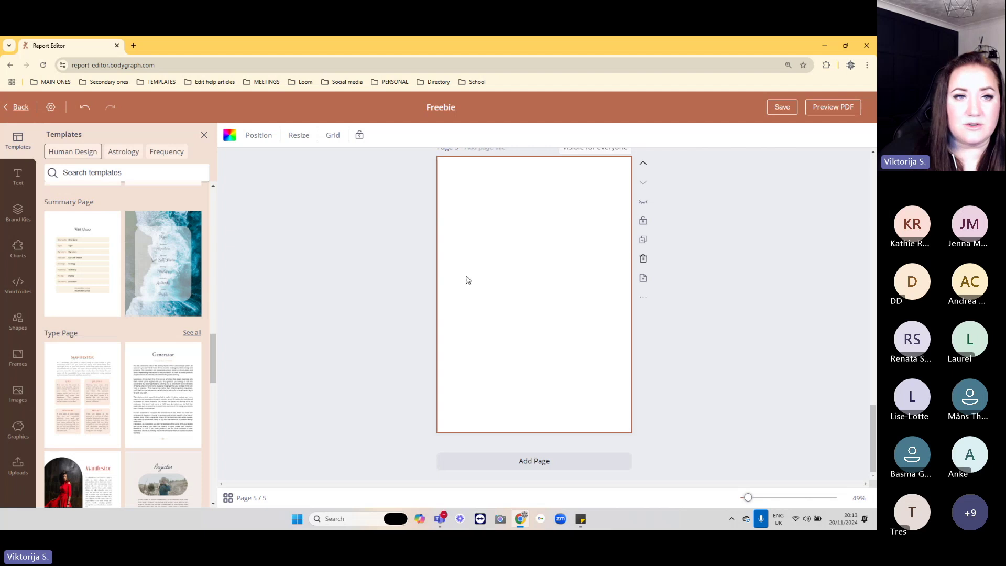
click(132, 155)
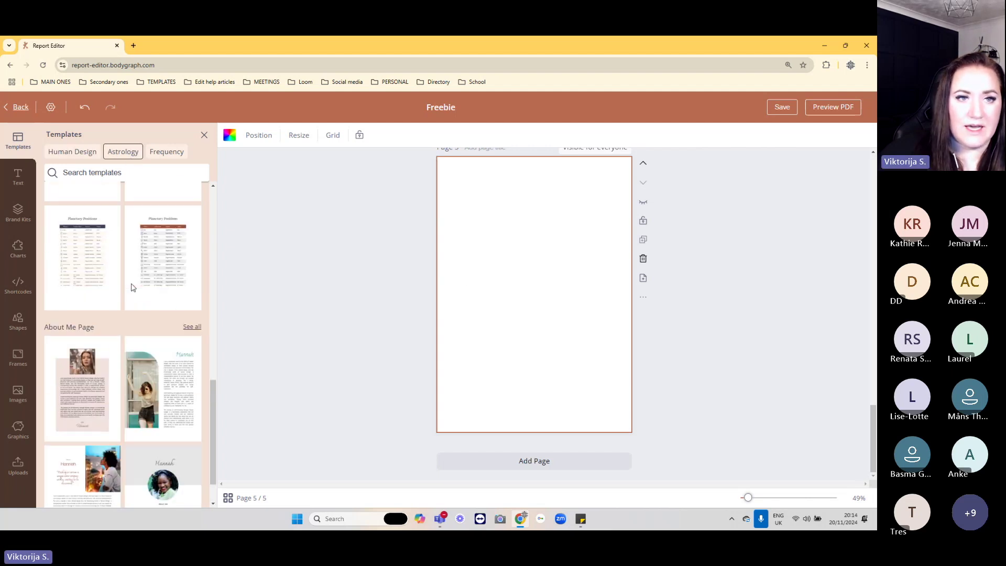
scroll(131, 287, up, 1)
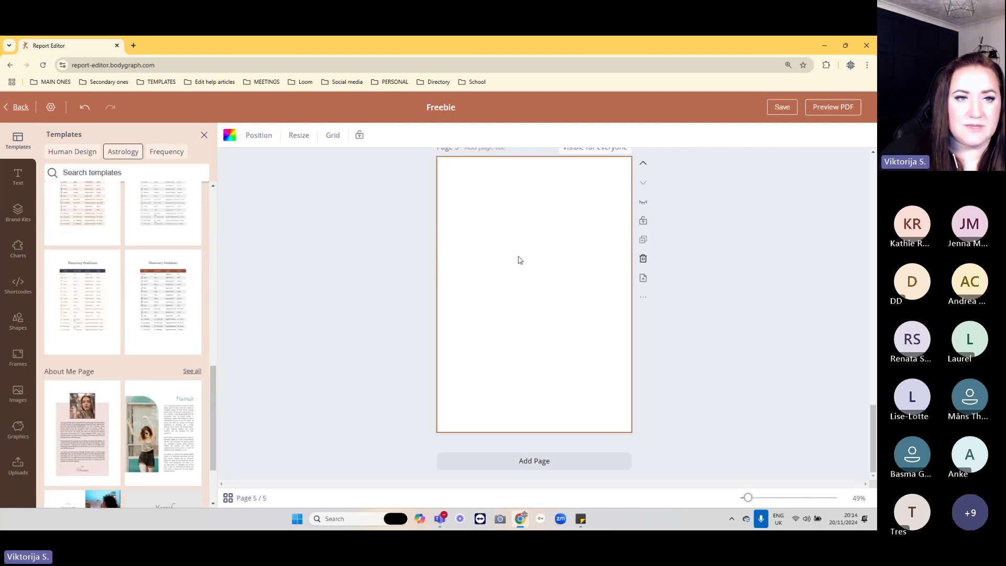
click(119, 269)
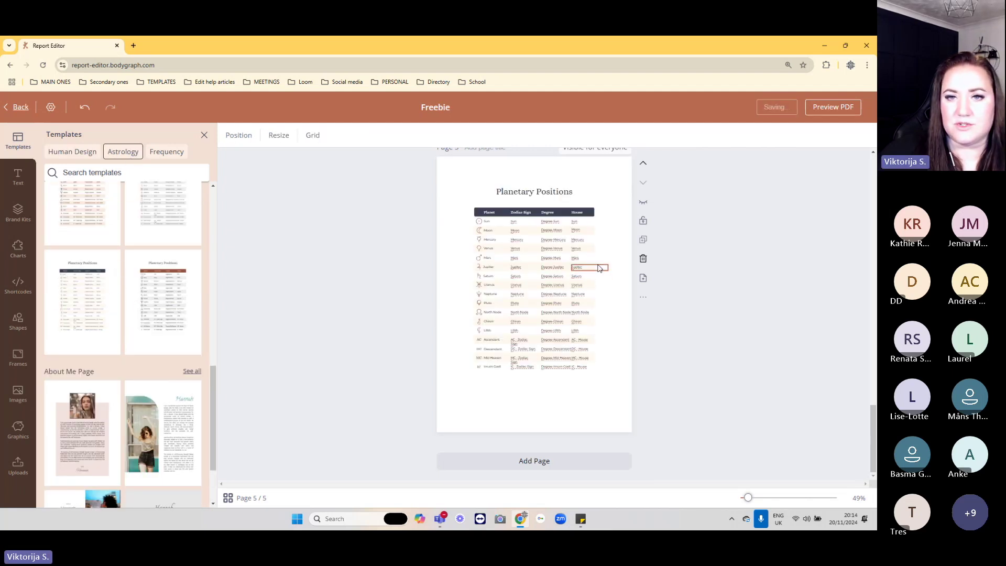
click(475, 218)
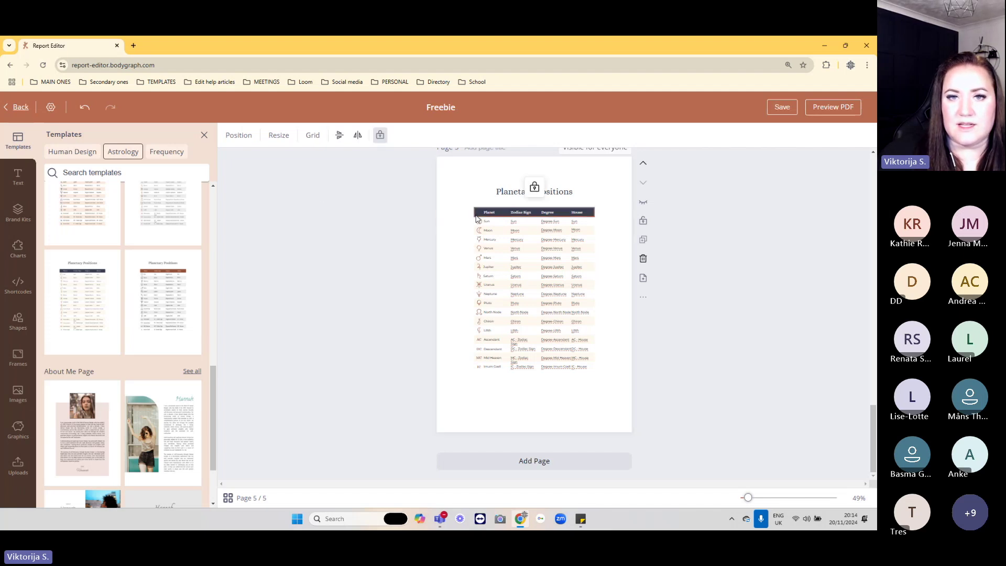
click(204, 135)
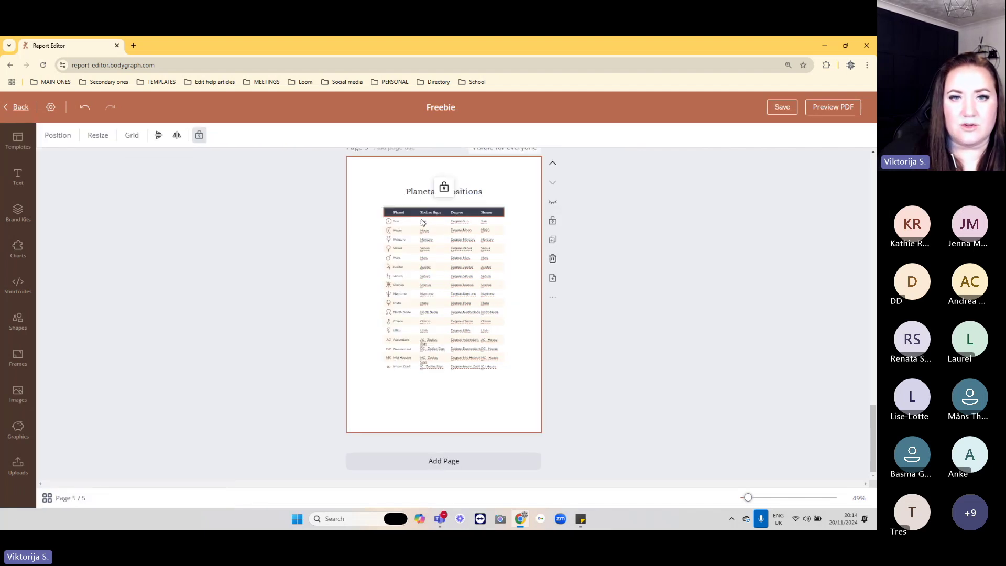
- Unlock the Planetary Positions table header on page 5 and recolour it with the middle tan brand colour
click(443, 187)
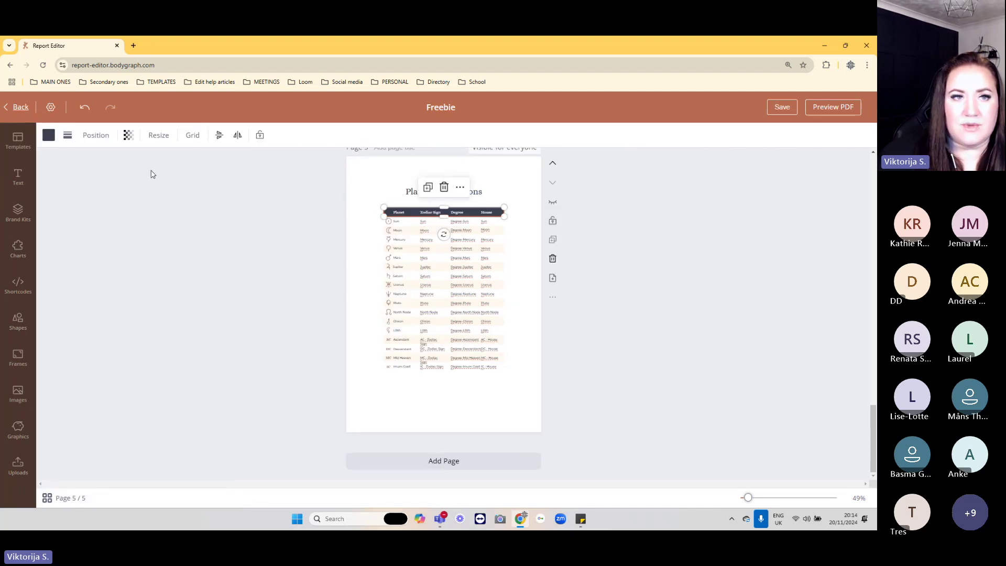
click(46, 135)
click(79, 296)
click(526, 284)
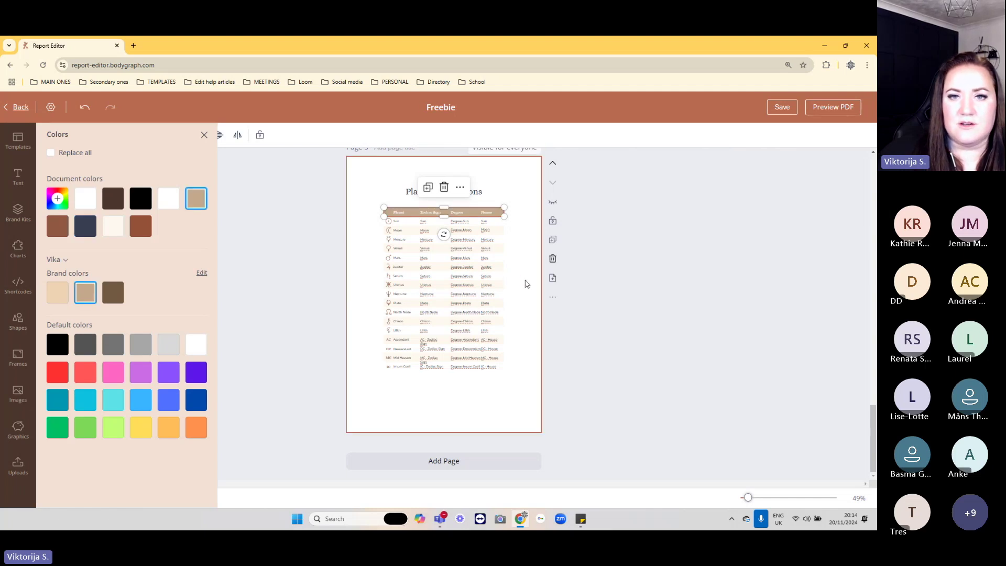
- Compare the recoloured Planetary Positions table on page 5 with the tan summary rows on page 4
scroll(524, 295, up, 1)
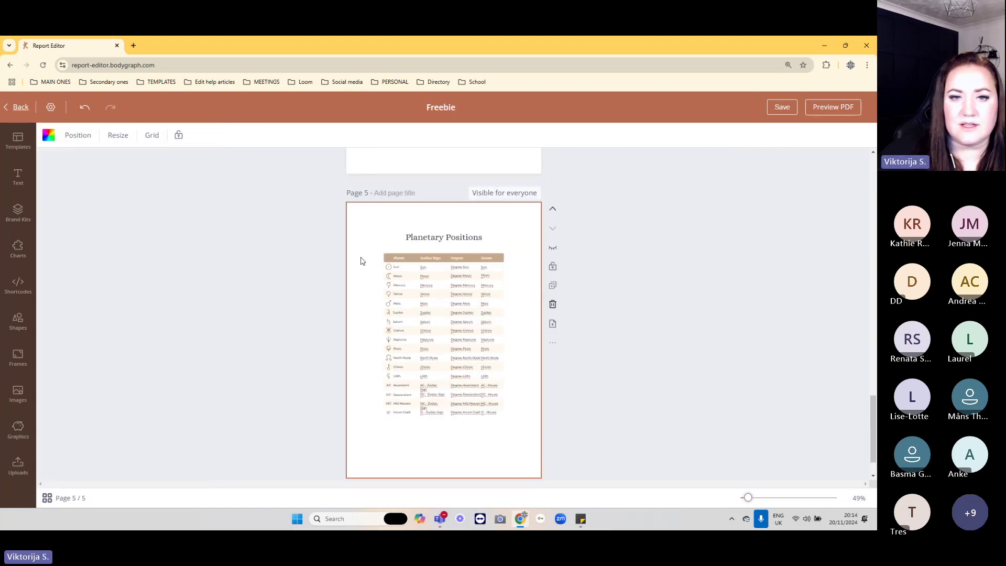
scroll(375, 343, up, 8)
click(377, 311)
scroll(442, 332, down, 8)
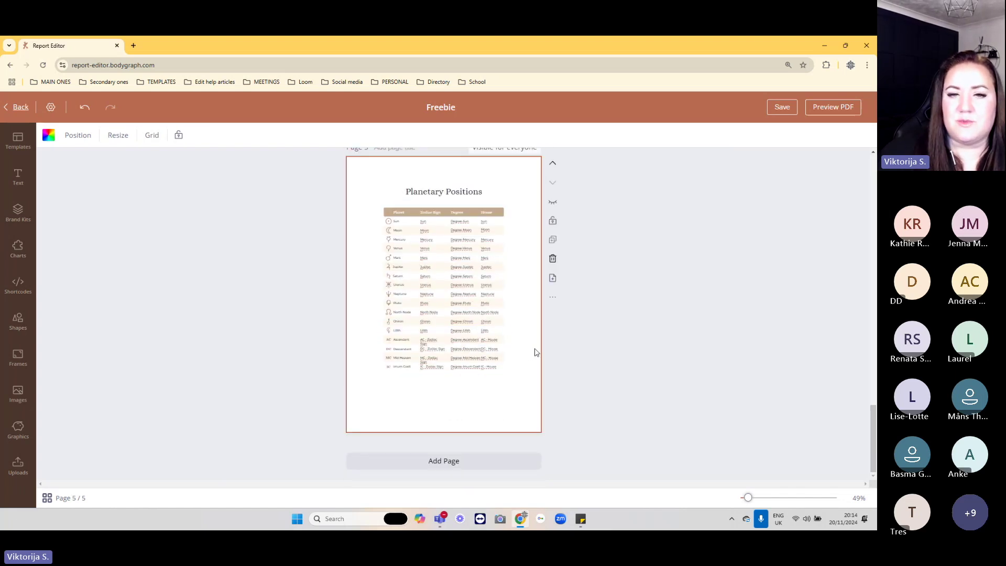
scroll(529, 353, up, 6)
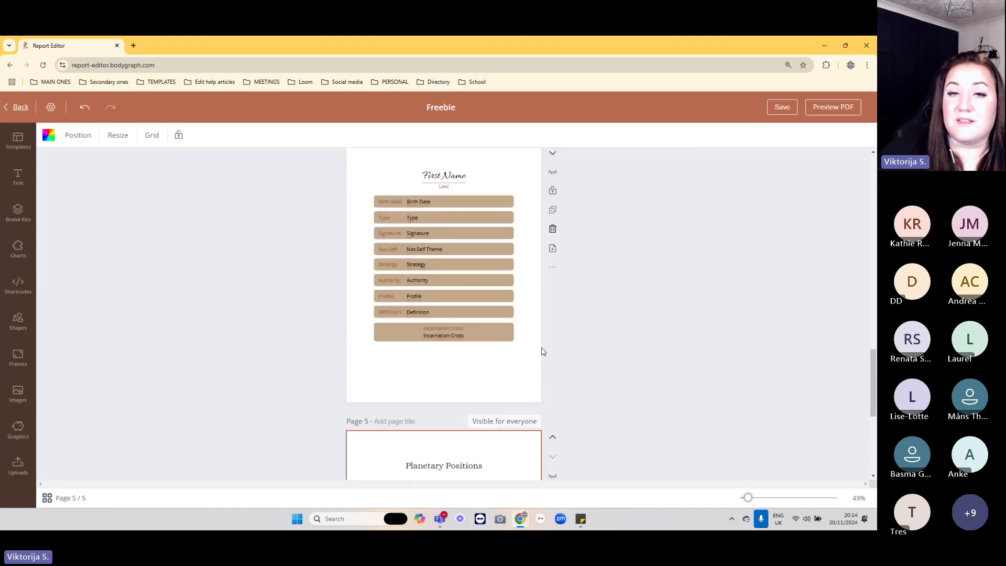
scroll(541, 350, up, 1)
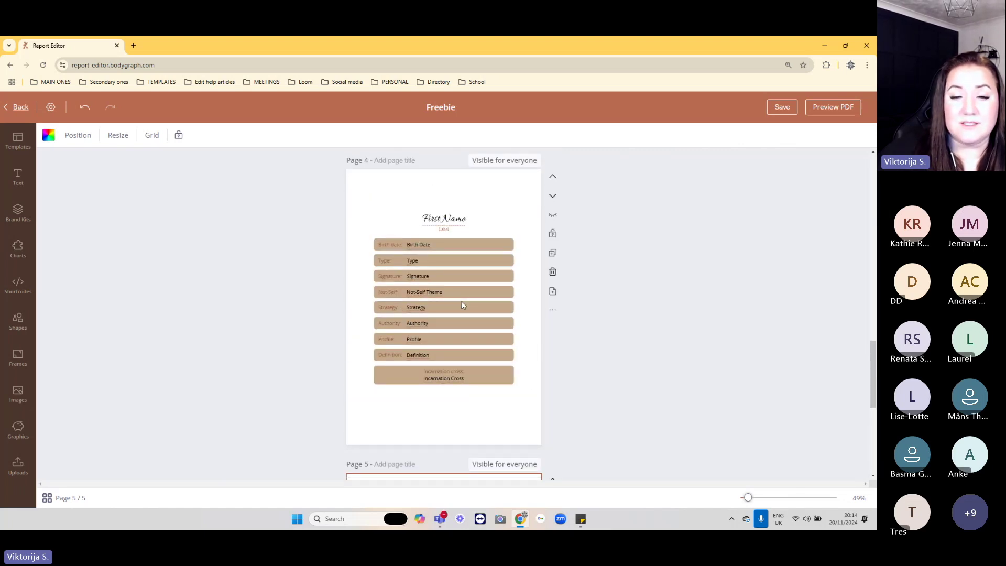
scroll(524, 308, down, 7)
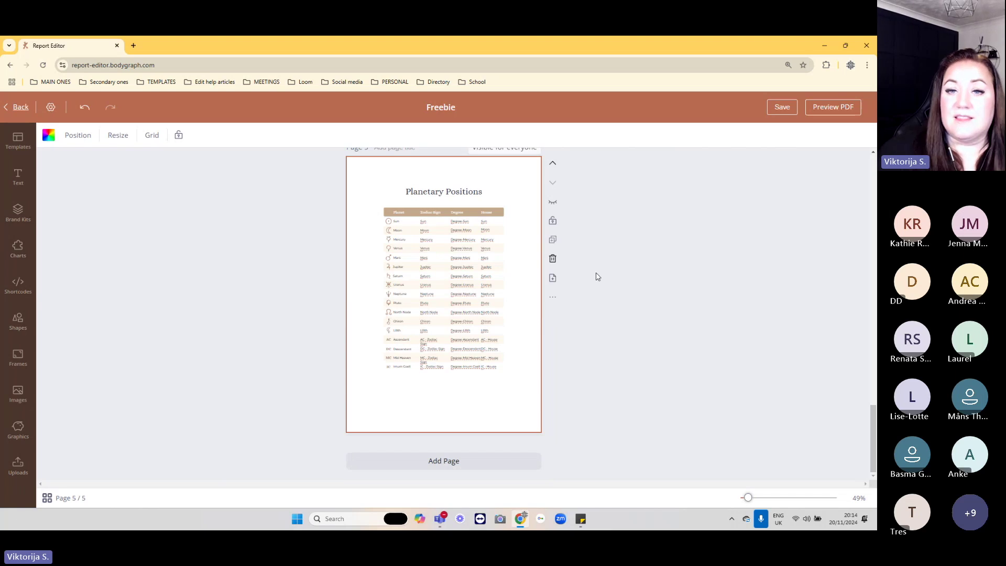
- Add a blank sixth page after the Planetary Positions page
click(554, 279)
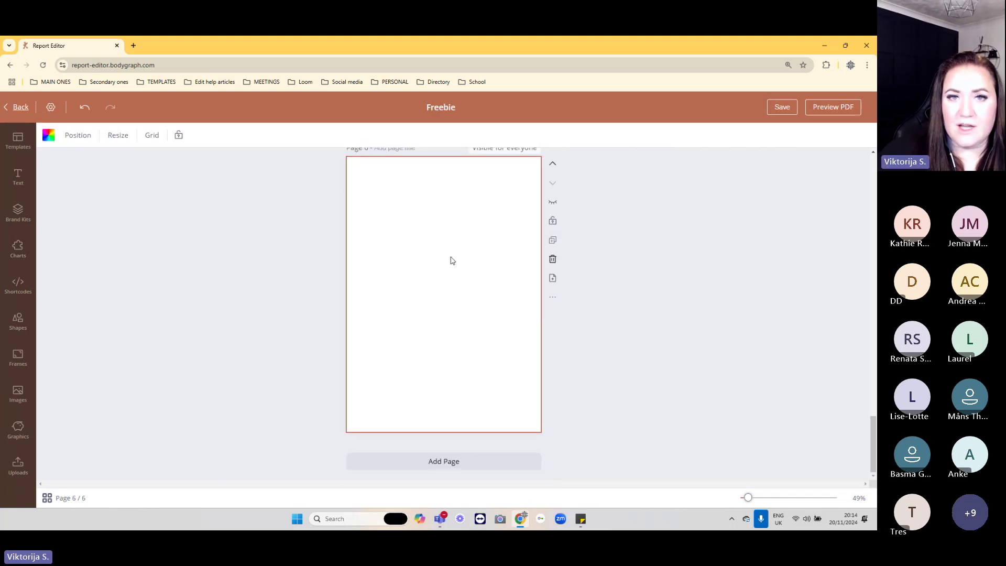
scroll(476, 260, up, 3)
scroll(624, 283, down, 2)
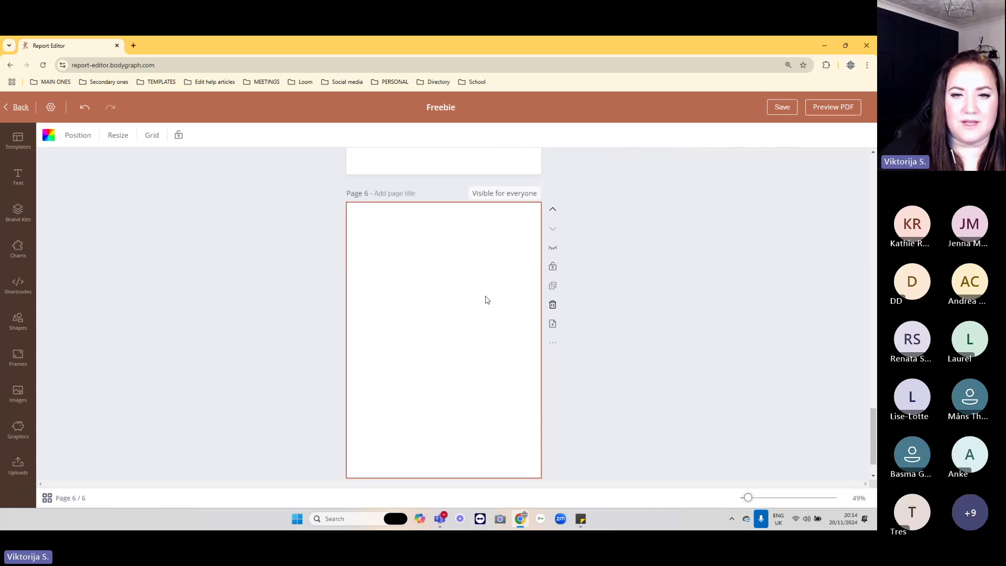
scroll(417, 305, down, 1)
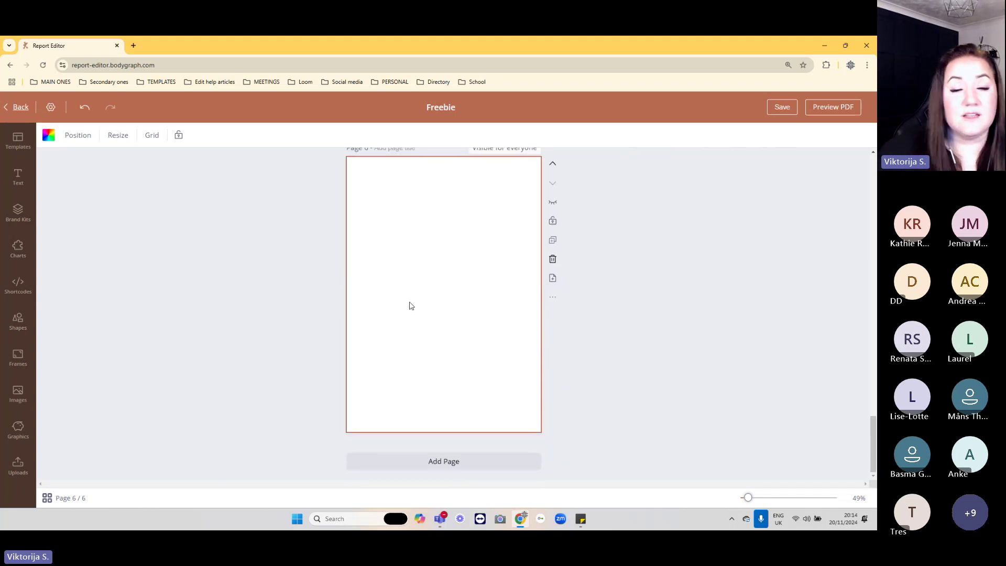
scroll(397, 292, up, 2)
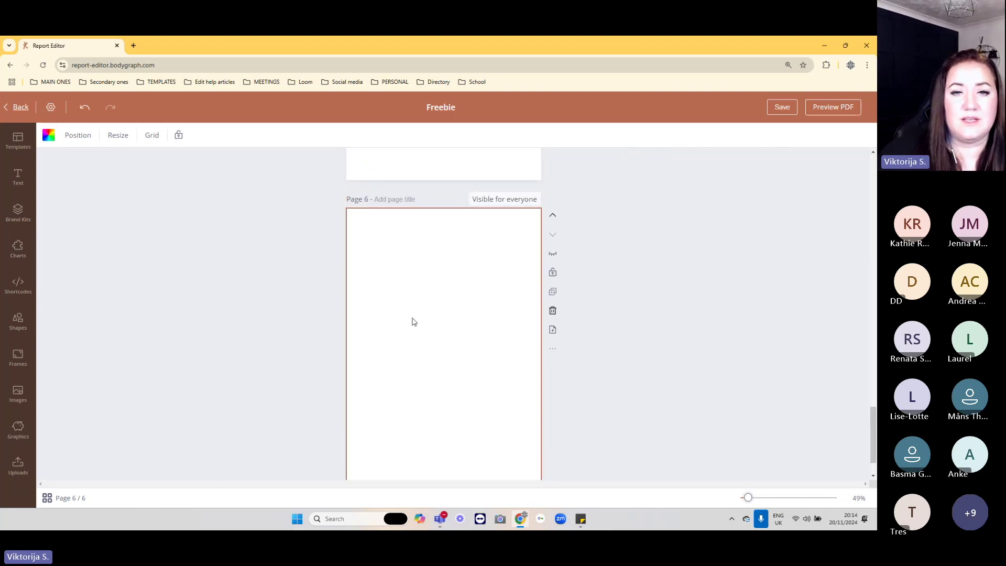
scroll(424, 324, down, 2)
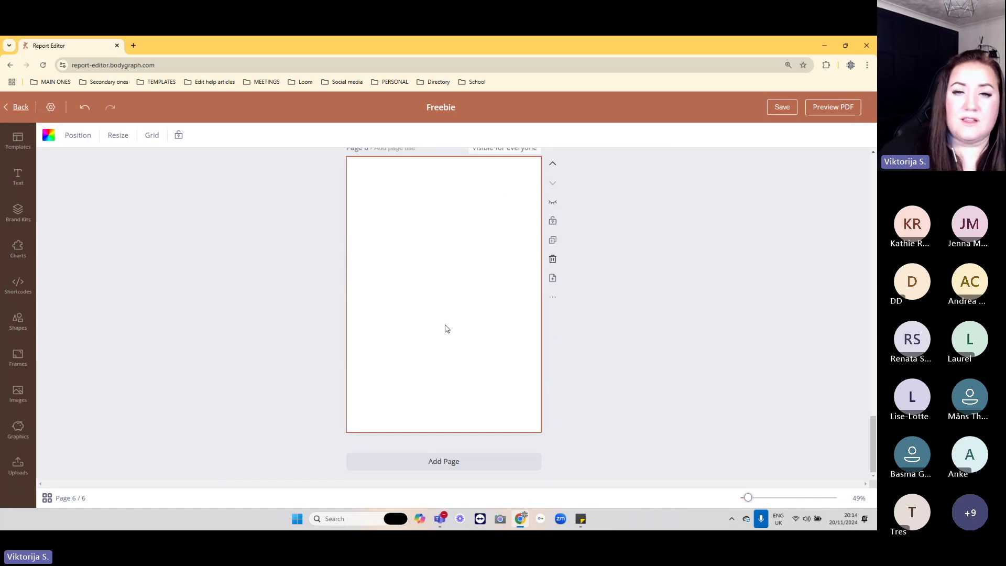
- Review the page 4 summary and the page 5 planetary table that precede the blank page 6
scroll(423, 327, up, 1)
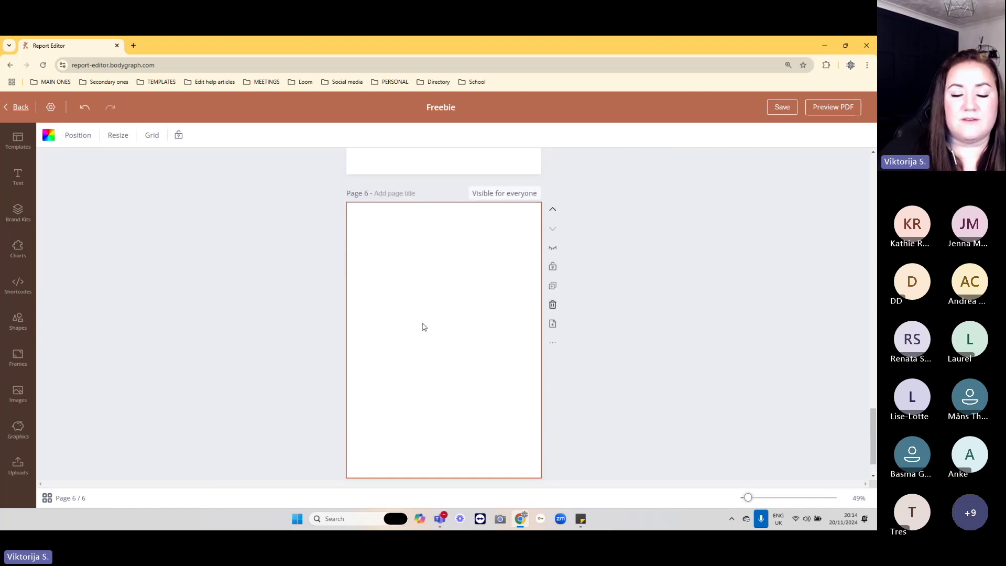
scroll(423, 327, up, 1)
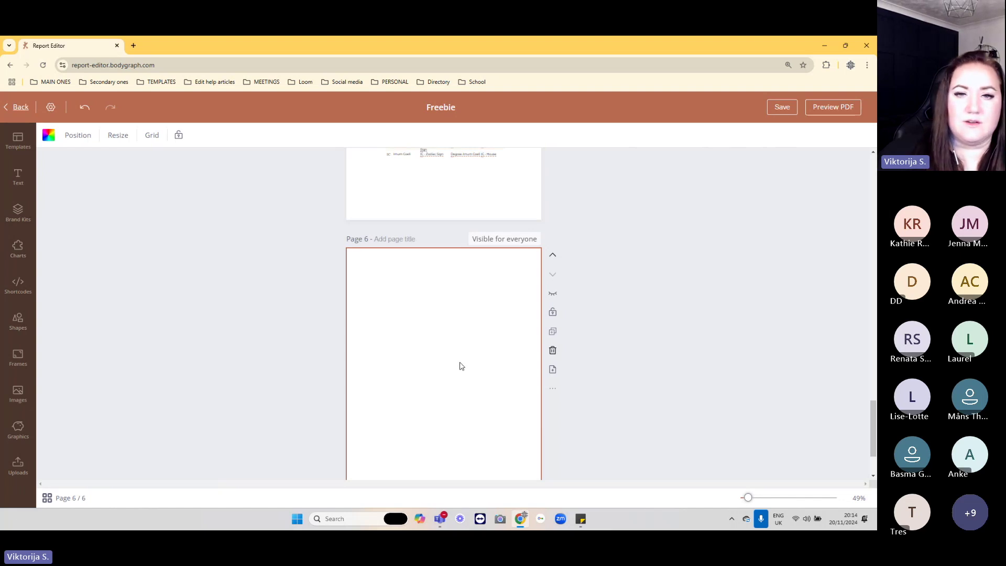
scroll(461, 365, up, 1)
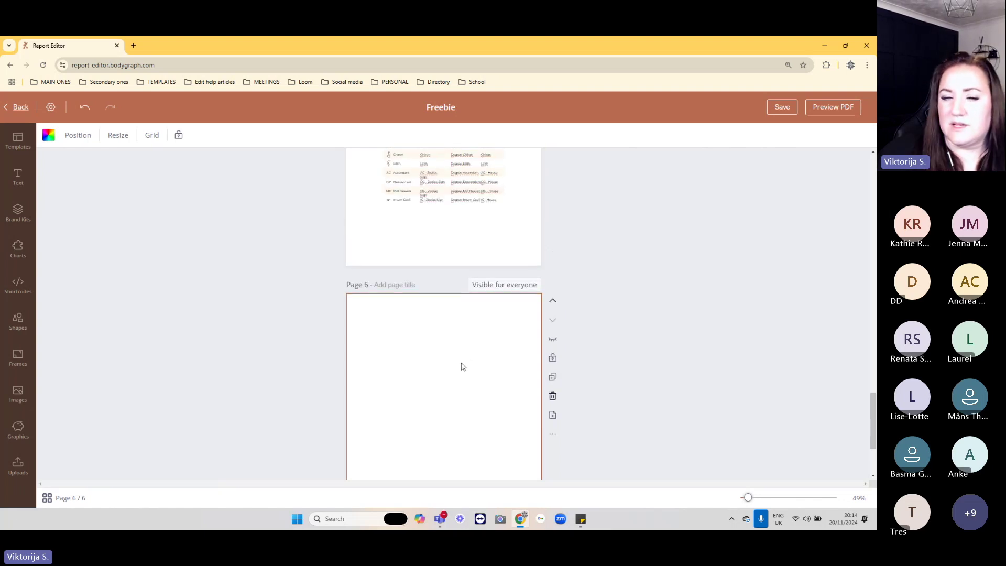
scroll(463, 366, up, 1)
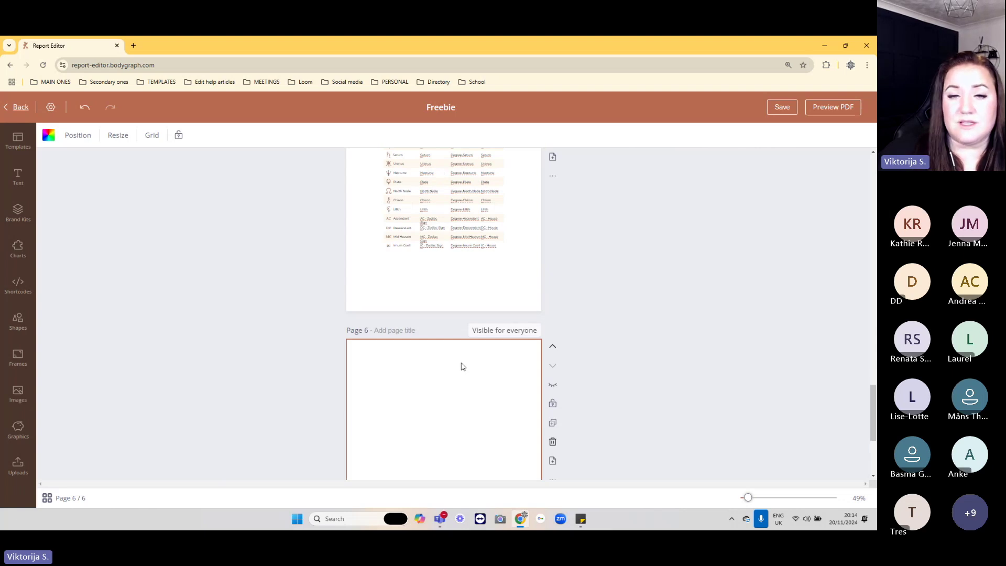
scroll(462, 366, down, 1)
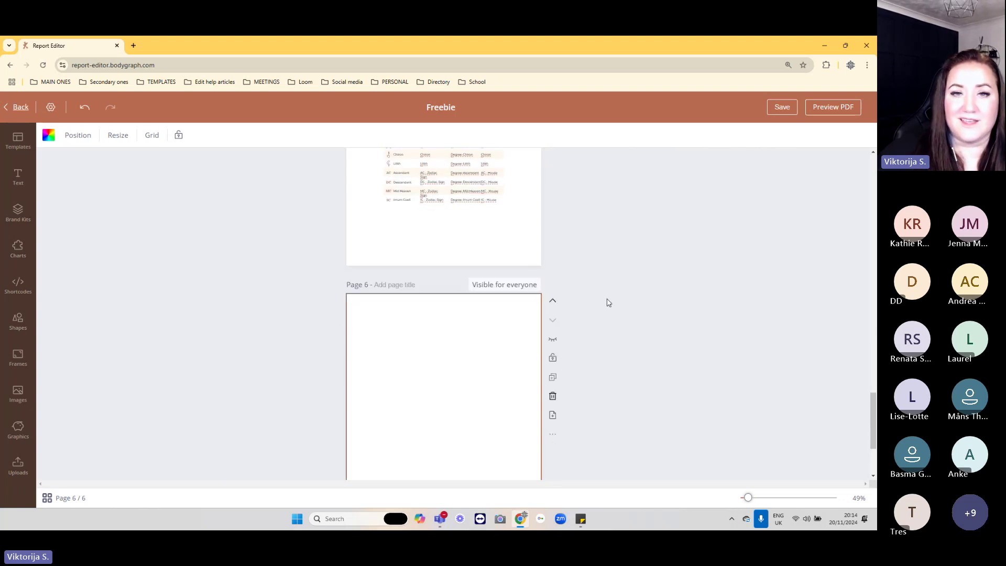
scroll(606, 302, up, 2)
scroll(606, 302, down, 2)
scroll(606, 302, up, 10)
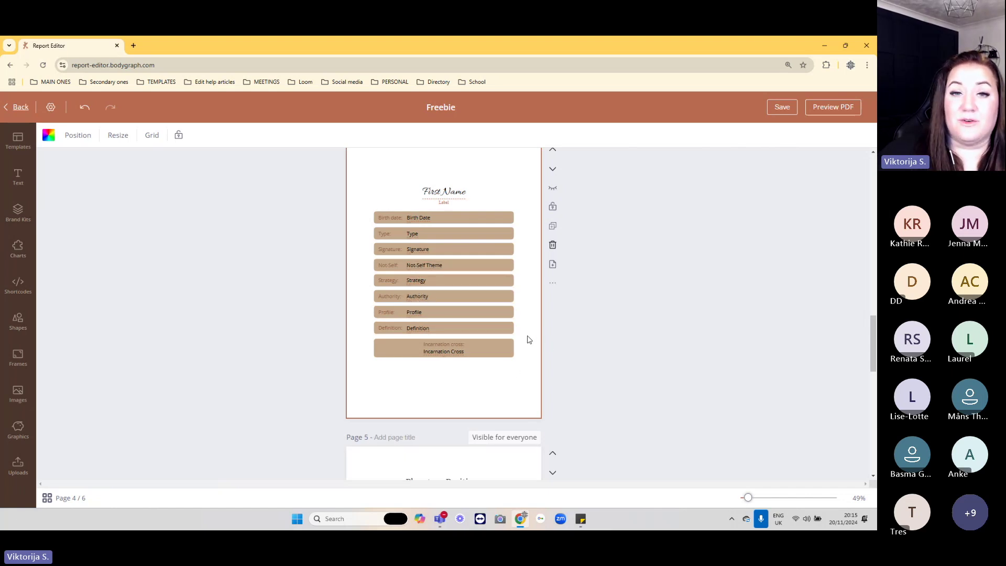
scroll(529, 339, down, 3)
scroll(529, 340, up, 3)
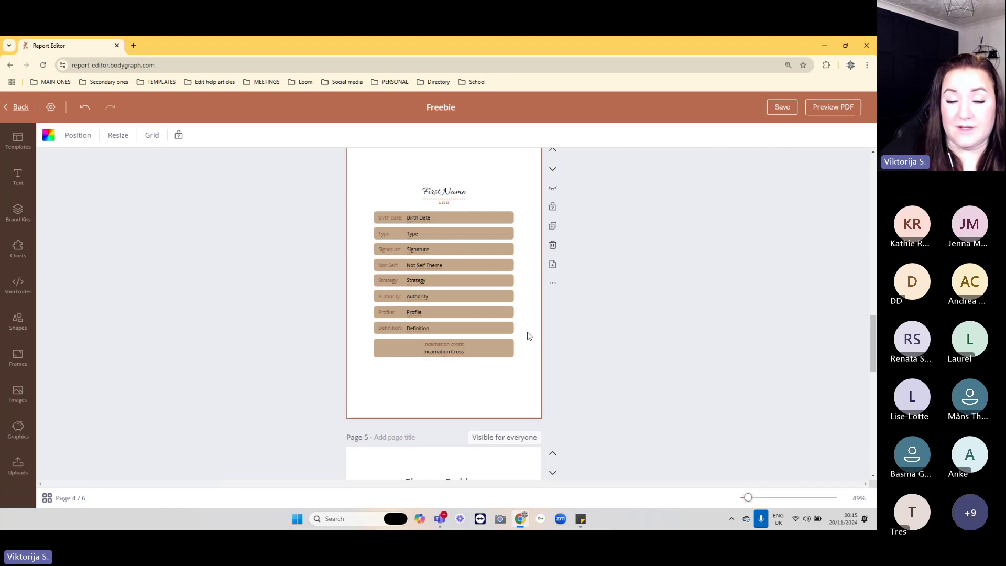
scroll(528, 336, down, 8)
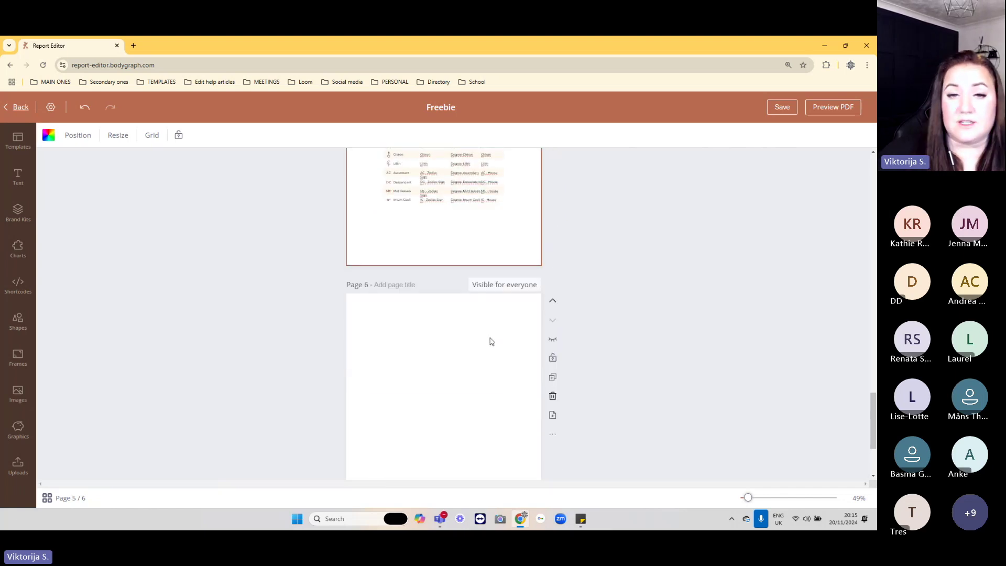
scroll(491, 342, down, 3)
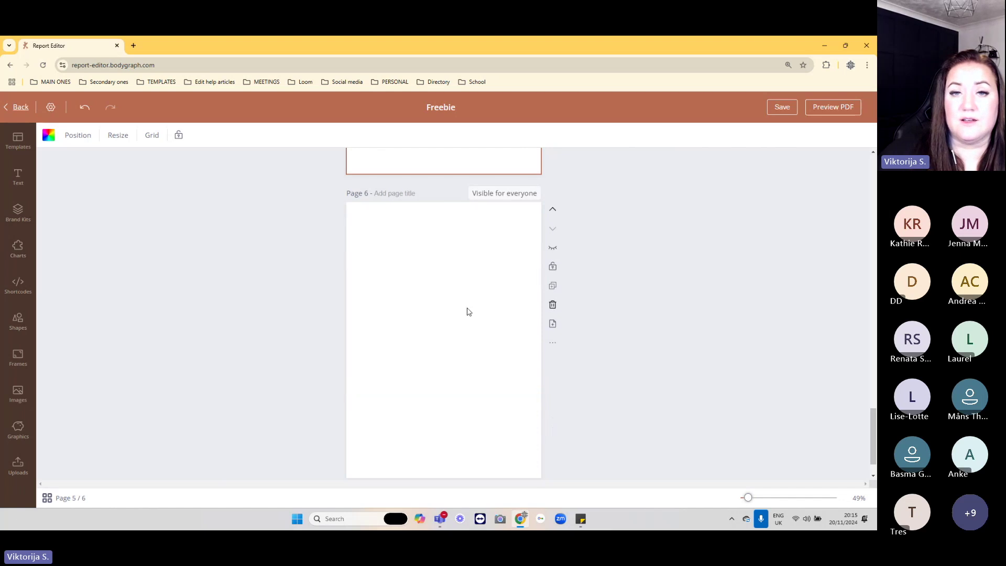
- Add a heading to page 6 and change its text to "Your type is"
click(422, 256)
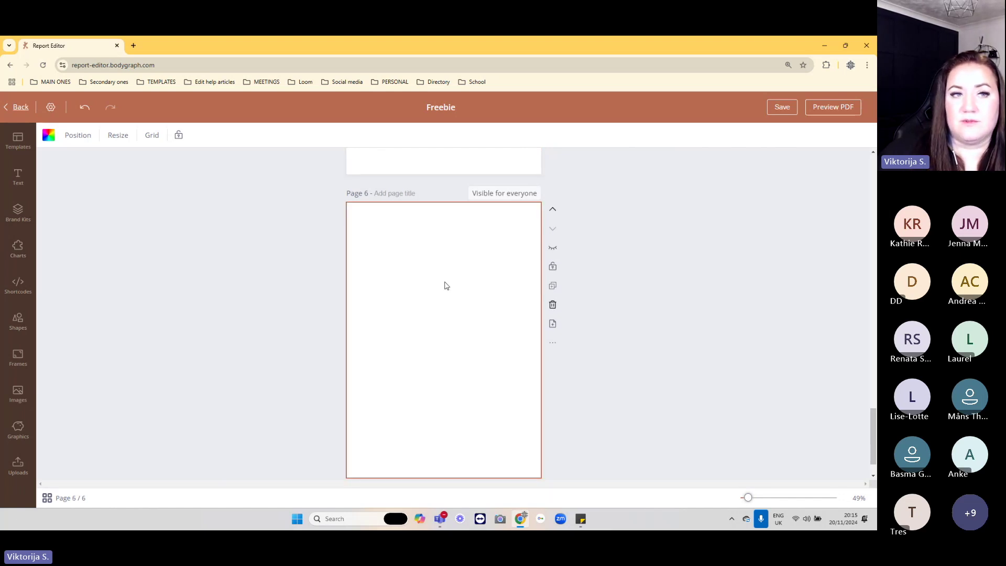
click(18, 183)
click(143, 173)
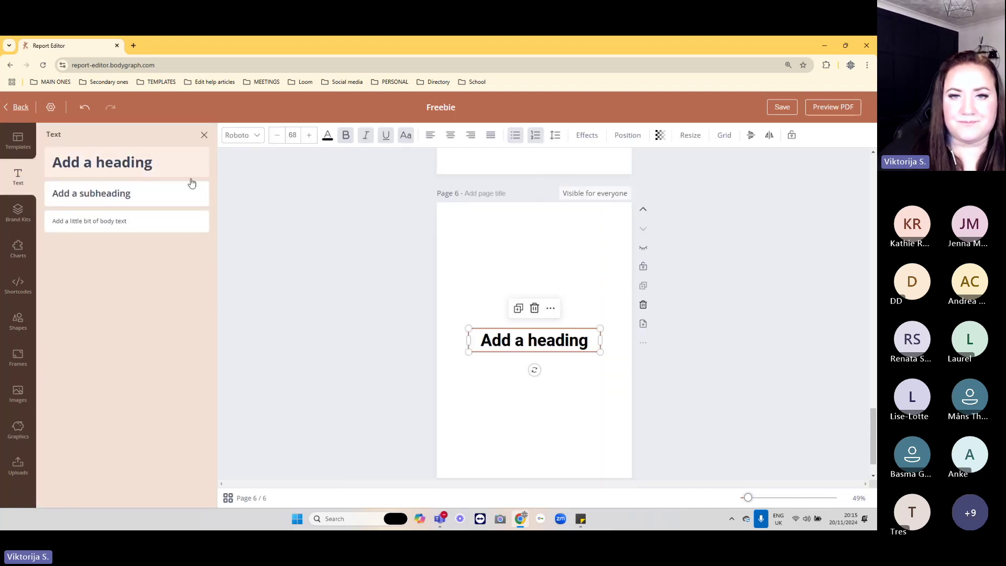
double_click(525, 338)
text(Yii)
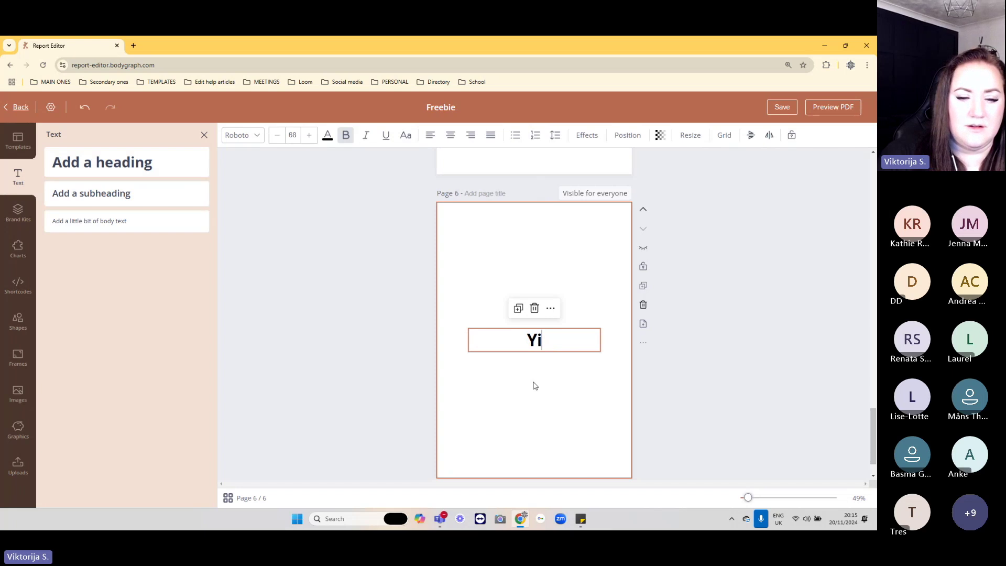
key(BackSpace)
key(BackSpace)
text(ou)
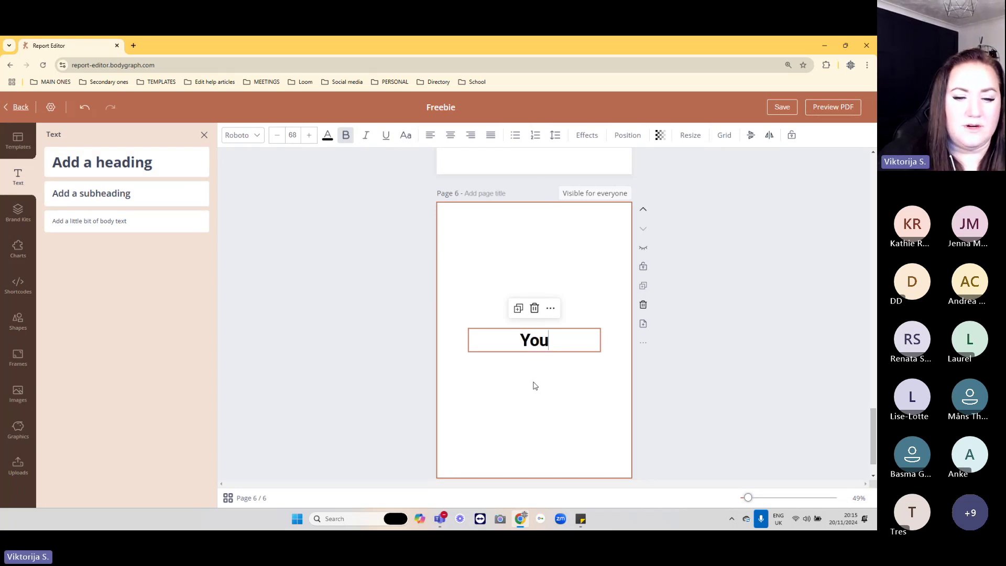
text(r type is)
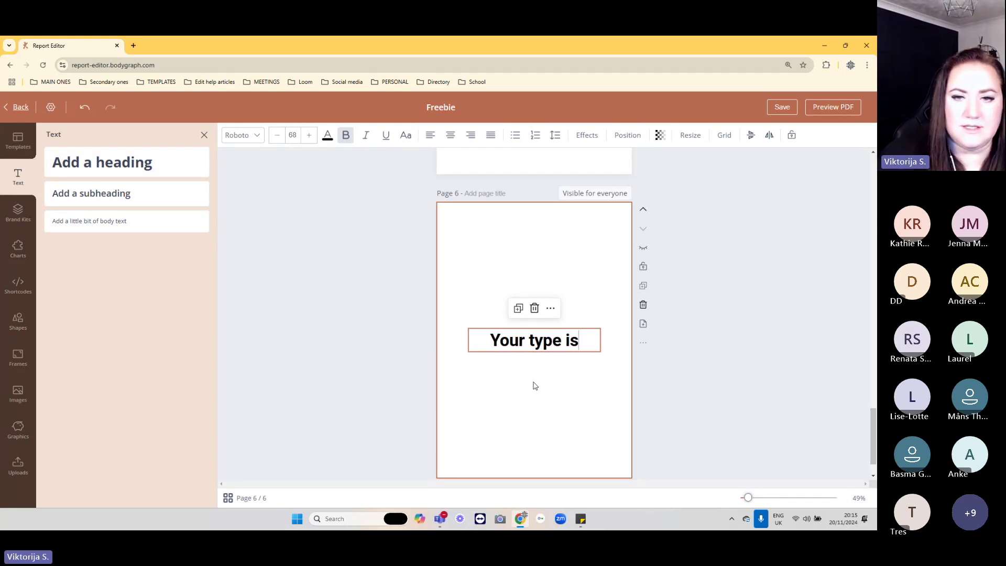
- Move the "Your type is" heading up near the top edge of page 6
click(548, 387)
drag(542, 351, 541, 248)
click(545, 289)
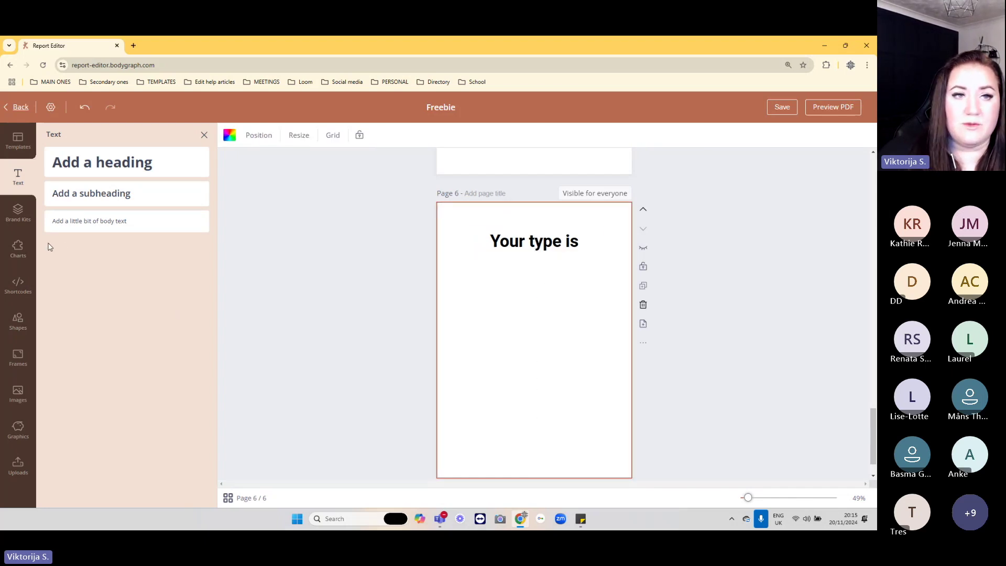
- Insert the Human Design Type shortcode on page 6 and place it just below the "Your type is" heading
click(17, 286)
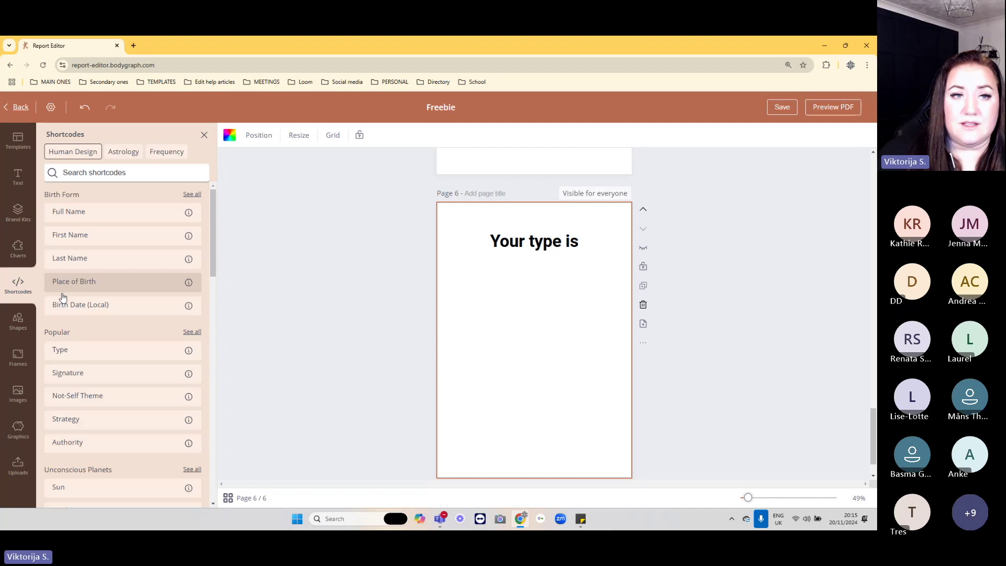
click(90, 349)
drag(531, 344, 521, 273)
click(287, 330)
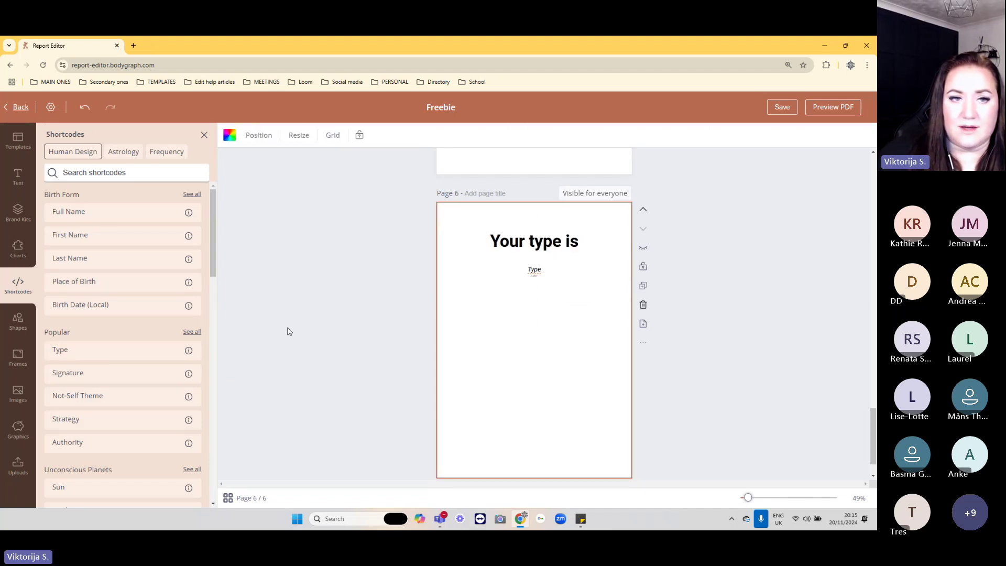
- Insert a second Type shortcode below the first one on page 6 and adjust its shortcode options
click(74, 350)
drag(534, 341, 535, 311)
click(515, 285)
mouse_move(556, 313)
click(593, 331)
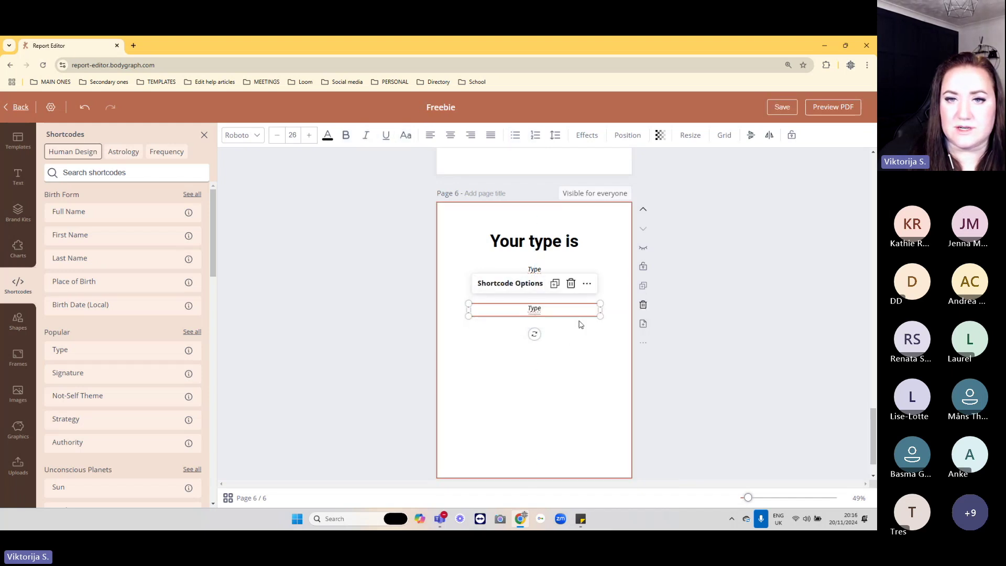
click(541, 373)
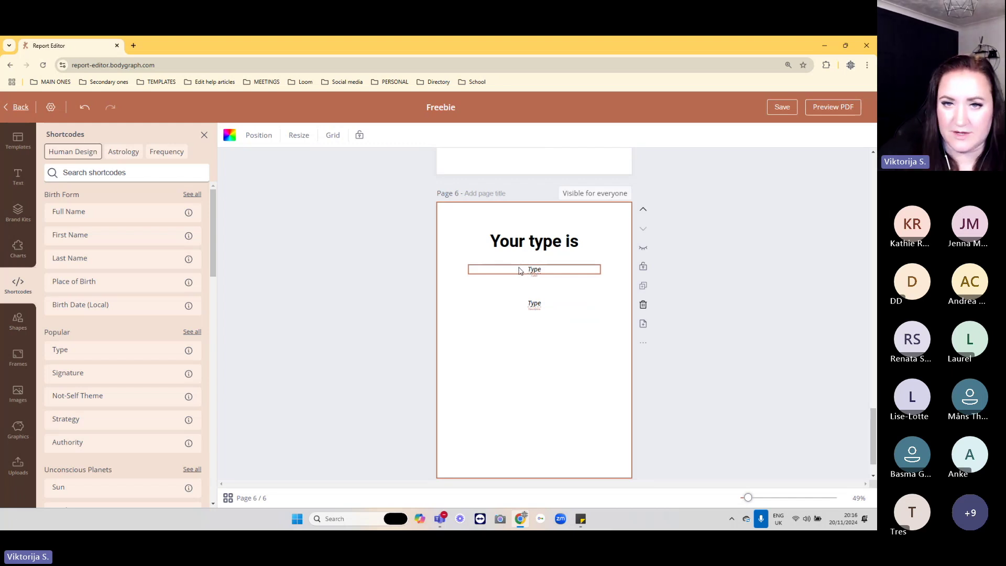
click(517, 307)
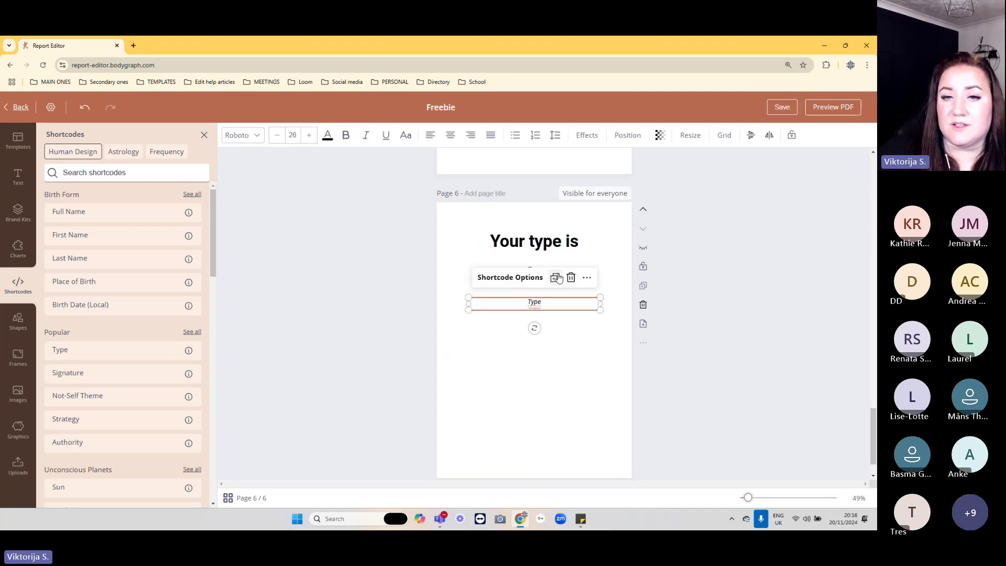
click(576, 377)
- Leave the Freebie report editor and go back to the reading reports page
scroll(572, 384, up, 2)
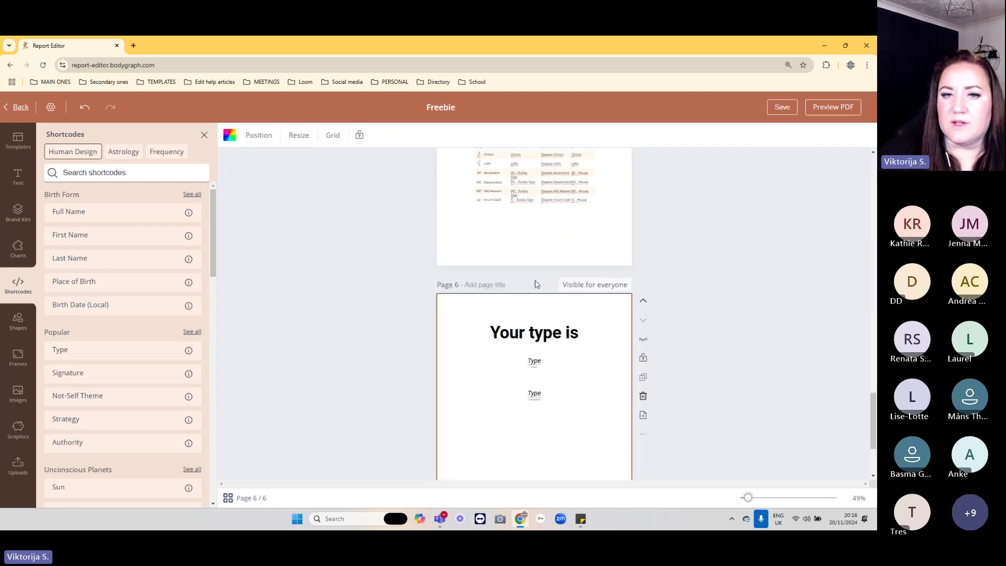
scroll(552, 407, down, 3)
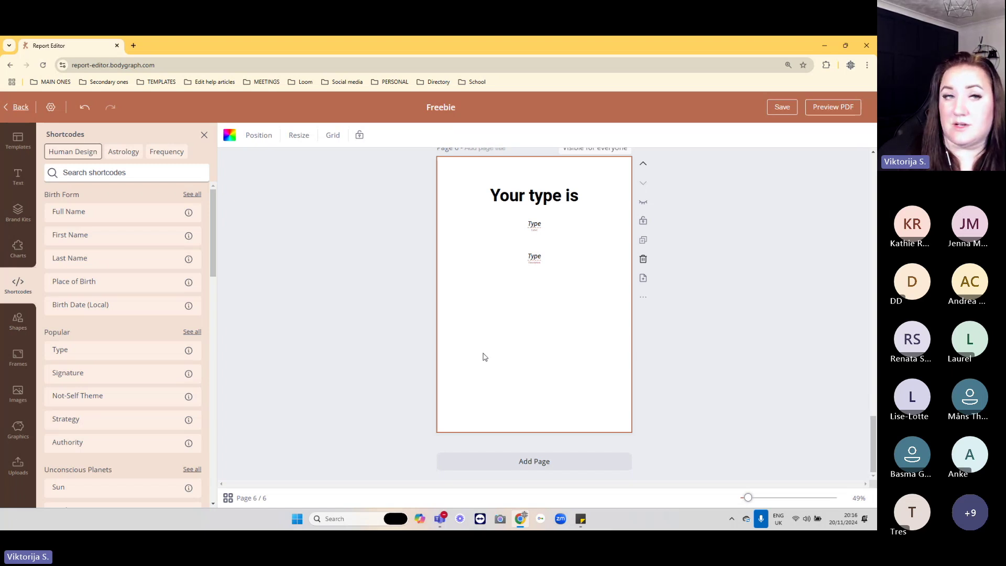
click(19, 107)
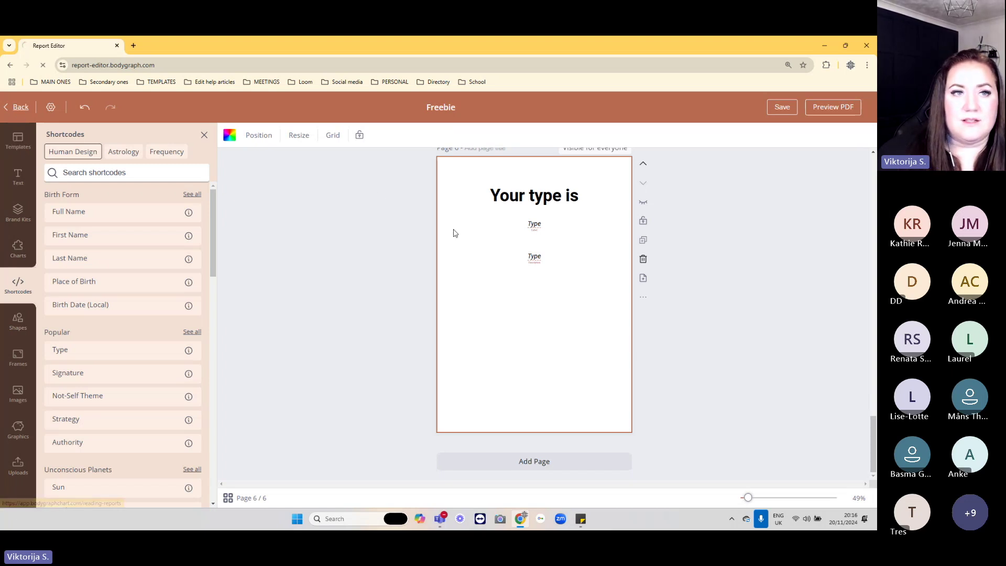
- Find the English Midnight Dunes report among the reports available for use and open it in the report editor
scroll(550, 270, down, 10)
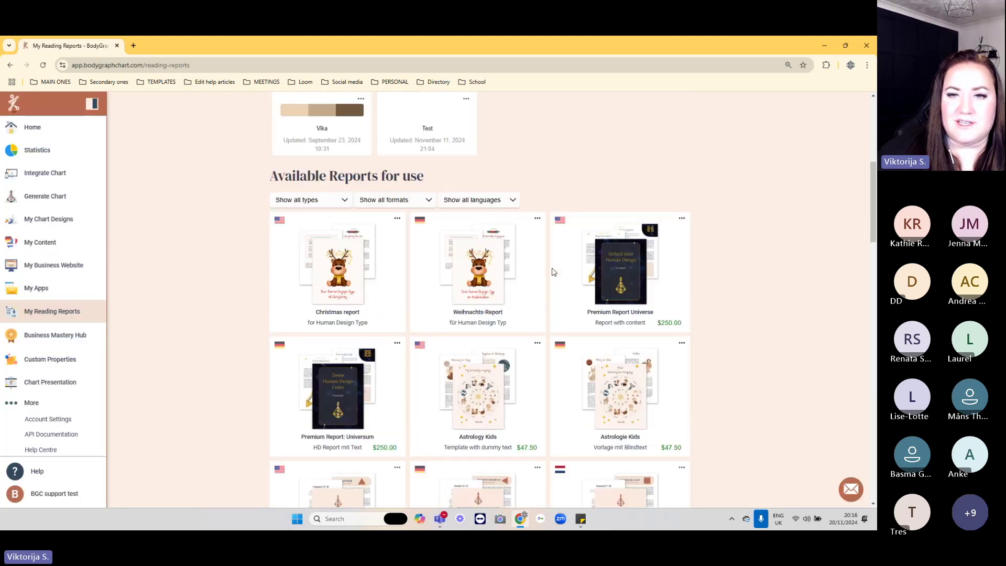
scroll(552, 271, down, 8)
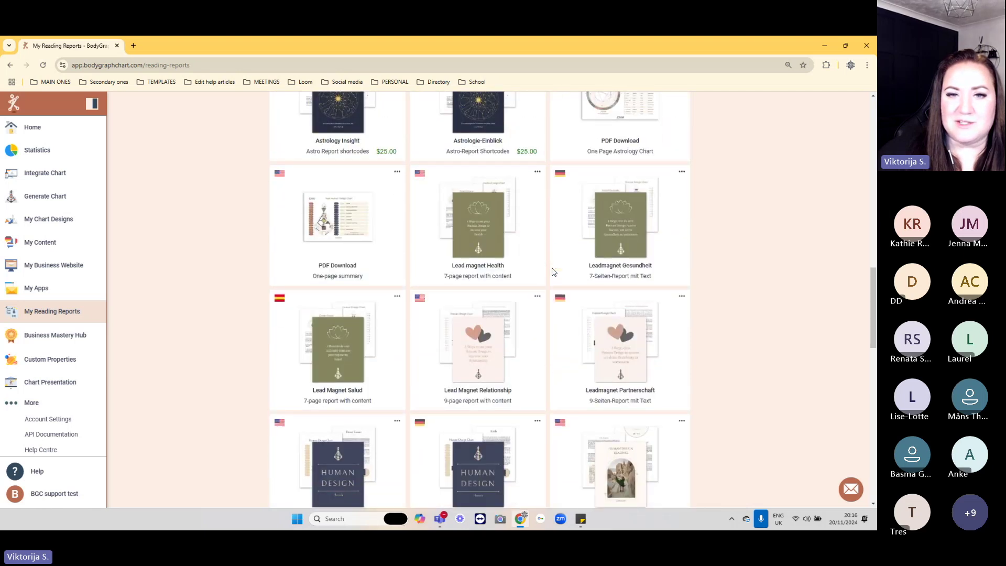
scroll(553, 271, down, 2)
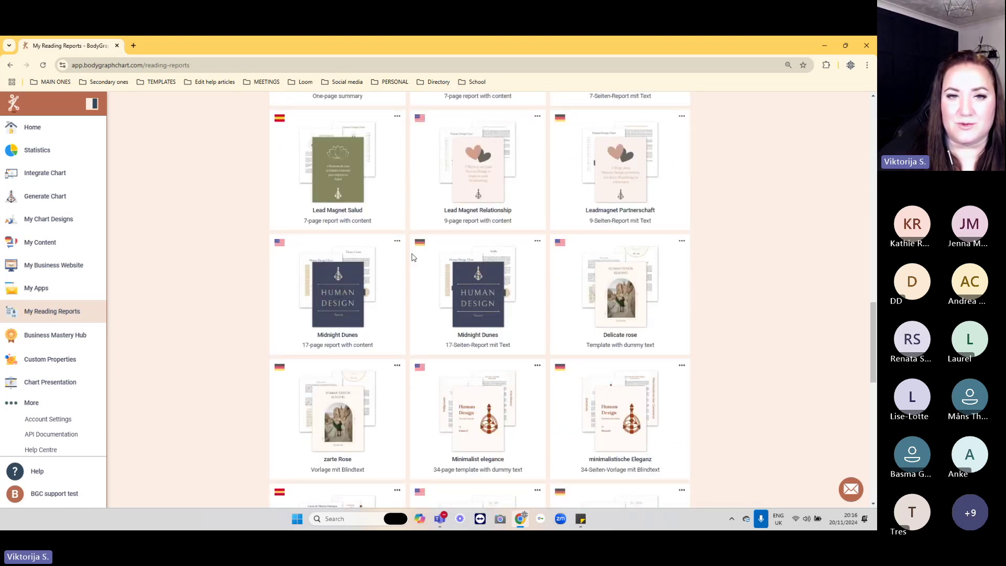
click(397, 242)
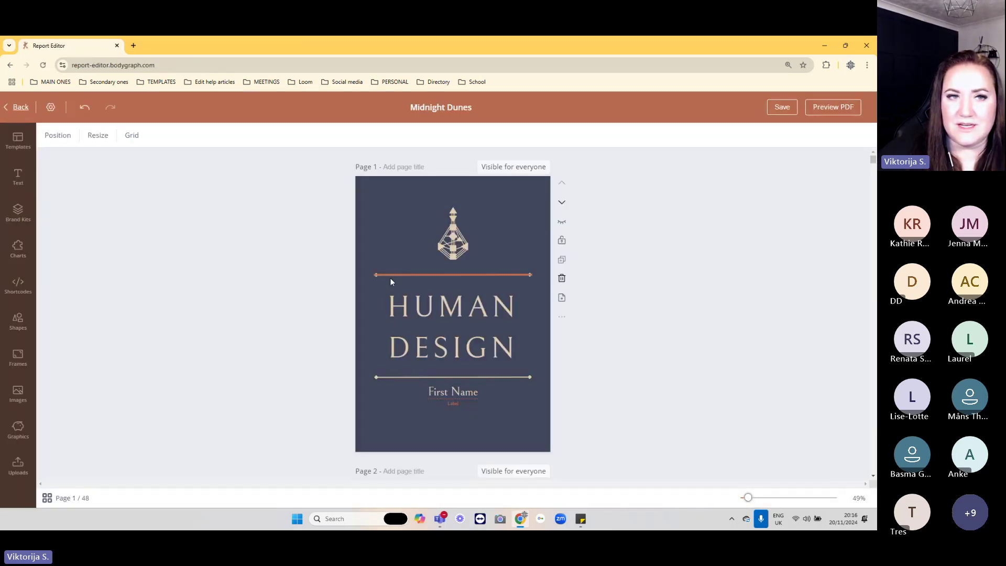
- Export page 4, the Generator type page, from the Midnight Dunes report as a page file
scroll(472, 305, down, 1)
scroll(470, 300, down, 15)
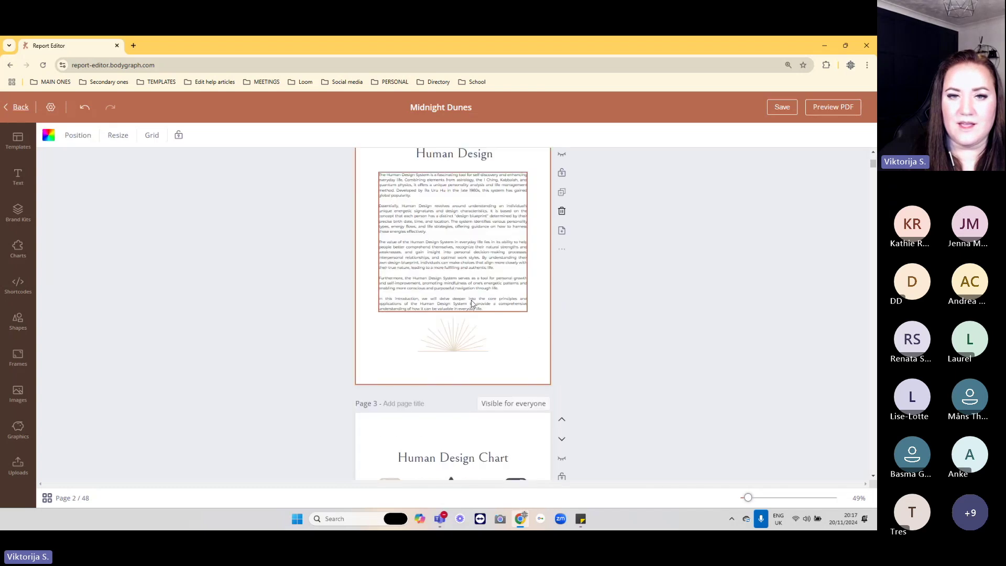
scroll(472, 302, down, 6)
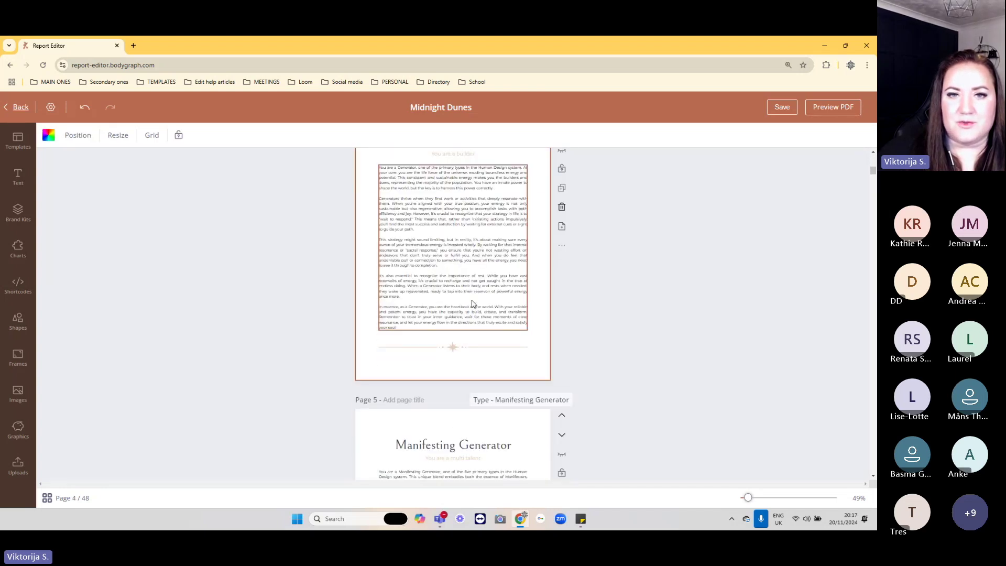
scroll(472, 303, up, 5)
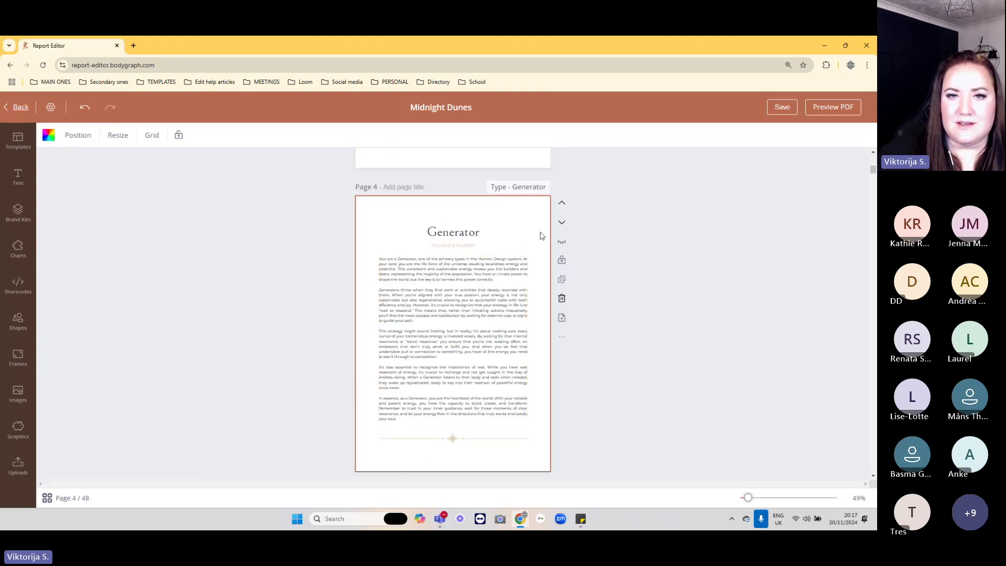
click(564, 339)
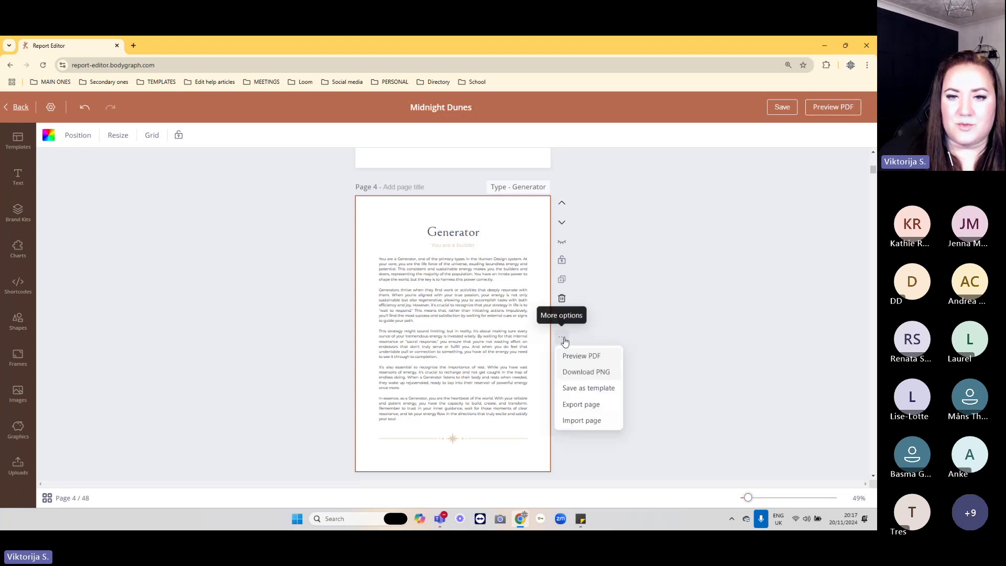
click(575, 409)
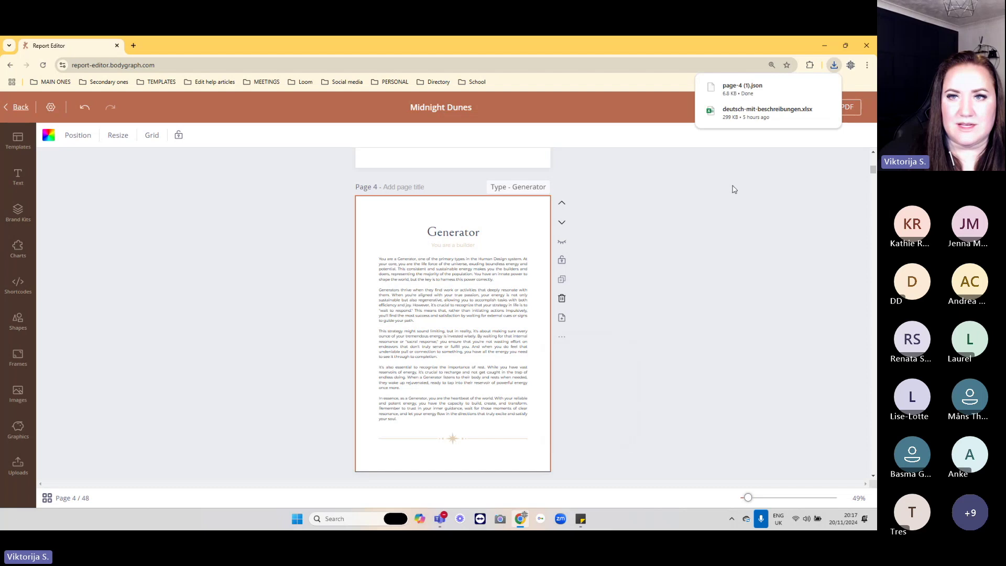
- Return to the reading reports, open the Freebie report and add a blank page after page 6
click(17, 108)
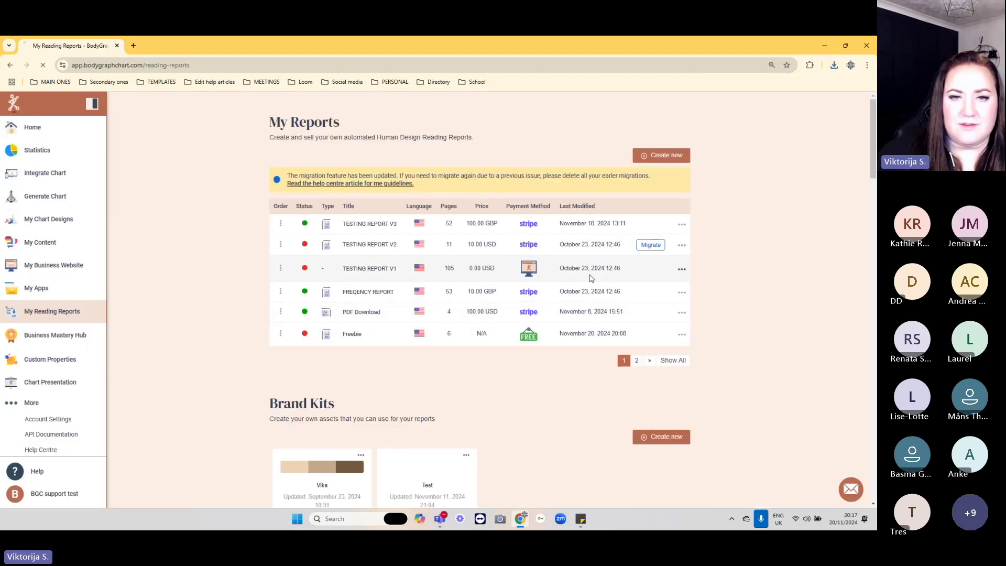
scroll(594, 278, down, 8)
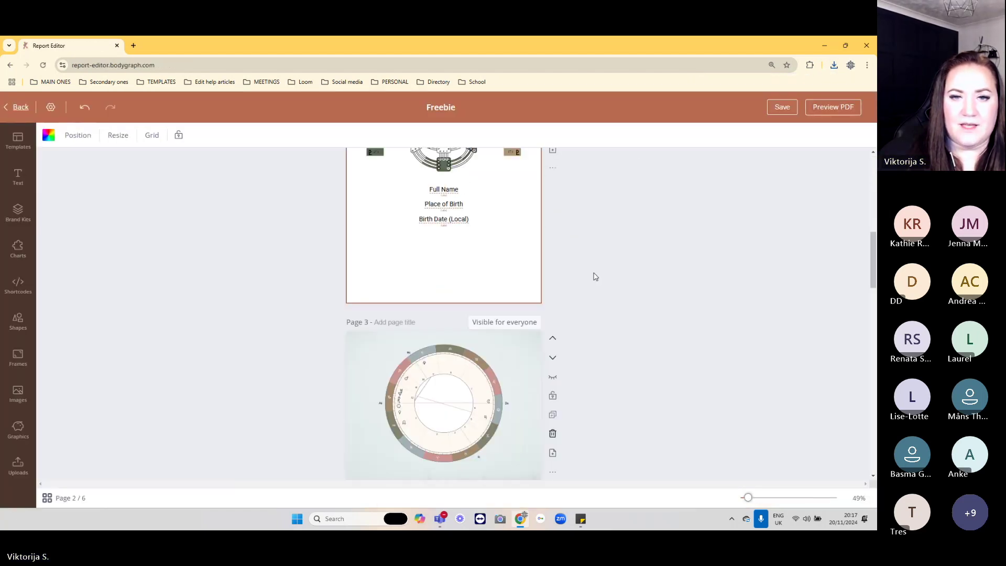
scroll(592, 275, down, 15)
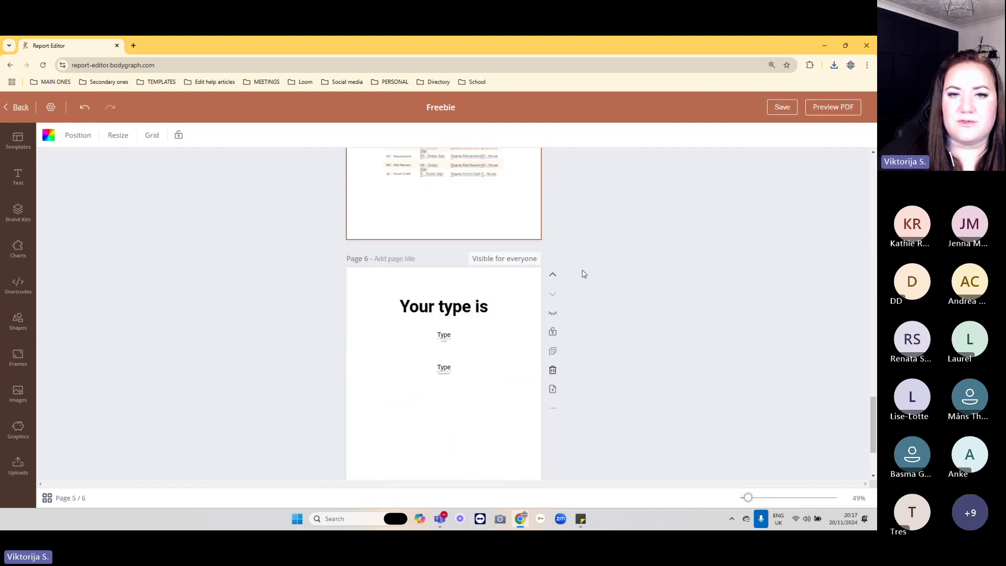
scroll(581, 274, down, 3)
click(553, 278)
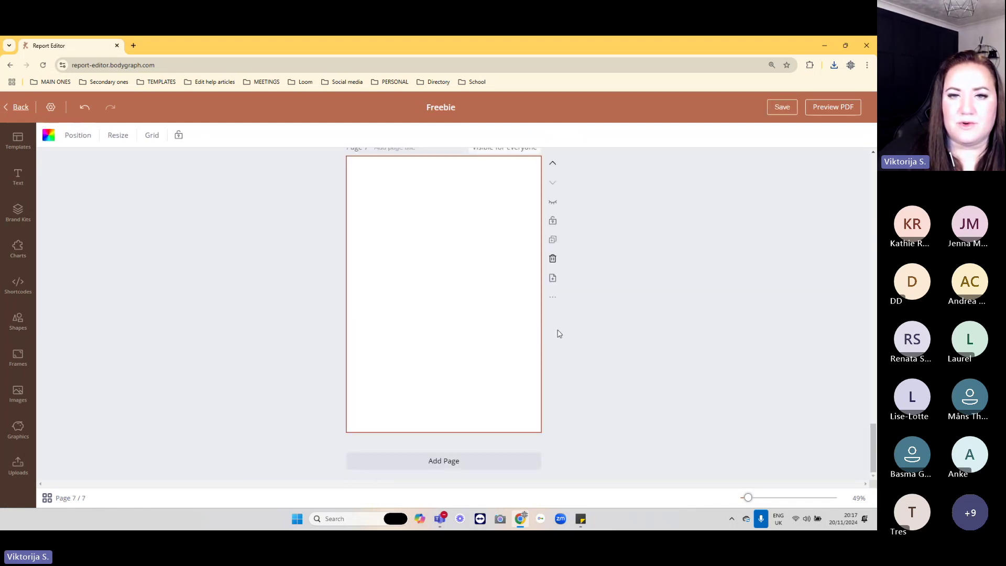
- Import the exported file page-4 (1).json from Downloads into the blank page 7
click(553, 298)
click(570, 381)
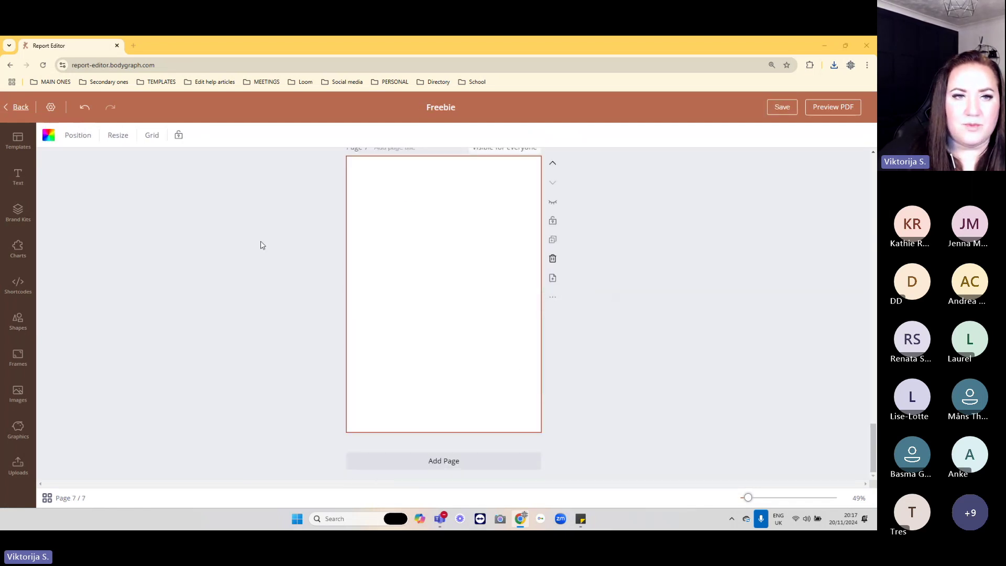
click(265, 173)
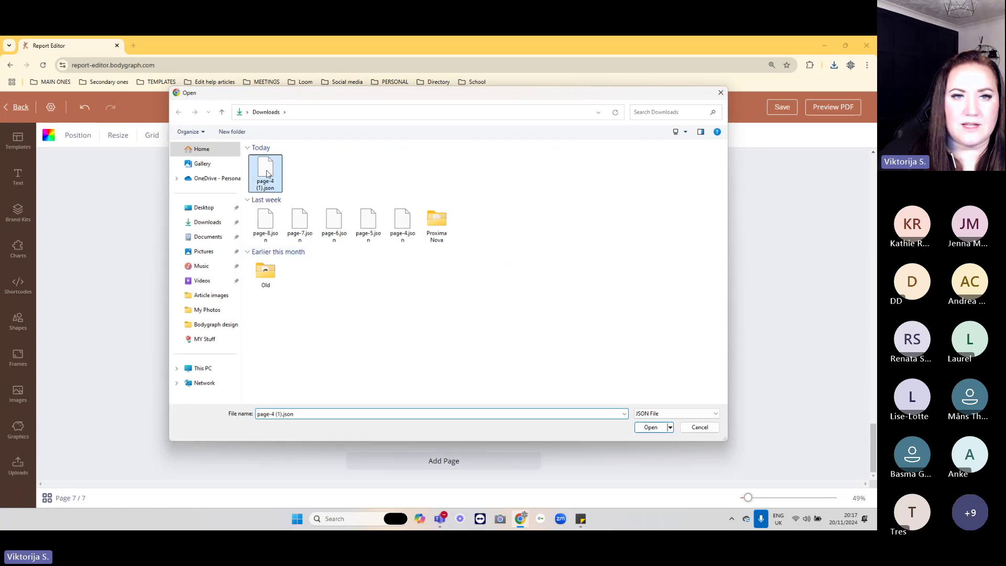
click(649, 428)
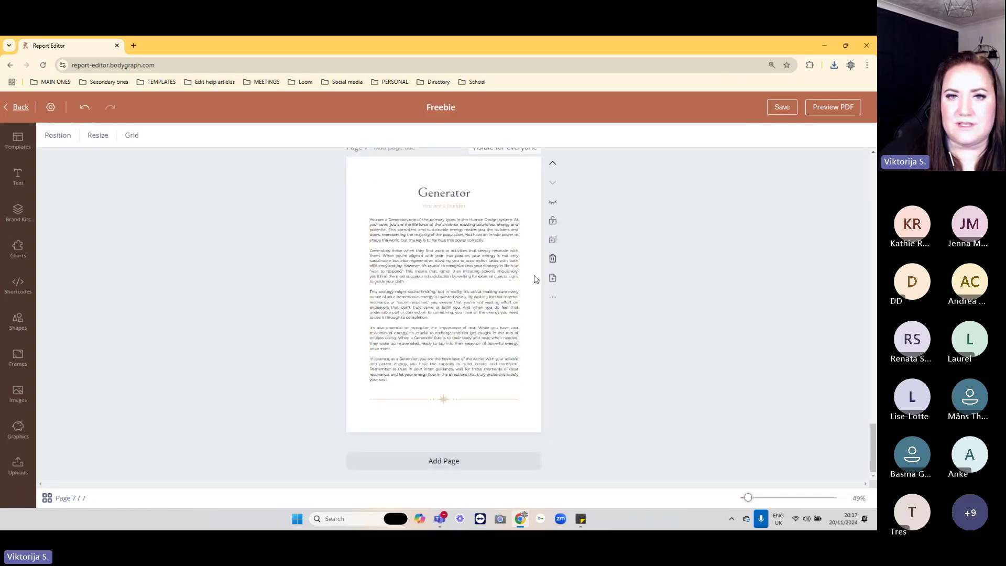
- Set the visibility condition of page 7 to Type - Generator
scroll(534, 279, up, 3)
click(505, 239)
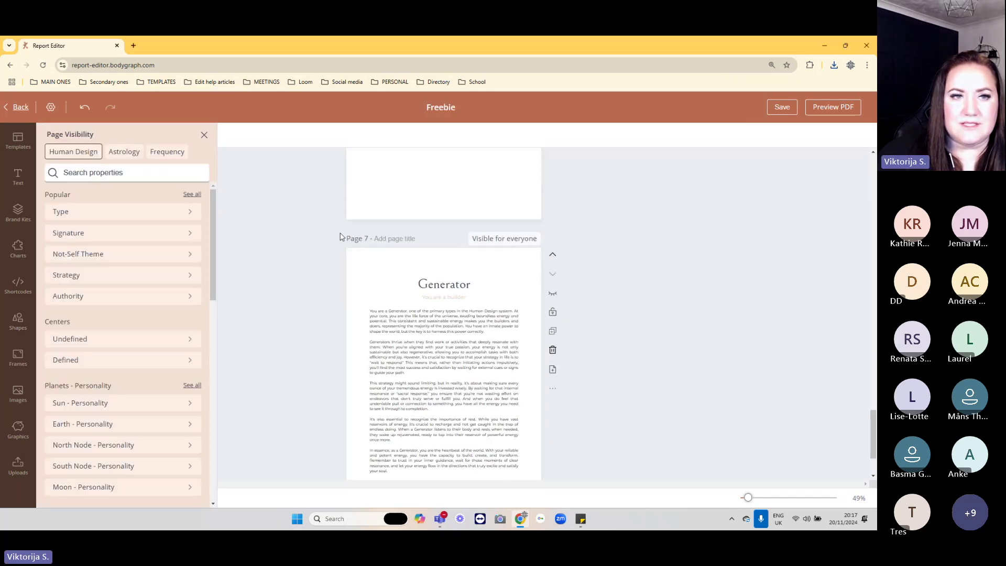
click(119, 212)
click(104, 198)
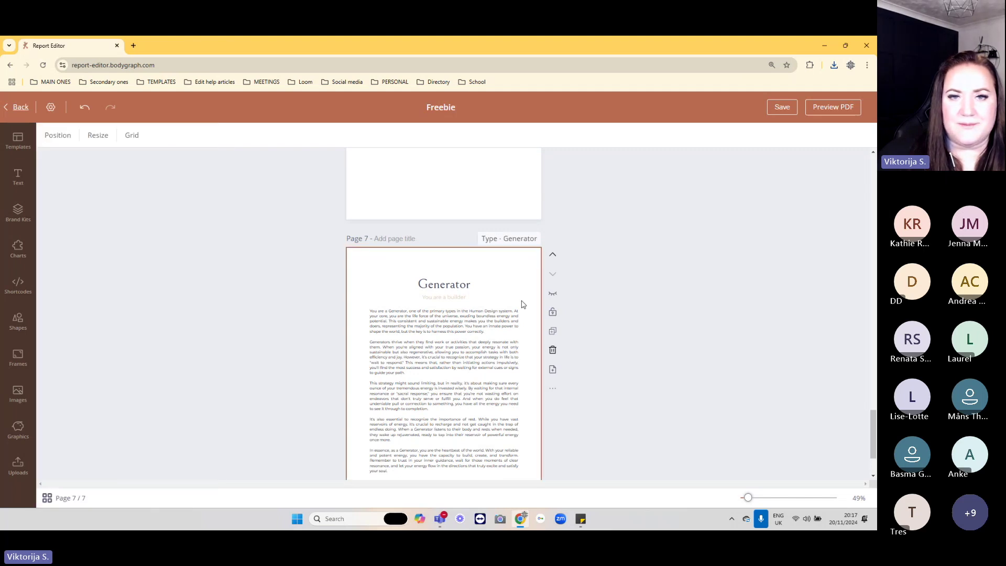
click(379, 385)
- Add the misty forest photo to page 7 and set it as the background behind the Generator text
scroll(378, 385, down, 2)
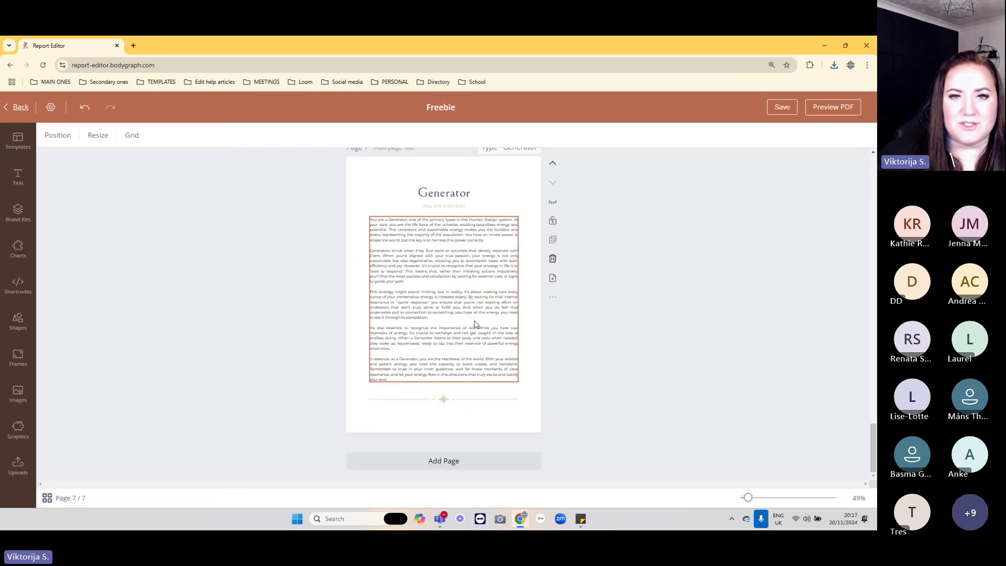
scroll(475, 325, up, 2)
scroll(398, 170, down, 2)
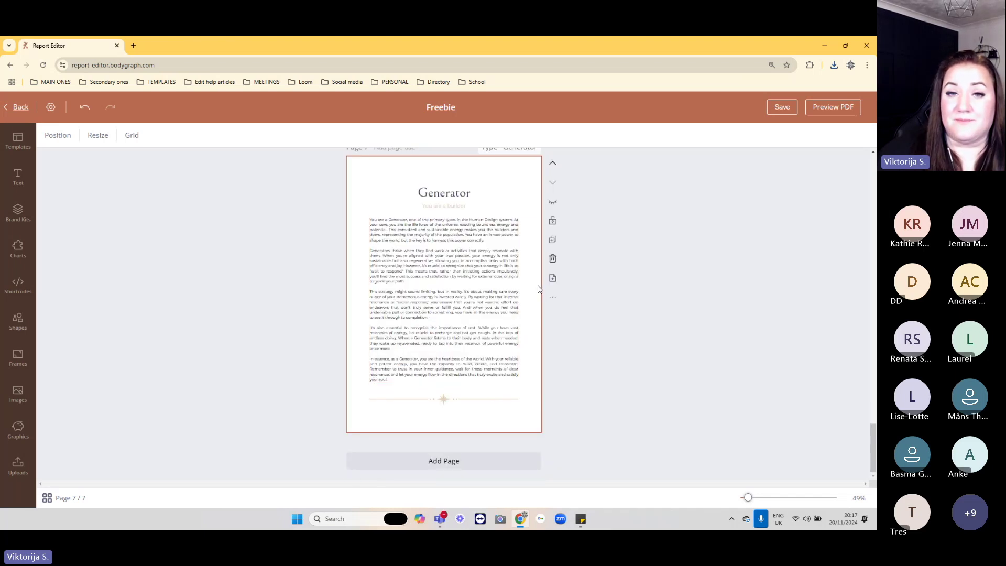
click(482, 276)
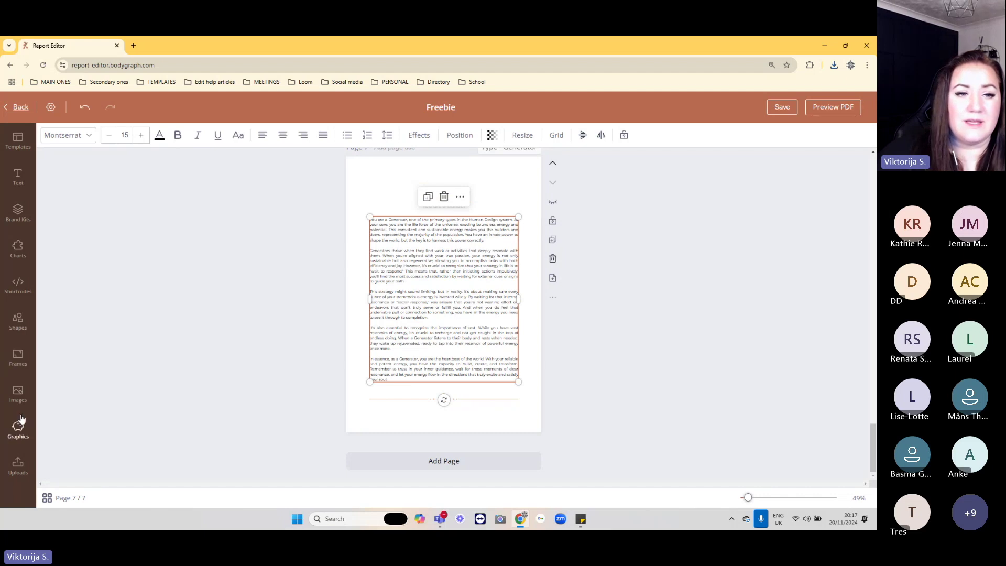
click(14, 394)
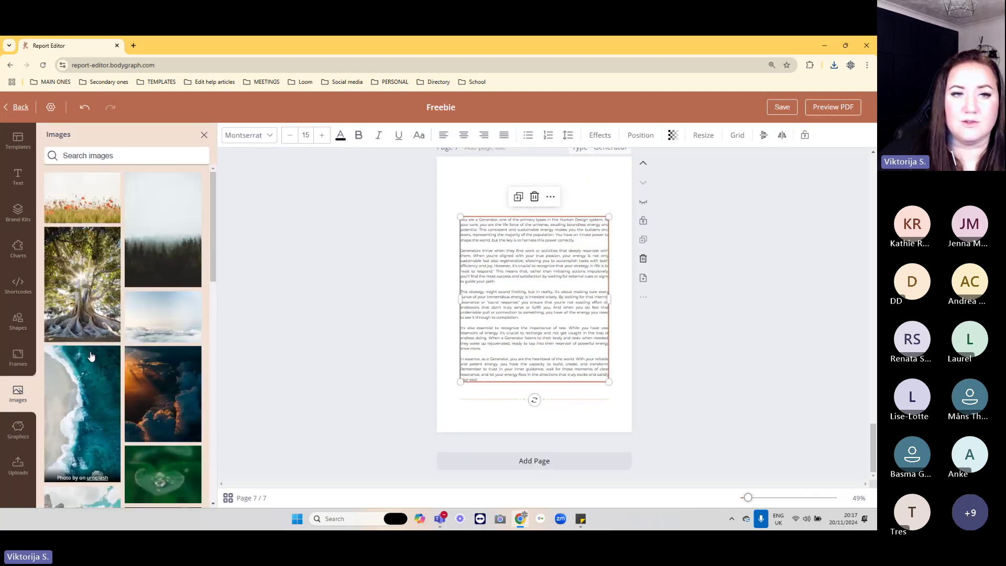
click(149, 248)
right_click(482, 272)
click(489, 486)
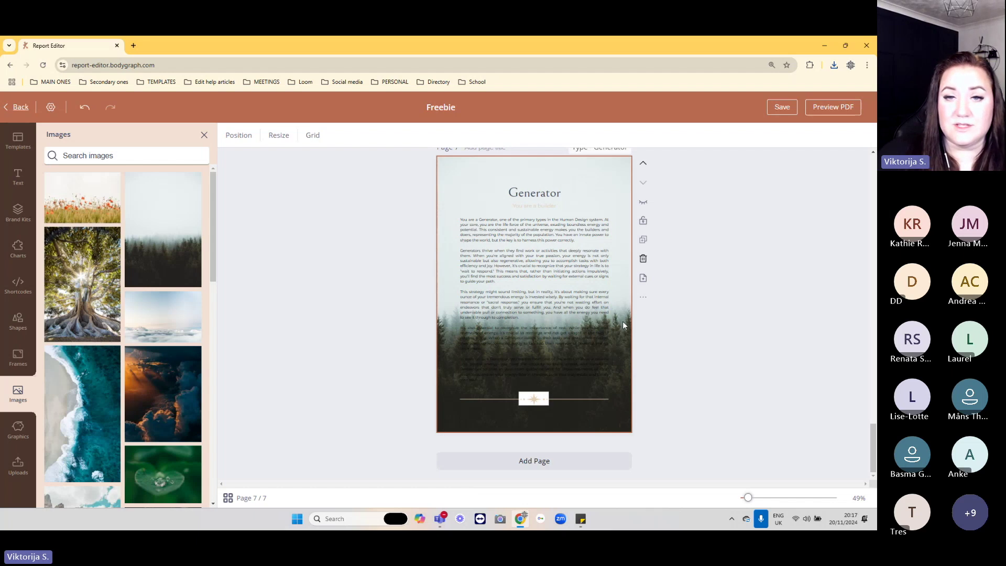
scroll(623, 321, up, 1)
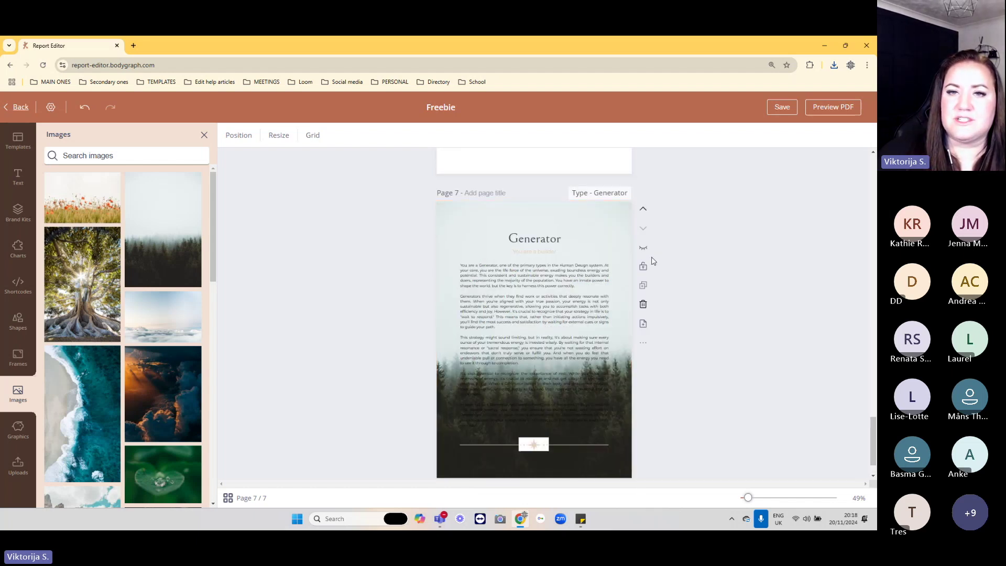
scroll(661, 350, down, 1)
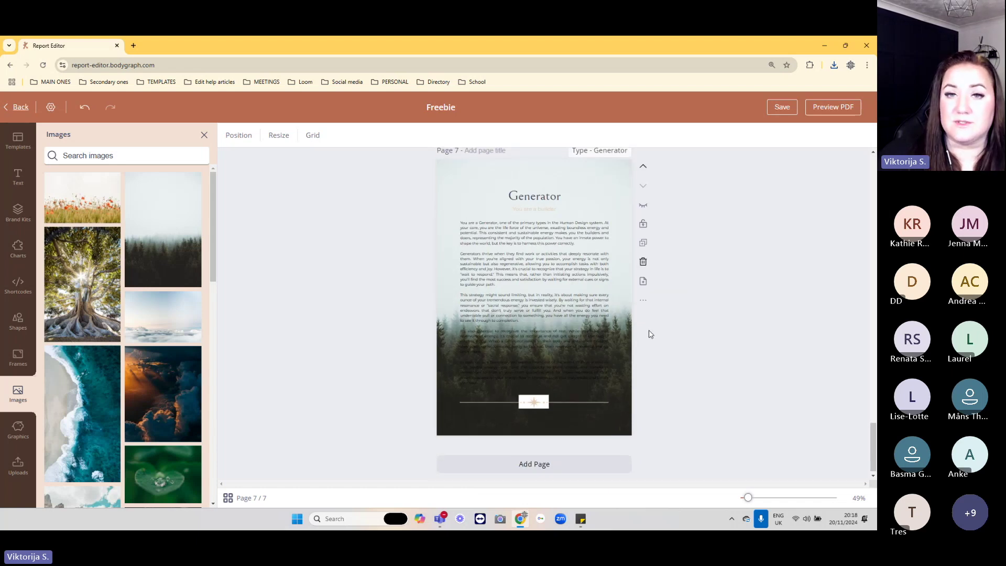
scroll(650, 325, up, 6)
scroll(708, 292, down, 5)
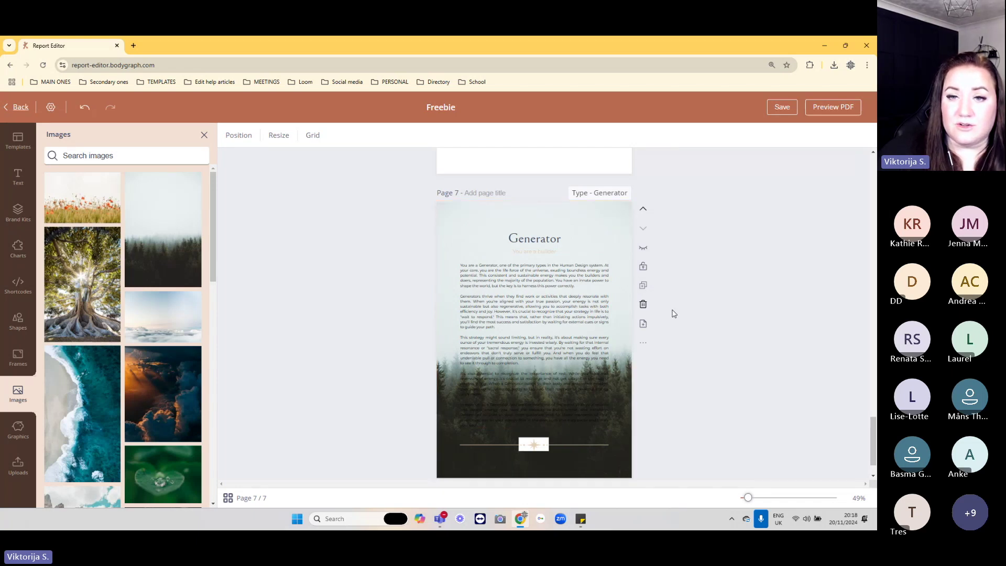
- Add a blank page 8 to the Freebie report and browse the Astrology page templates for it
scroll(674, 313, down, 1)
click(534, 461)
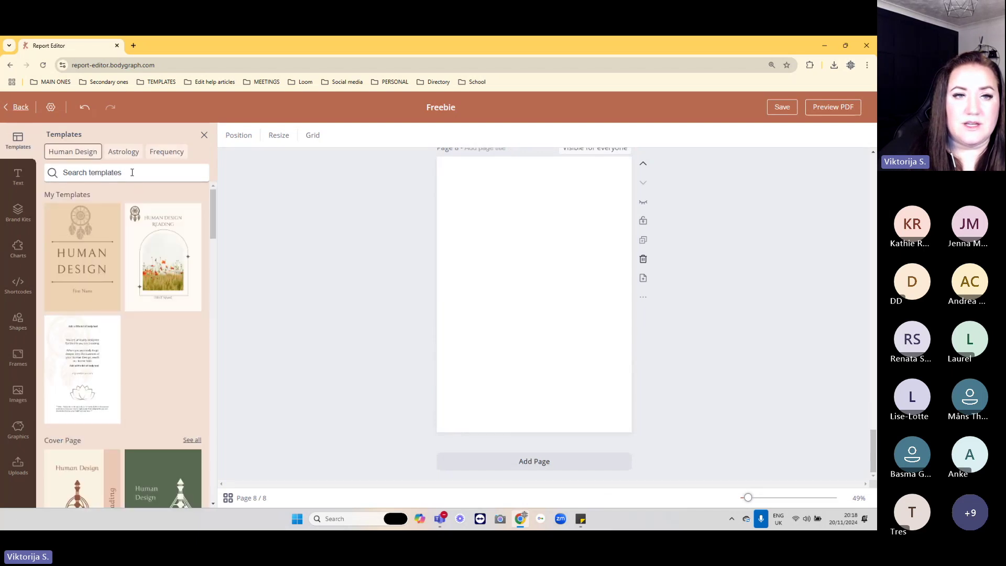
click(109, 153)
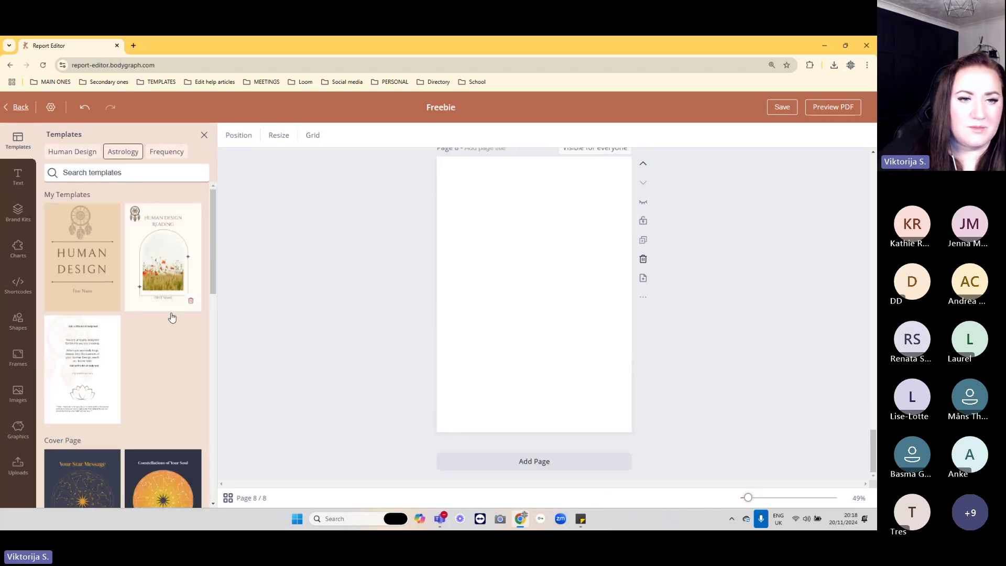
scroll(173, 319, down, 4)
scroll(175, 322, down, 8)
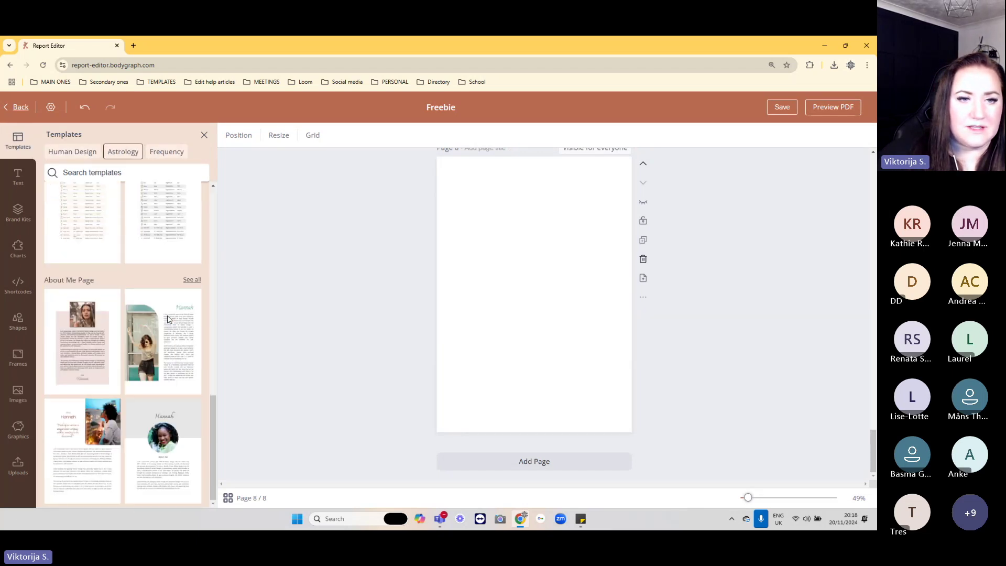
scroll(166, 323, up, 5)
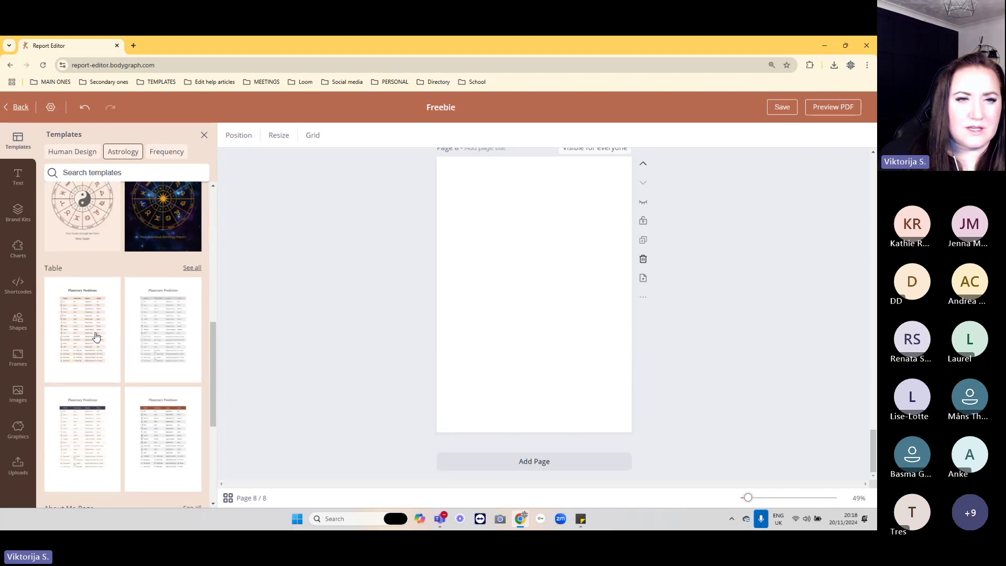
scroll(78, 312, up, 1)
- Go back to the reading reports page, look through the available ready-made reports and reopen the Freebie report
click(14, 109)
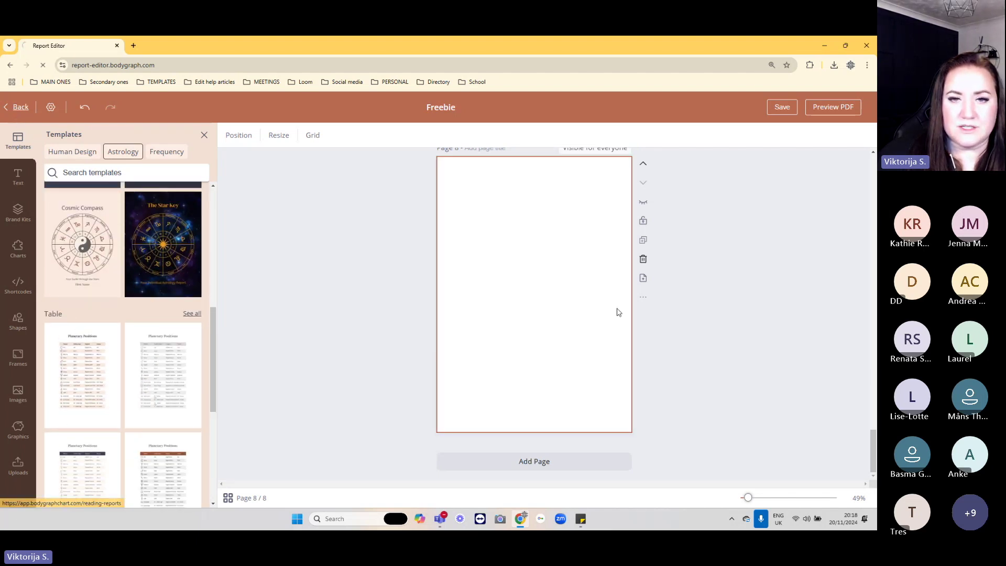
scroll(602, 318, down, 10)
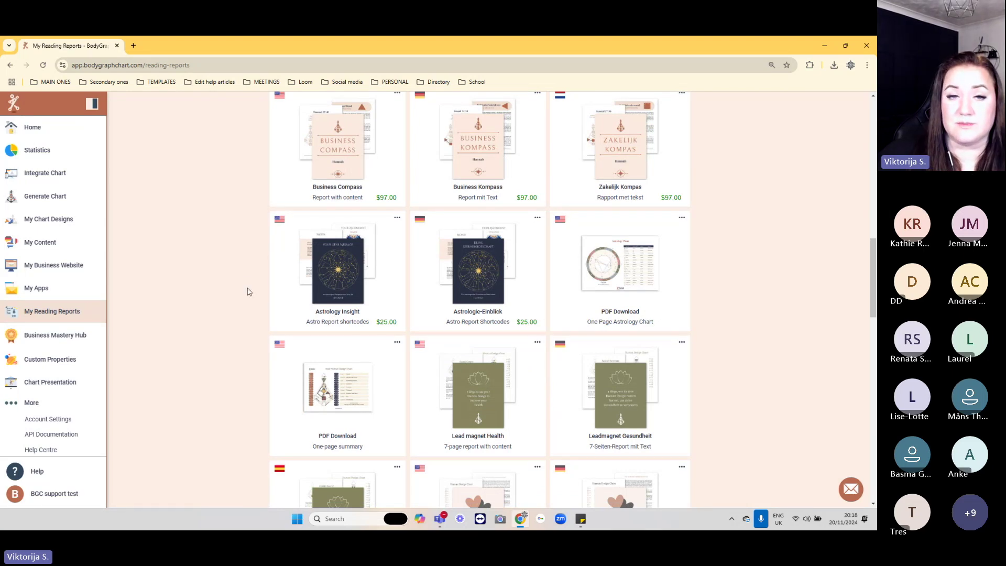
scroll(287, 311, up, 1)
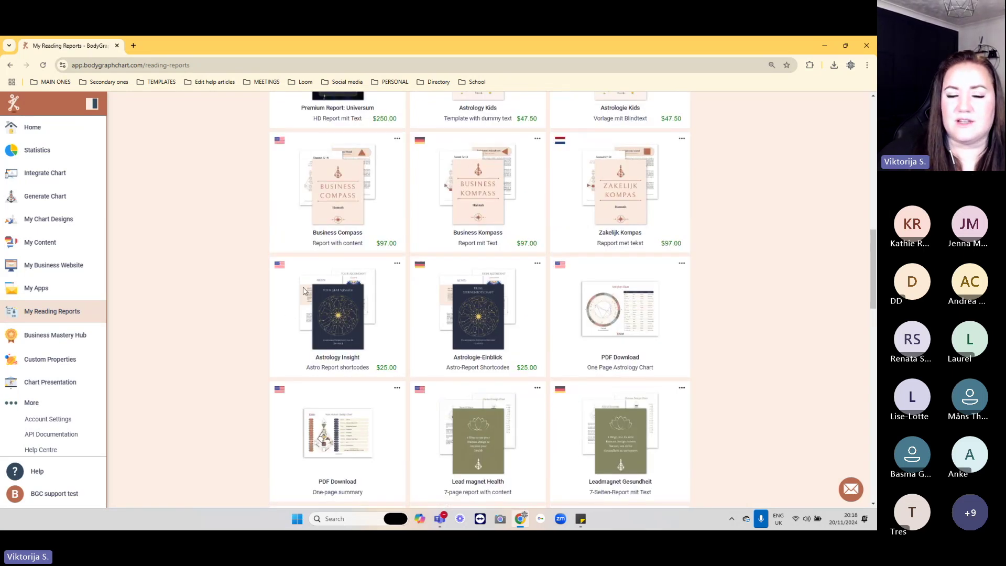
scroll(303, 291, up, 10)
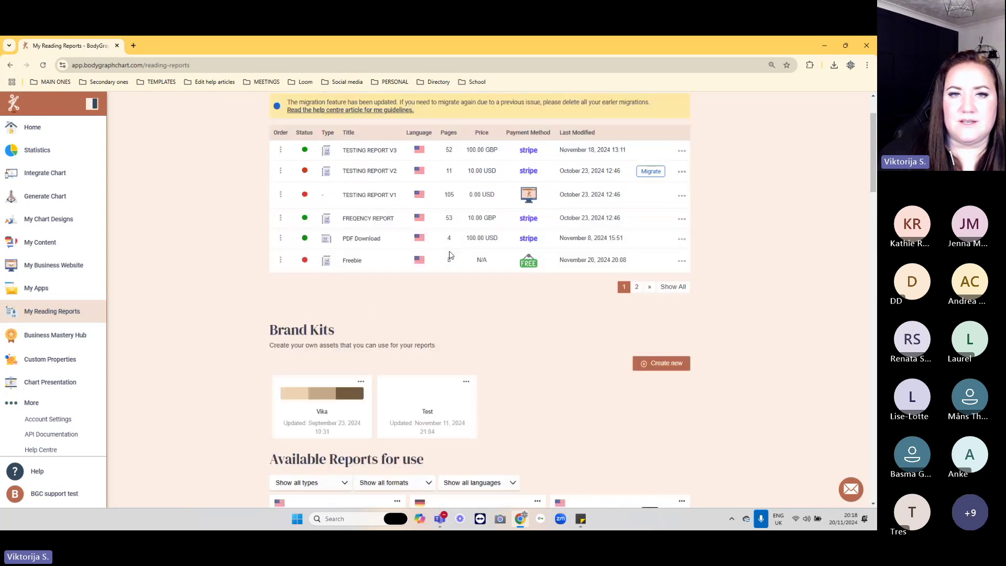
scroll(450, 256, up, 1)
click(350, 288)
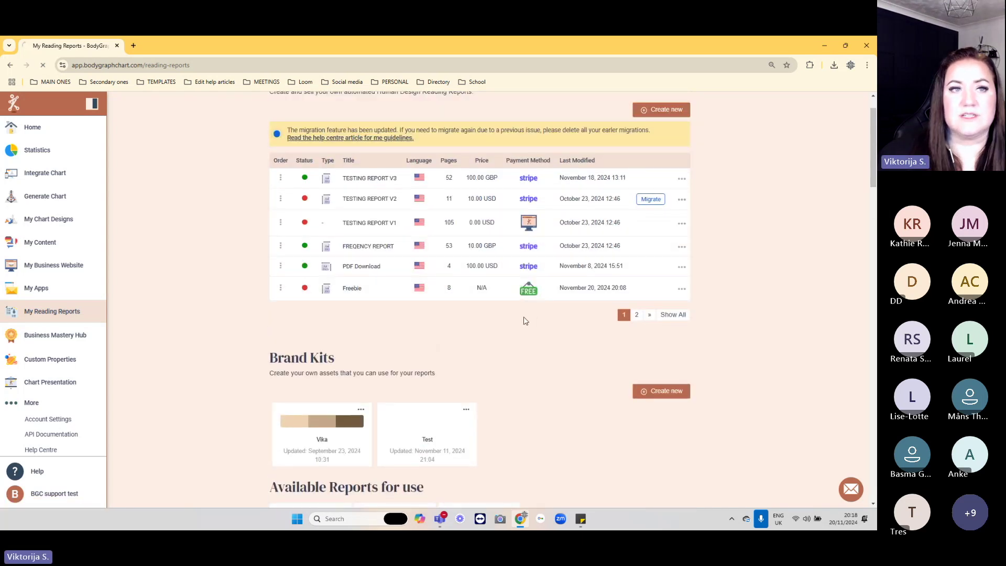
- Add a heading text to the blank page 8 and place it near the top of the page
scroll(589, 294, down, 10)
scroll(597, 300, down, 10)
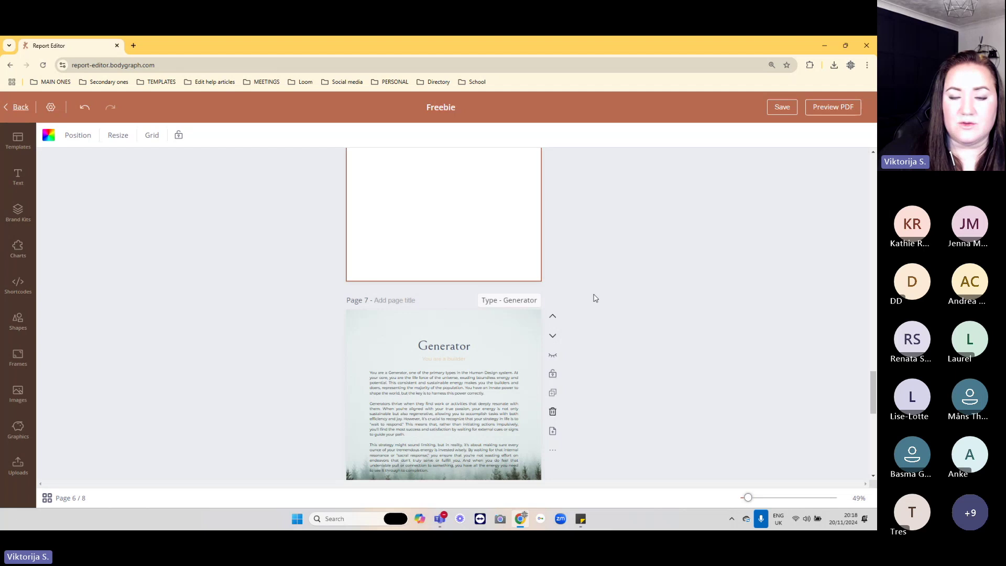
scroll(595, 297, down, 8)
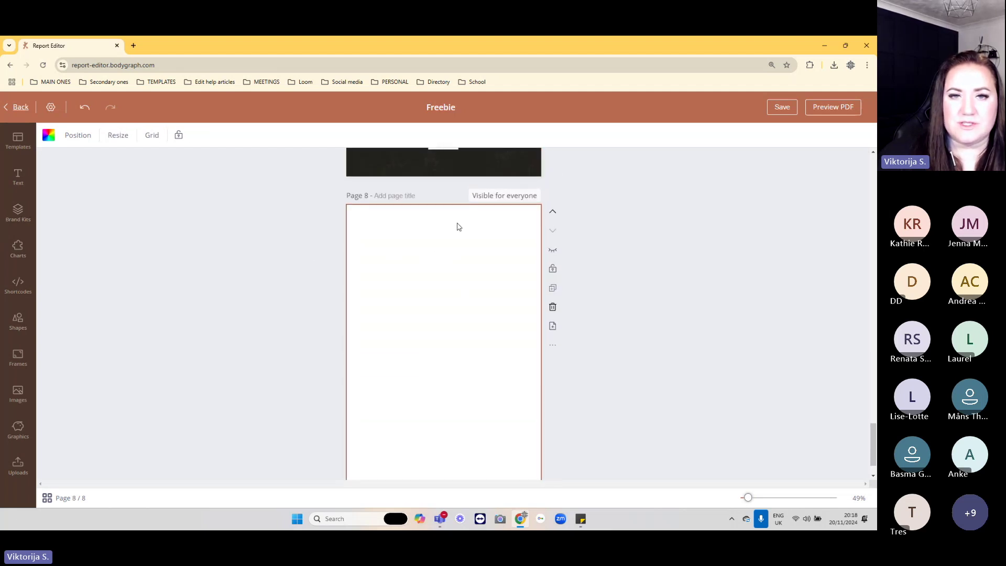
scroll(438, 235, up, 8)
scroll(503, 276, down, 6)
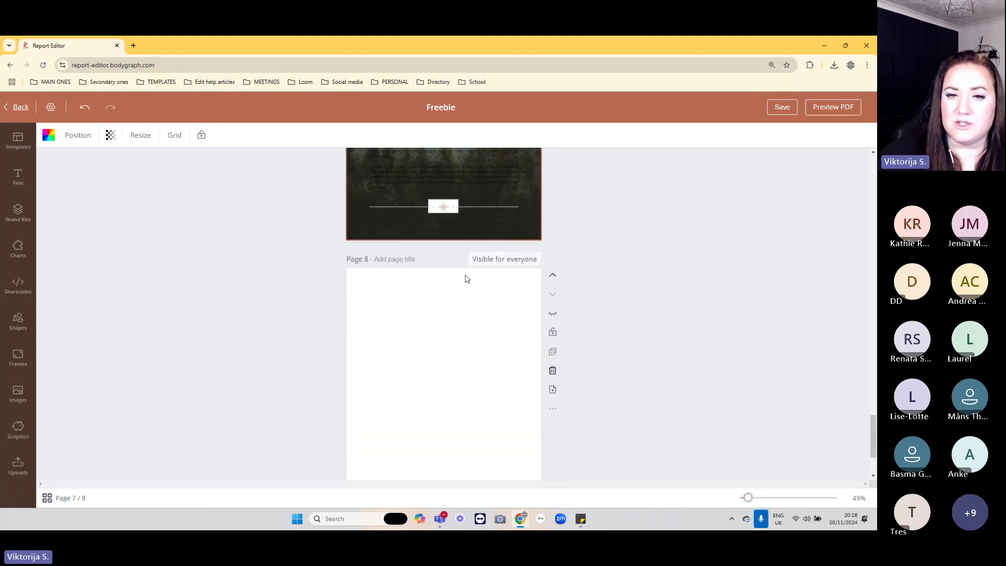
click(433, 291)
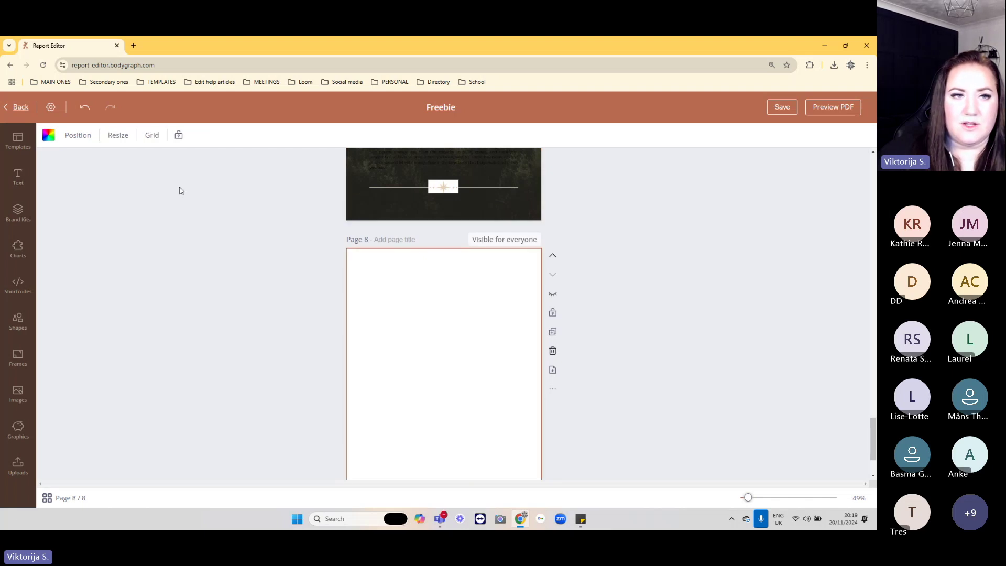
click(13, 180)
click(102, 162)
drag(546, 390, 546, 287)
- Insert the Astrology shortcode Zodiac Sign on page 8 and position it centred below the heading
click(18, 288)
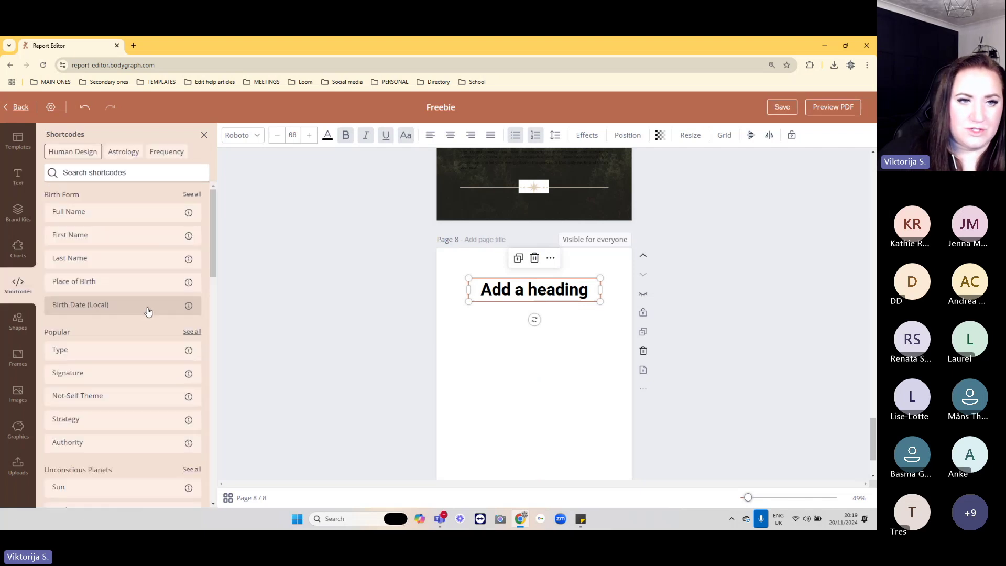
scroll(150, 354, down, 4)
click(124, 155)
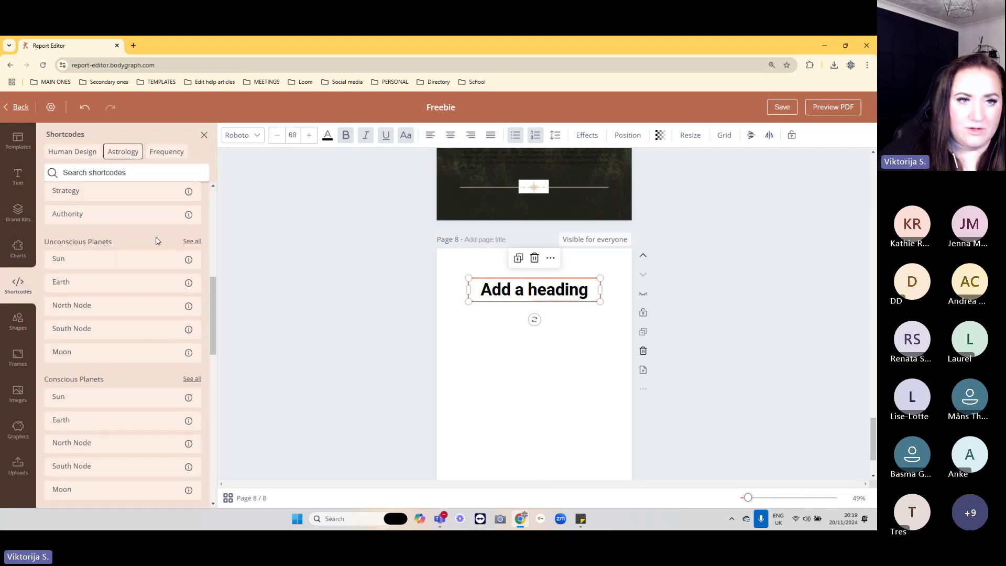
scroll(157, 319, down, 5)
scroll(142, 317, up, 5)
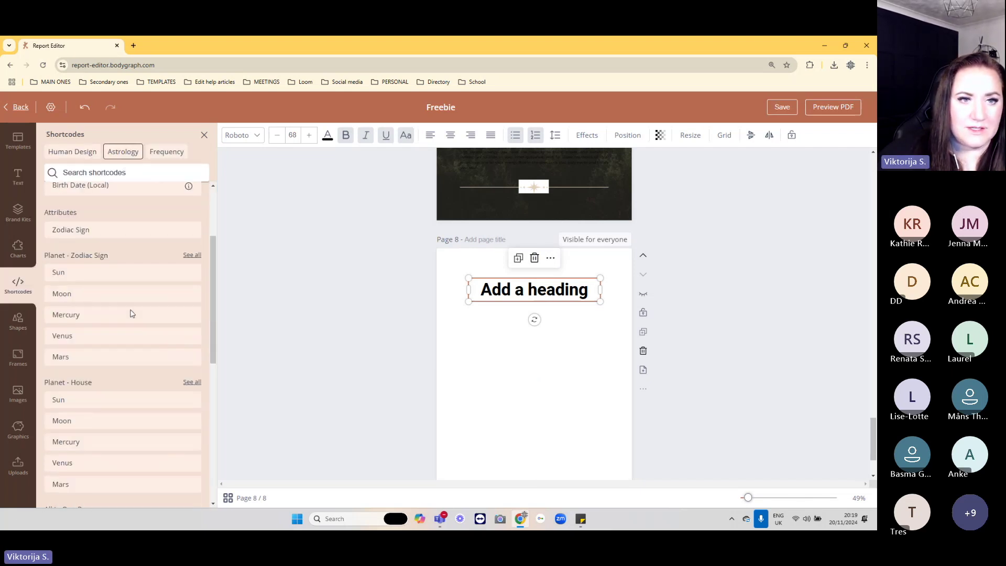
click(97, 259)
drag(527, 387, 522, 326)
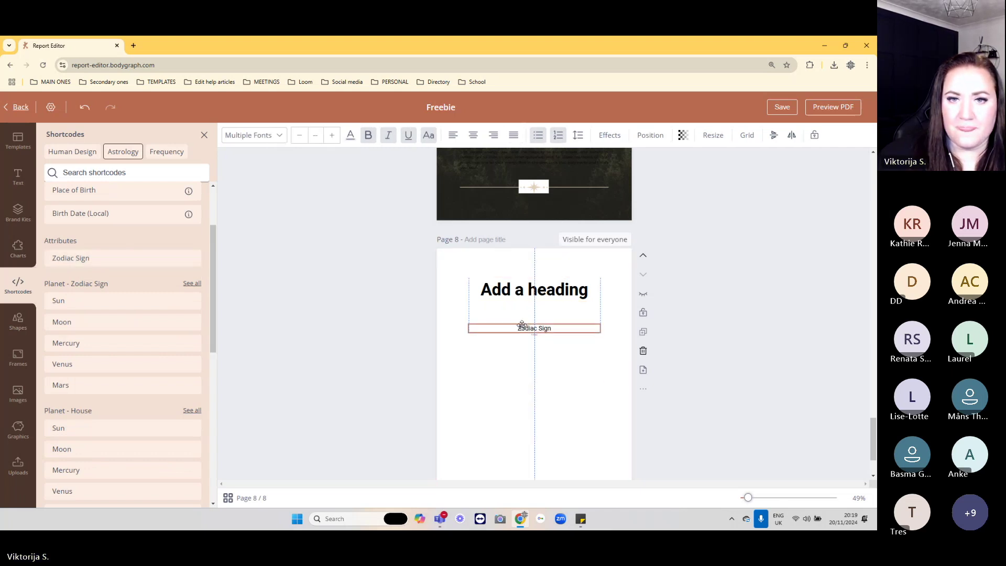
- Add a second Zodiac Sign shortcode below the first and set its field display to Description
click(68, 258)
click(587, 361)
mouse_move(565, 395)
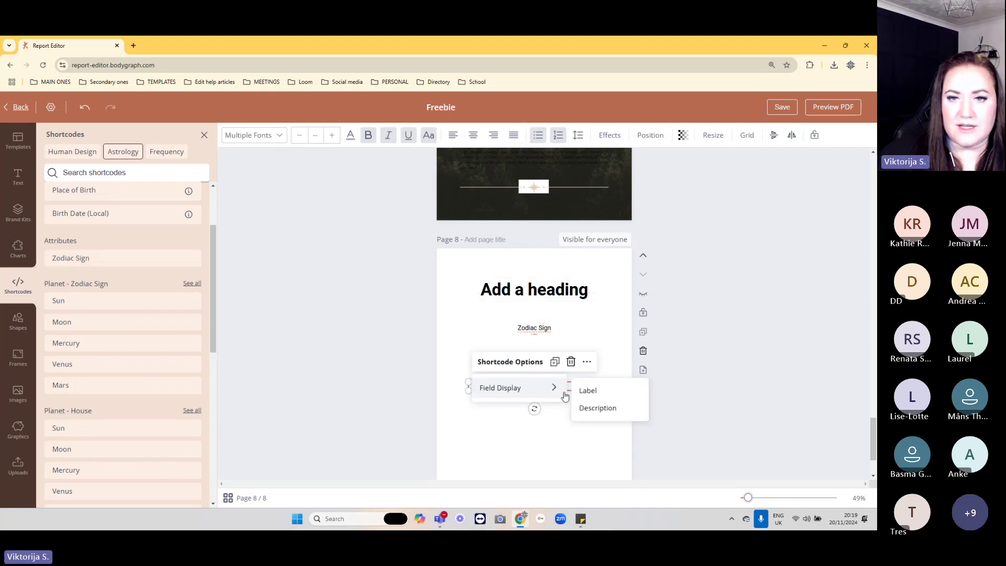
click(589, 408)
drag(574, 389, 570, 359)
click(571, 408)
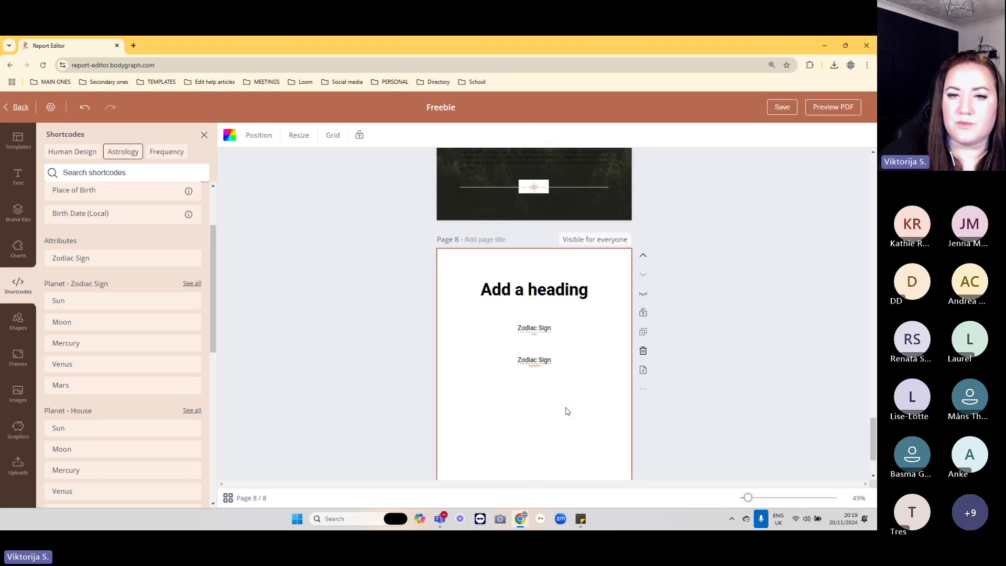
- Go back to the reports list and check the language options in the Freebie report's settings, leaving them unchanged
scroll(564, 404, down, 2)
click(21, 110)
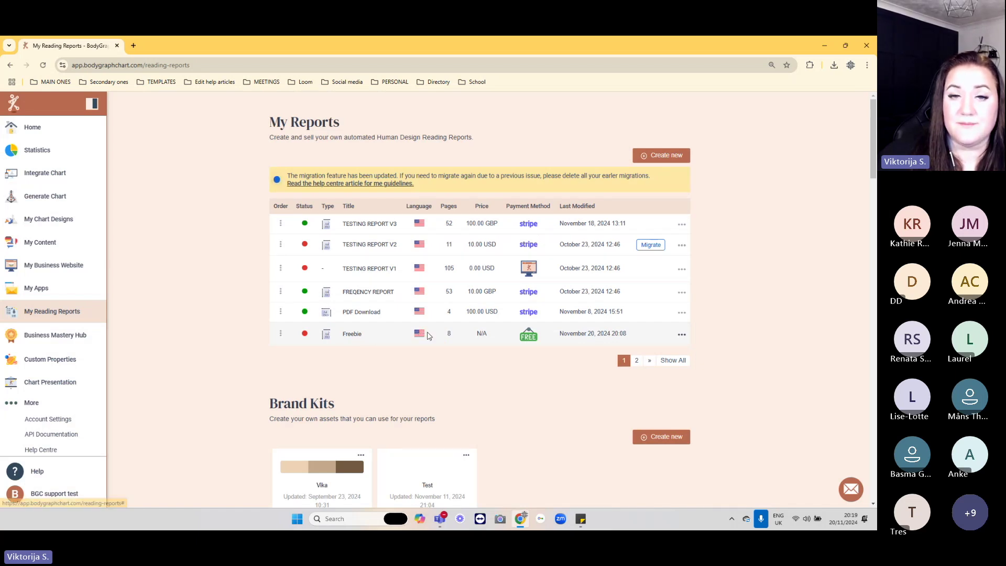
click(676, 336)
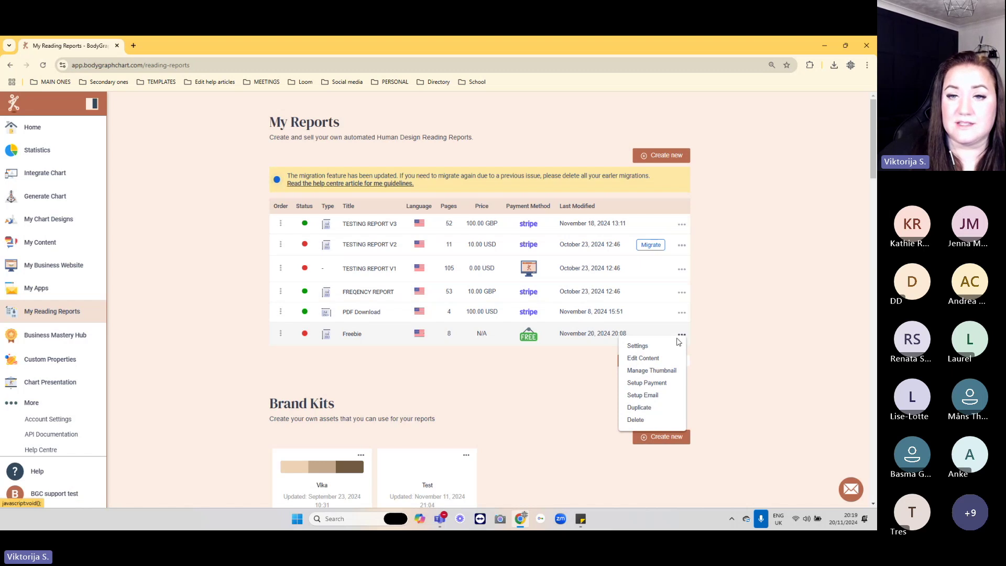
click(638, 347)
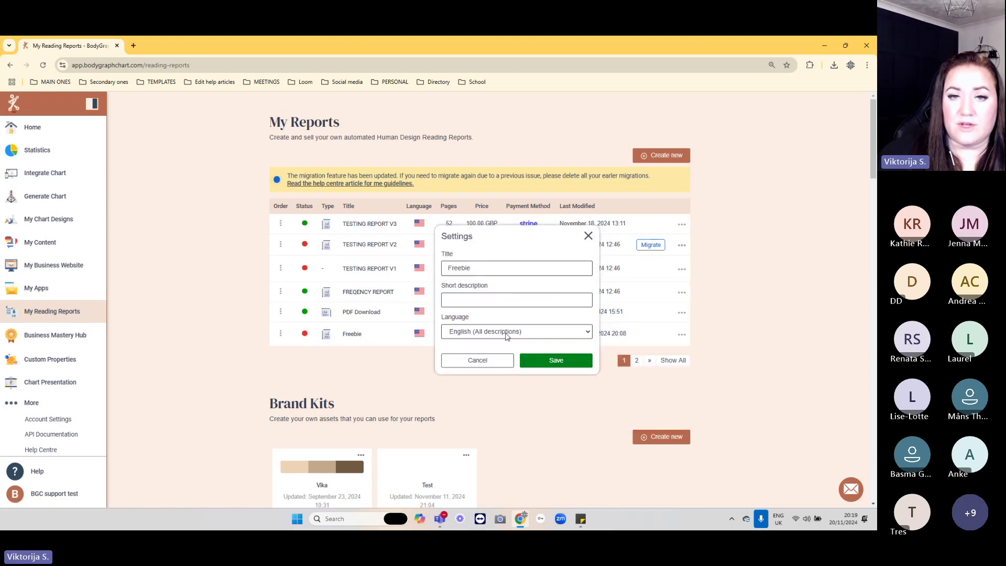
click(510, 331)
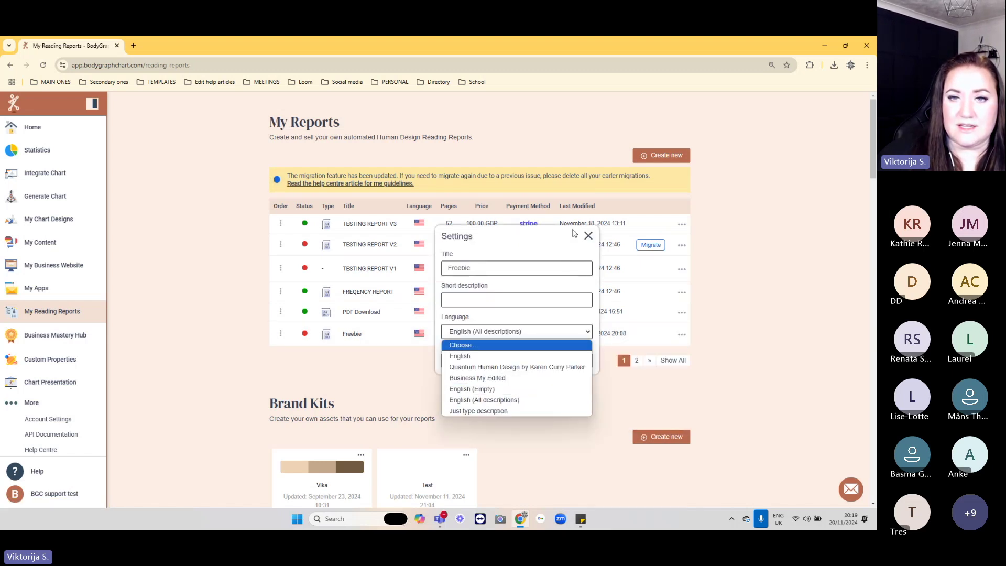
click(588, 236)
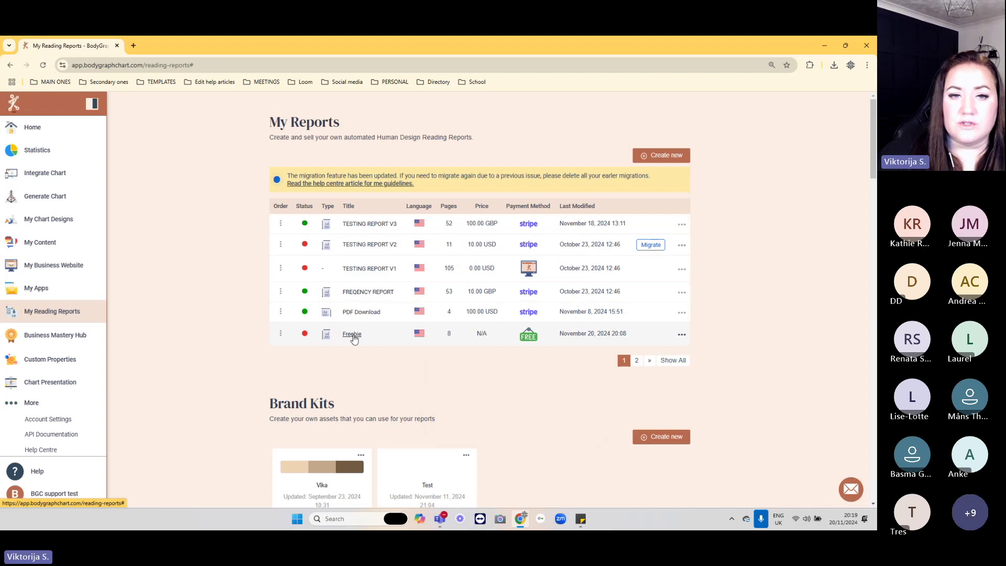
- Examine the Generator type's description in the English (All descriptions) content set, then return to the content list
click(49, 242)
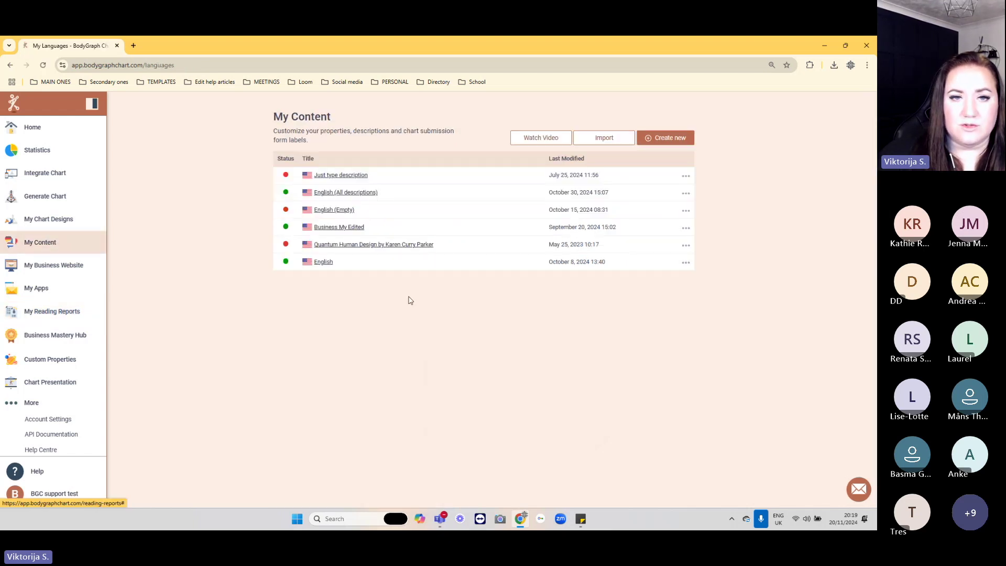
click(338, 193)
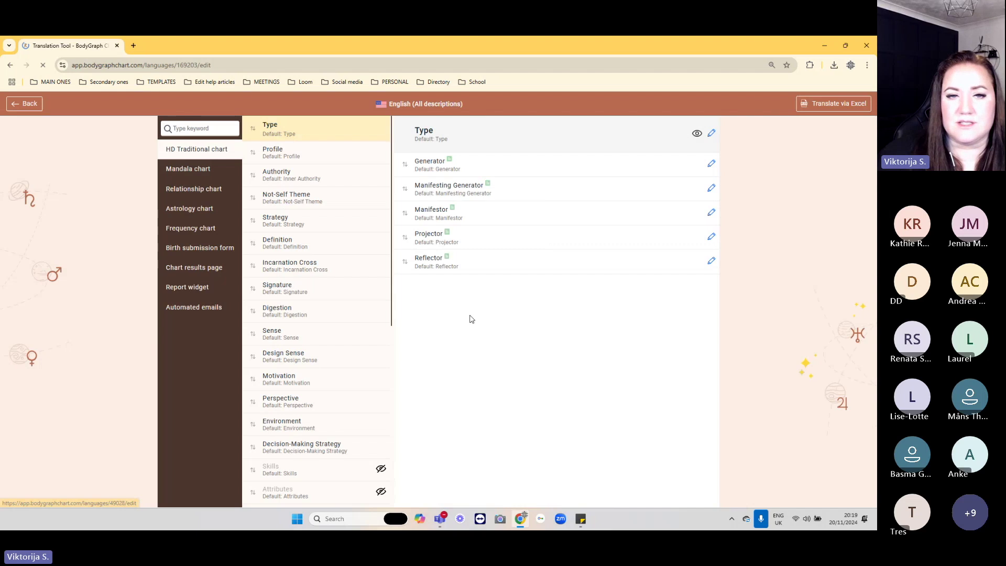
click(712, 164)
drag(639, 296, 607, 246)
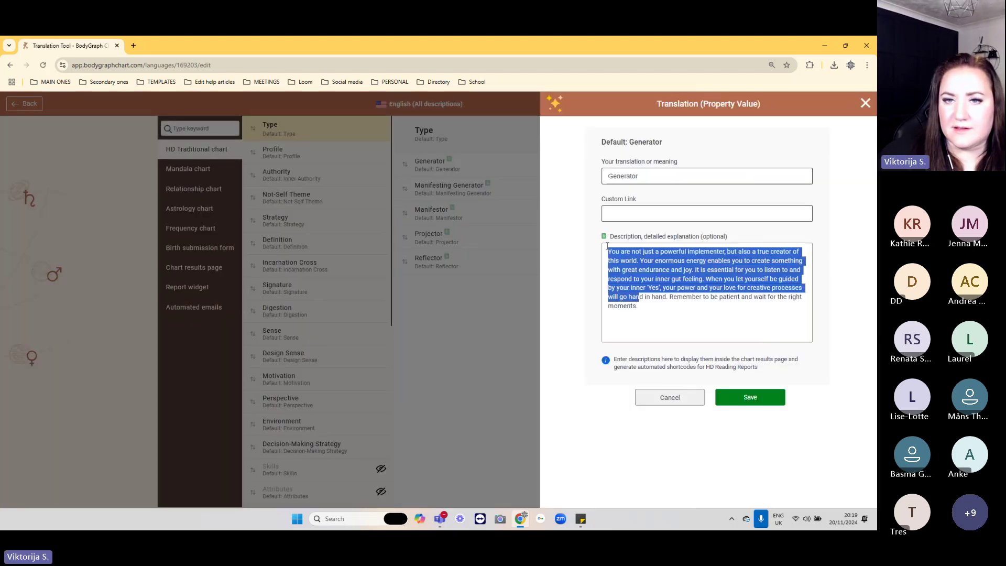
click(865, 104)
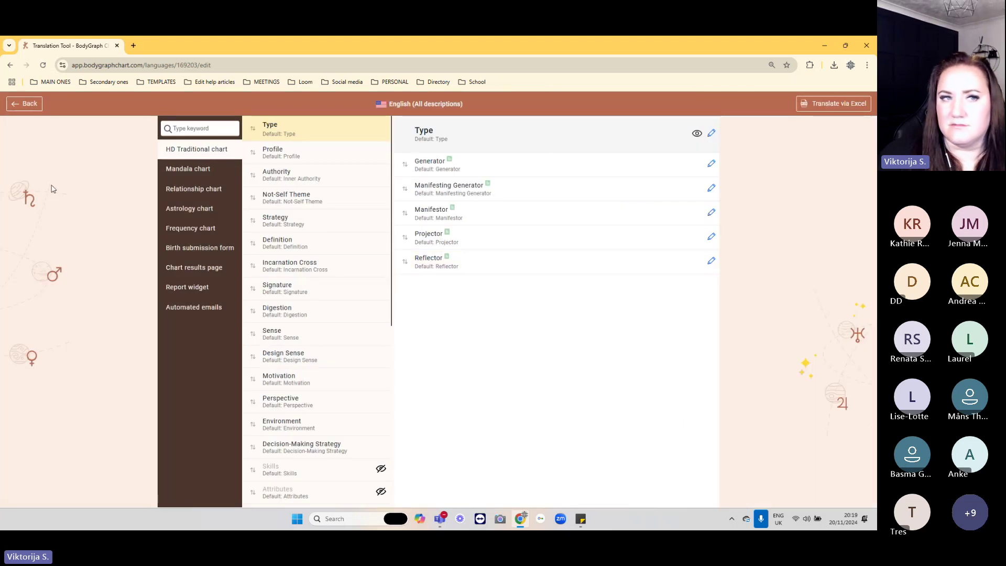
click(24, 104)
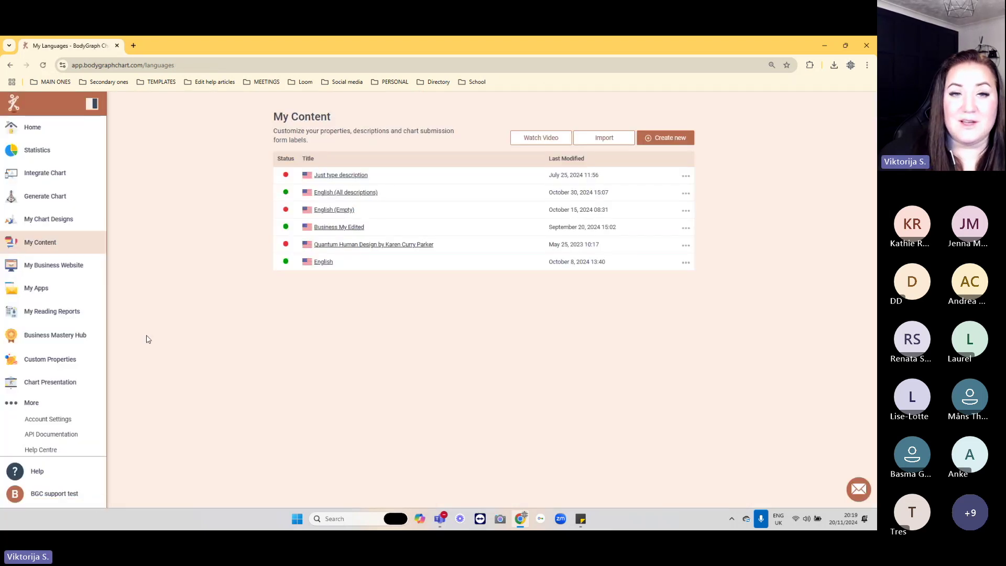
- Reopen the Freebie report from the reading reports and review the Zodiac Sign shortcodes on page 8
click(82, 317)
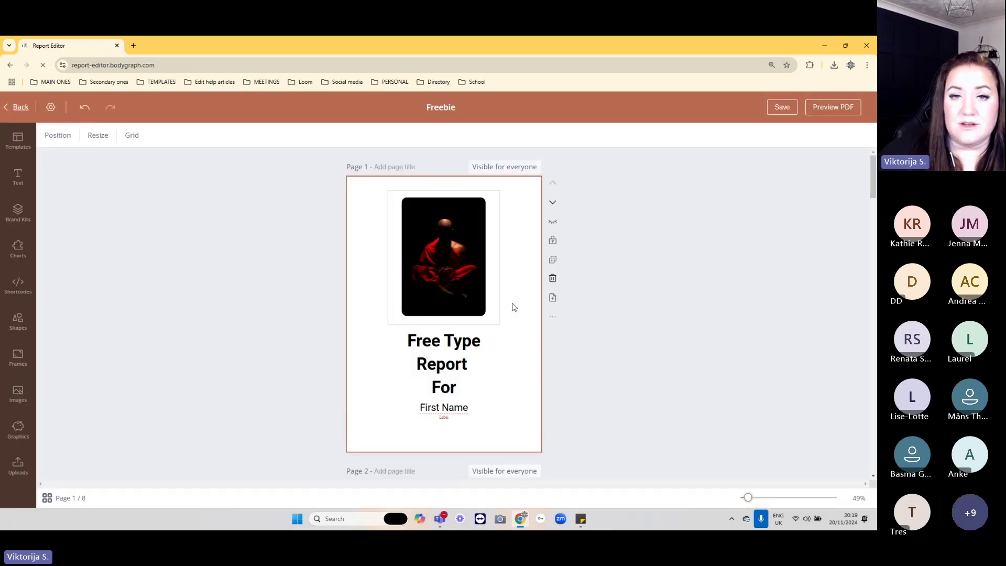
scroll(513, 307, down, 10)
scroll(514, 307, down, 15)
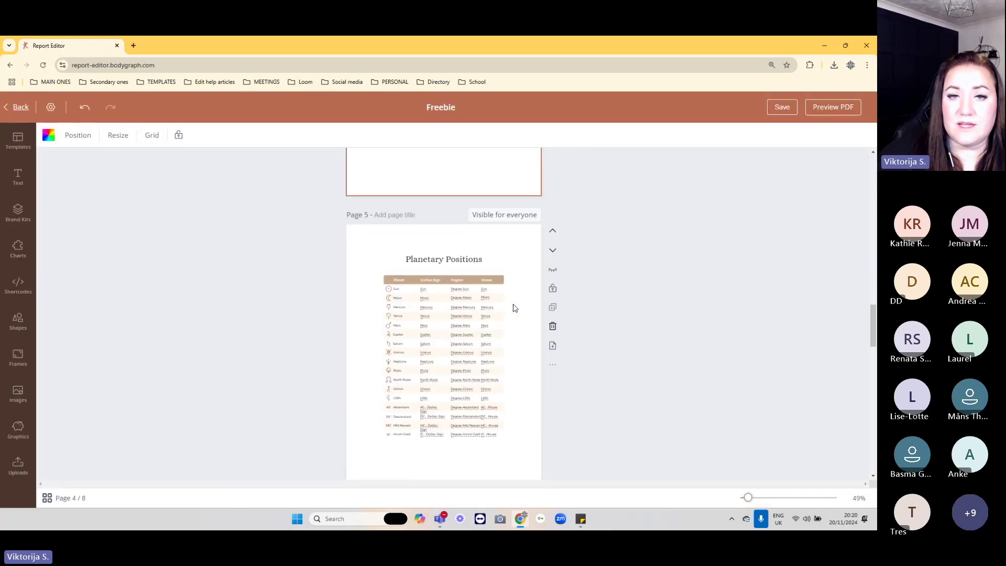
scroll(508, 304, down, 8)
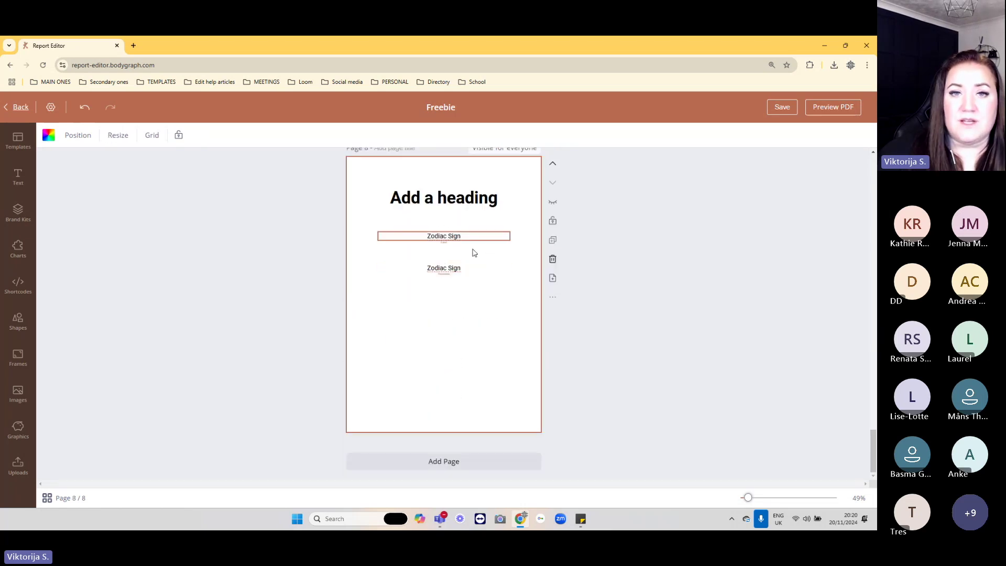
scroll(522, 289, up, 1)
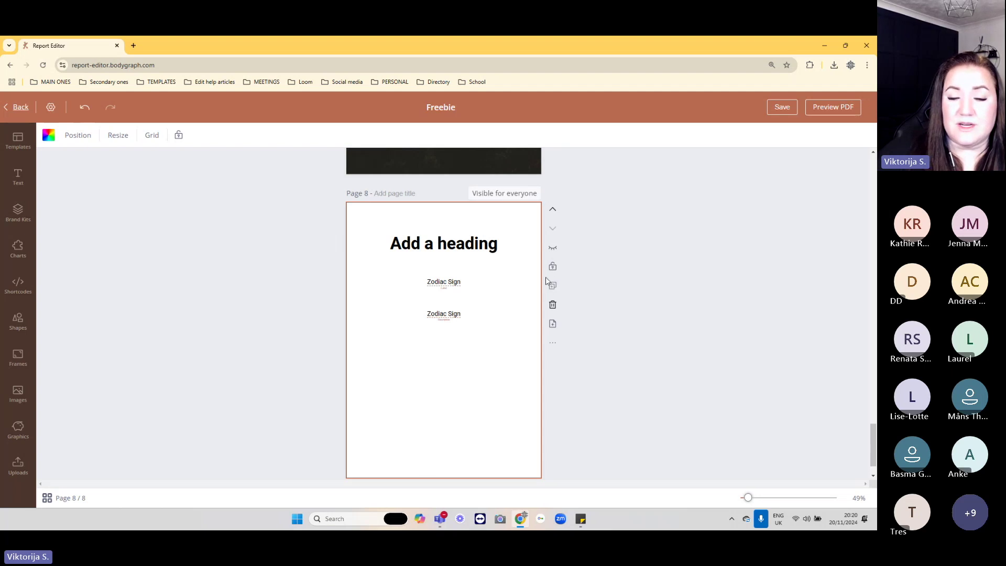
scroll(532, 373, down, 1)
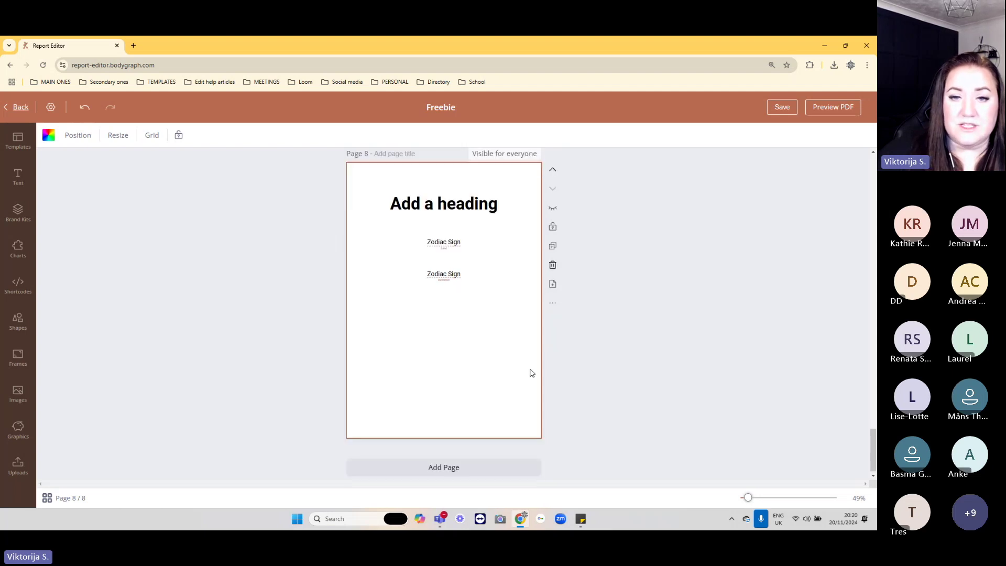
- Add a blank page 9 to the report and place a heading text near its top
click(499, 463)
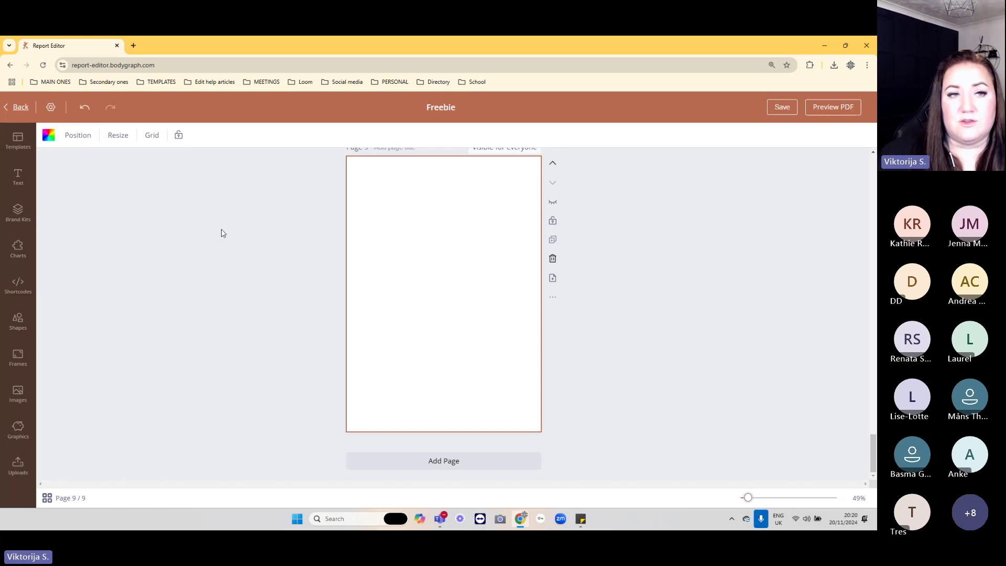
click(18, 177)
click(134, 163)
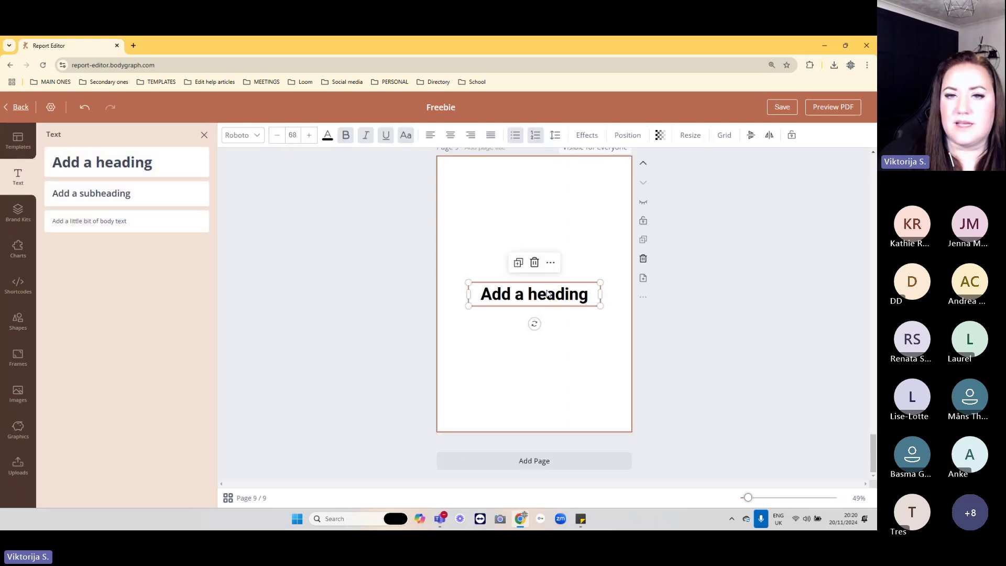
drag(547, 294, 547, 189)
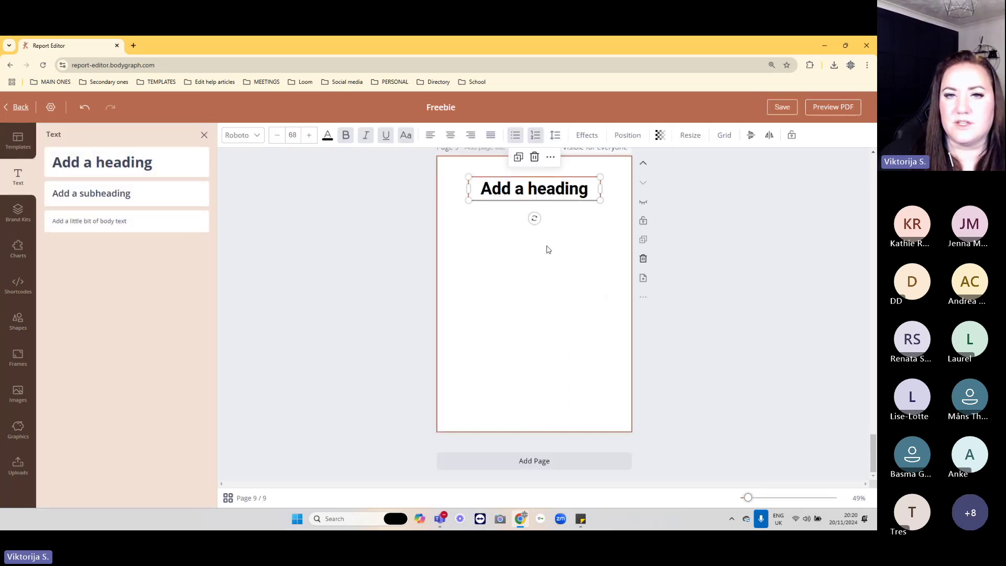
click(547, 249)
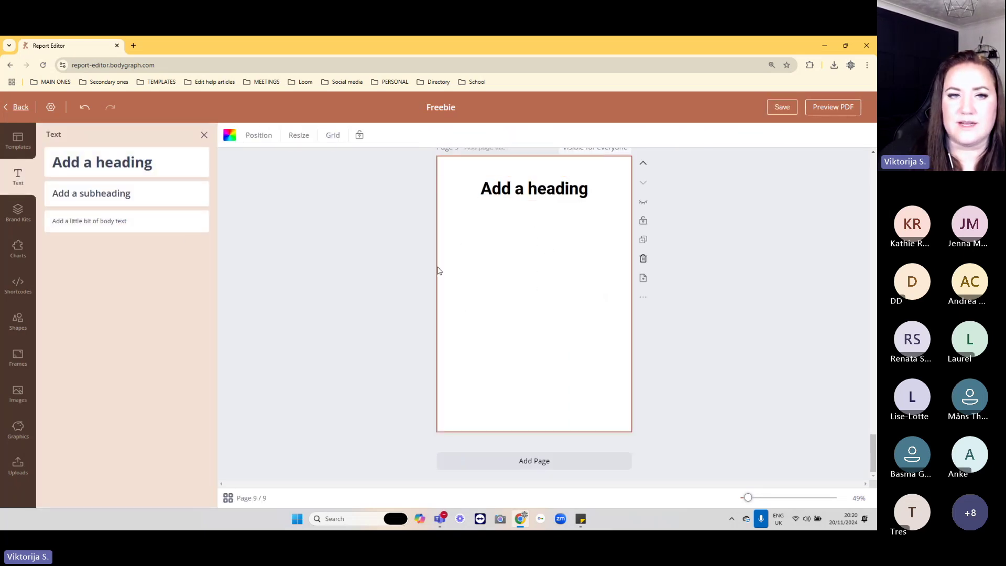
- Add the first dreamcatcher logo from the brand kit to page 9, shrink it into the upper-left corner and shift the heading beside it
click(18, 214)
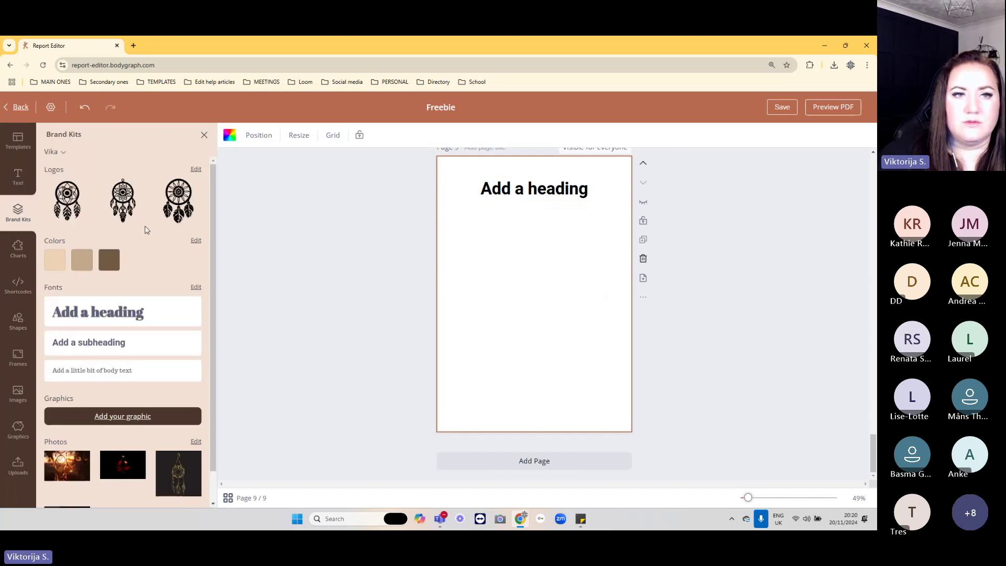
click(75, 216)
drag(535, 292, 486, 238)
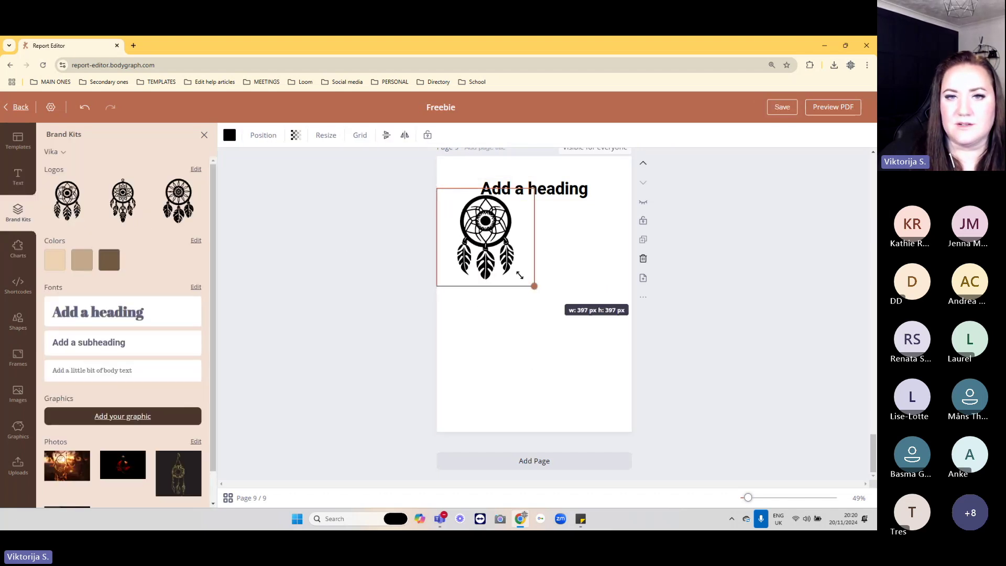
drag(519, 275, 485, 241)
mouse_move(534, 197)
mouse_down()
mouse_move(551, 212)
mouse_move(541, 212)
mouse_up()
drag(458, 224, 459, 192)
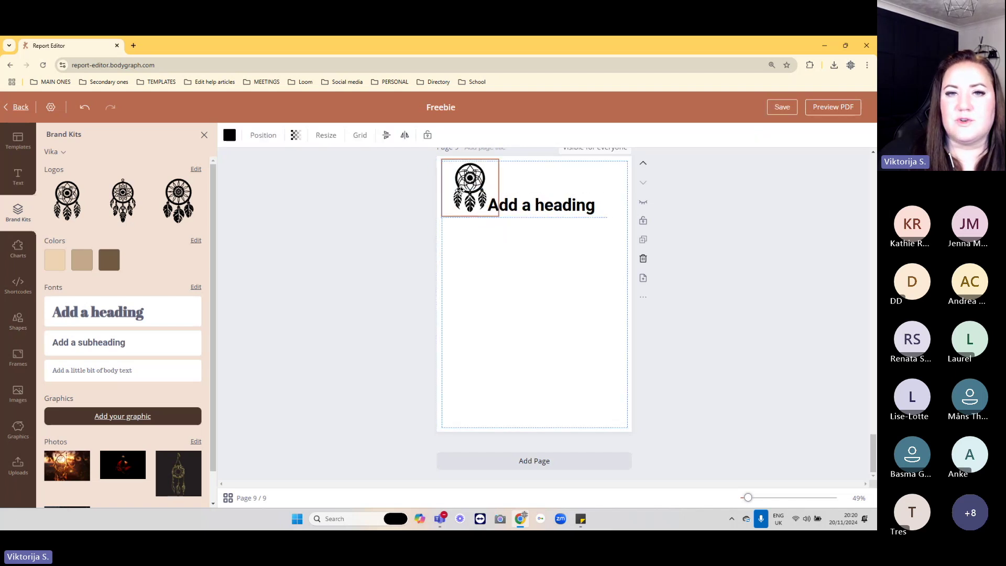
click(501, 254)
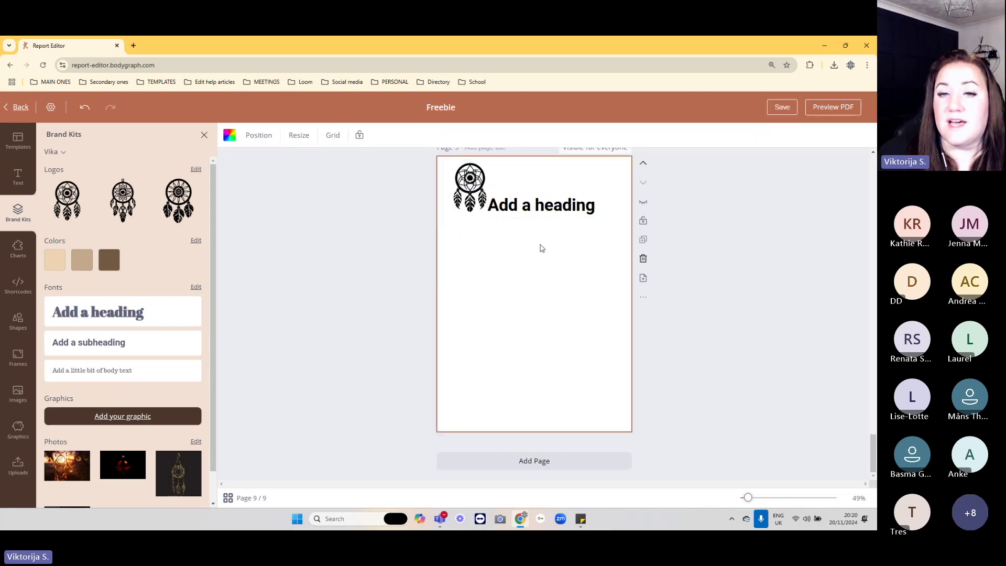
- Add a body text line to page 9 and position it just below the heading
click(18, 177)
click(145, 228)
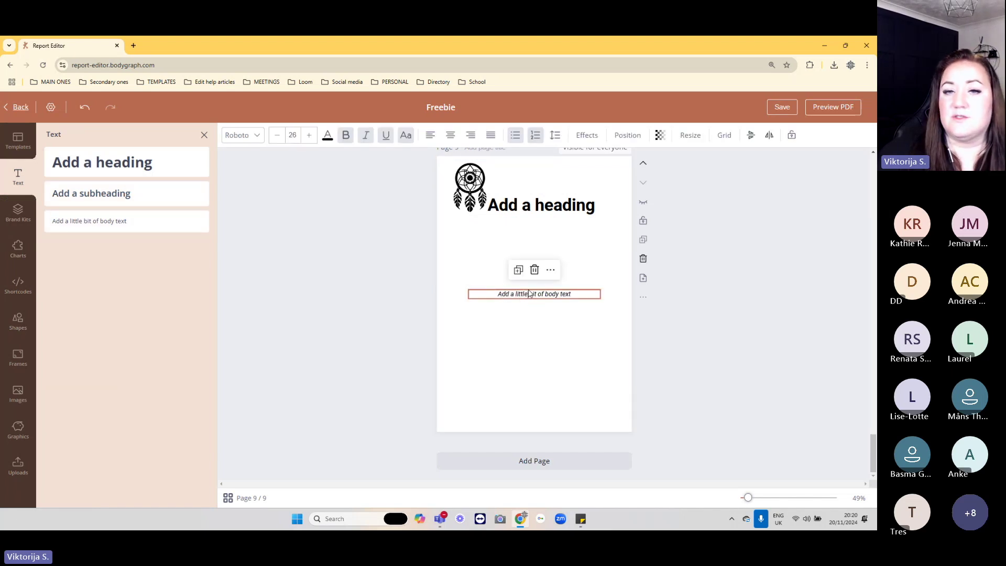
drag(532, 288, 532, 240)
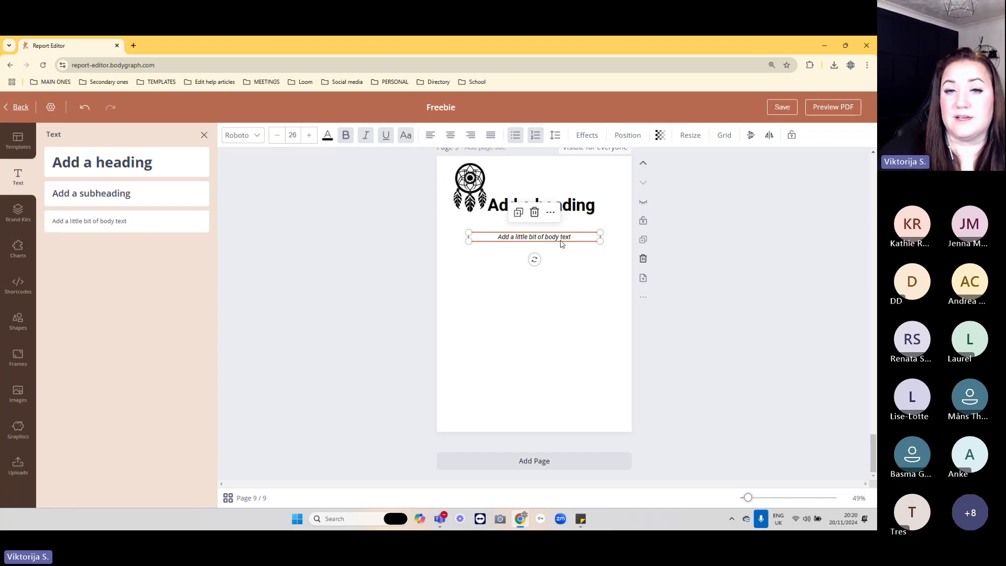
- Add a second body text line to page 9, placed a little below the first body line
click(90, 227)
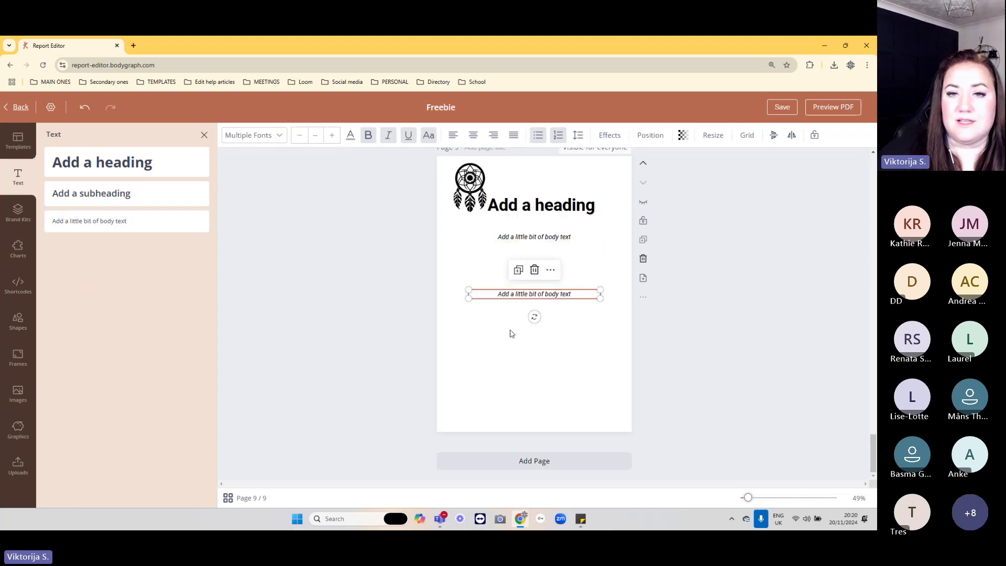
drag(552, 303, 551, 286)
- Show the link address option for the word "text" in the second body line, leaving the address empty
double_click(530, 289)
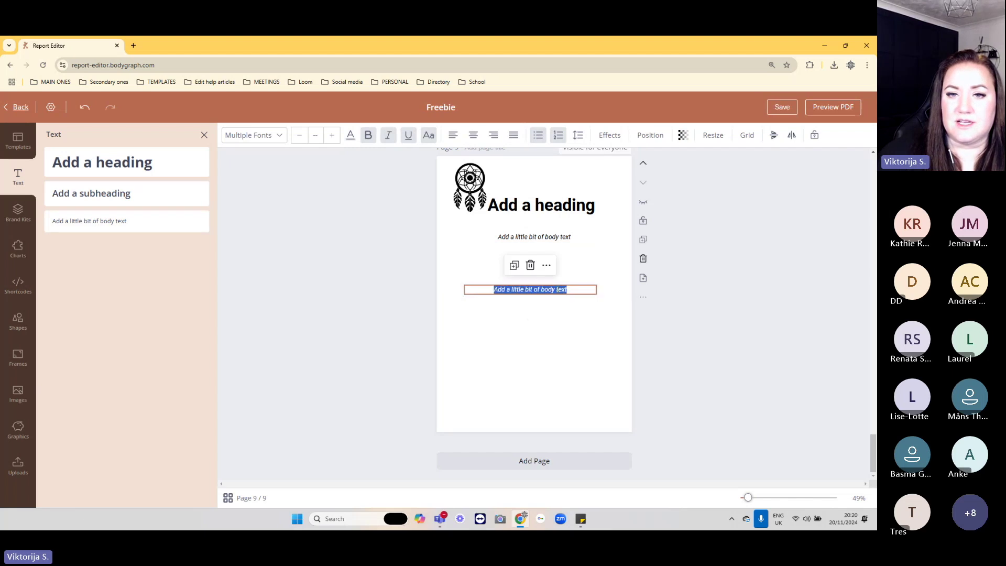
double_click(561, 291)
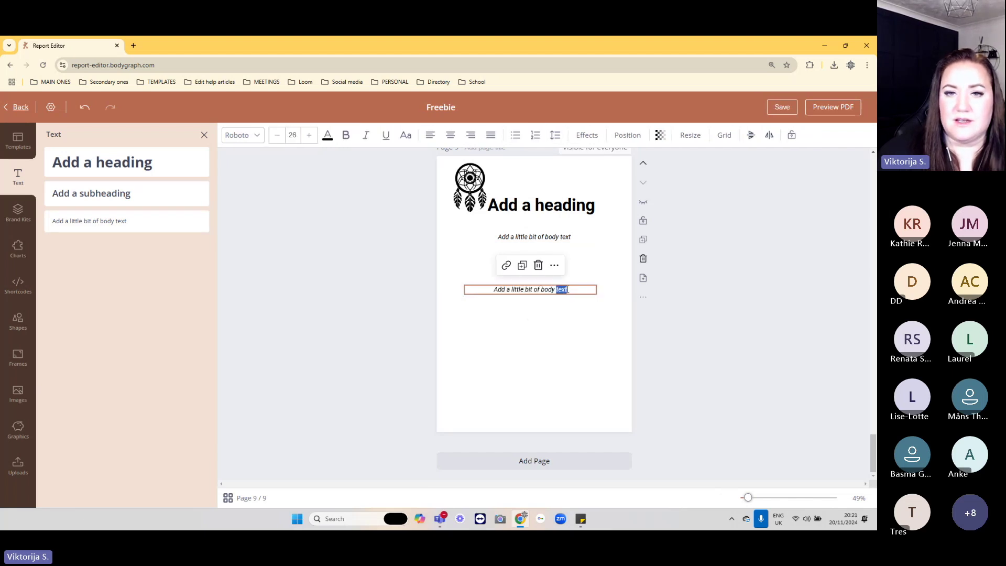
click(506, 266)
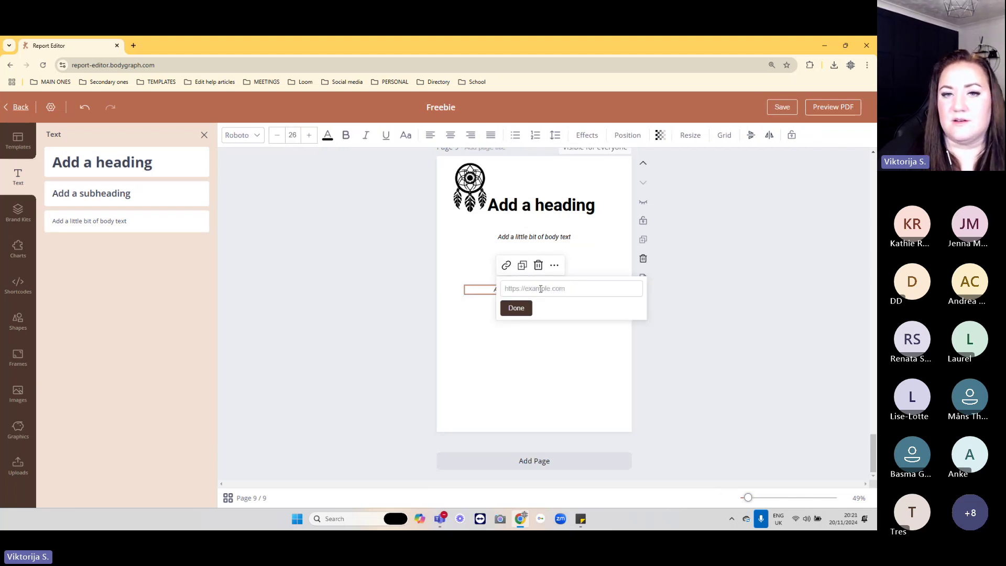
click(494, 346)
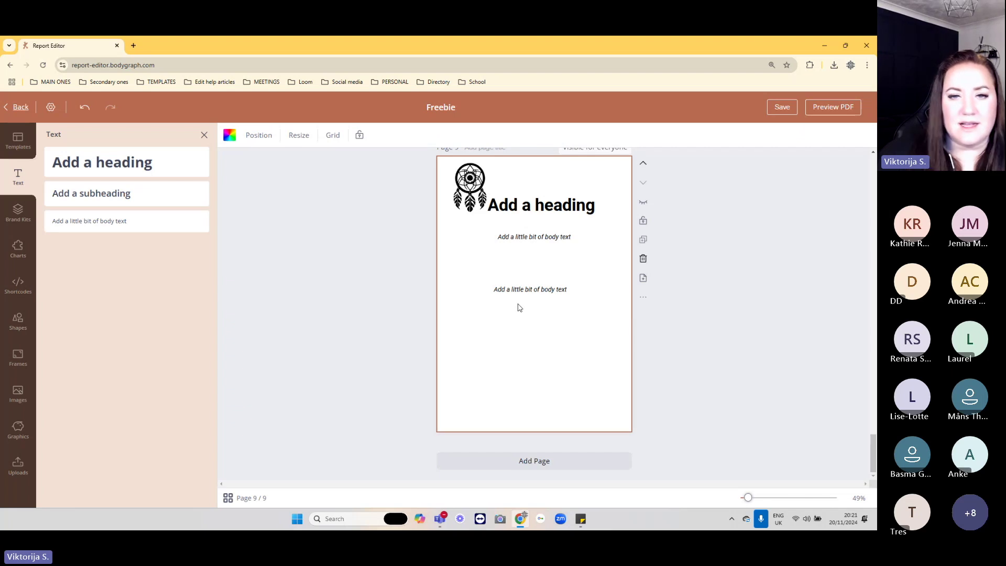
- Move the second body text line on page 9 closer to the first one, centred directly beneath it
drag(526, 294, 528, 270)
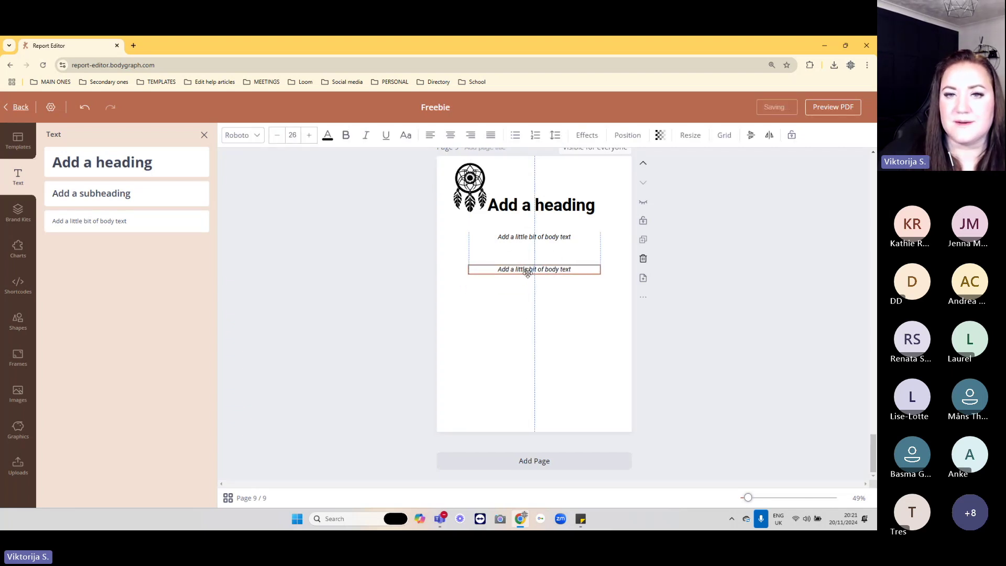
click(555, 334)
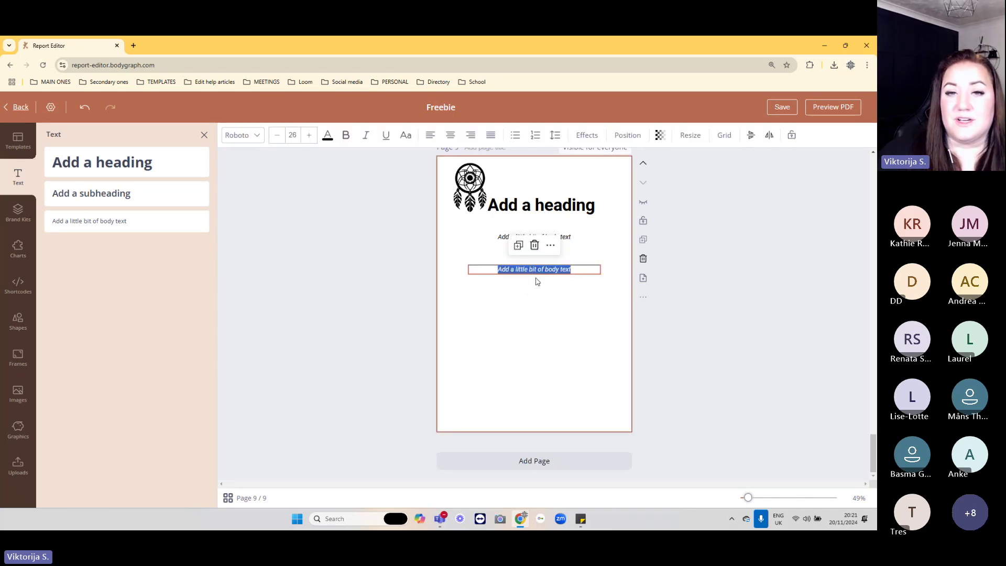
click(551, 344)
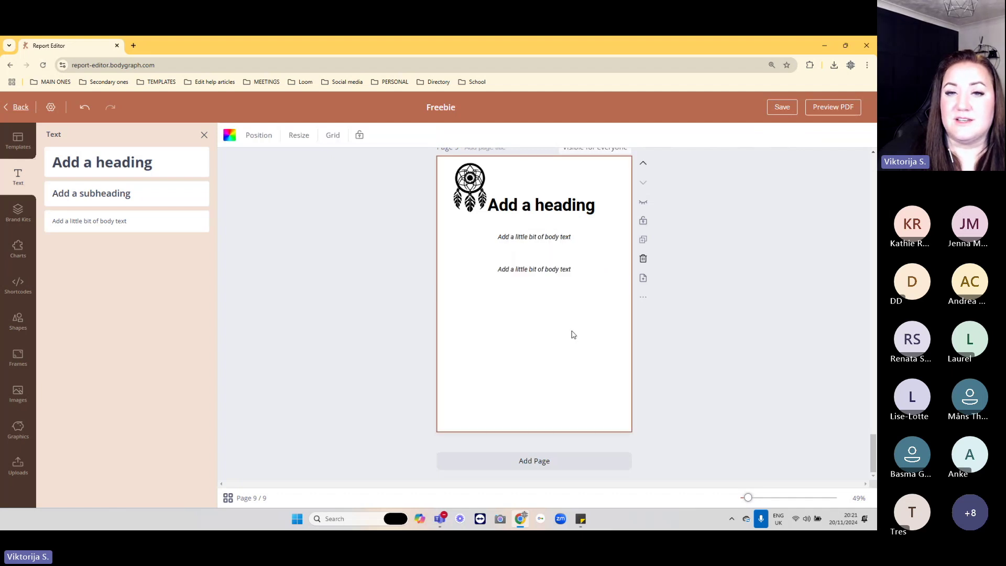
- Review the report's existing page order between the cover and the "Your type is" page
scroll(573, 334, up, 10)
scroll(579, 342, up, 15)
scroll(579, 342, up, 8)
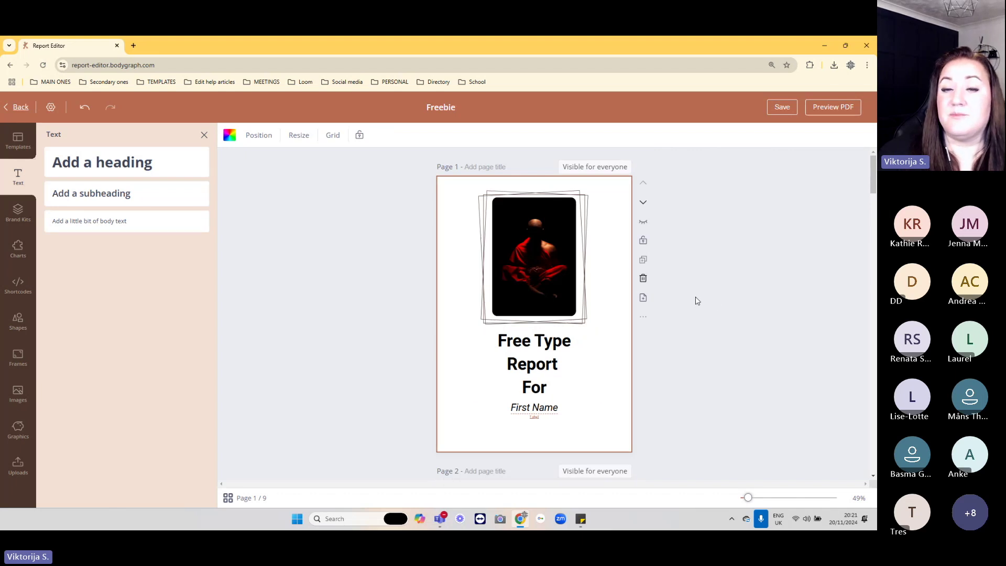
scroll(696, 299, down, 2)
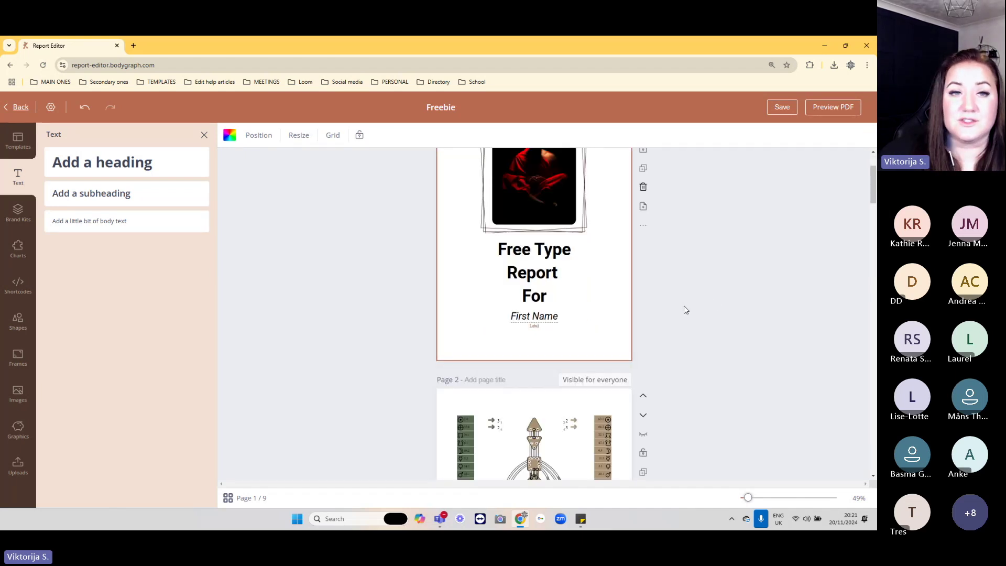
scroll(679, 312, down, 1)
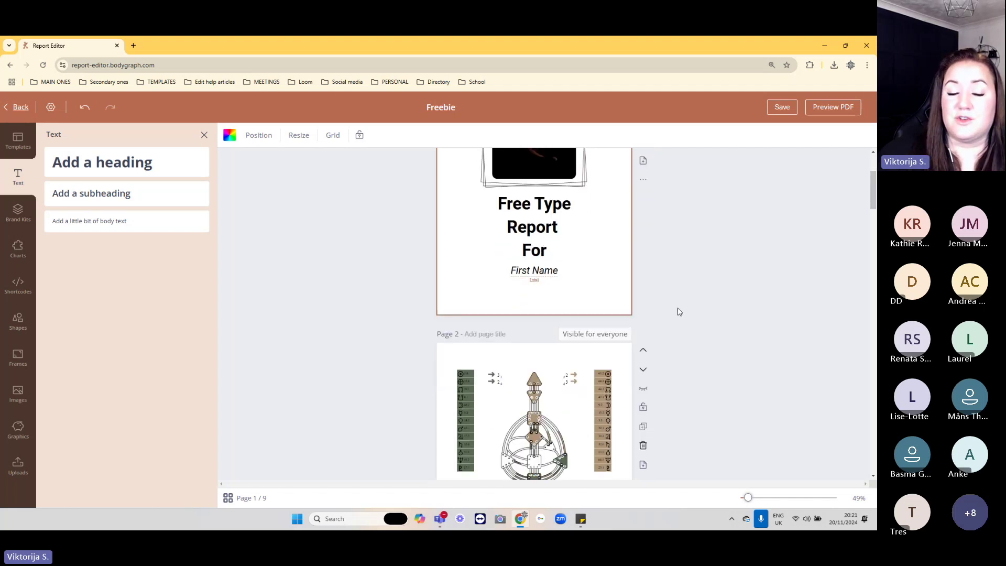
scroll(678, 313, down, 15)
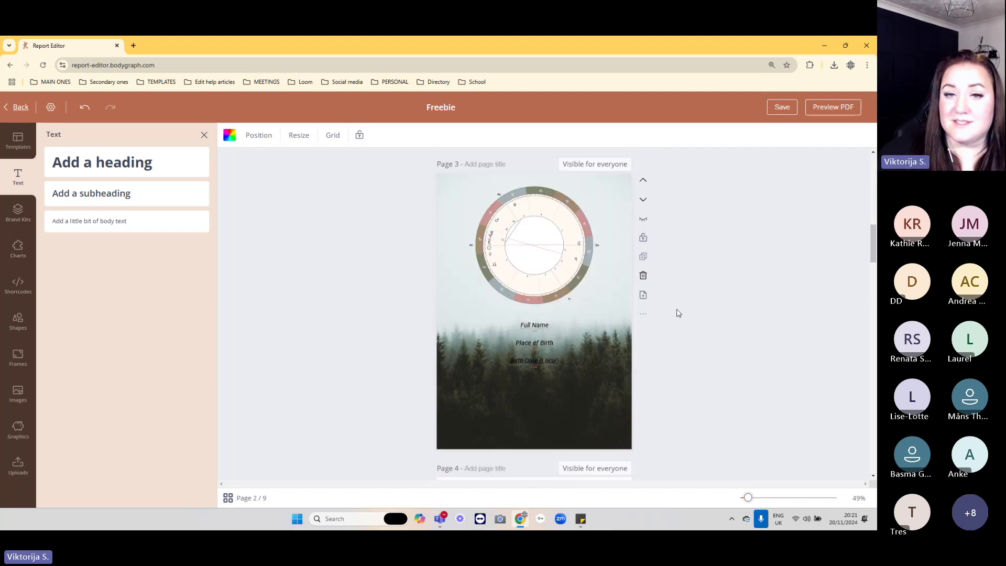
scroll(678, 312, down, 12)
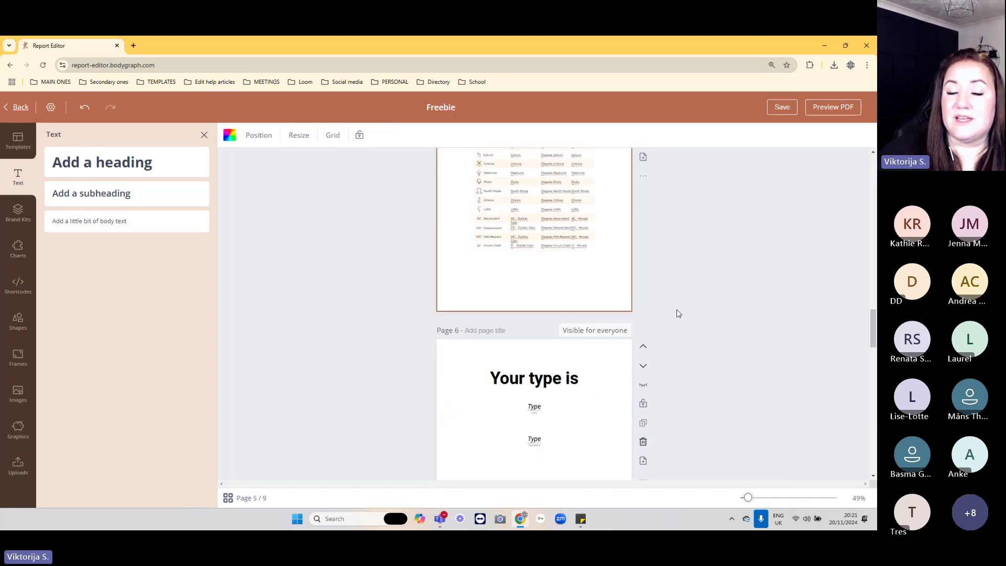
scroll(677, 313, up, 12)
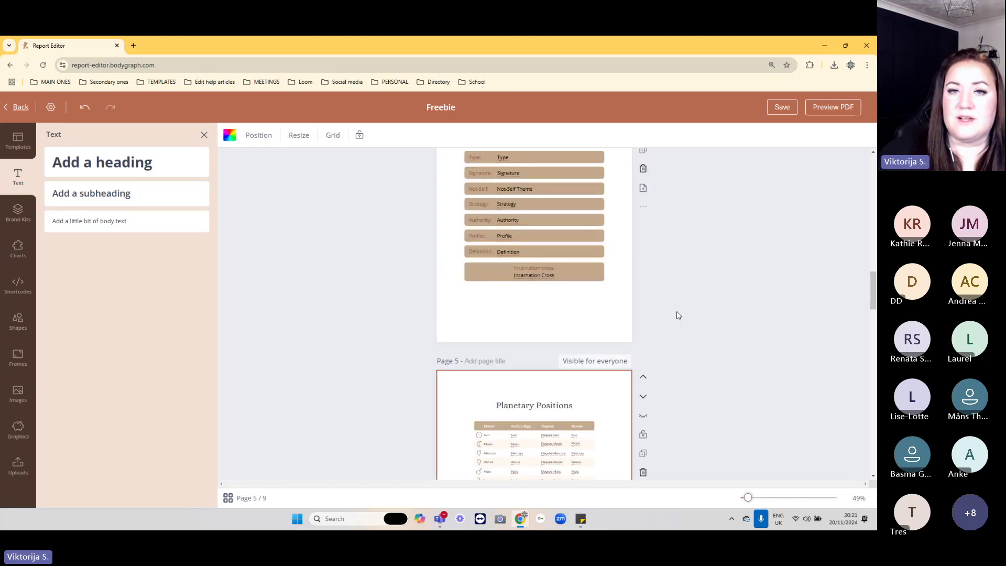
scroll(674, 316, up, 12)
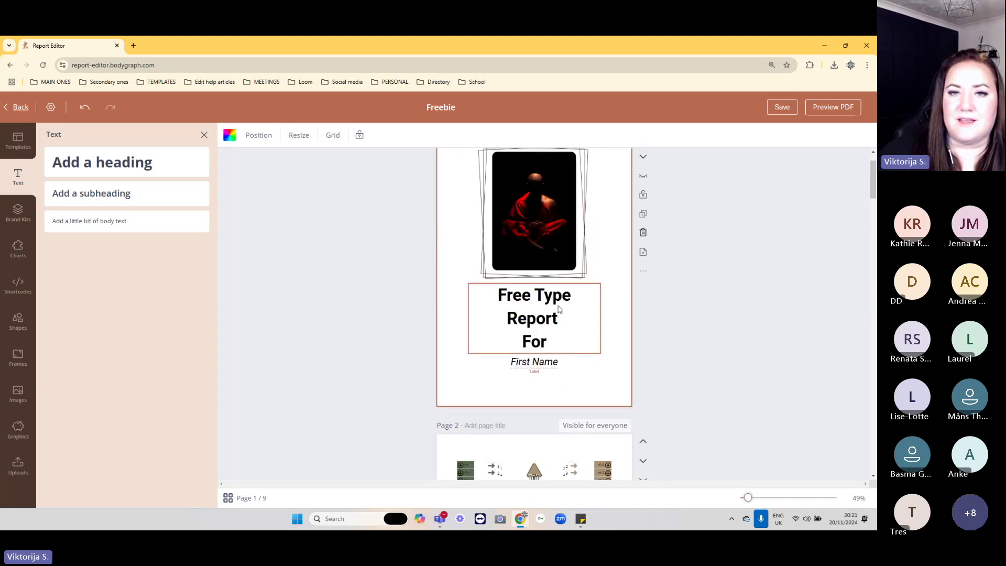
- Move the page with the first name and chart properties up one place, ahead of the forest-background astrology chart page
scroll(591, 314, down, 5)
scroll(591, 314, down, 6)
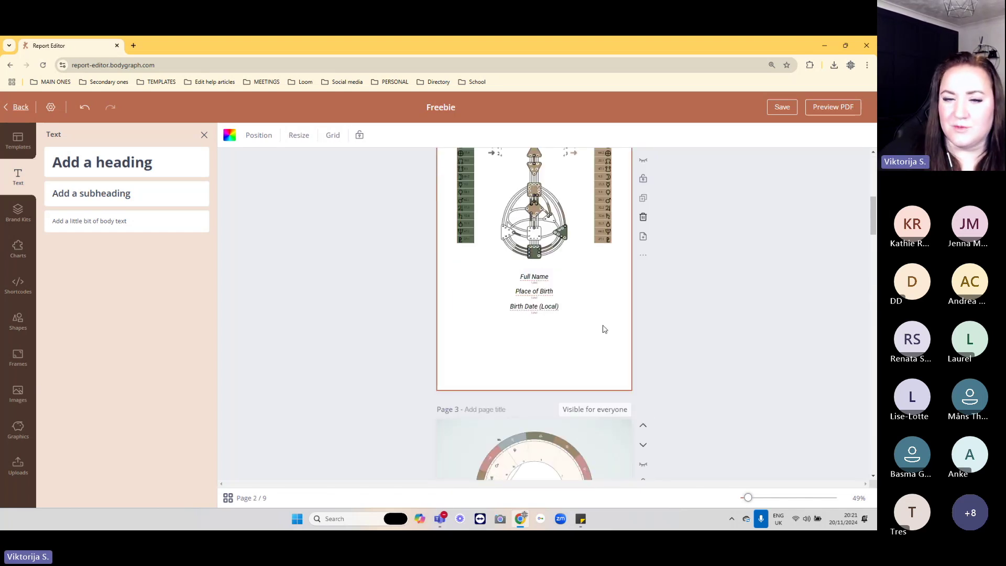
scroll(469, 281, down, 4)
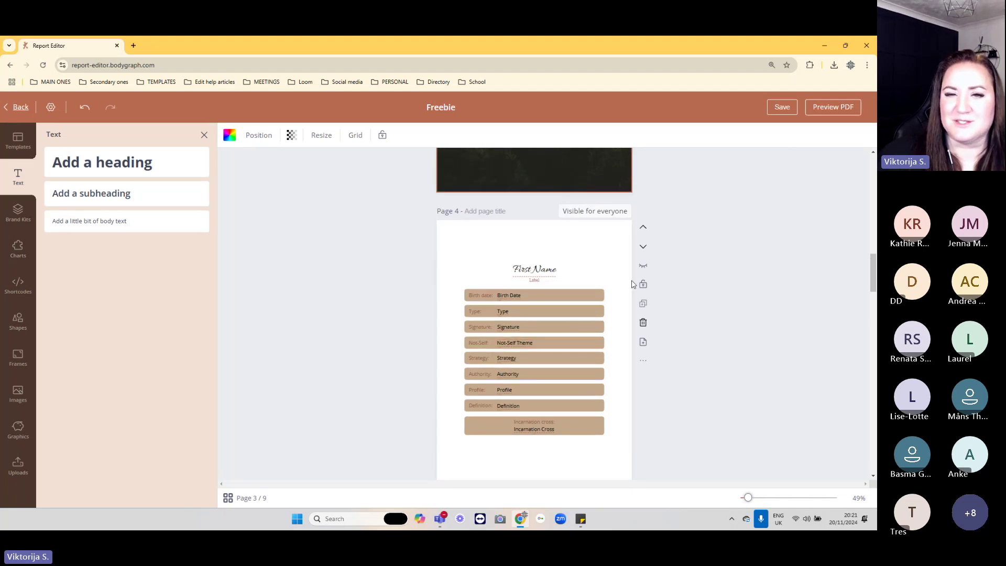
scroll(636, 288, up, 8)
scroll(665, 289, down, 8)
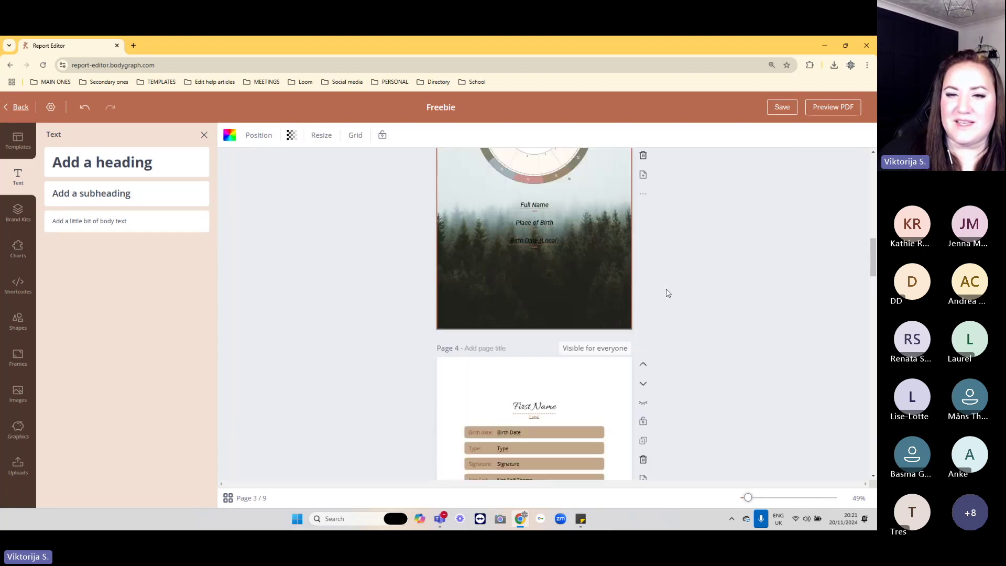
click(644, 231)
scroll(687, 231, up, 8)
scroll(564, 393, down, 10)
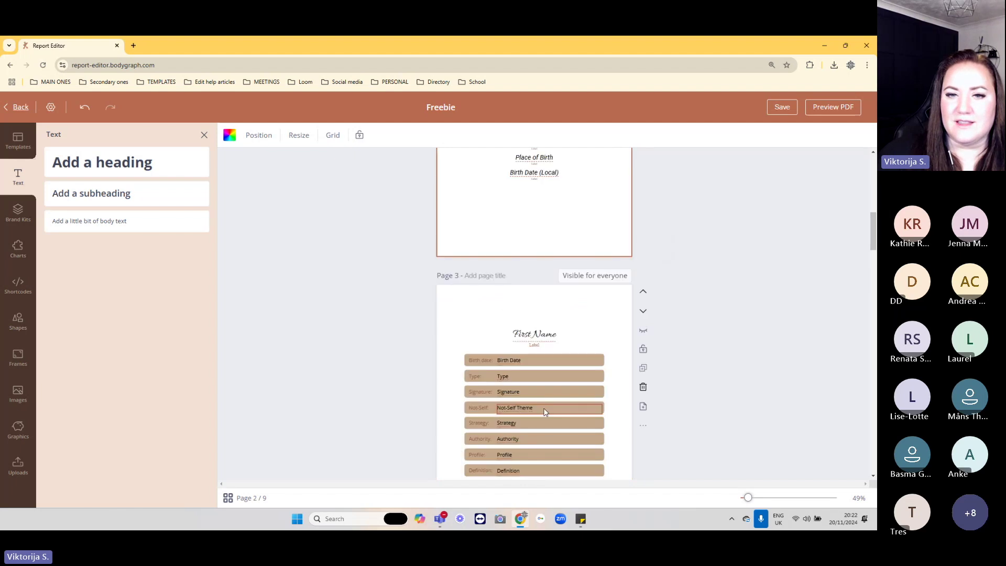
- Check the new page order and contents through to page 9, then back from the cover to the chart properties page
scroll(608, 408, down, 10)
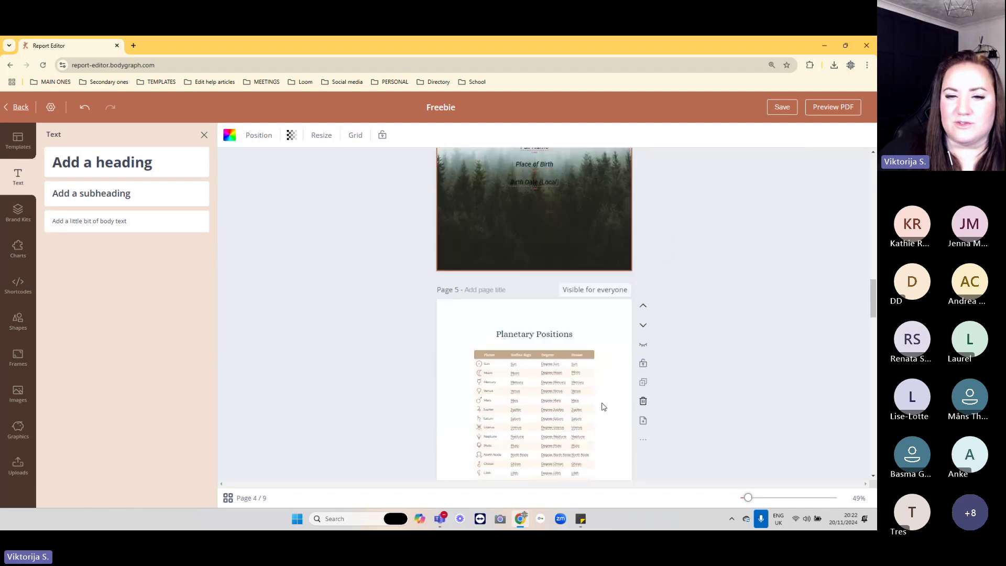
scroll(649, 364, down, 10)
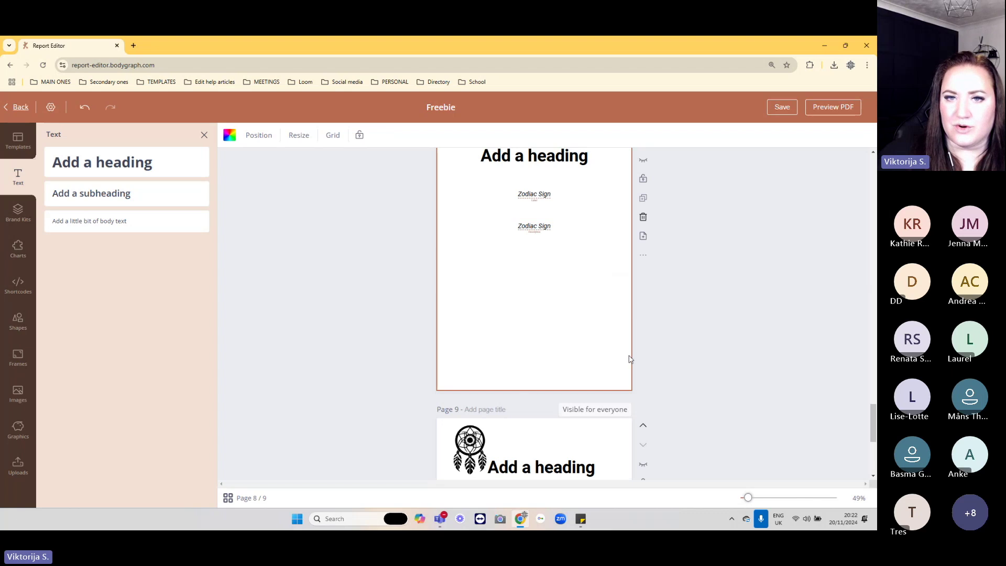
scroll(576, 388, down, 5)
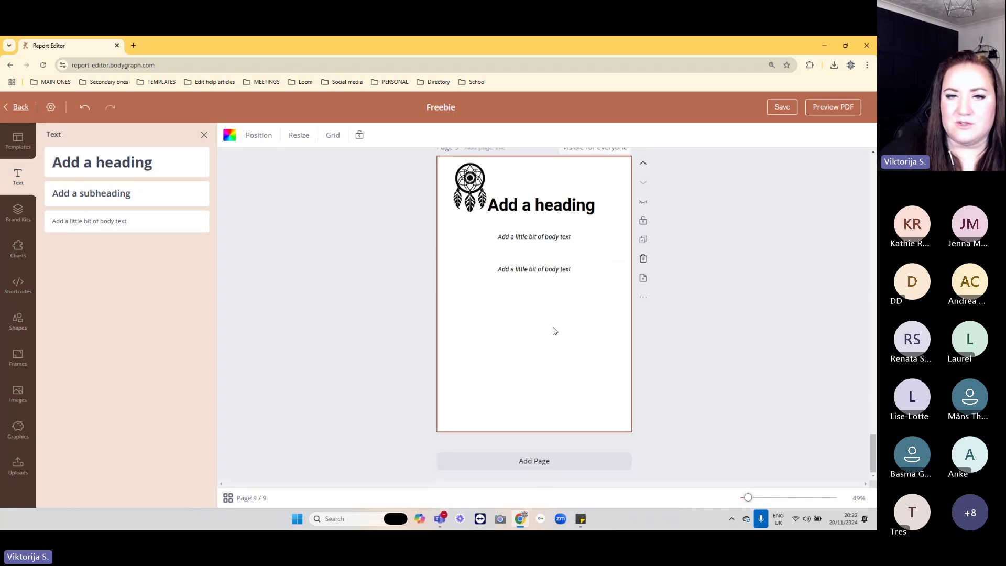
scroll(554, 335, up, 2)
scroll(567, 318, up, 8)
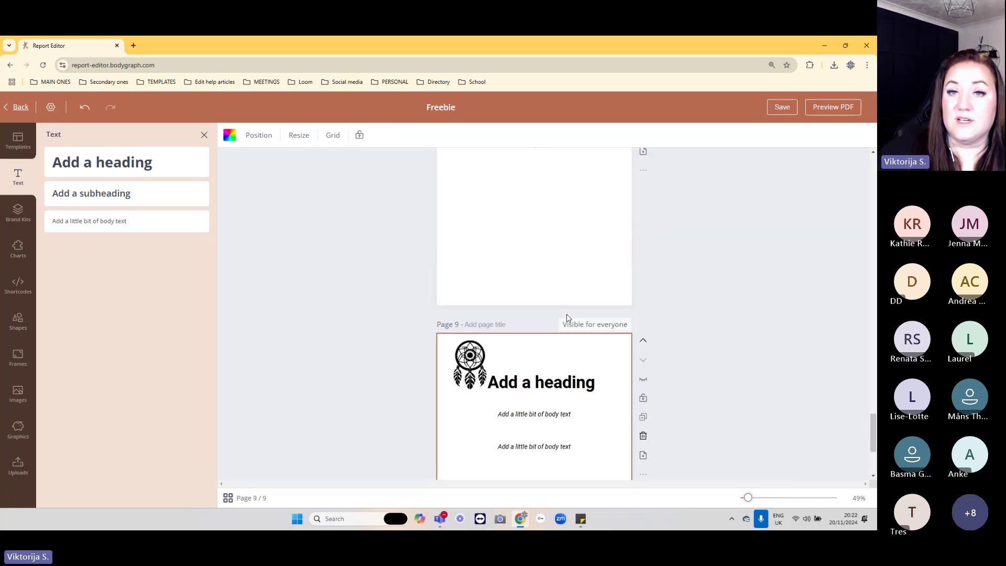
scroll(592, 331, up, 5)
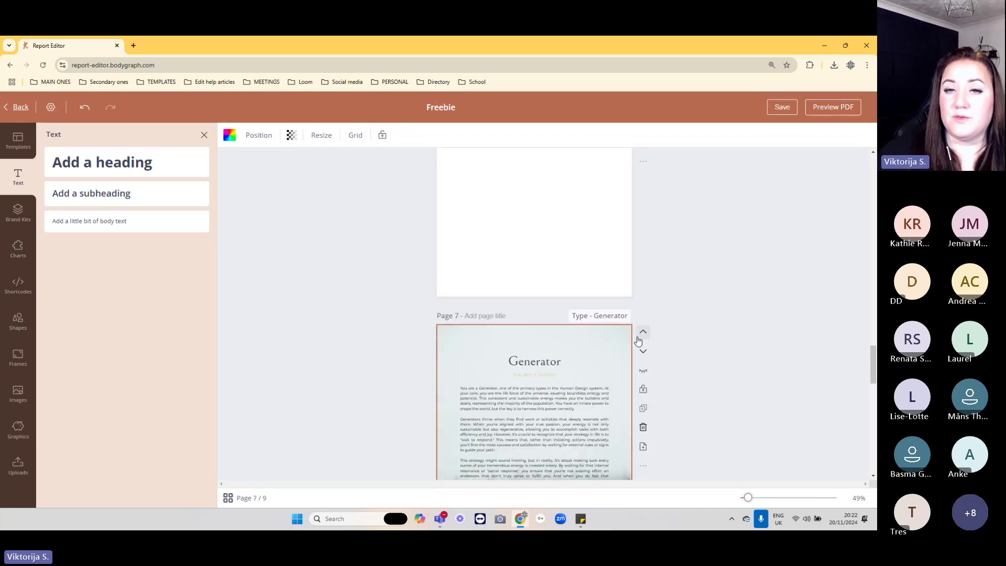
scroll(663, 338, up, 5)
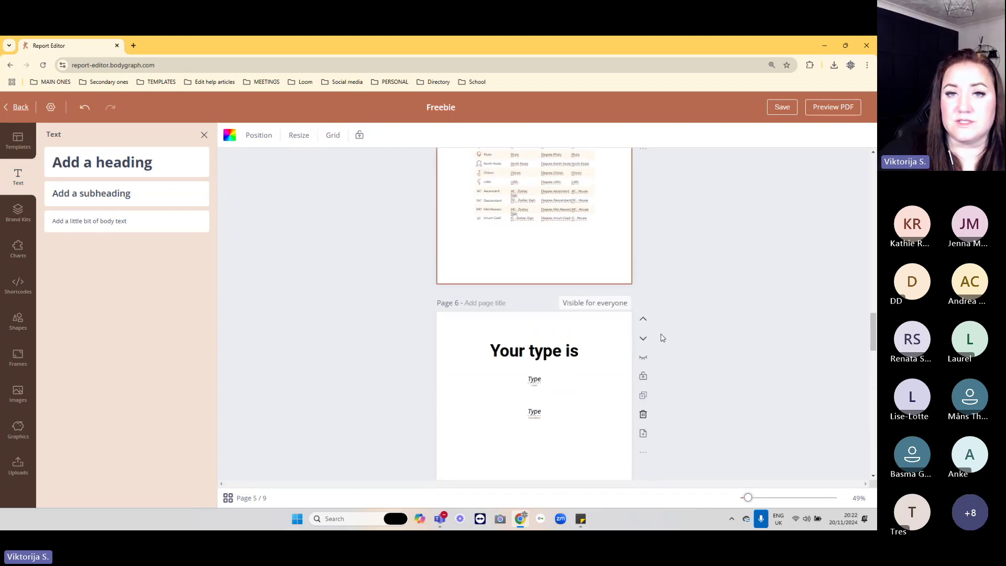
scroll(668, 318, up, 5)
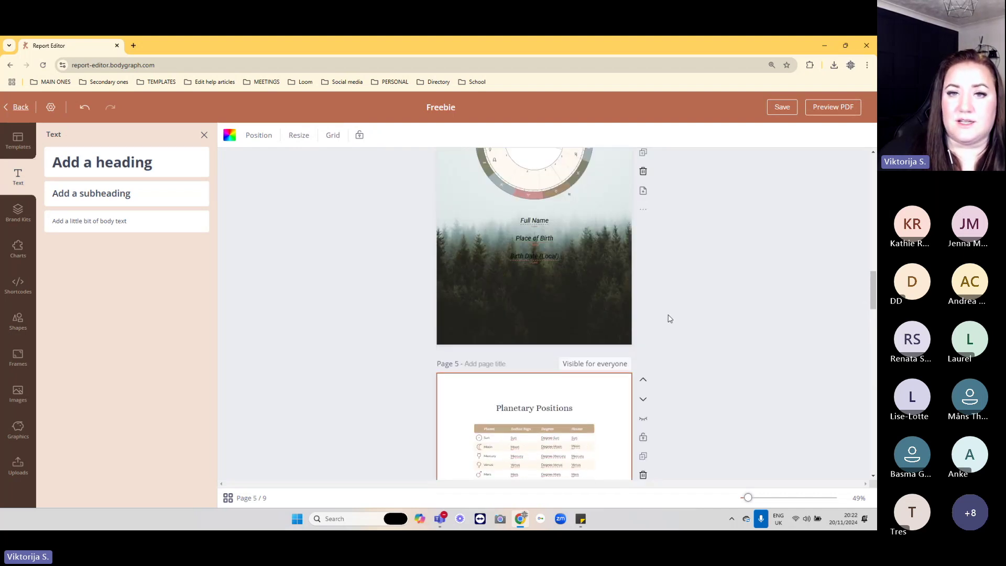
scroll(669, 318, up, 5)
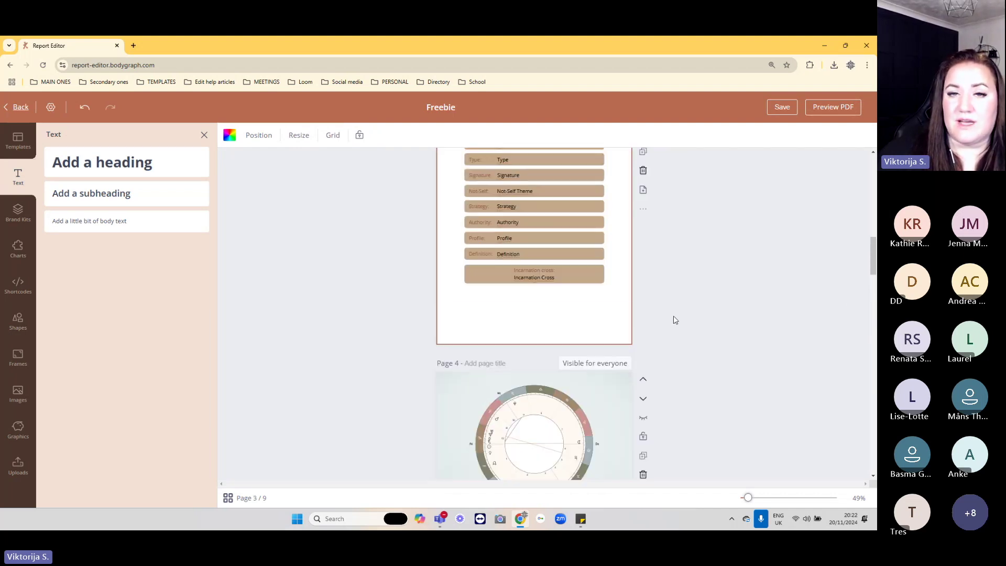
scroll(667, 314, up, 5)
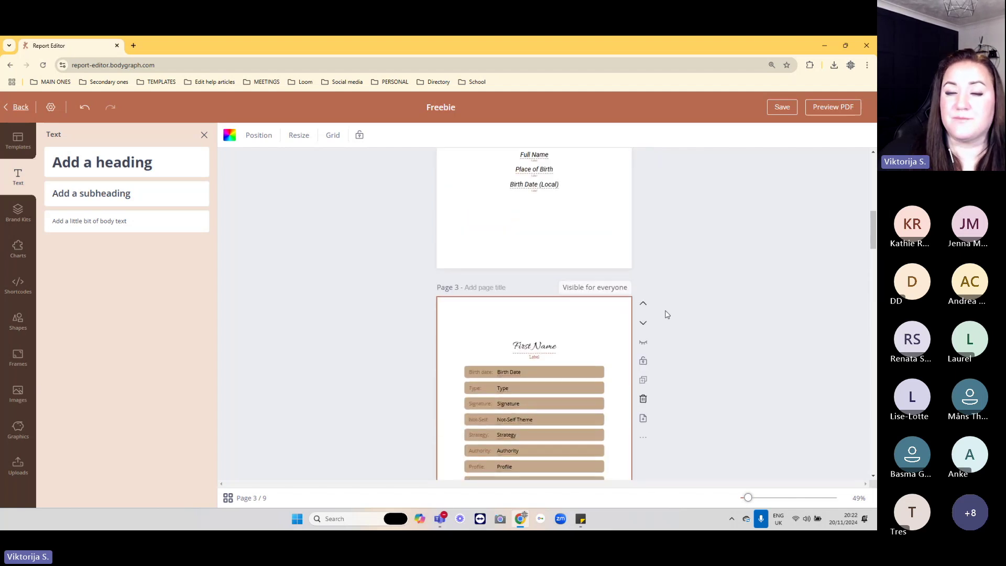
scroll(667, 315, up, 5)
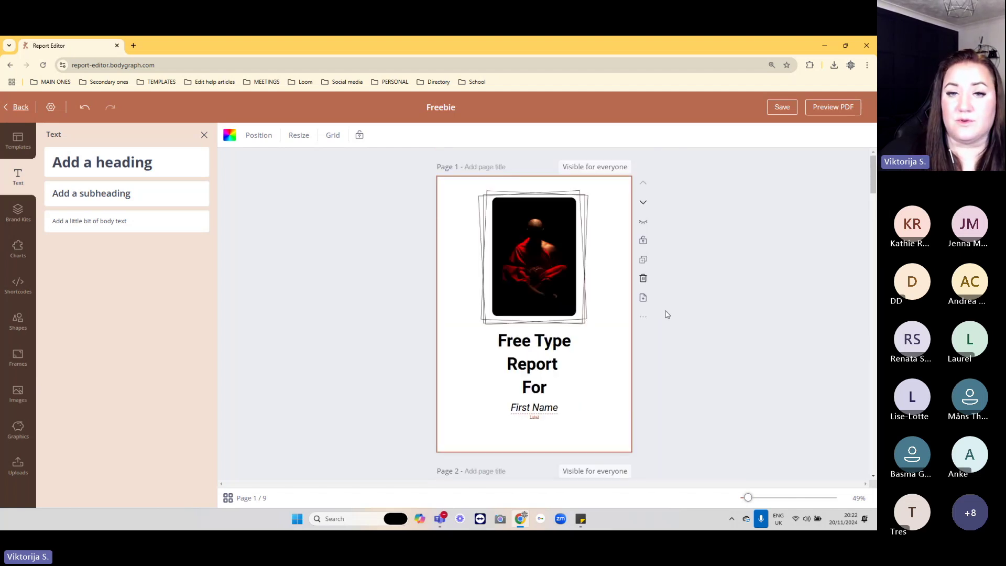
scroll(667, 315, down, 5)
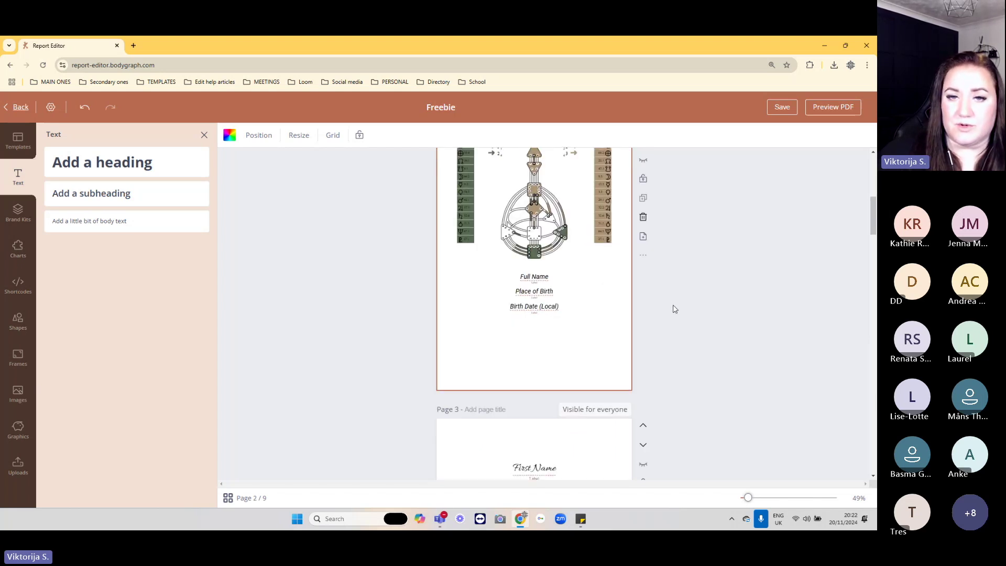
scroll(675, 309, down, 3)
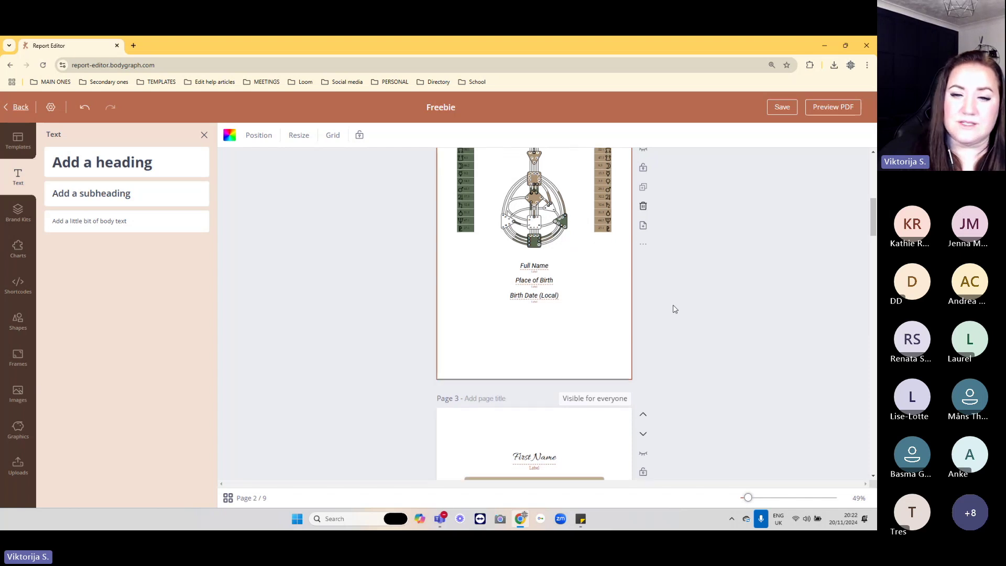
scroll(675, 309, down, 3)
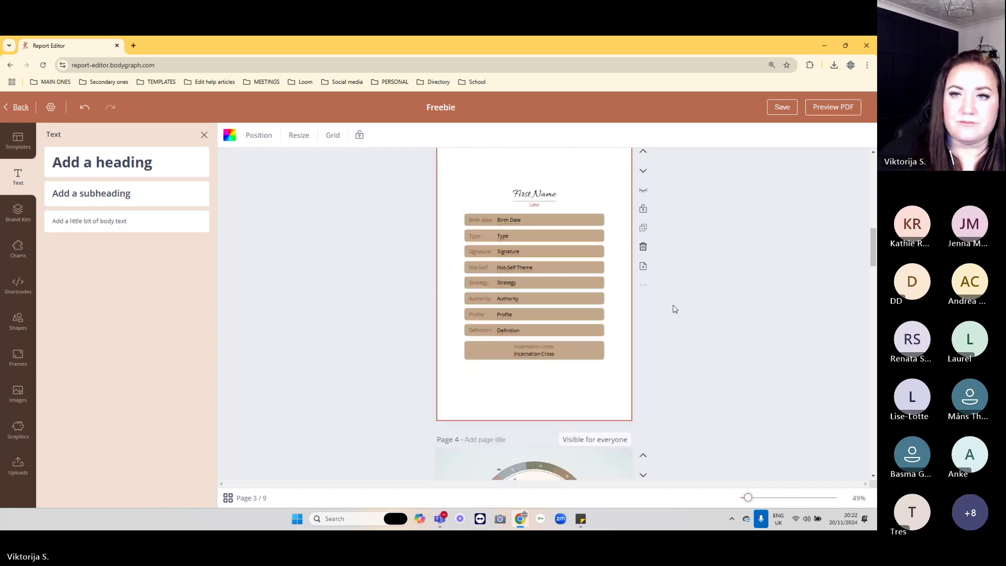
- Generate a PDF preview of the report with the prefilled birth details and examine the bodygraph chart and personal details on page 2
click(844, 107)
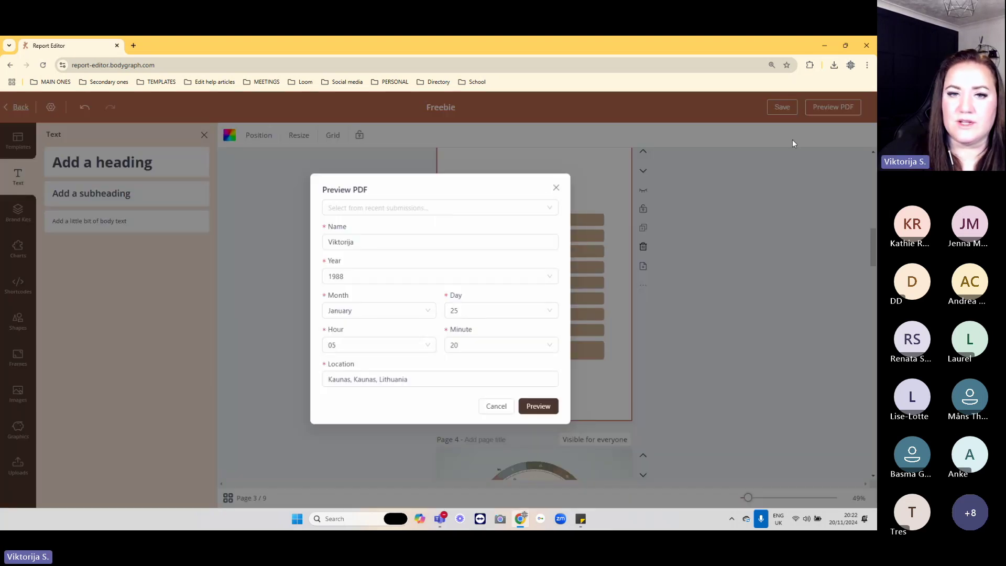
click(535, 412)
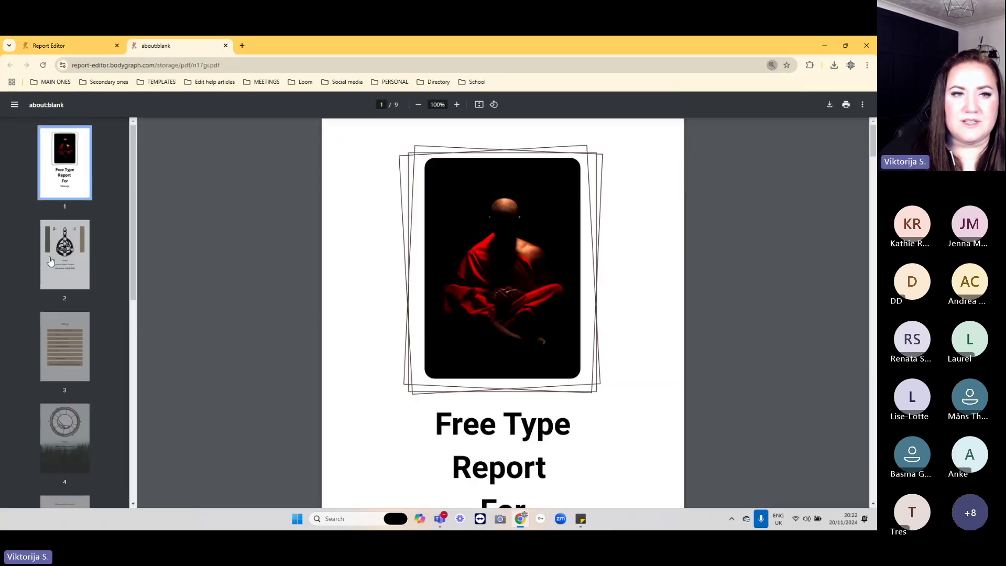
click(64, 254)
scroll(471, 301, down, 3)
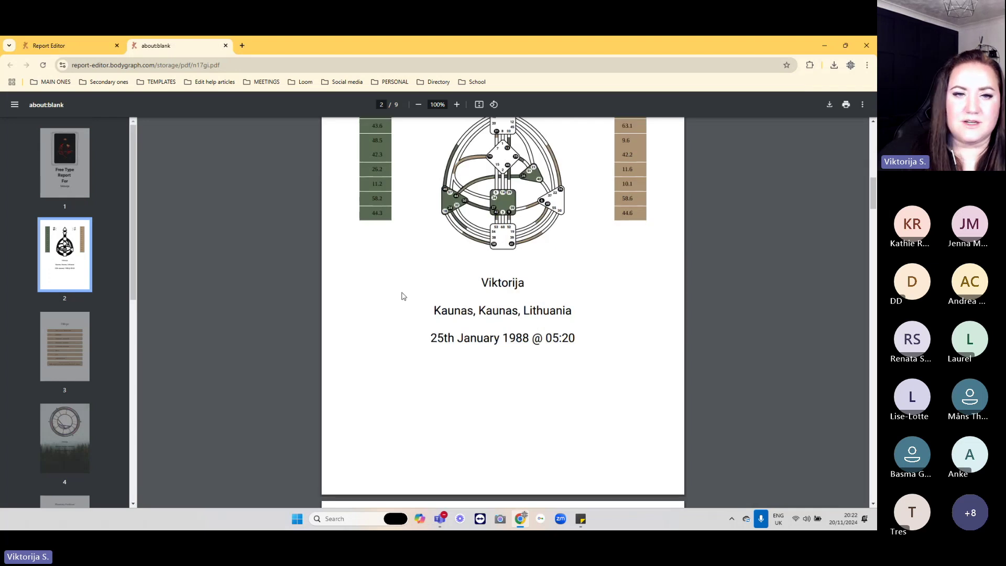
- Examine pages 3 to 5 of the PDF preview, covering the chart properties, the forest-background astrology chart and the planet positions table
click(79, 347)
scroll(503, 309, down, 3)
scroll(503, 309, up, 2)
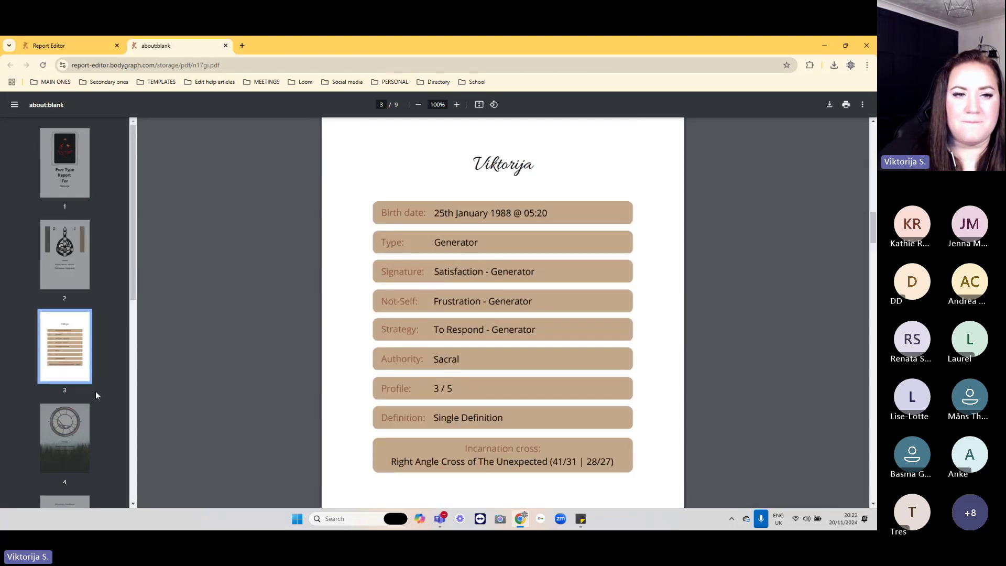
scroll(78, 366, down, 2)
click(64, 346)
scroll(489, 336, down, 5)
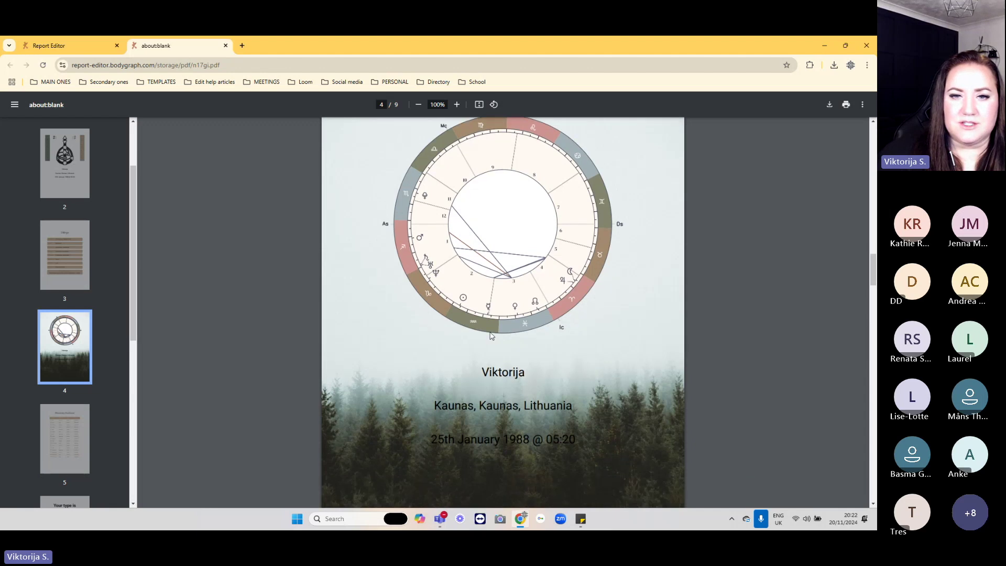
click(72, 432)
scroll(493, 307, down, 2)
scroll(85, 428, down, 1)
scroll(83, 426, down, 4)
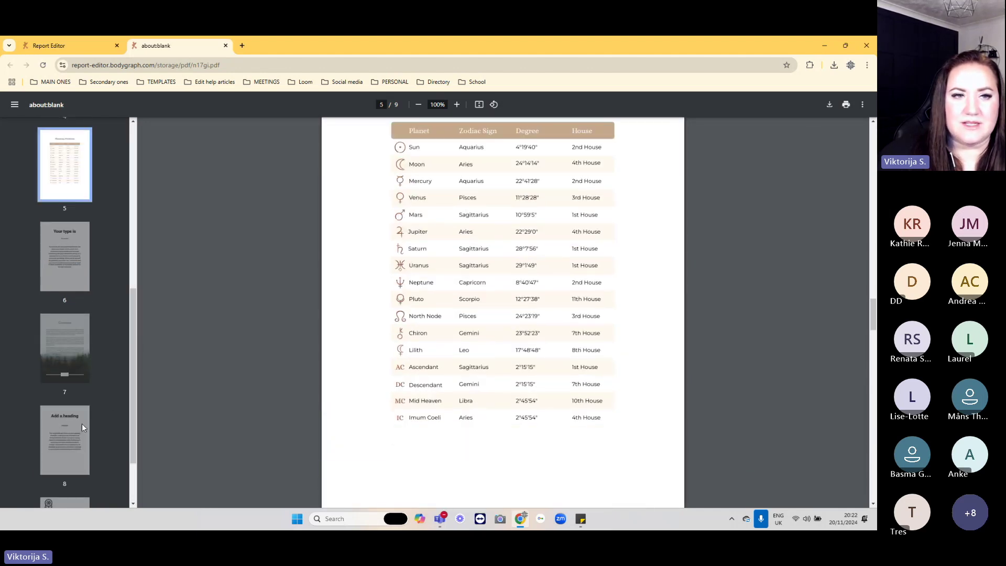
- Read the type name and description on page 6 and the zodiac sign name and description on page 8 of the PDF preview
click(63, 277)
drag(503, 261, 473, 245)
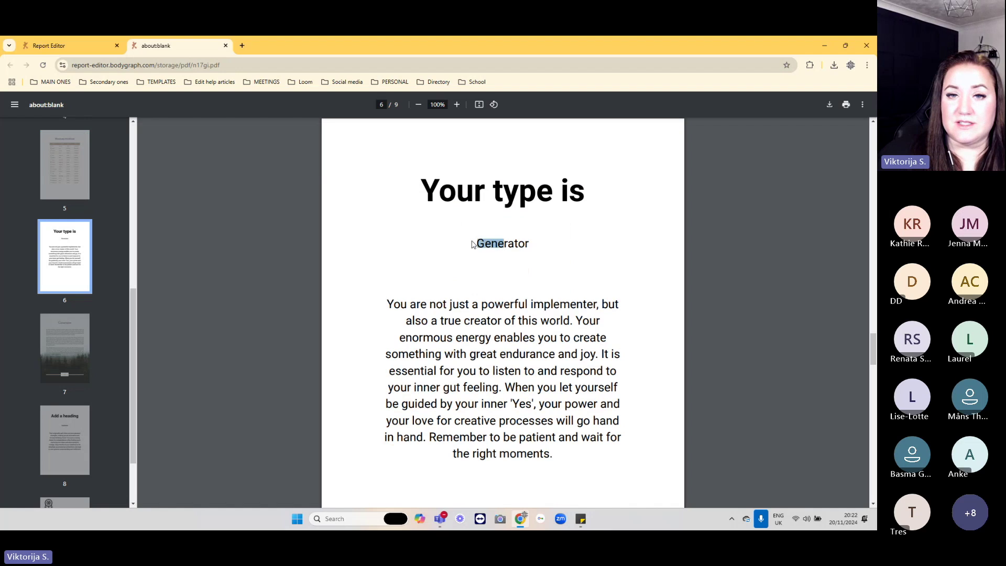
drag(493, 453, 390, 307)
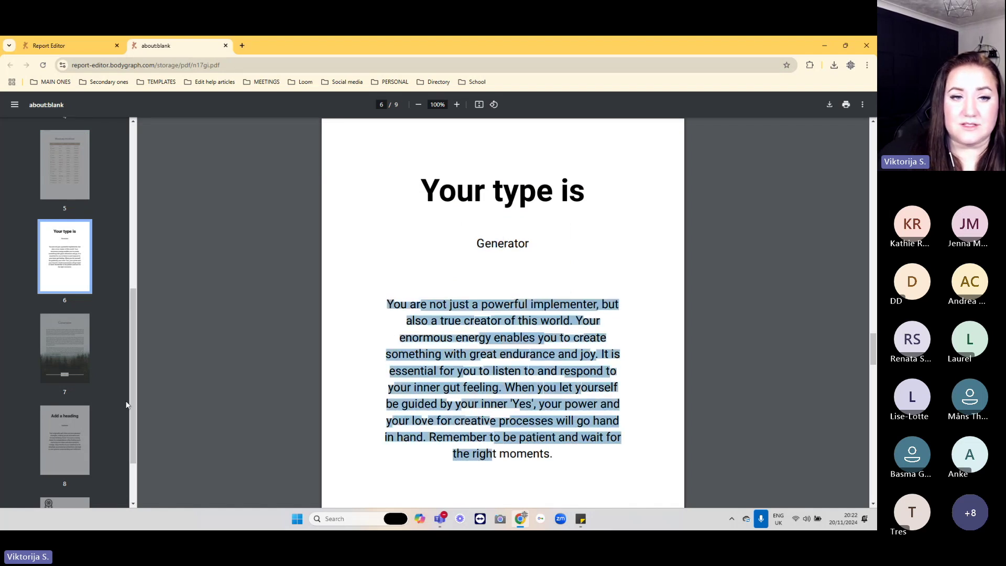
scroll(83, 405, down, 2)
click(84, 392)
drag(511, 267, 470, 265)
drag(468, 409, 387, 330)
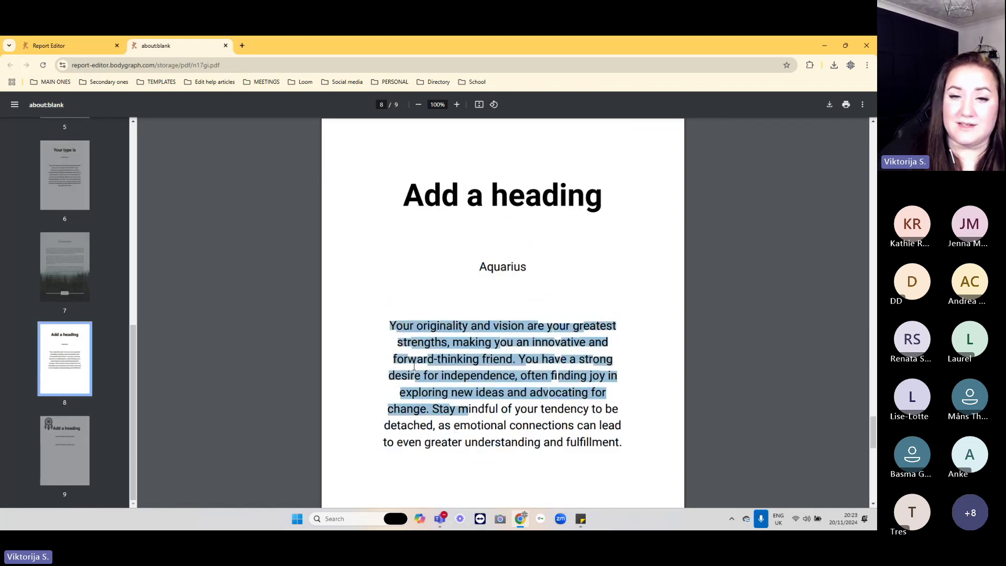
scroll(465, 373, down, 5)
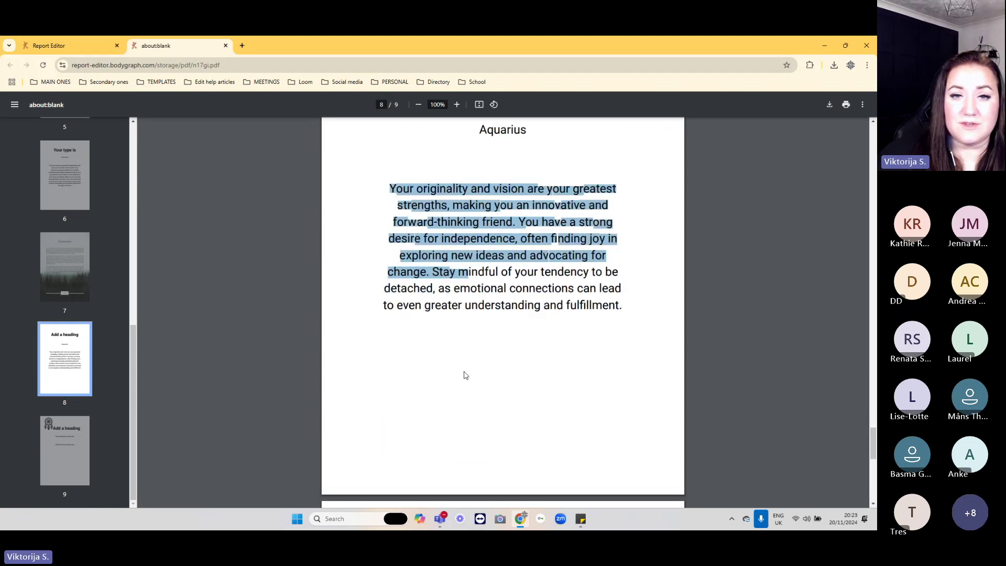
- Examine the final PDF page with the dreamcatcher graphic, heading and two body text lines
scroll(469, 368, down, 4)
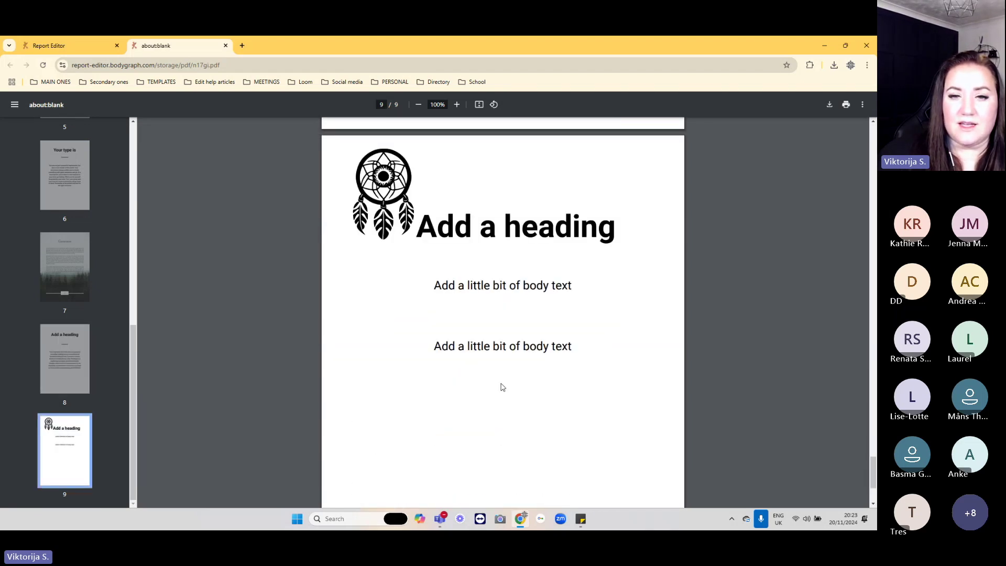
scroll(498, 385, up, 1)
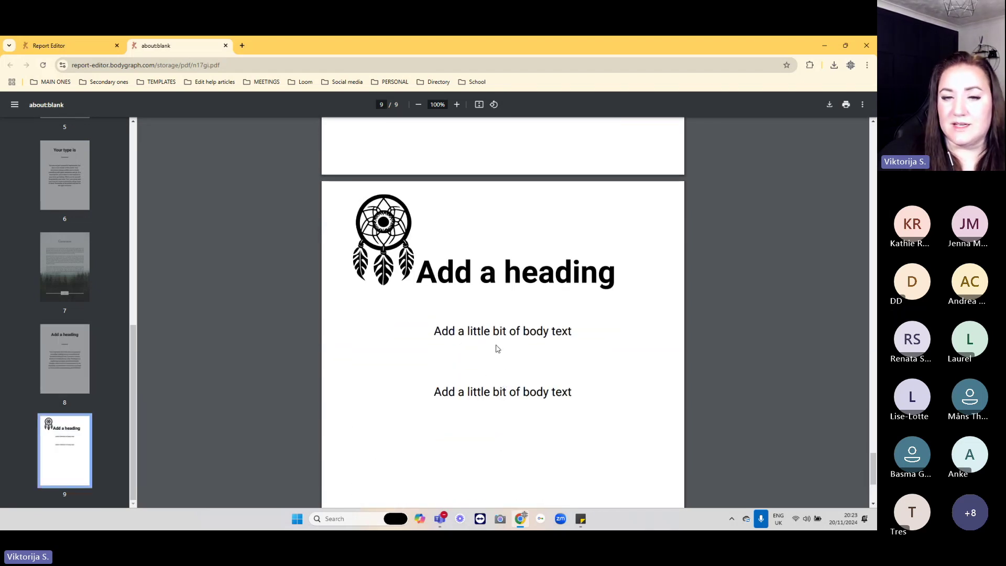
scroll(414, 401, down, 2)
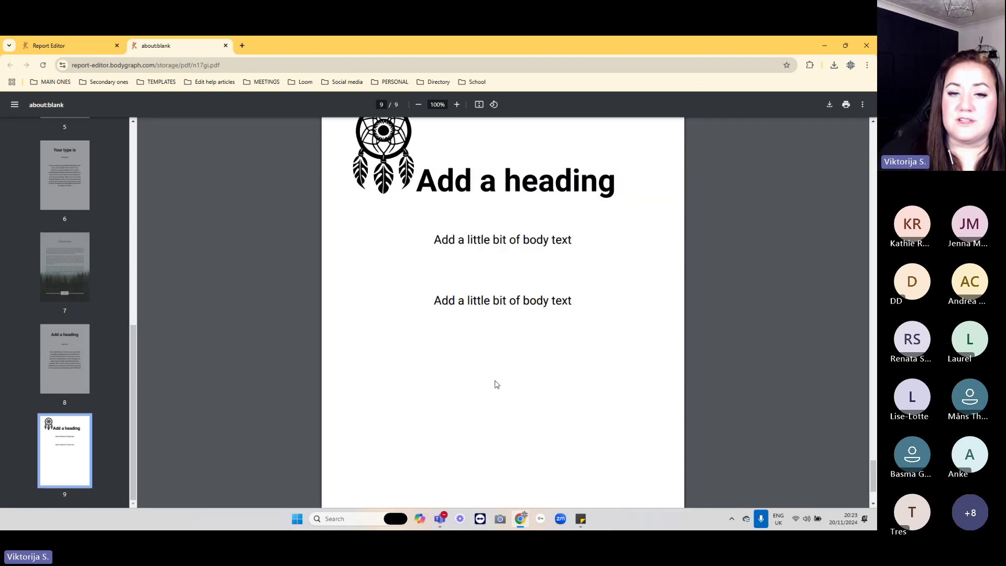
scroll(497, 385, down, 2)
scroll(494, 384, up, 3)
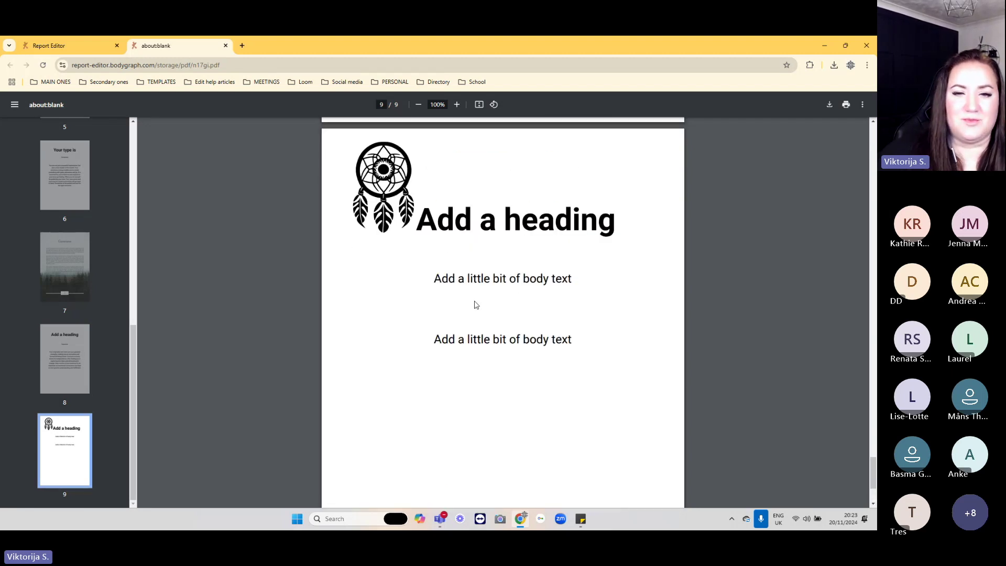
scroll(482, 380, down, 2)
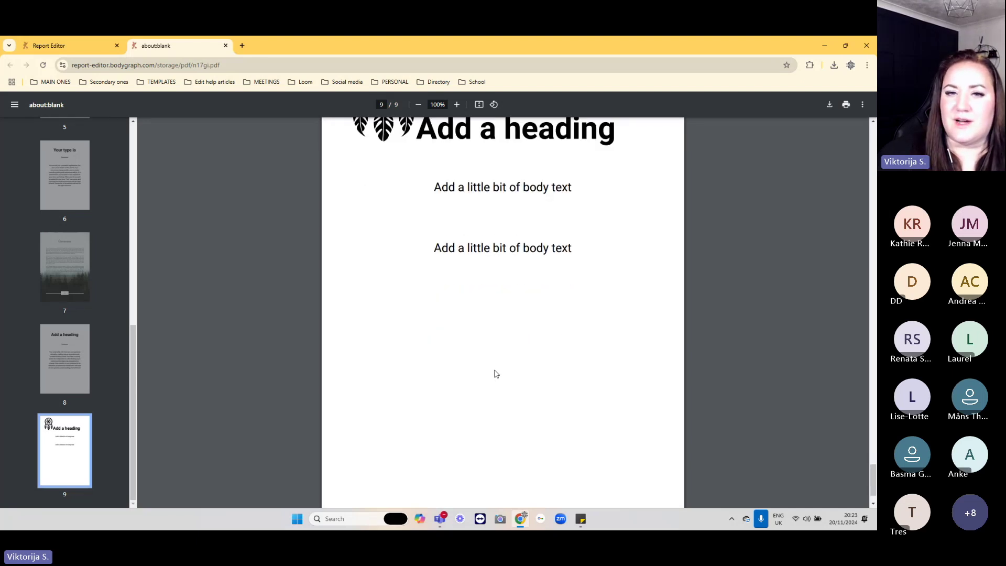
scroll(493, 373, up, 2)
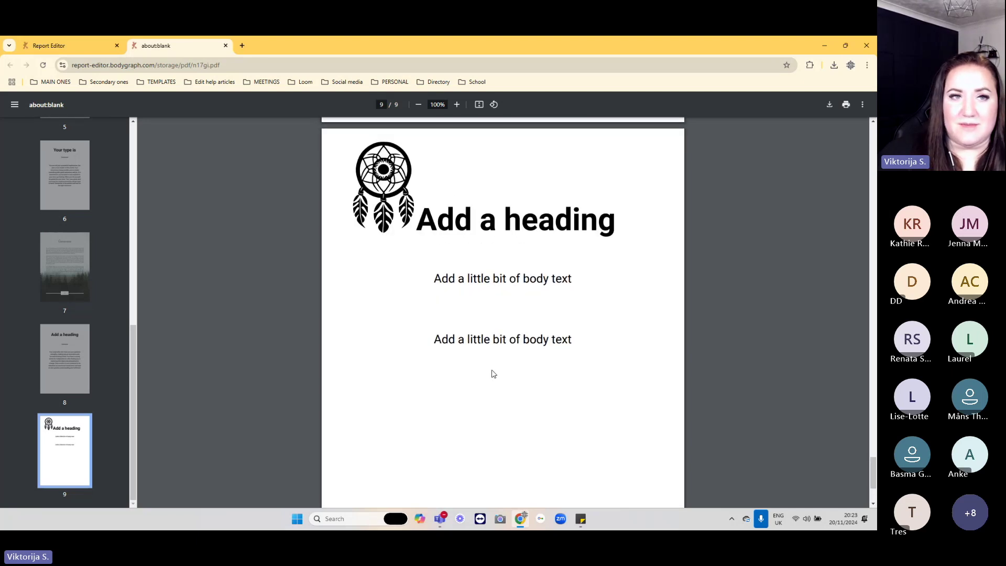
scroll(492, 374, up, 10)
scroll(327, 320, up, 3)
- Return to the report editor, dismiss the PDF preview form and go back to the Freebie entry in the My Reports list
click(72, 45)
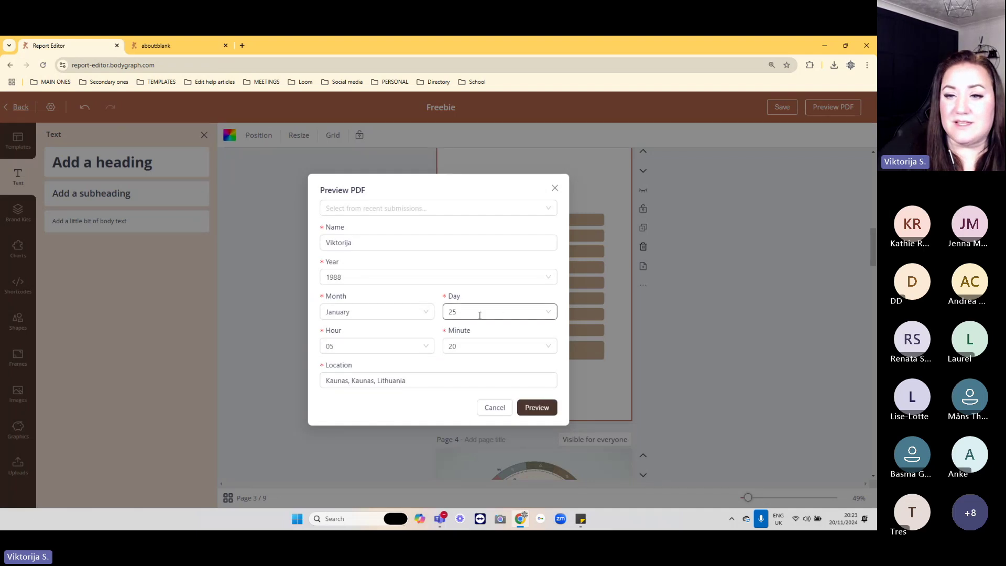
click(555, 188)
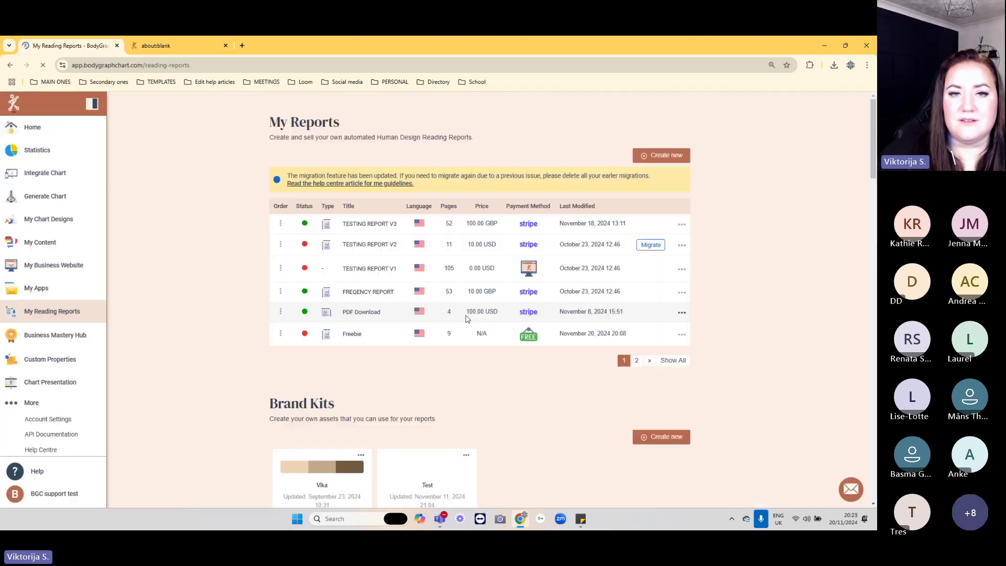
drag(376, 336, 339, 335)
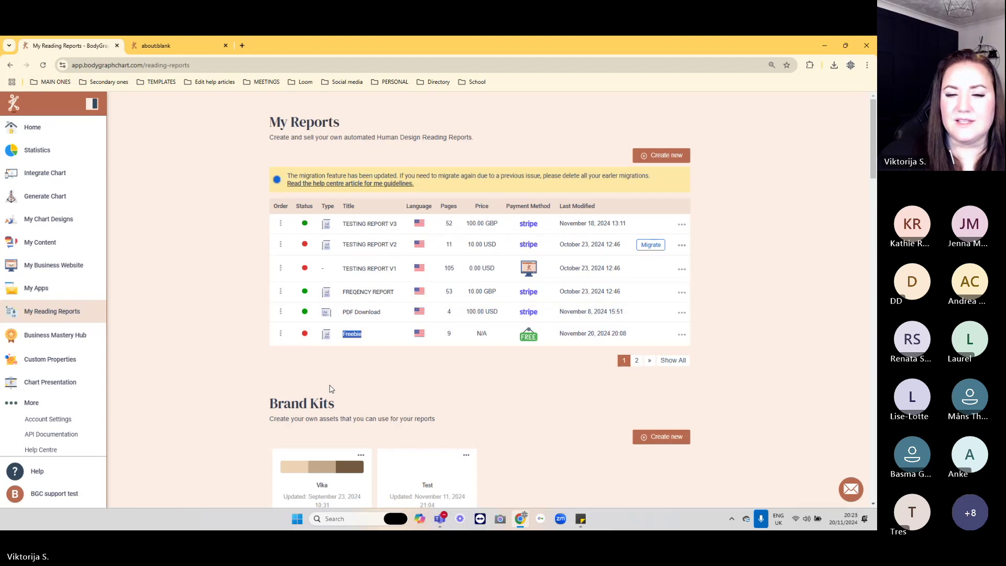
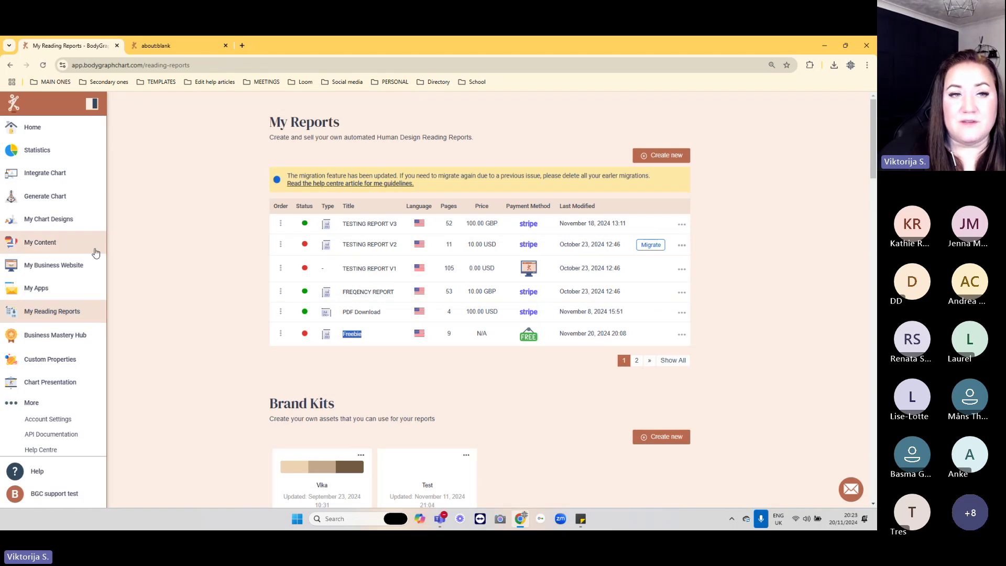
- Open the business website and its WordPress dashboard in separate browser tabs, with the dashboard tab ahead of the website tab
click(63, 270)
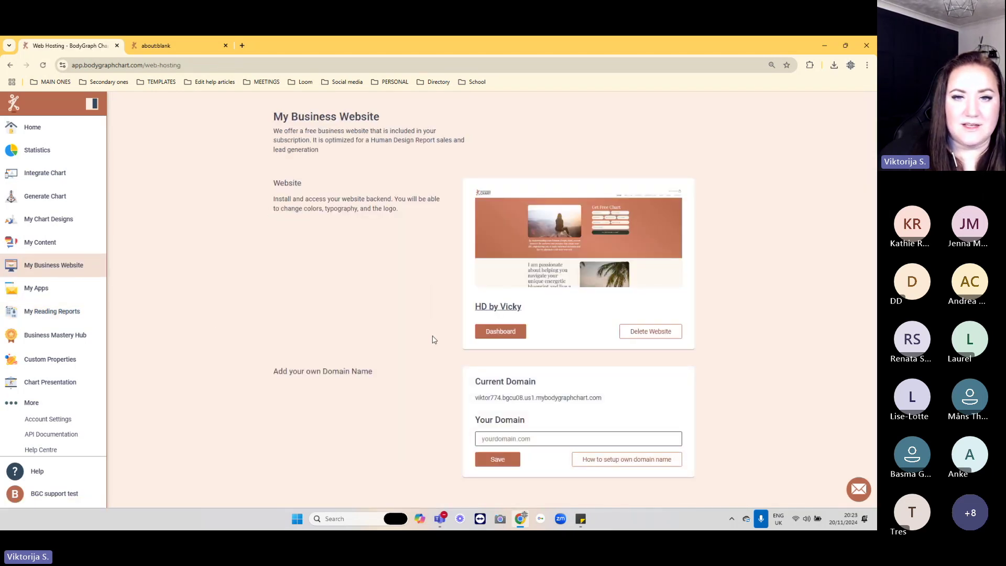
right_click(495, 309)
click(516, 319)
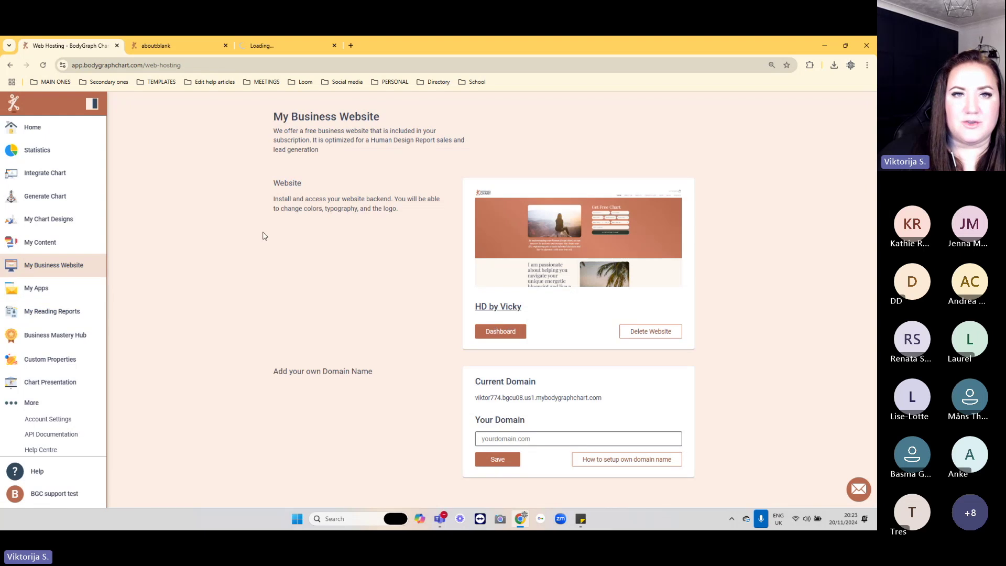
right_click(507, 332)
click(527, 339)
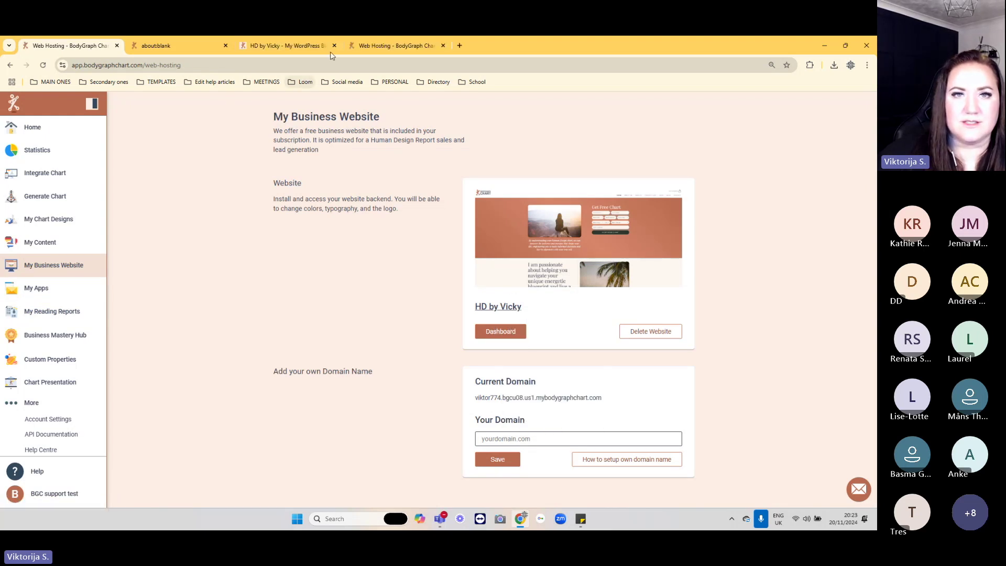
drag(351, 44, 263, 55)
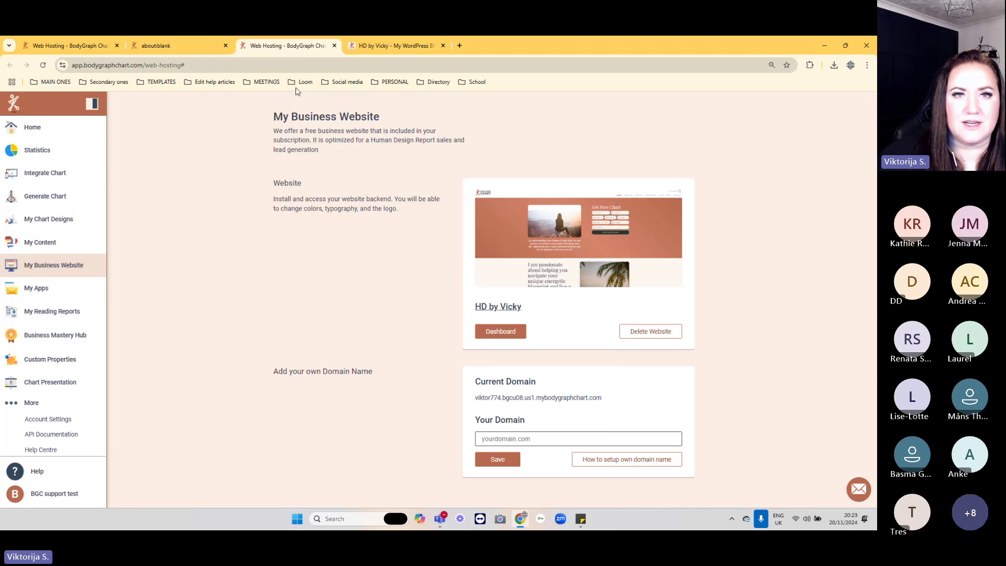
click(479, 335)
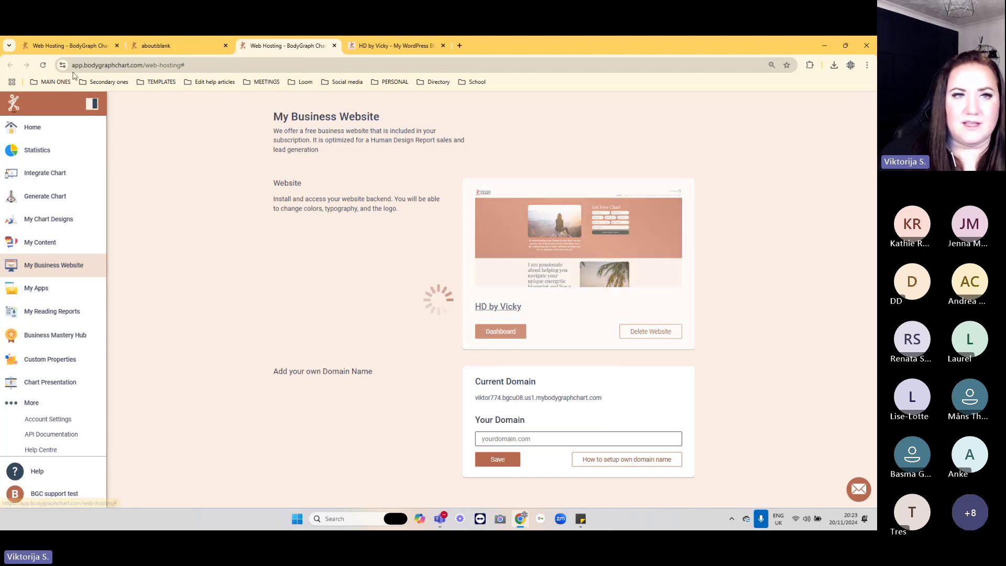
click(67, 45)
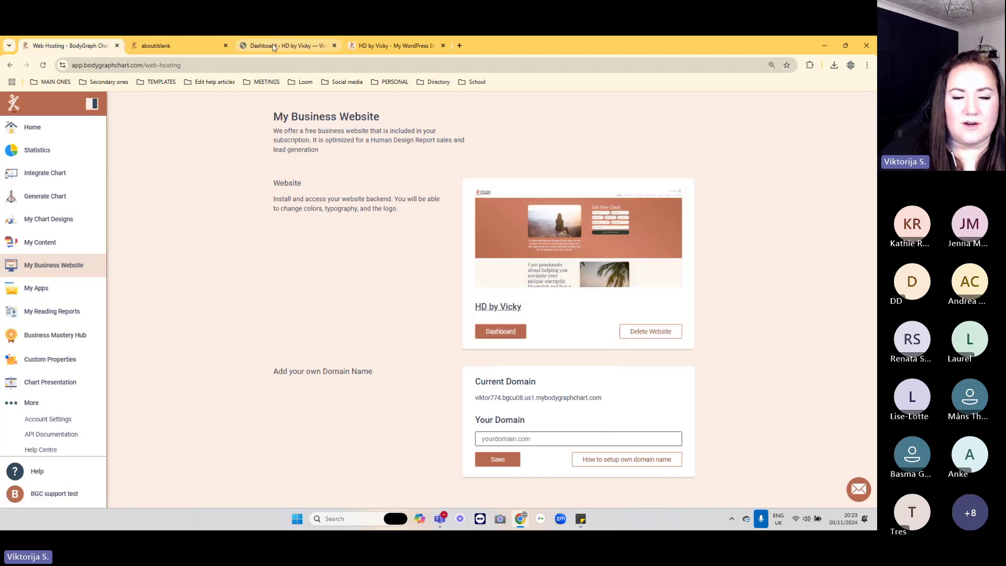
click(273, 47)
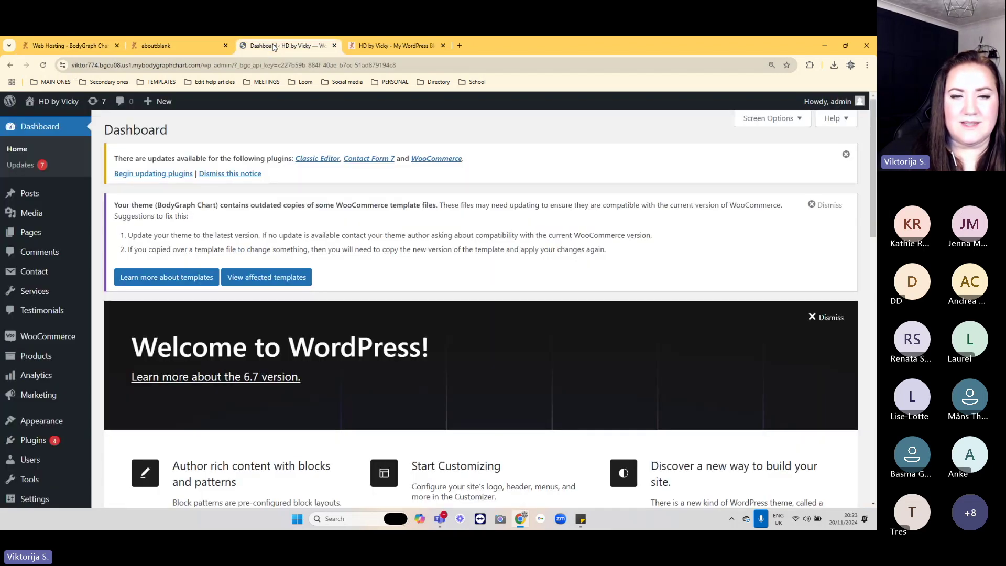
- Look over the website's home page, the WordPress dashboard and the reading reports list, and show the available actions for the Freebie report
click(355, 46)
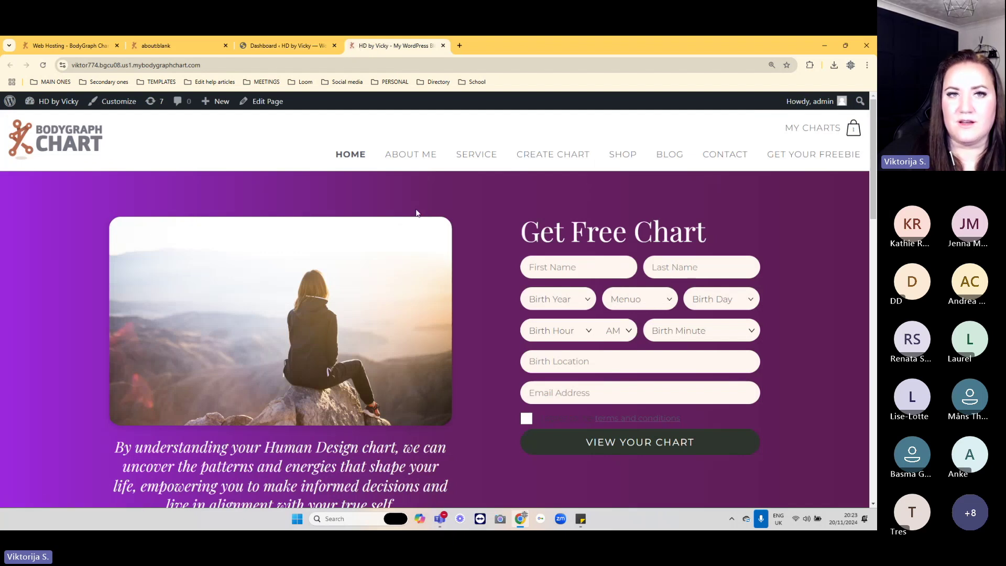
click(283, 46)
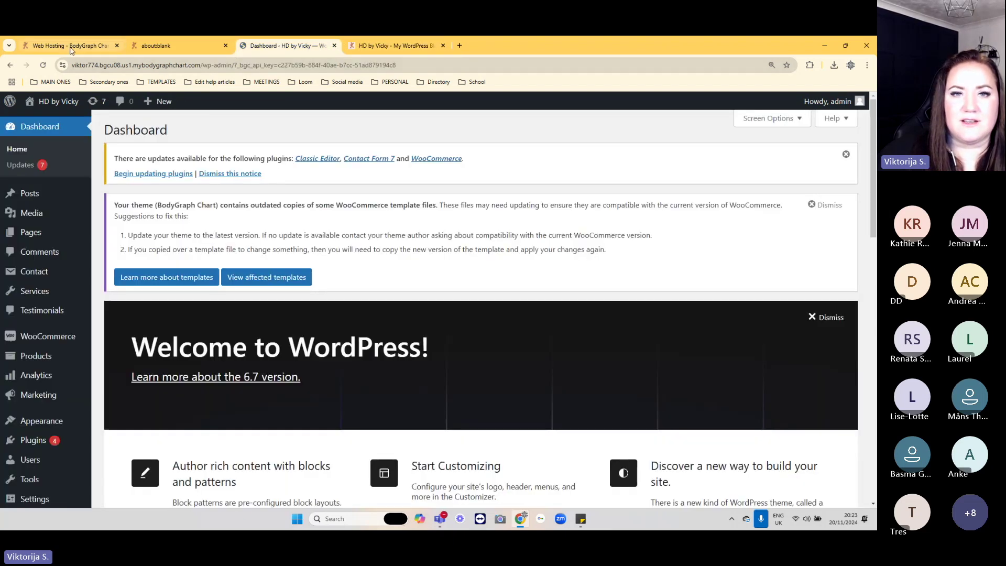
click(72, 50)
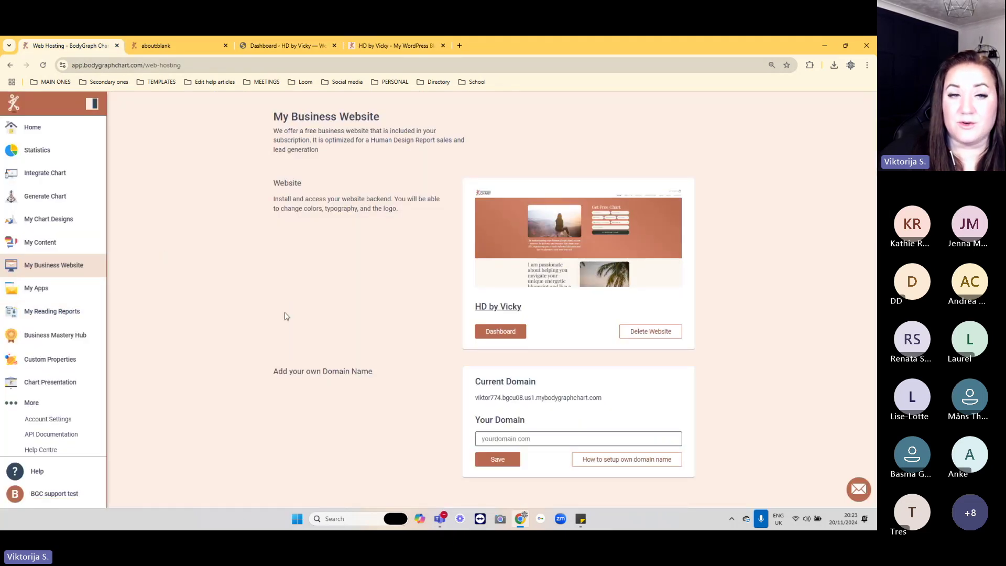
click(58, 312)
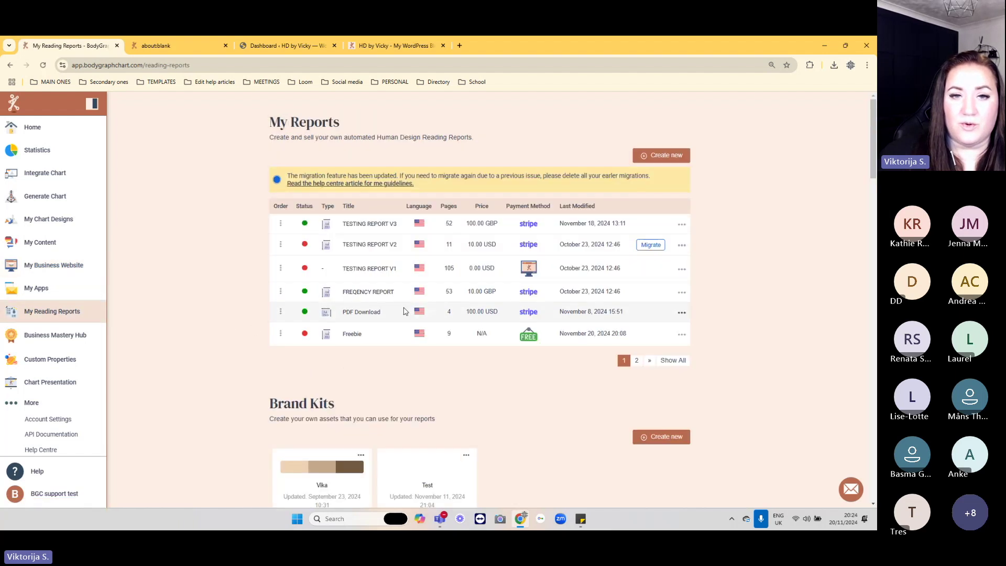
click(266, 47)
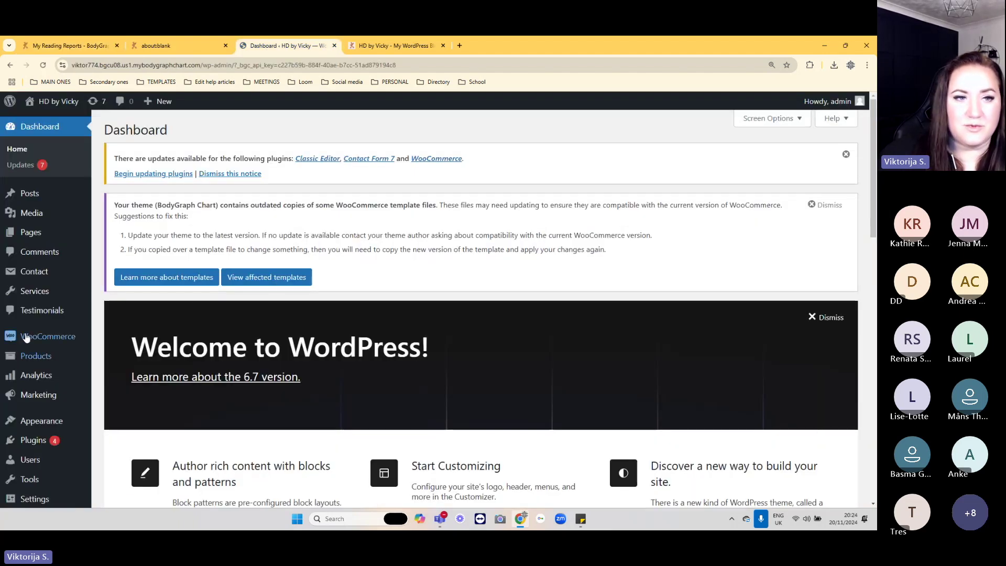
click(366, 48)
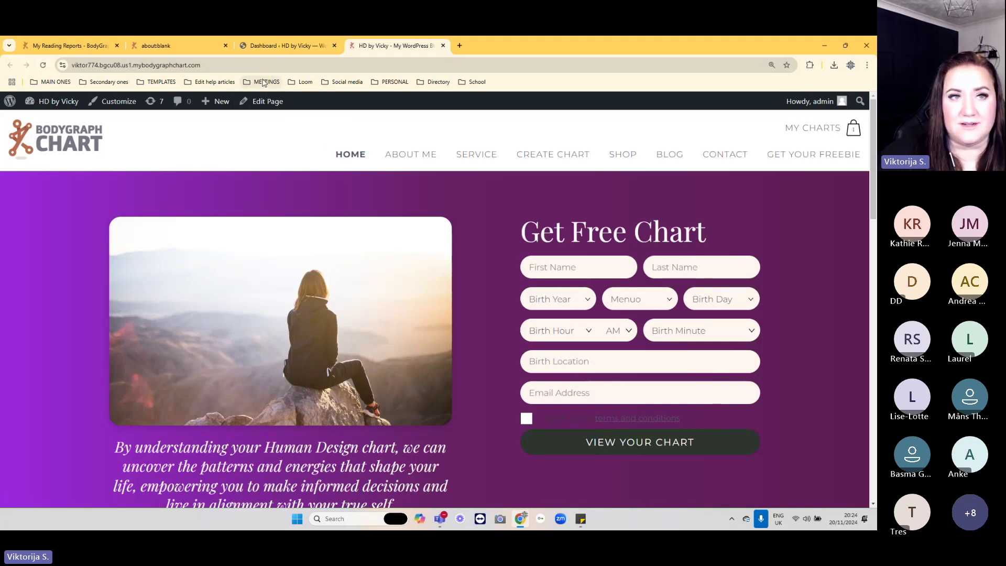
click(68, 46)
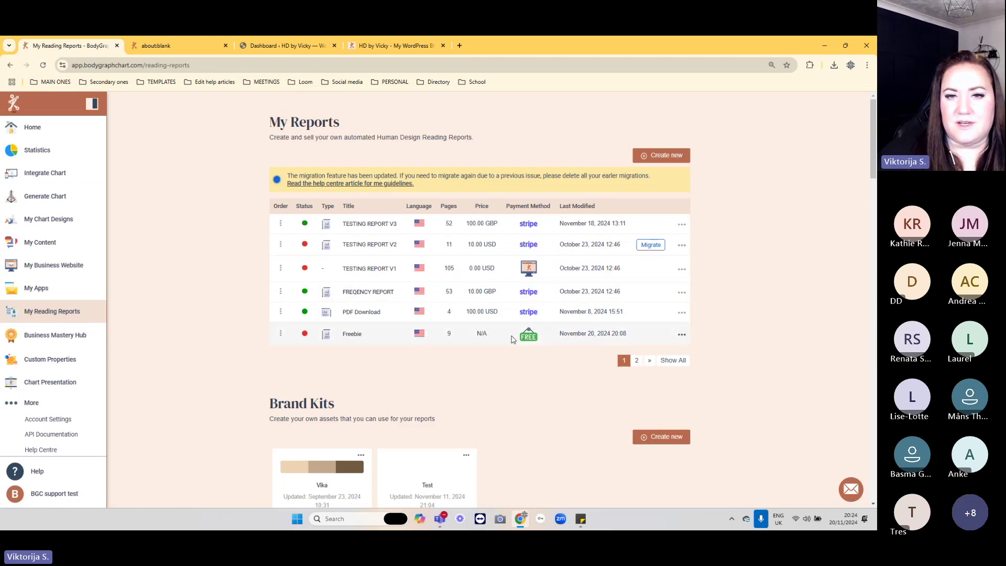
click(681, 336)
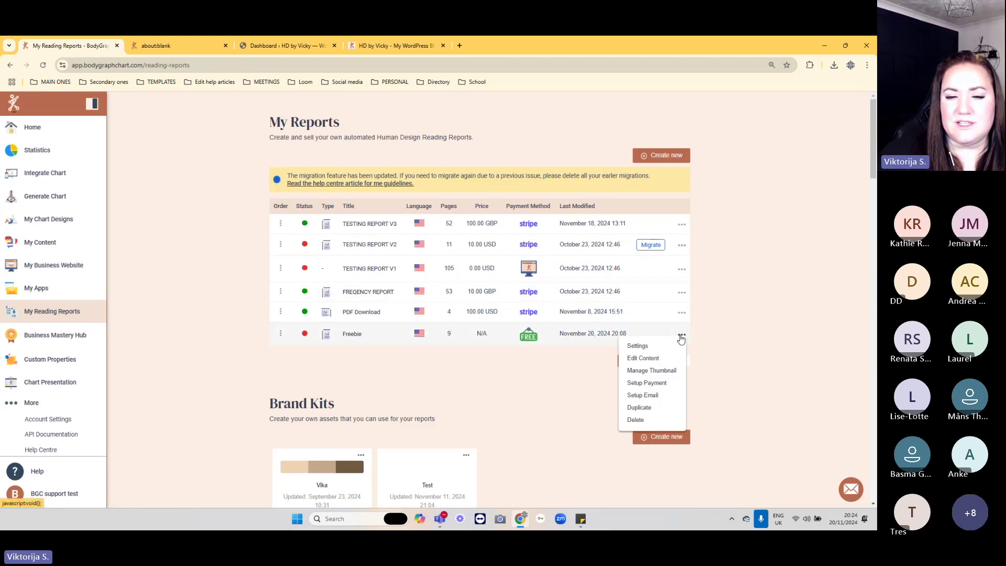
- Check which payment method integrations can be created in My Apps and view the list of existing payment method apps
click(36, 288)
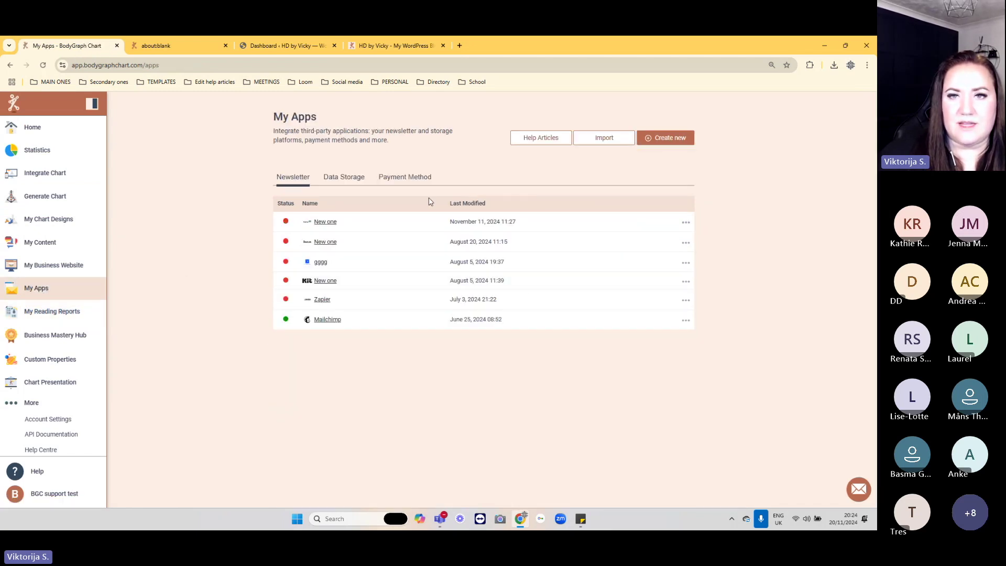
click(414, 177)
click(665, 138)
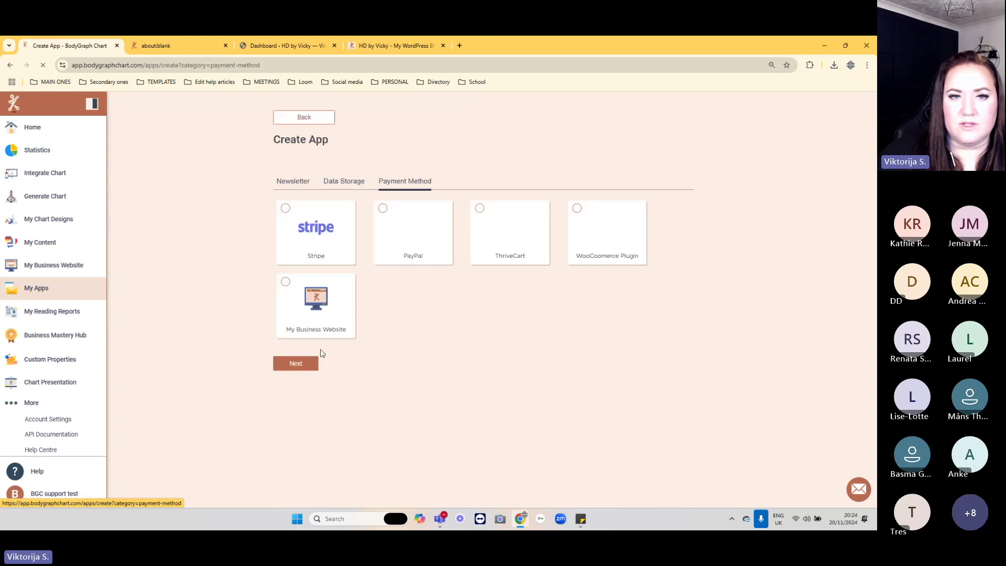
click(50, 289)
click(403, 177)
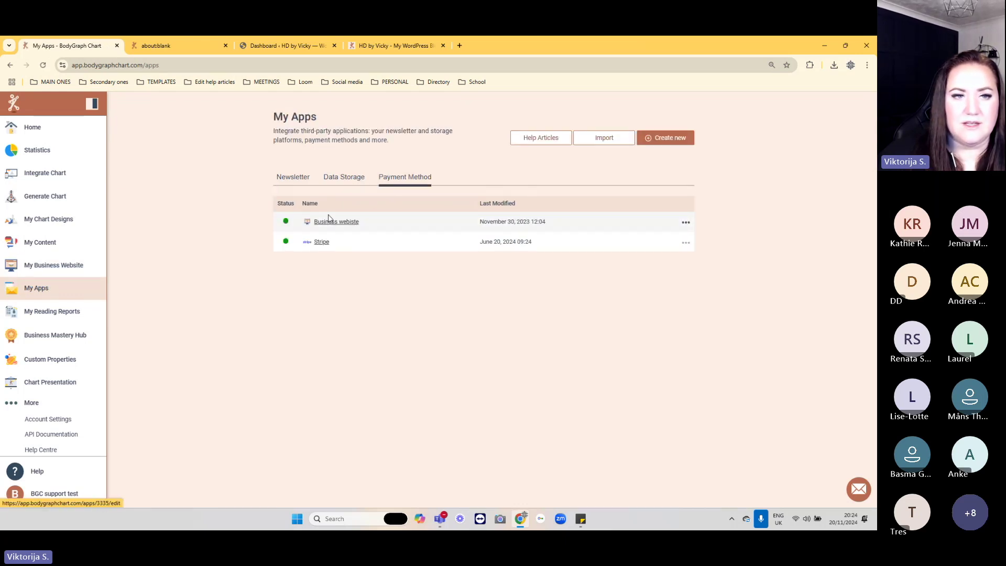
- Set up payment for the Freebie report in My Reading Reports with the Business webiste app, amount 0 and currency USD
click(68, 321)
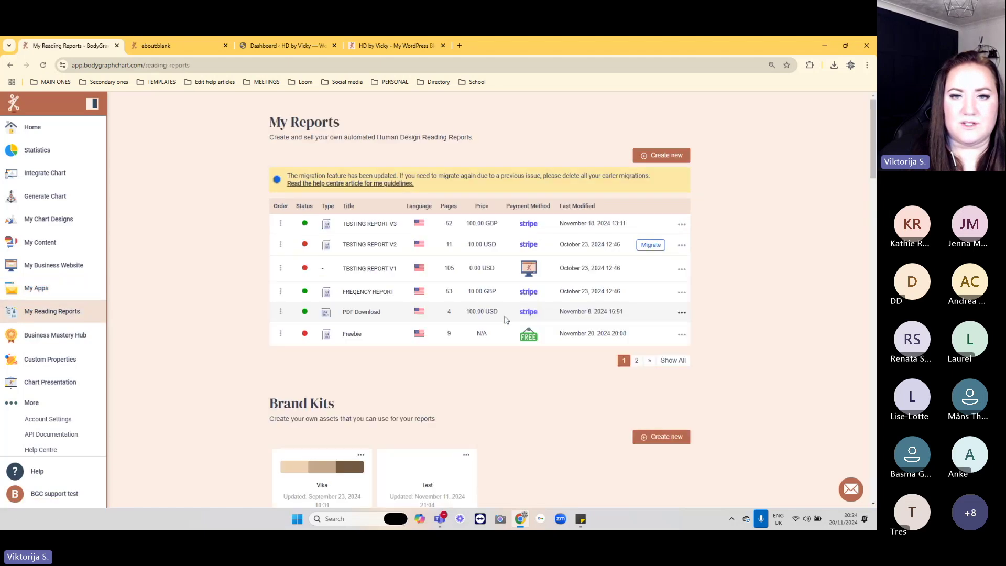
click(682, 335)
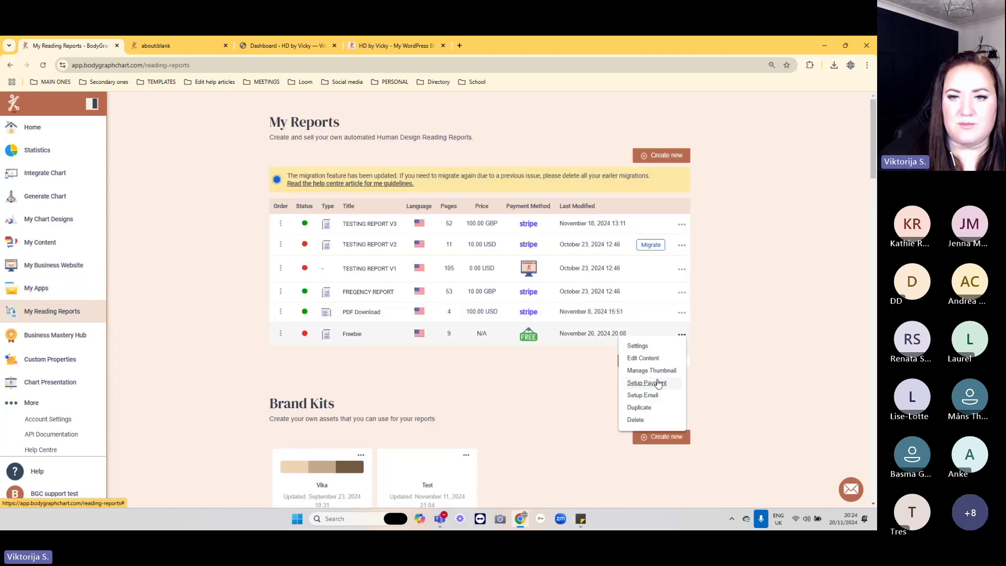
click(634, 383)
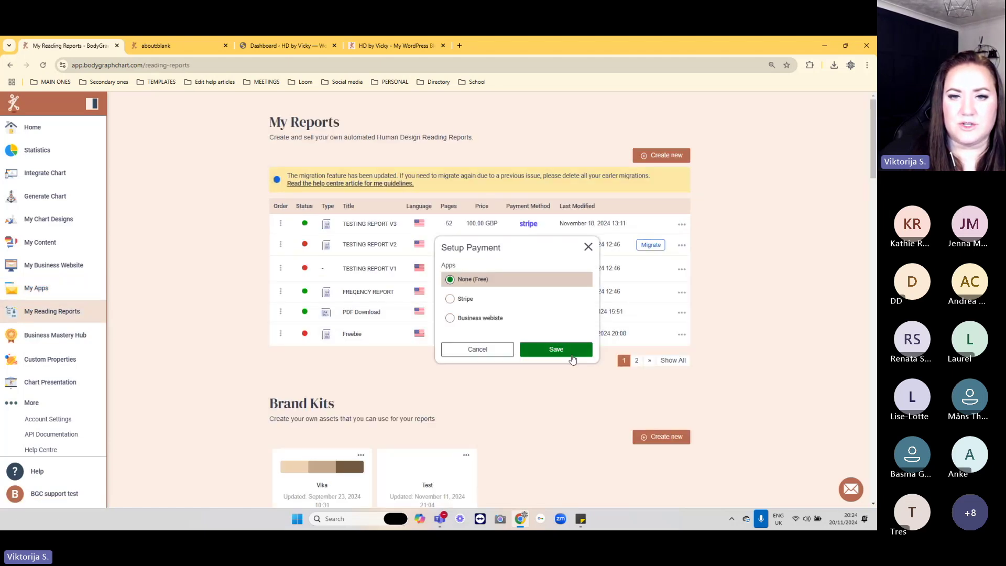
click(454, 317)
click(471, 333)
text(00)
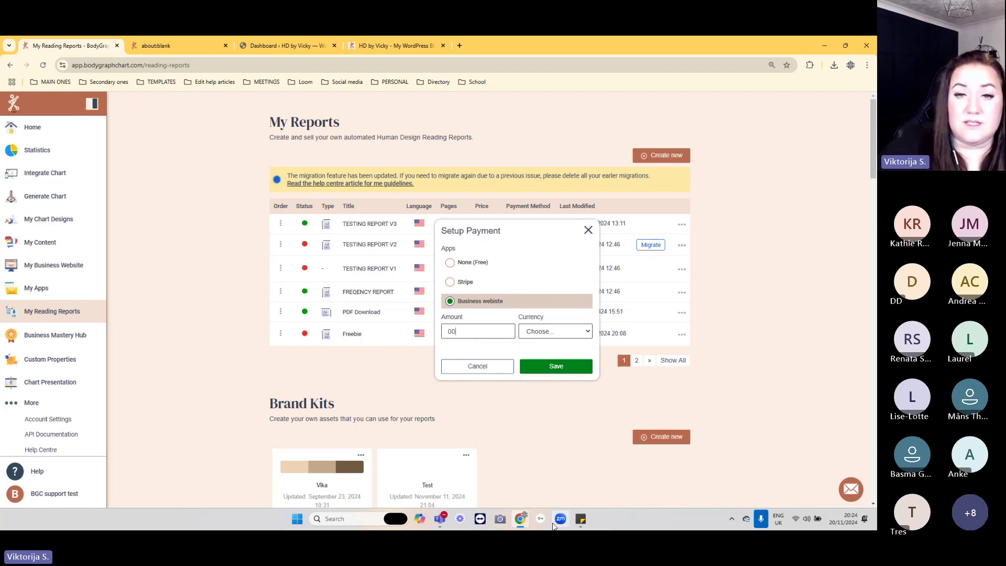
key(BackSpace)
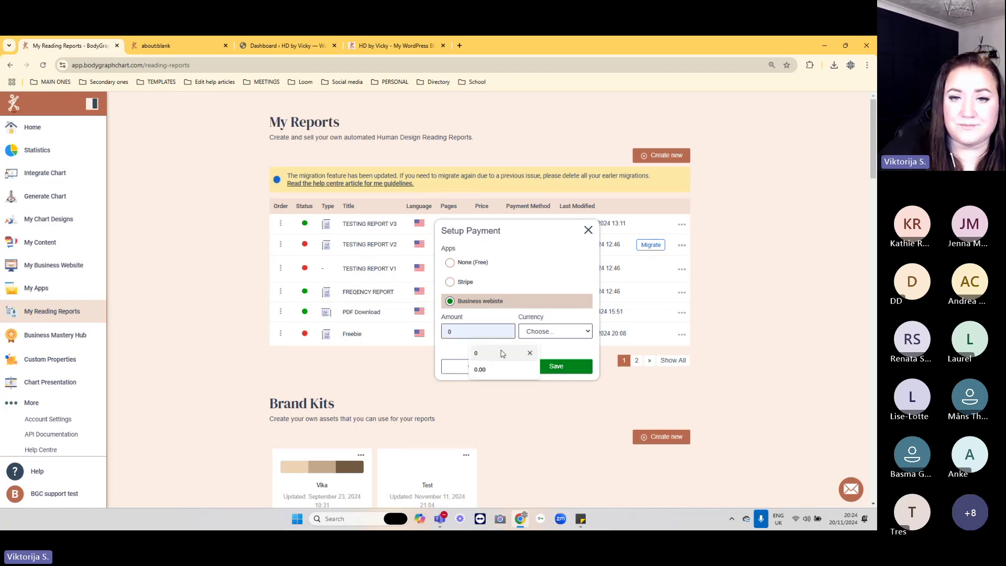
click(553, 339)
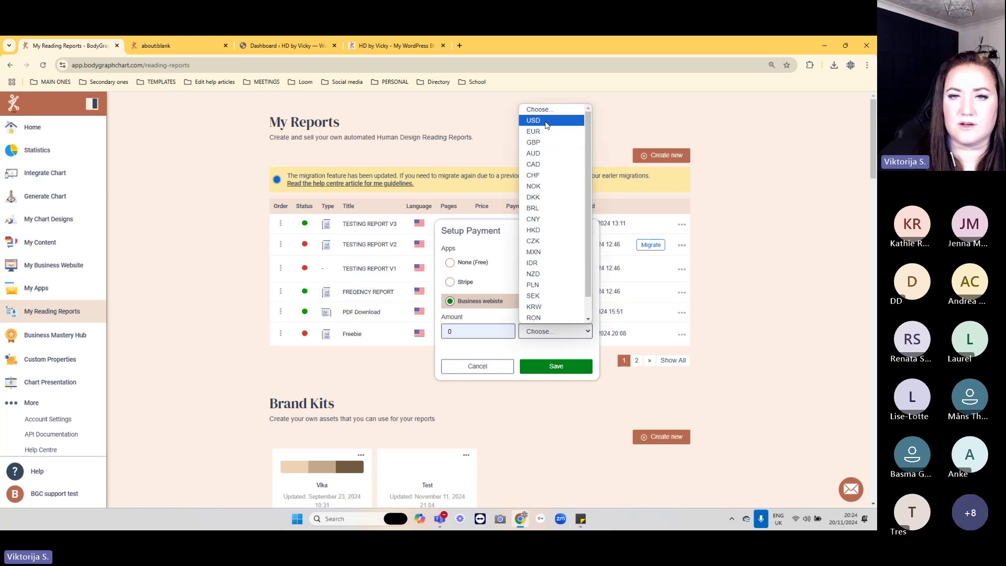
click(576, 120)
click(545, 371)
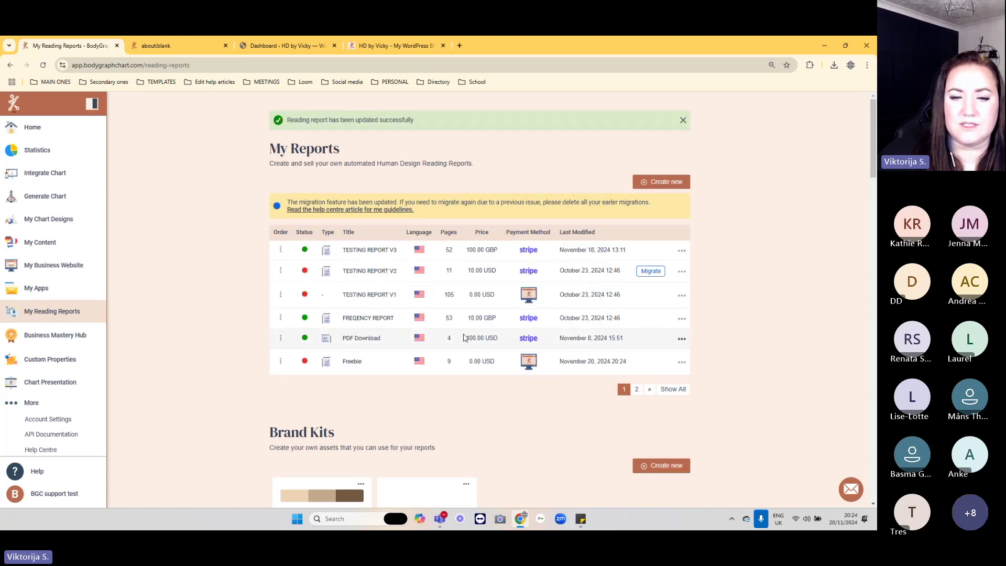
- Open the Freebie product for editing from the product list in the WordPress dashboard
click(296, 49)
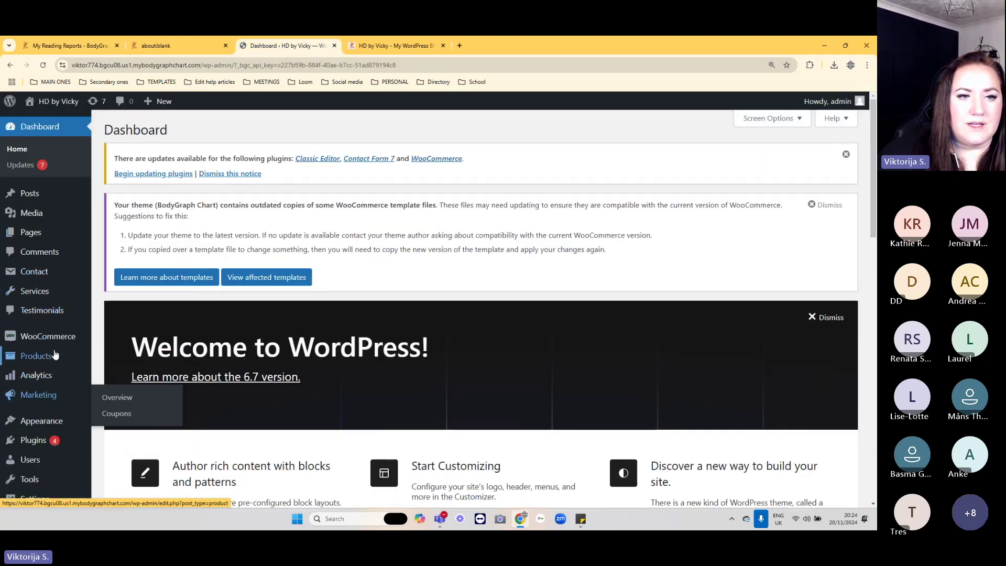
click(125, 359)
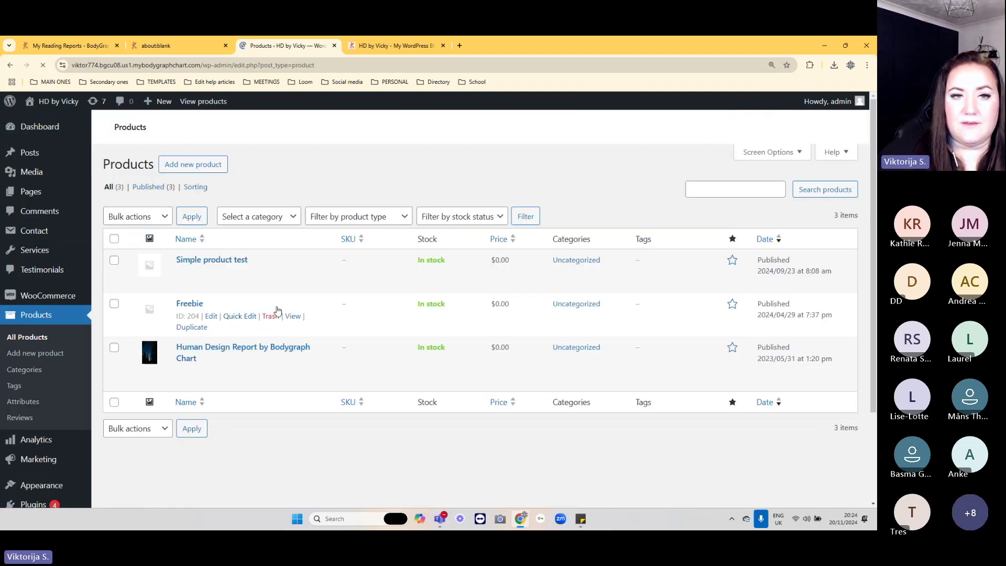
scroll(294, 302, down, 2)
scroll(294, 303, down, 2)
mouse_move(207, 352)
scroll(313, 367, up, 3)
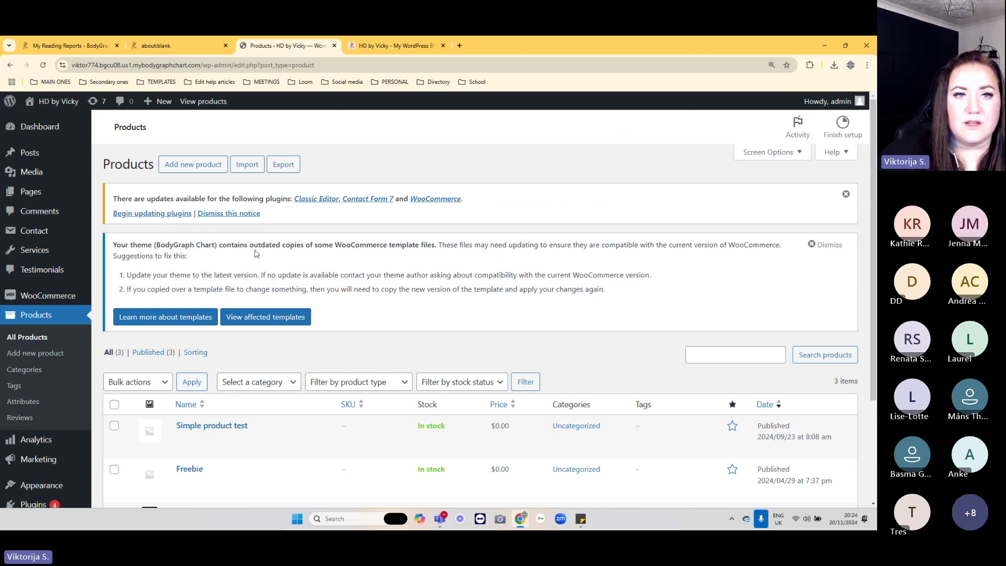
scroll(309, 256, down, 3)
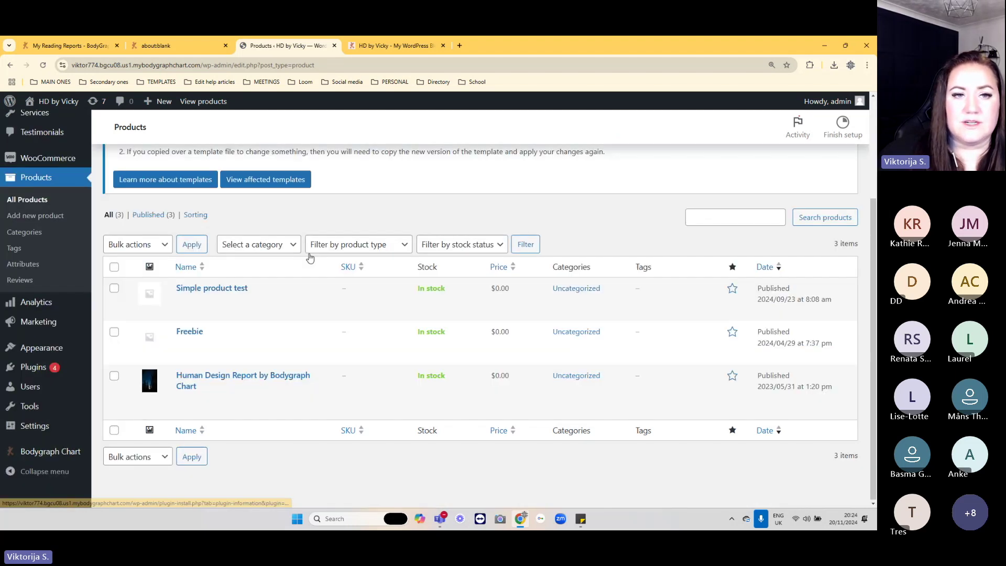
click(190, 331)
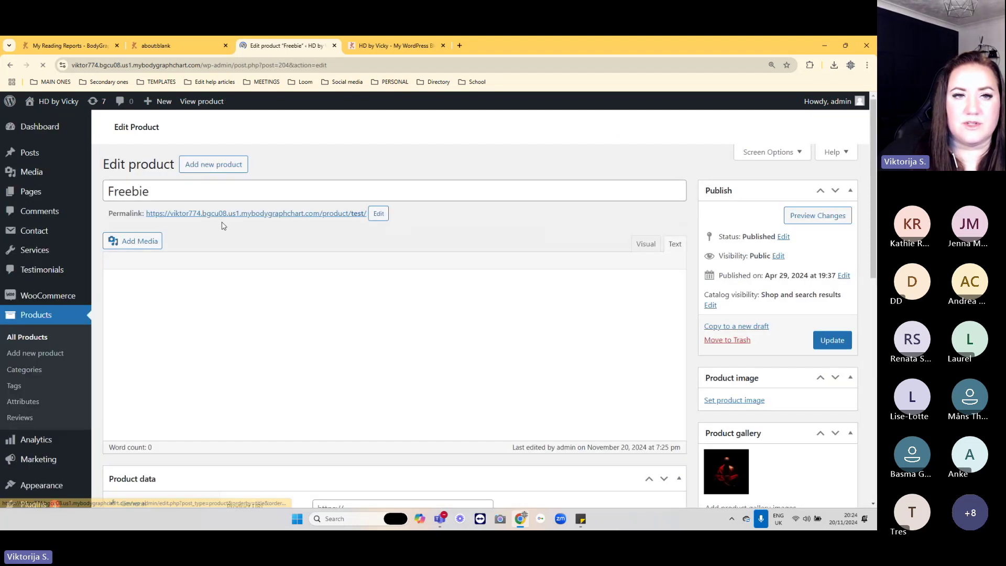
- Check the Freebie product's title, product type and regular price in its general product data
scroll(223, 226, down, 3)
drag(151, 175, 111, 168)
click(238, 388)
scroll(729, 433, down, 3)
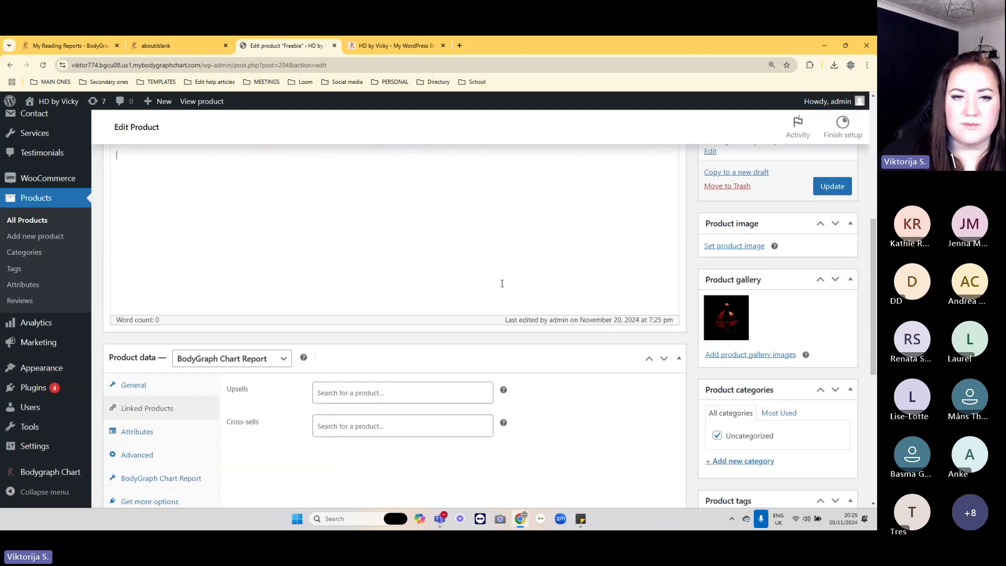
scroll(502, 284, down, 2)
click(160, 297)
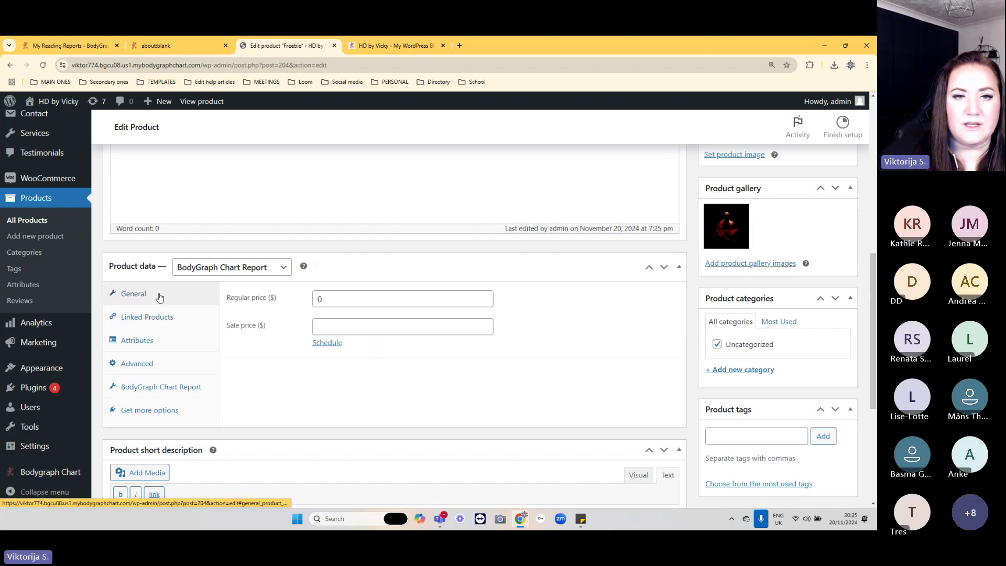
click(339, 298)
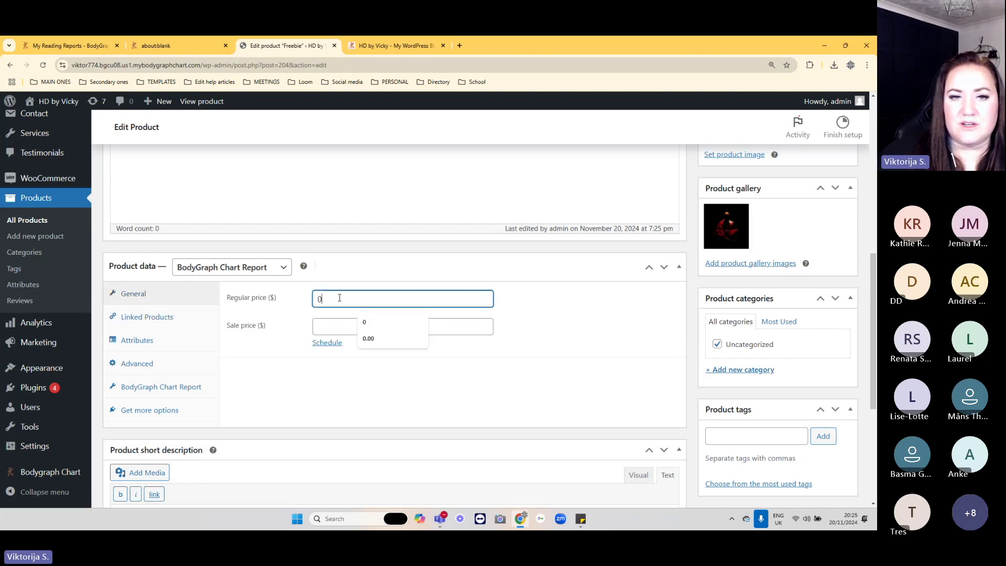
click(267, 361)
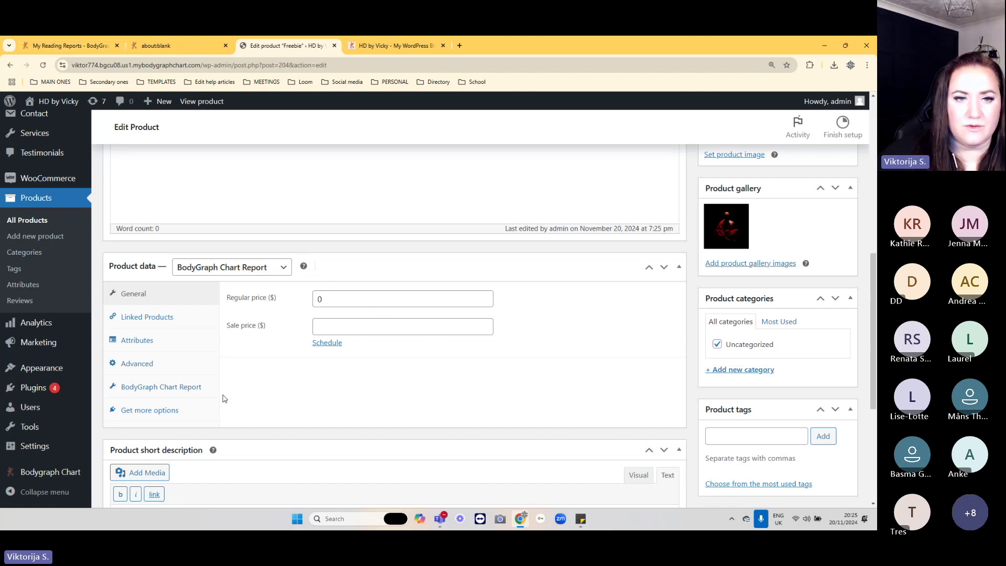
- Link the product to the Freebie (My Business Website) report in its BodyGraph Chart Report data and update the product
click(199, 388)
click(438, 300)
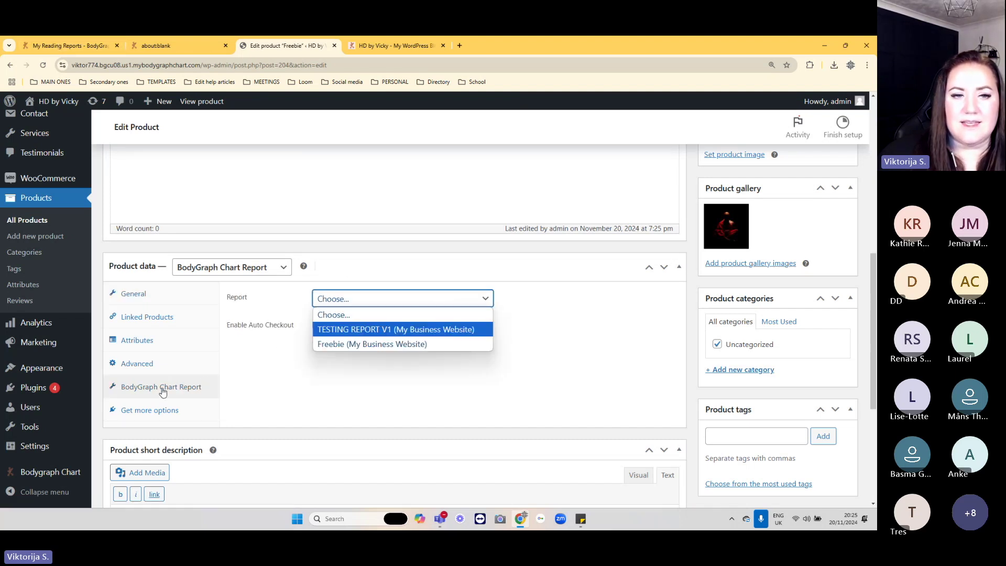
click(354, 344)
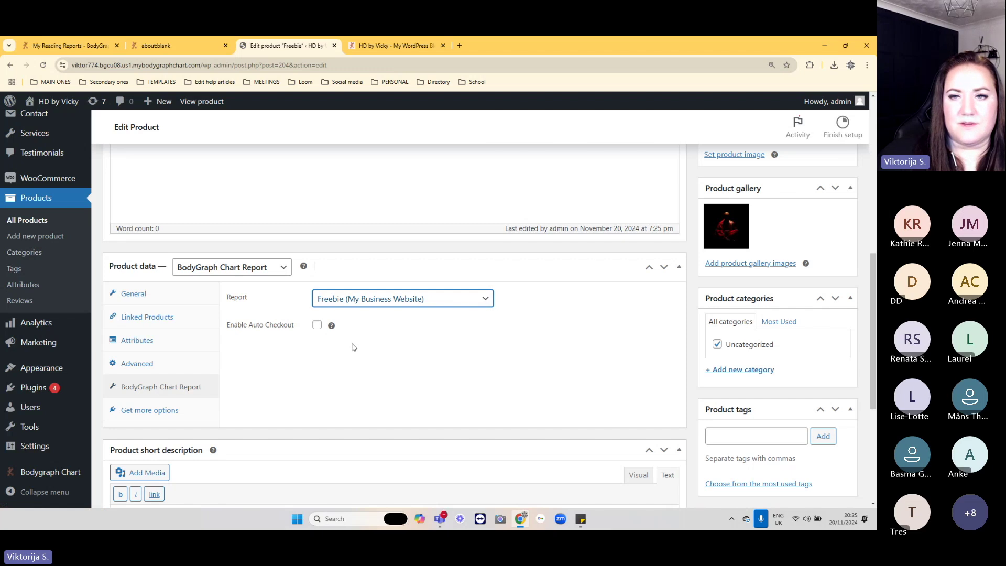
scroll(717, 268, up, 5)
scroll(690, 285, down, 3)
click(832, 186)
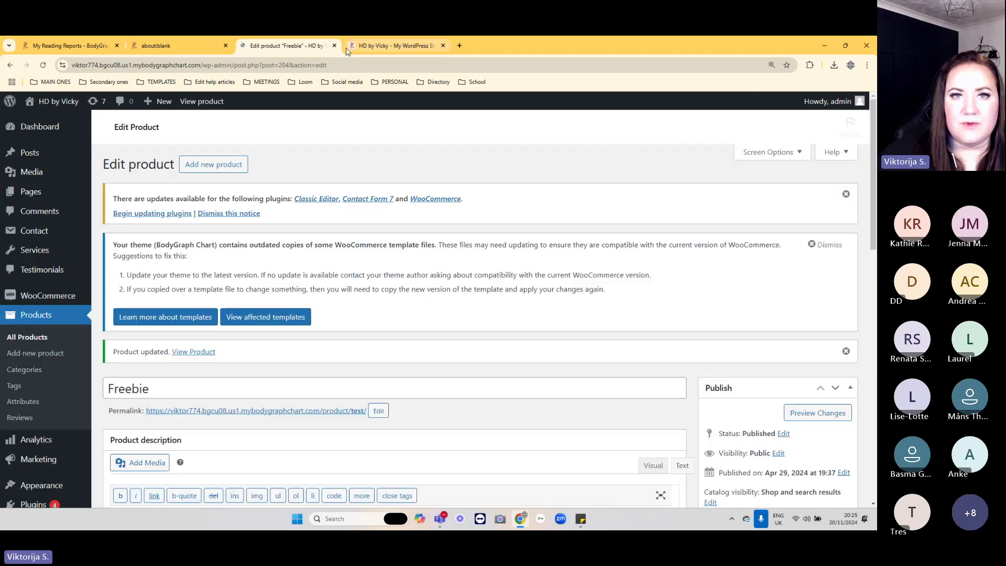
- Open the shop page of the business website, reload it and look through the listed products
click(393, 45)
click(623, 154)
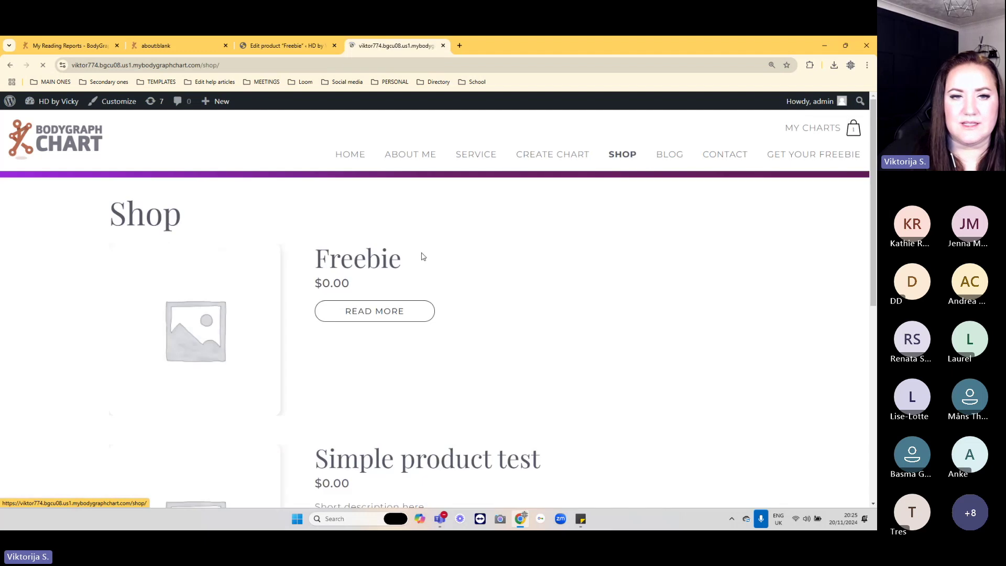
scroll(393, 244, down, 3)
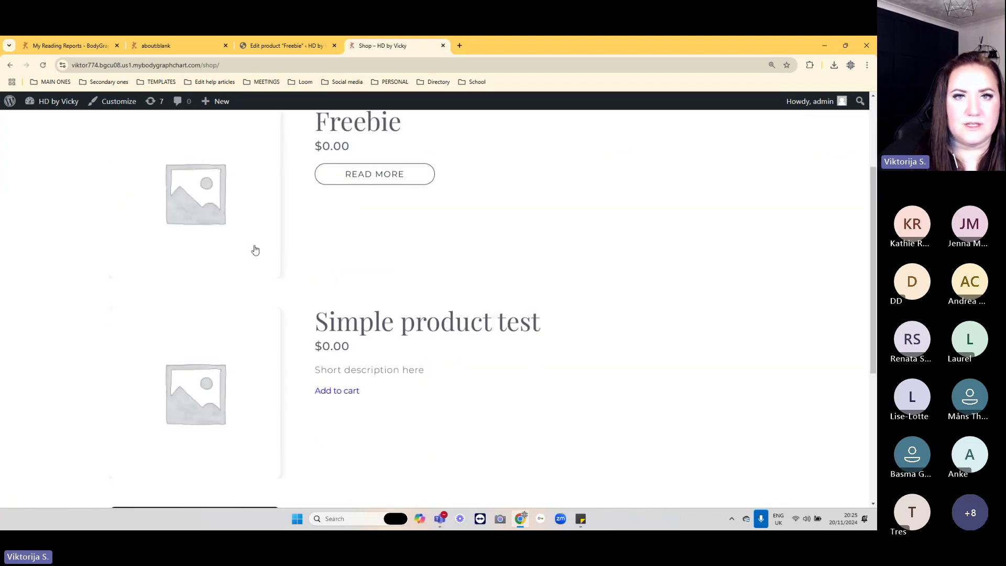
scroll(209, 256, up, 3)
click(42, 67)
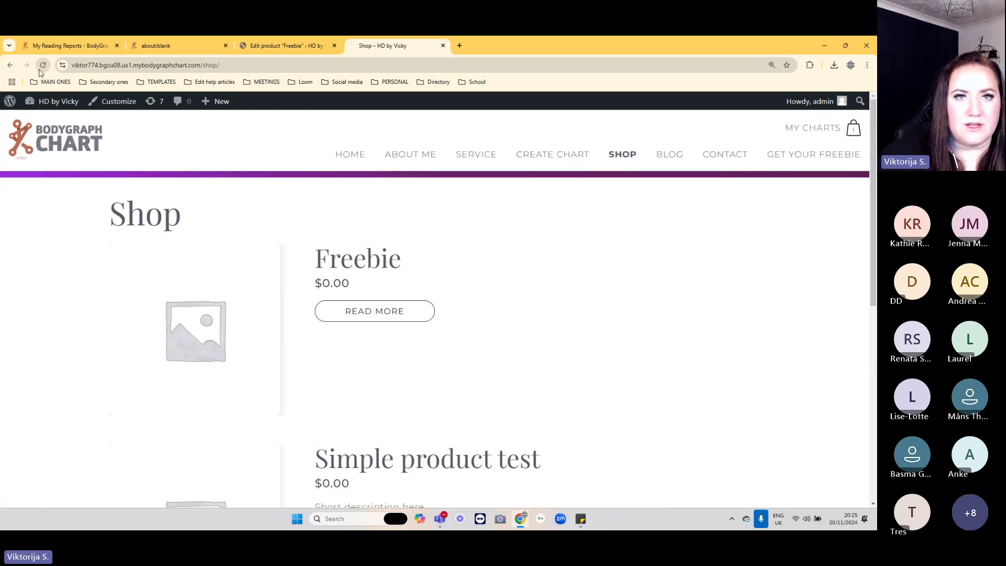
scroll(294, 296, down, 6)
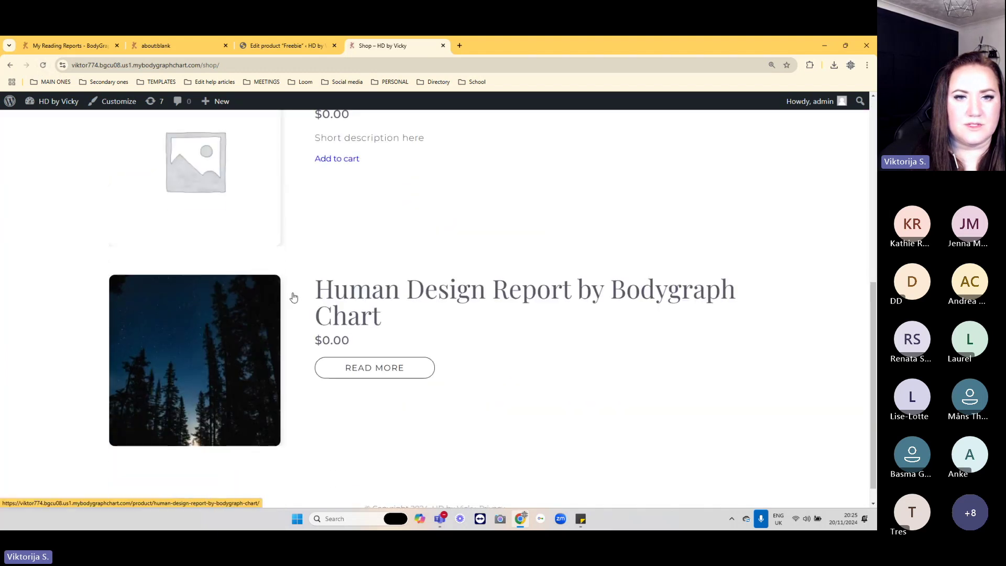
- Check the Freebie product's image and gallery settings in the product editor, then return to its listing in the shop
click(279, 51)
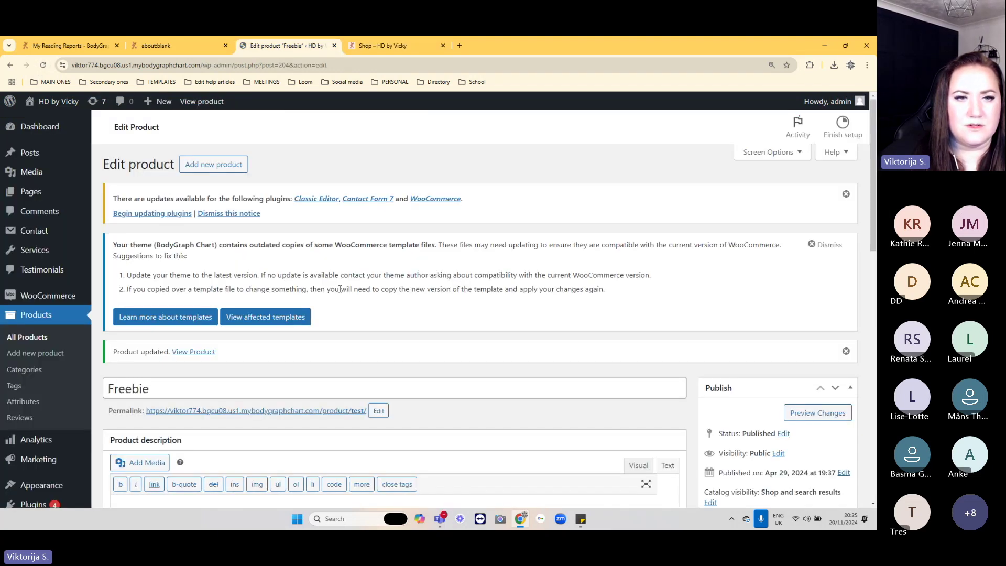
scroll(346, 286, down, 6)
scroll(413, 292, down, 3)
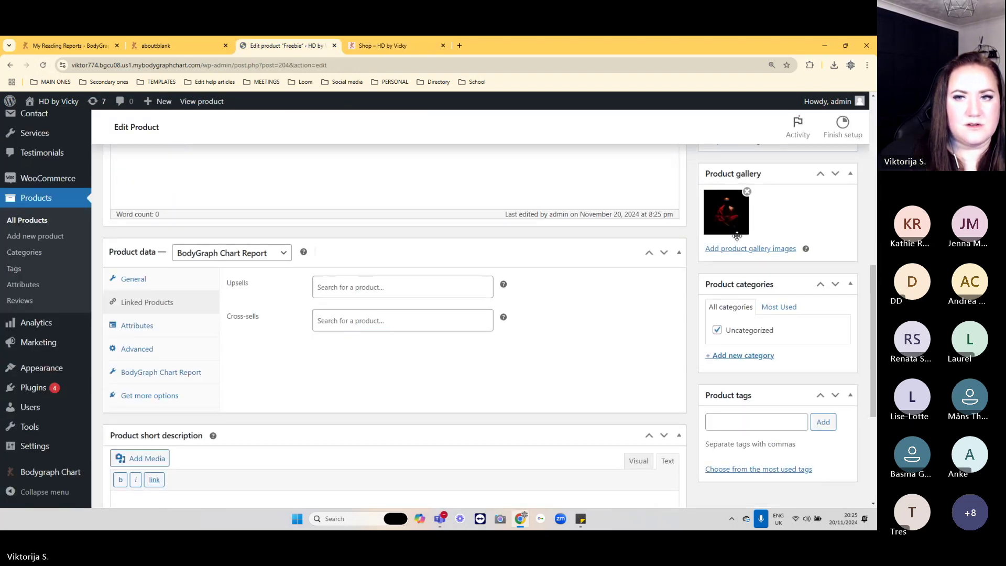
scroll(447, 339, up, 1)
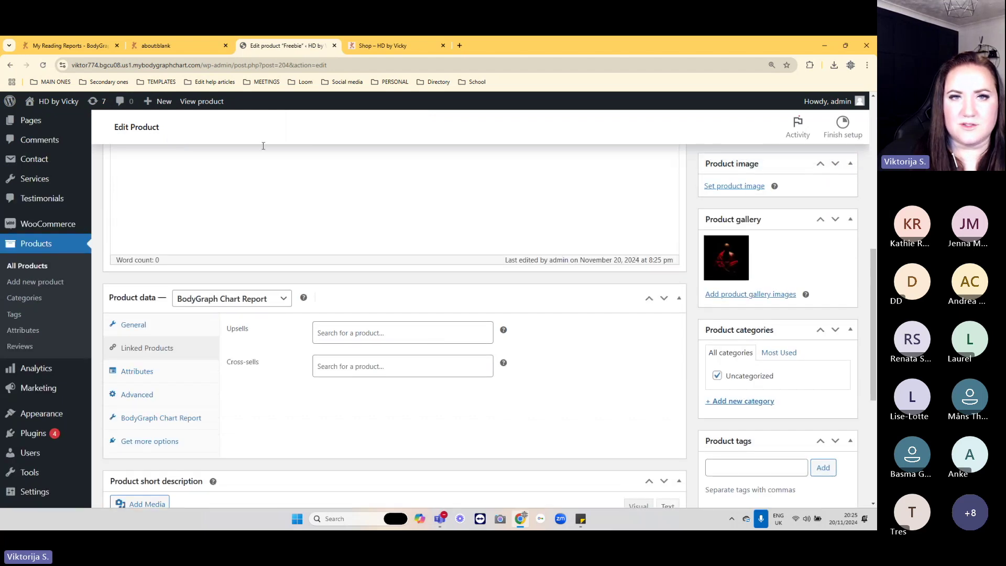
click(365, 44)
scroll(341, 243, up, 8)
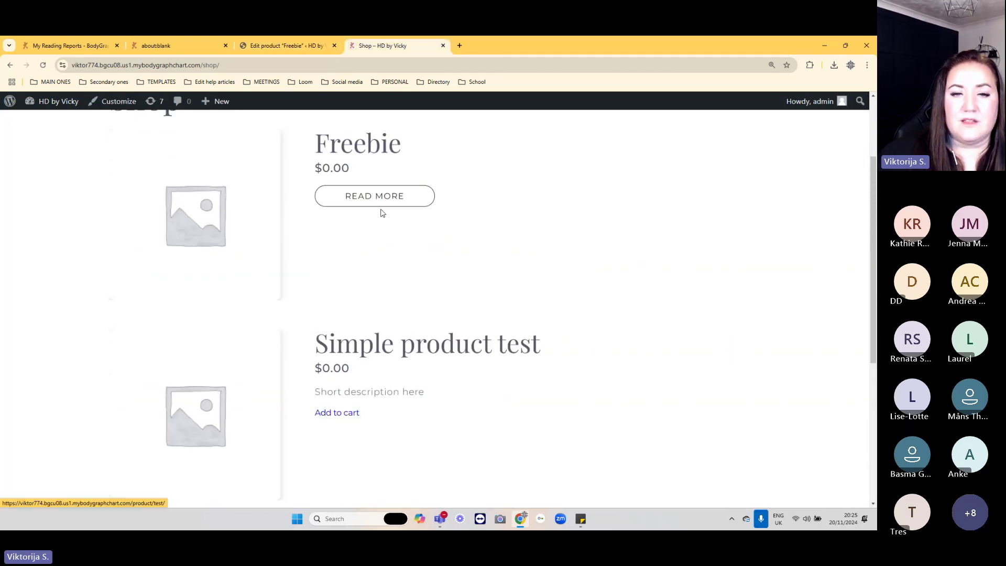
- Look over the Freebie and Simple product test listings in the shop and open the website's Get your freebie page
scroll(471, 234, up, 3)
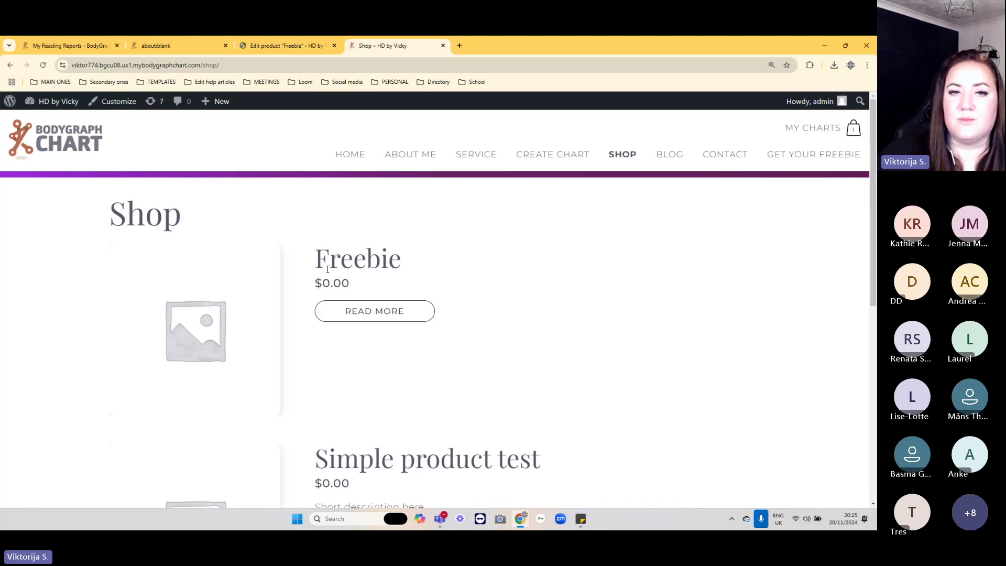
scroll(338, 278, down, 1)
scroll(346, 284, up, 1)
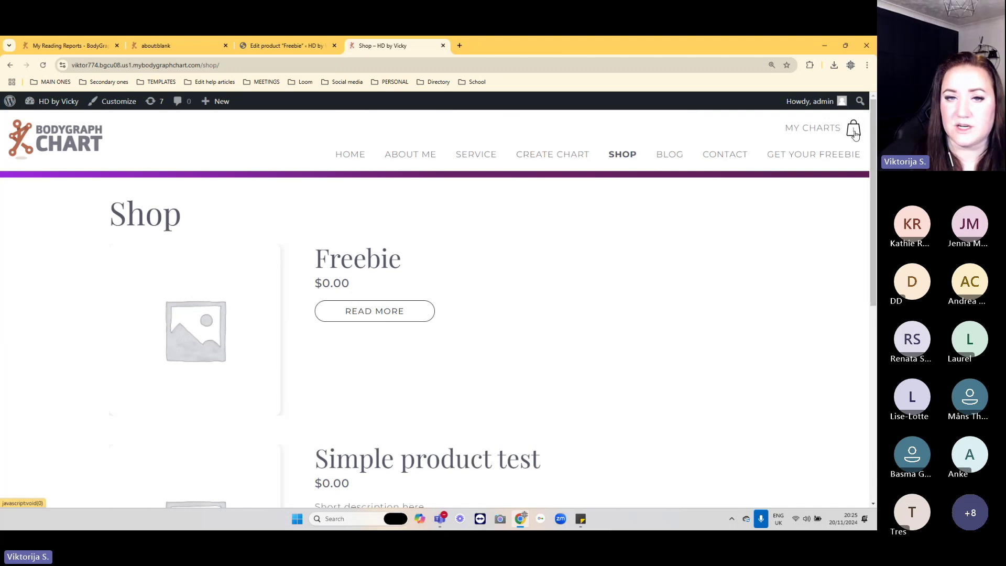
scroll(457, 269, down, 1)
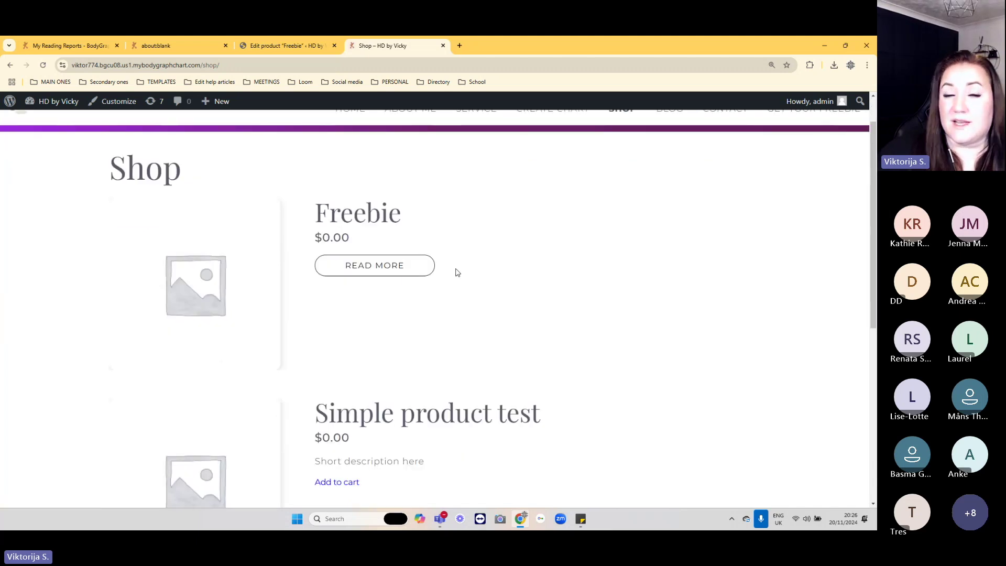
scroll(457, 276, up, 1)
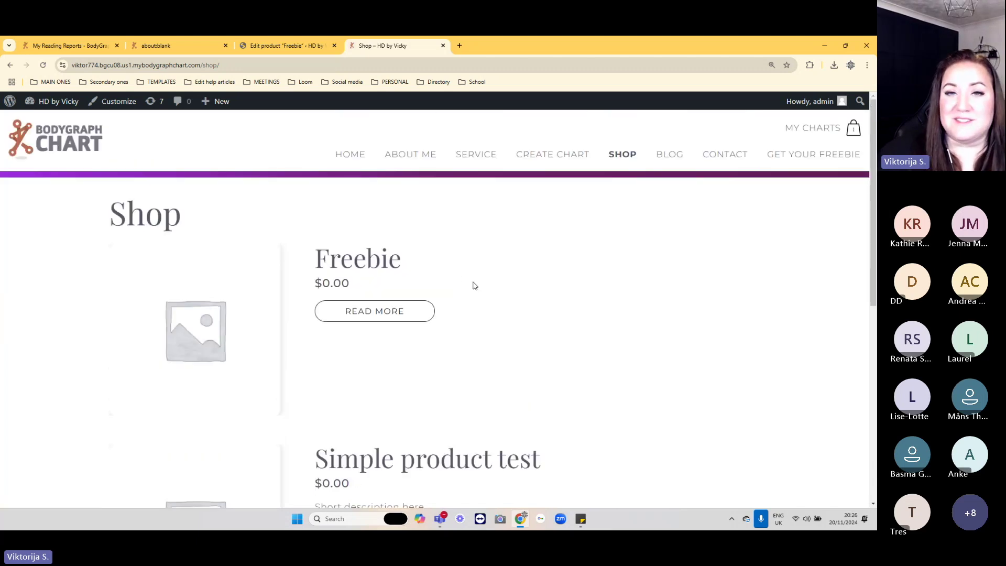
scroll(446, 289, down, 1)
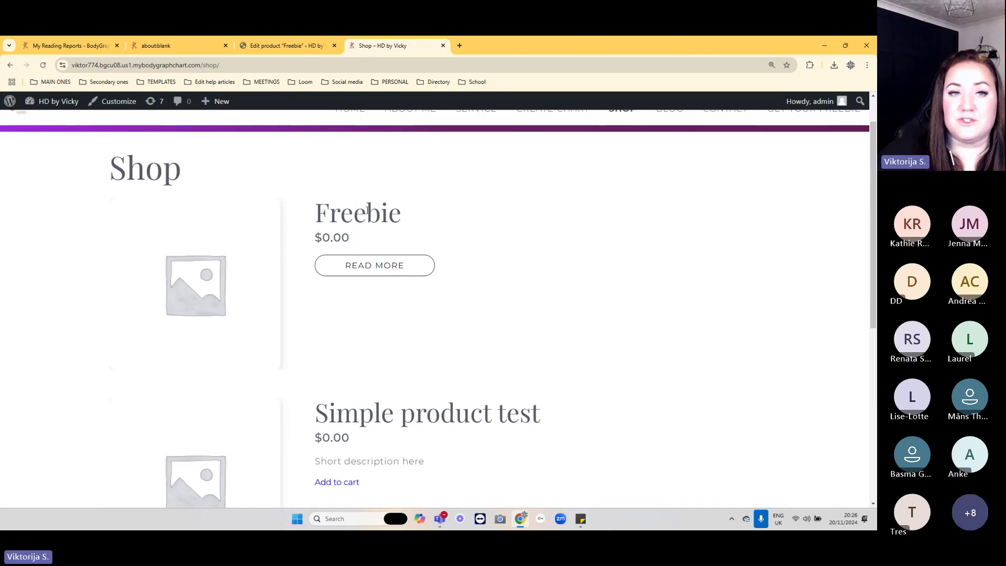
scroll(275, 391, down, 2)
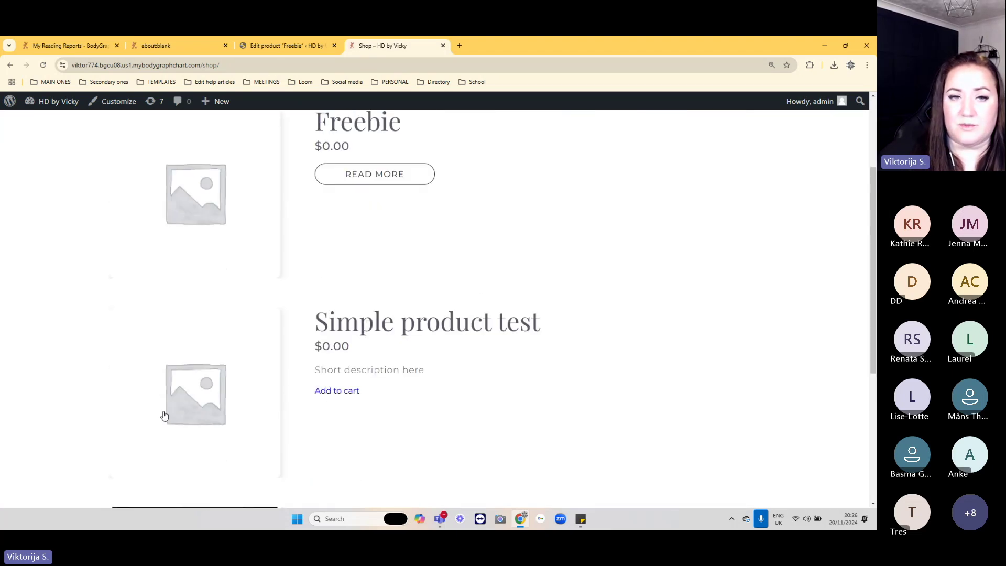
scroll(660, 297, up, 3)
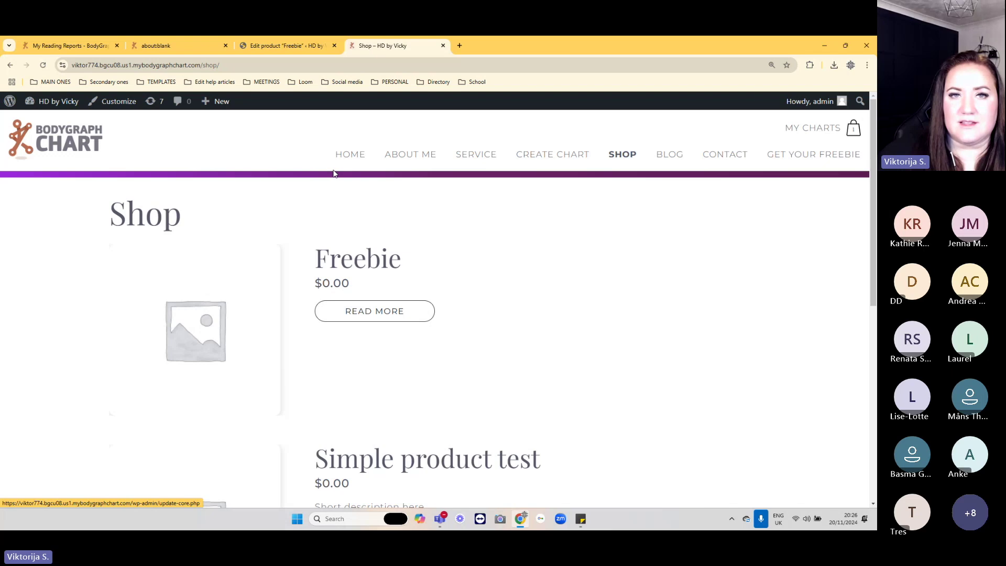
click(789, 157)
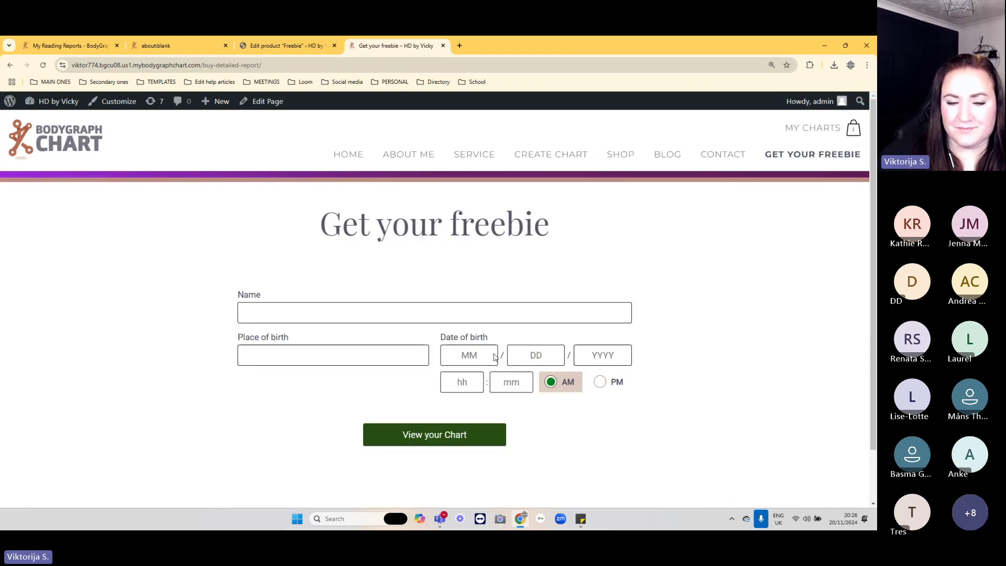
- Fill in the Get your freebie form with the name Test and London, England, United Kingdom as place of birth
click(251, 313)
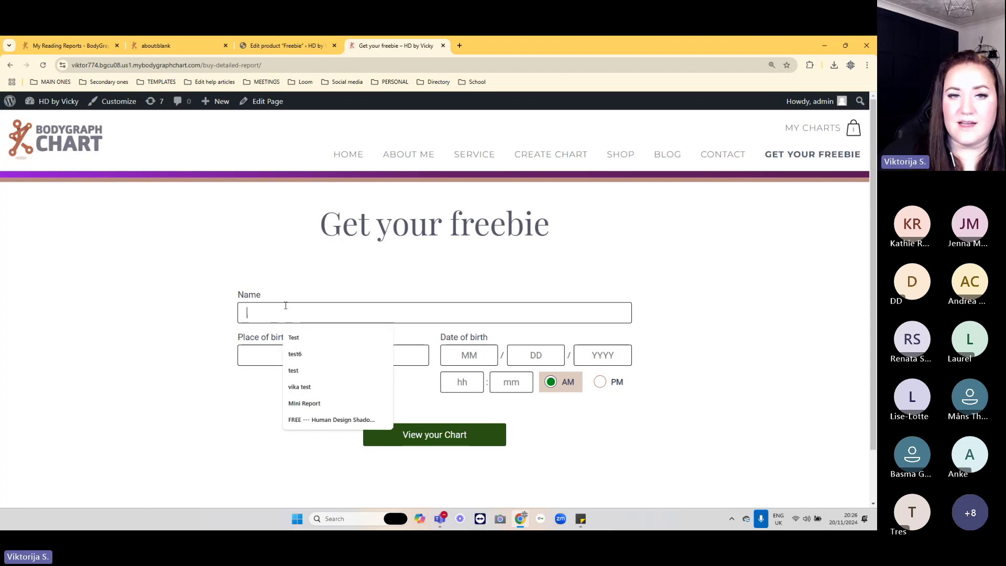
click(304, 338)
click(262, 354)
text(lon)
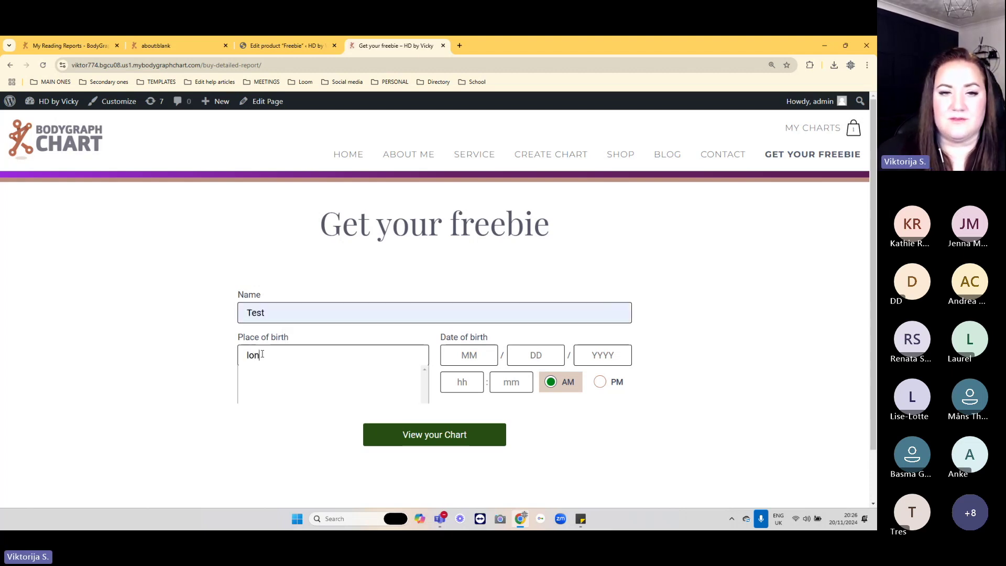
click(283, 373)
click(484, 352)
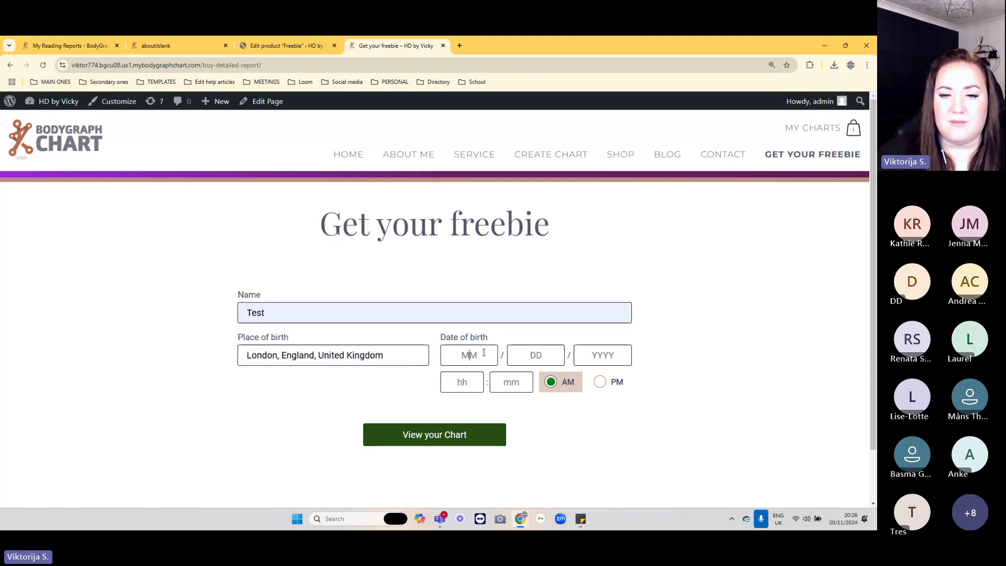
- Check the Download Chart as PDF and Reading Reports settings of the test6 embed code, then leave it
click(75, 48)
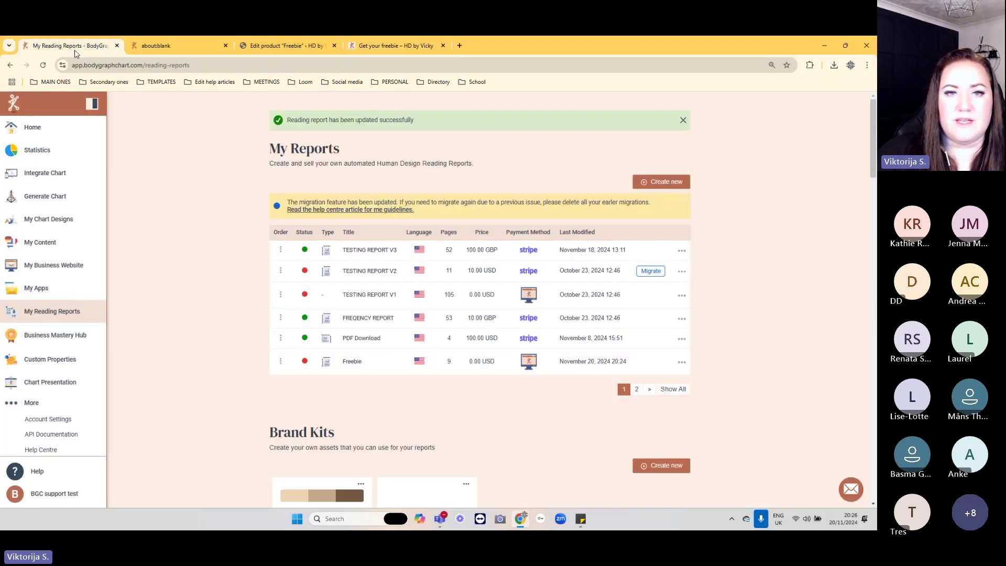
click(46, 173)
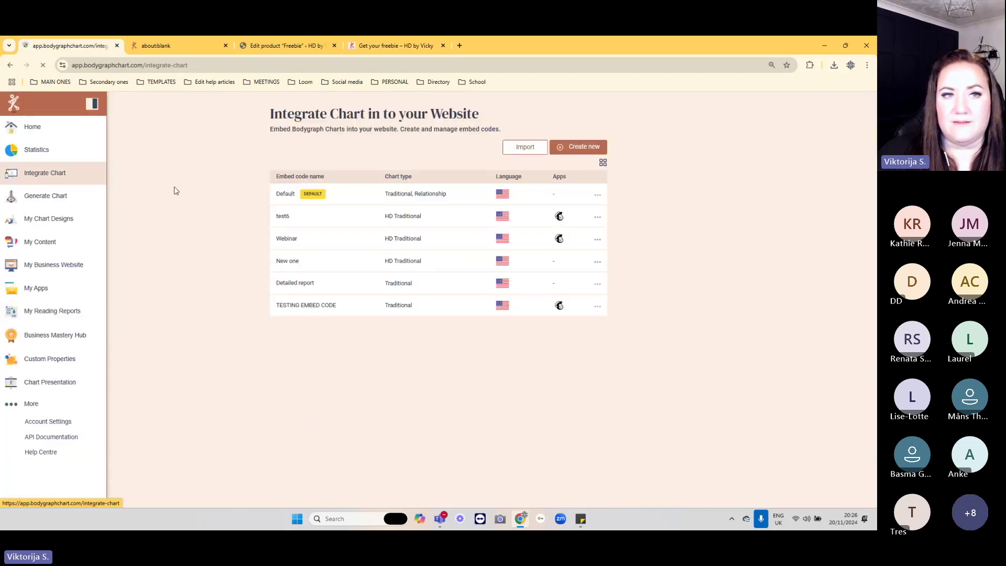
click(282, 217)
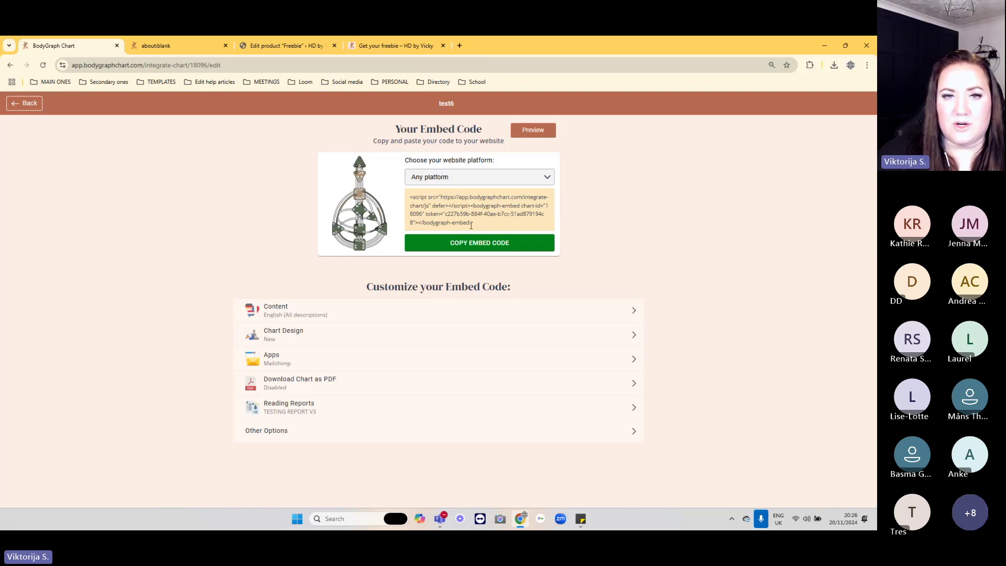
click(291, 386)
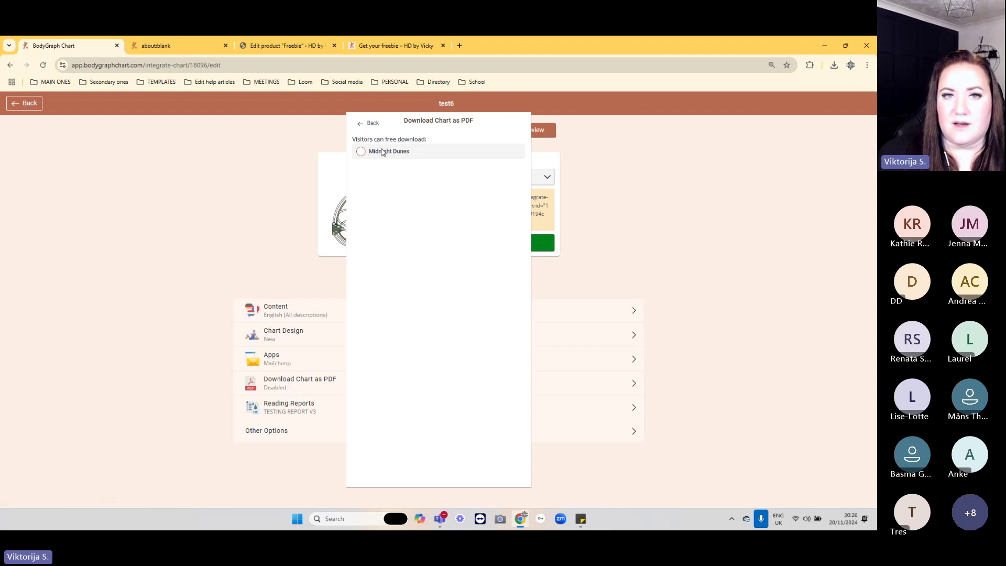
click(362, 126)
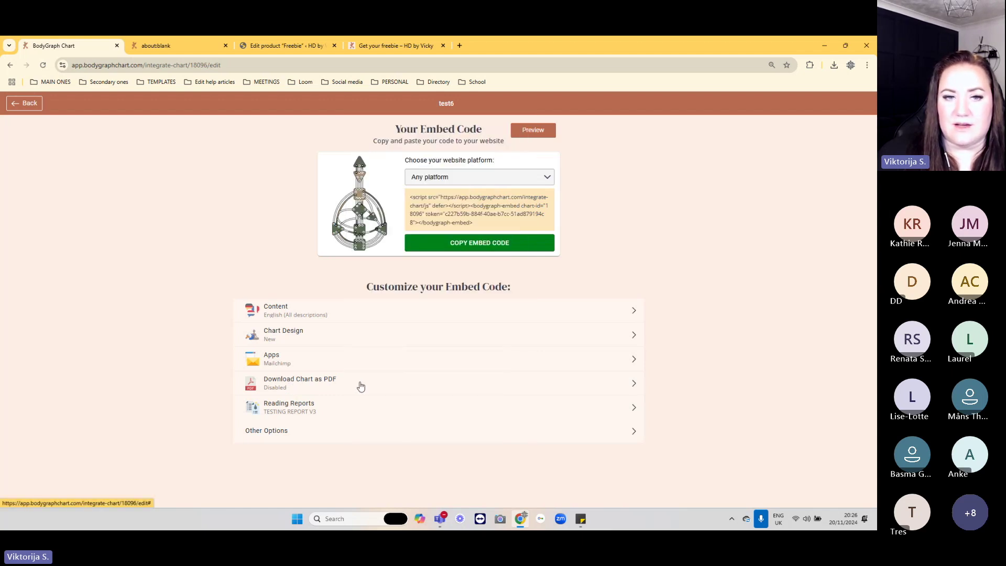
click(298, 412)
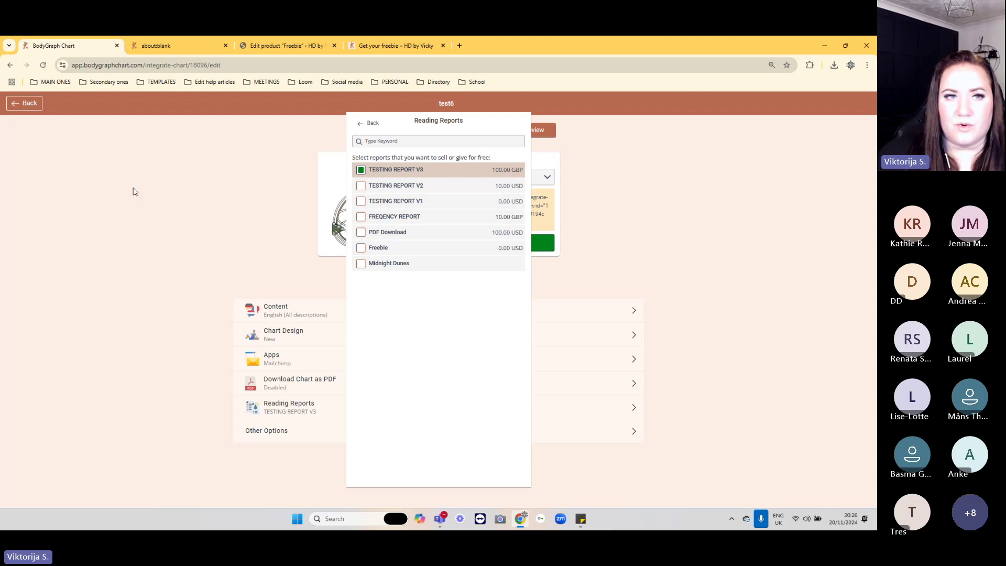
click(21, 104)
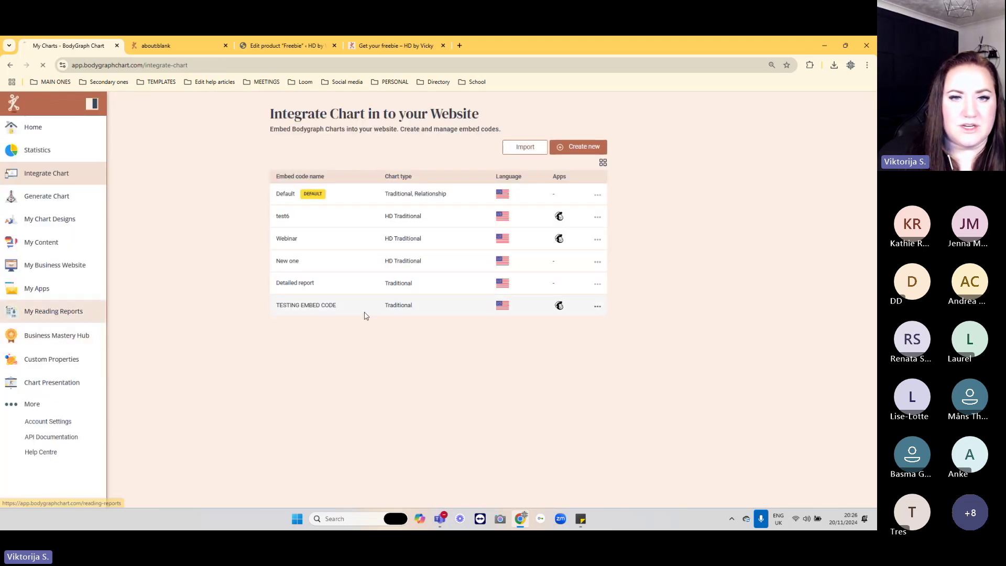
- Set the Freebie report's payment to None (Free) and save it
click(682, 335)
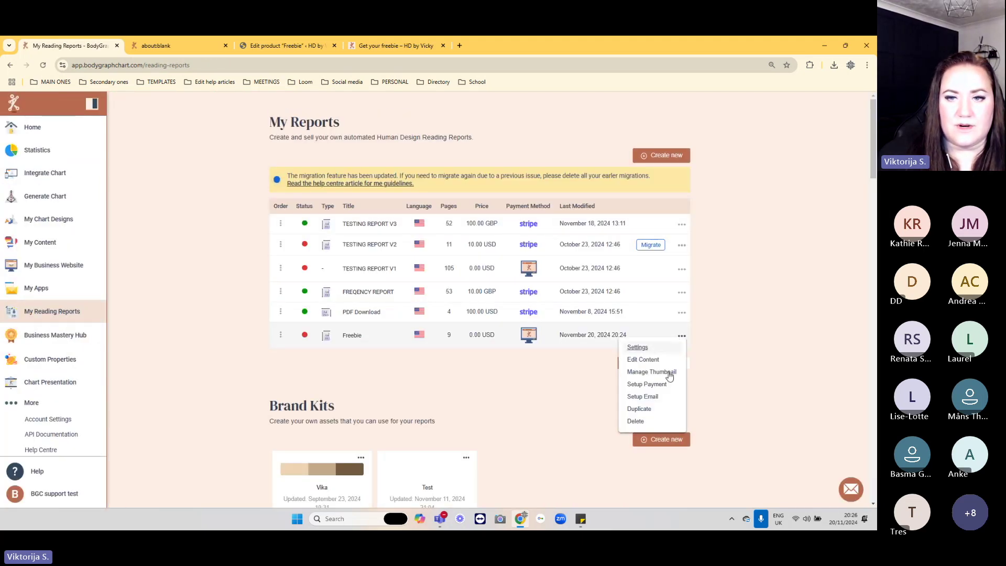
click(650, 385)
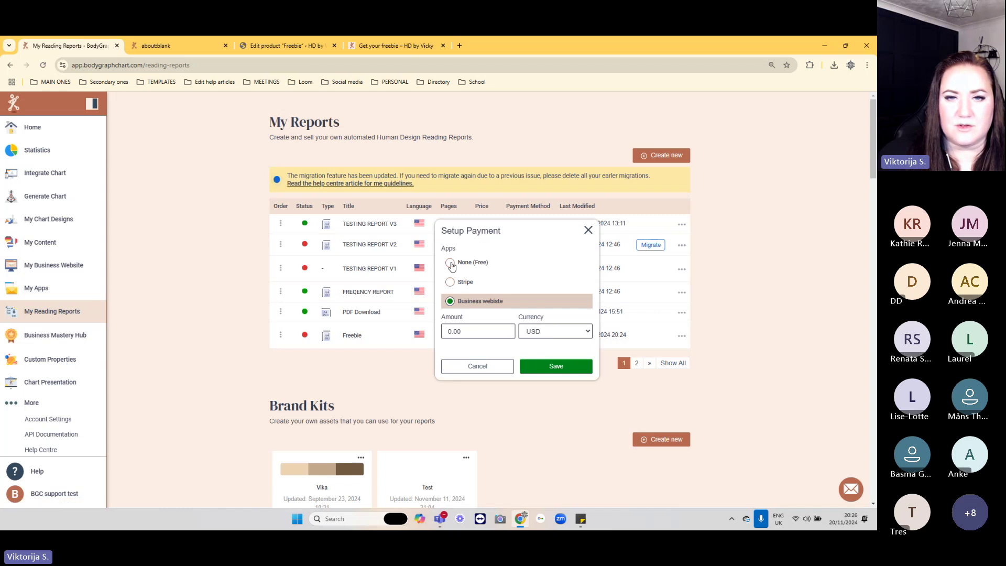
click(451, 263)
click(549, 350)
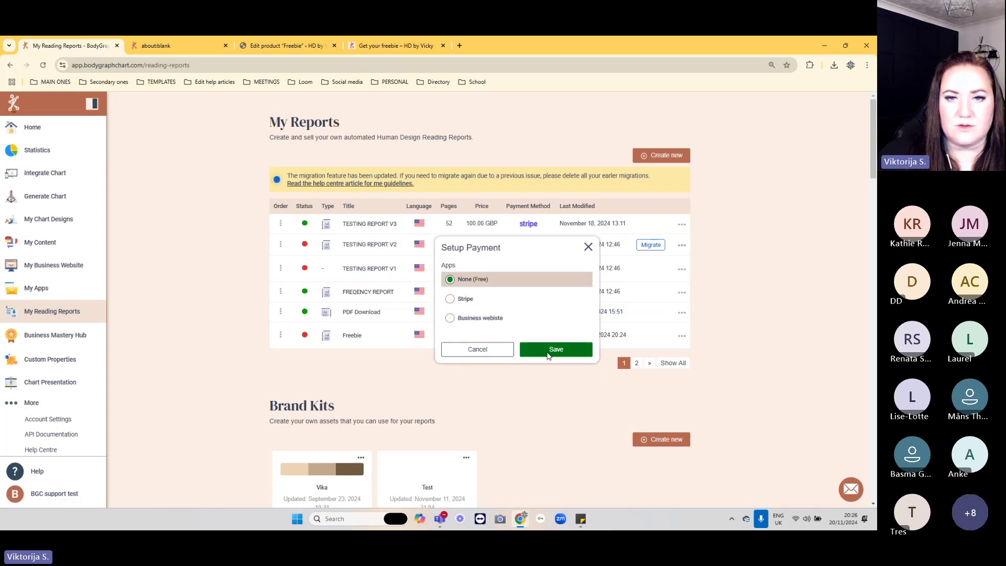
- Add the Freebie report to the Reading Reports of the test6 embed code
click(45, 172)
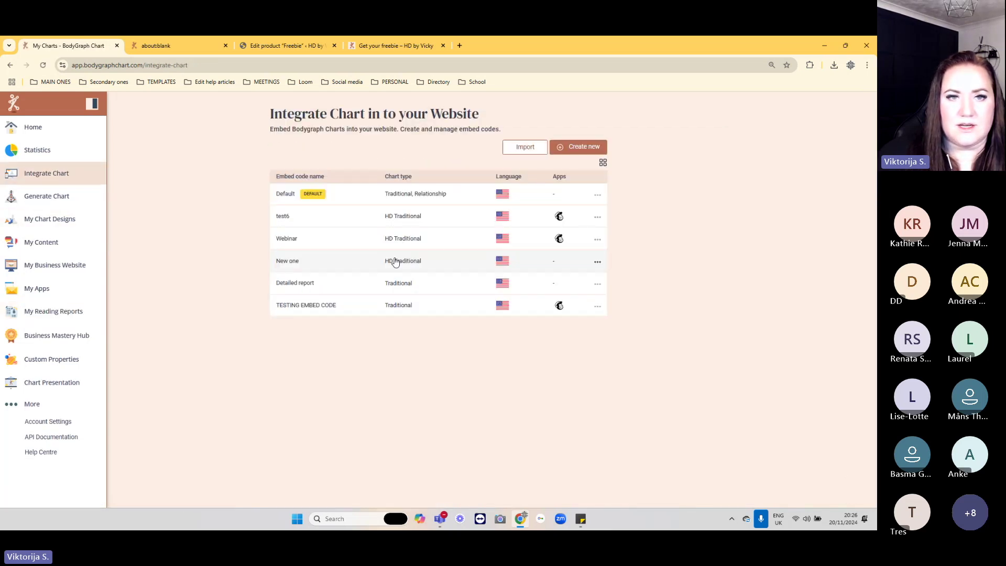
click(284, 216)
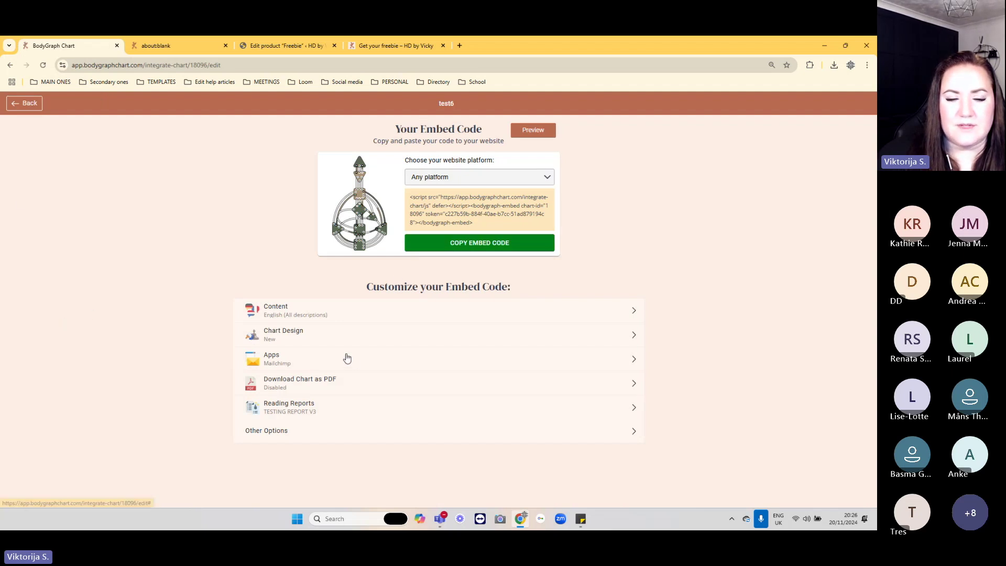
click(282, 403)
click(361, 249)
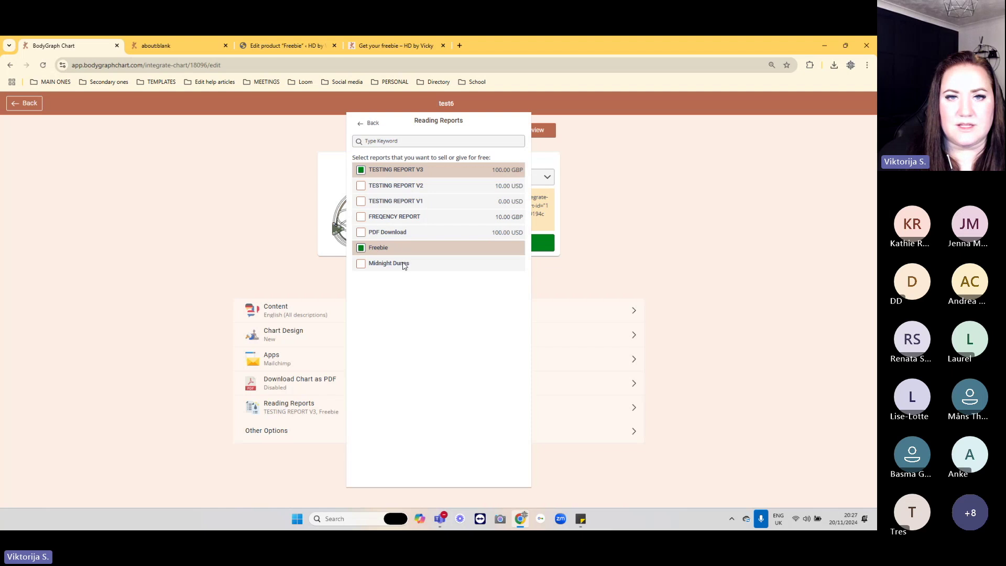
click(366, 123)
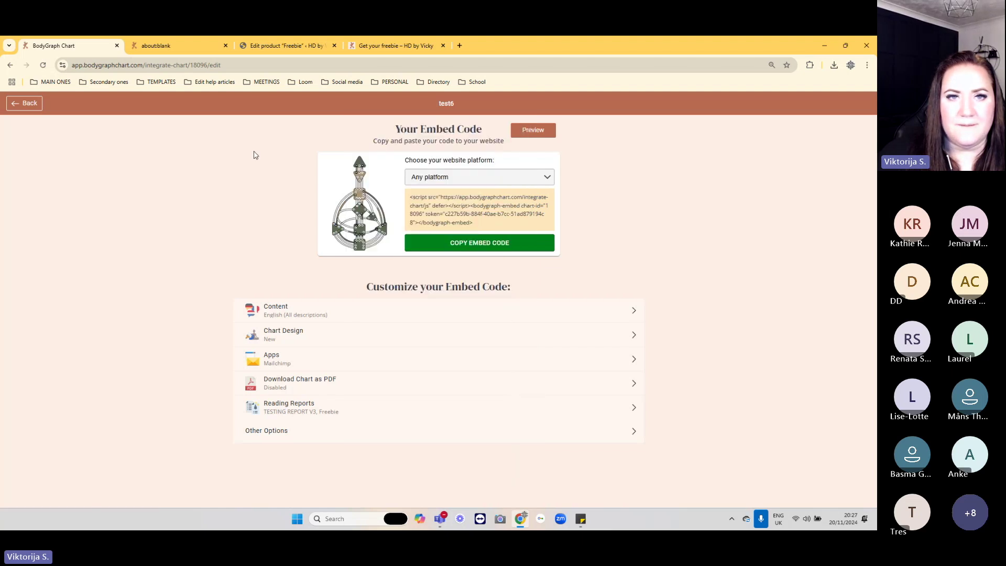
- Reload the website's Get your freebie page and enter the name Test with Shanghai, Shanghai, China as place of birth
click(377, 45)
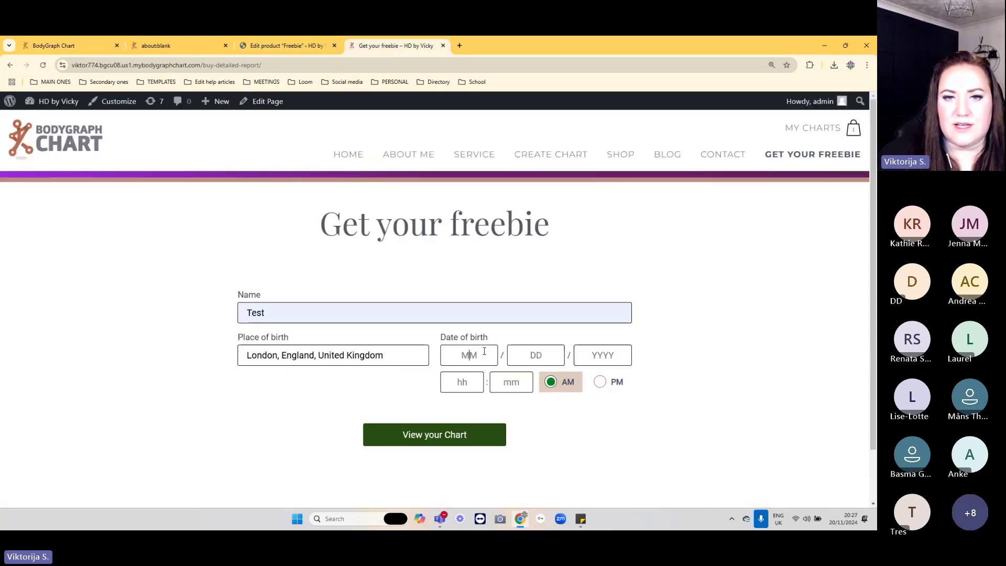
text(02)
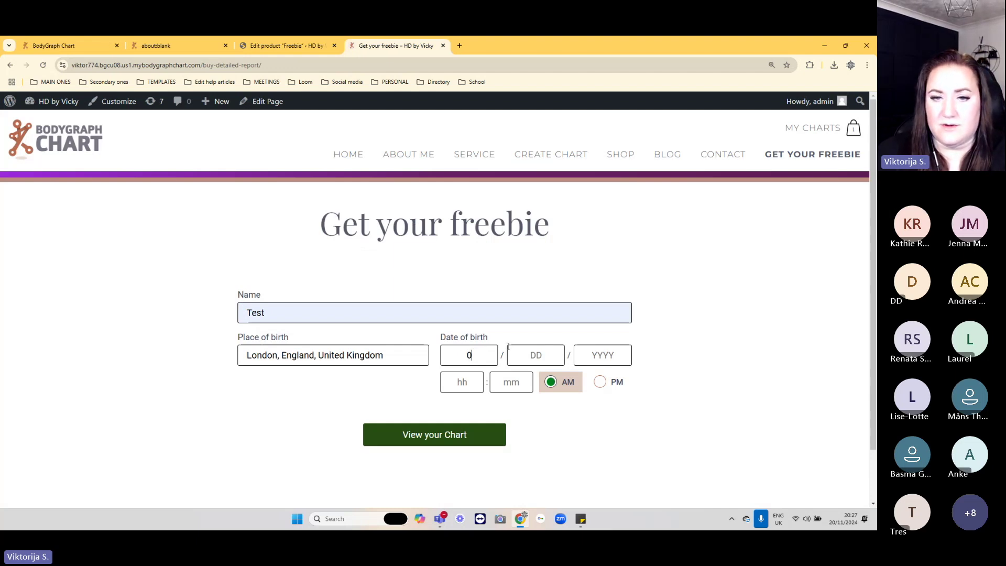
click(43, 65)
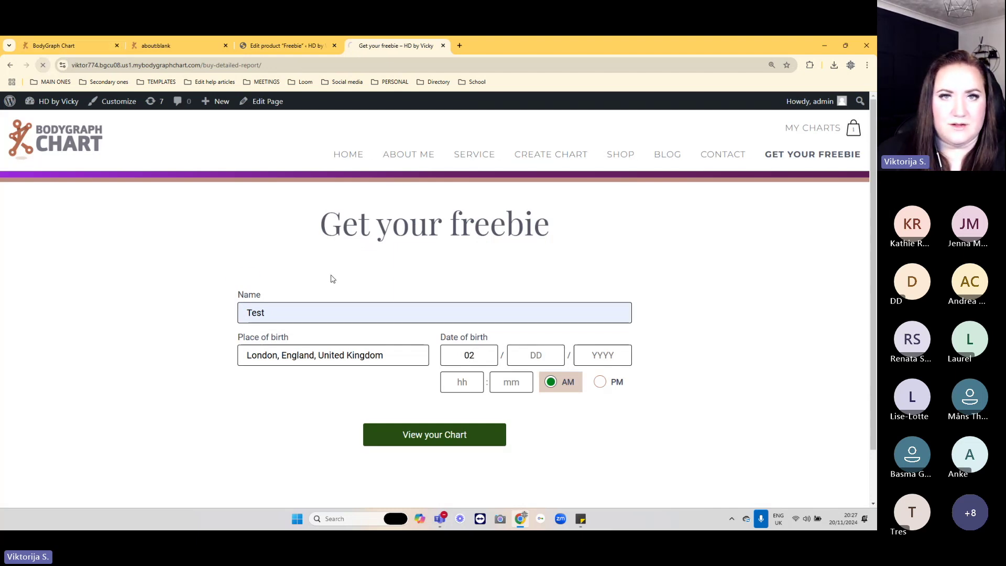
click(275, 309)
click(306, 339)
click(271, 352)
text(000)
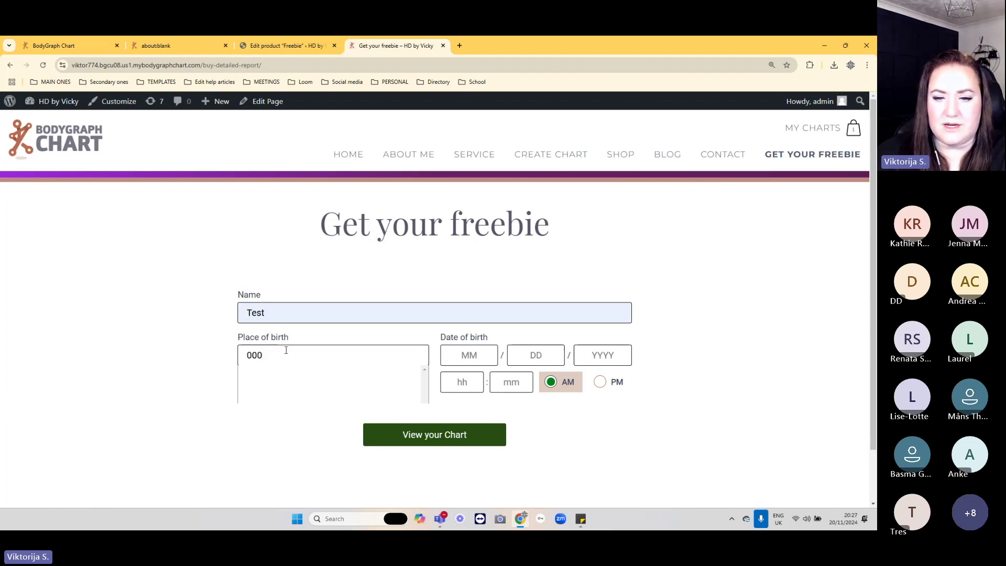
key(BackSpace)
key(BackSpace)
text(sh)
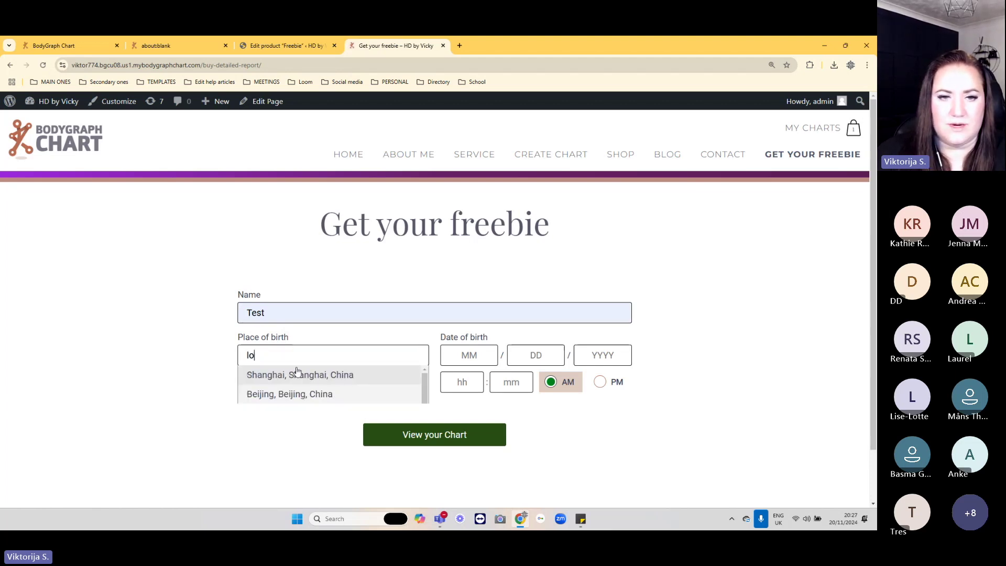
click(293, 374)
- Enter the date and time of birth, generate the chart and look at the reports offered below it
text(02)
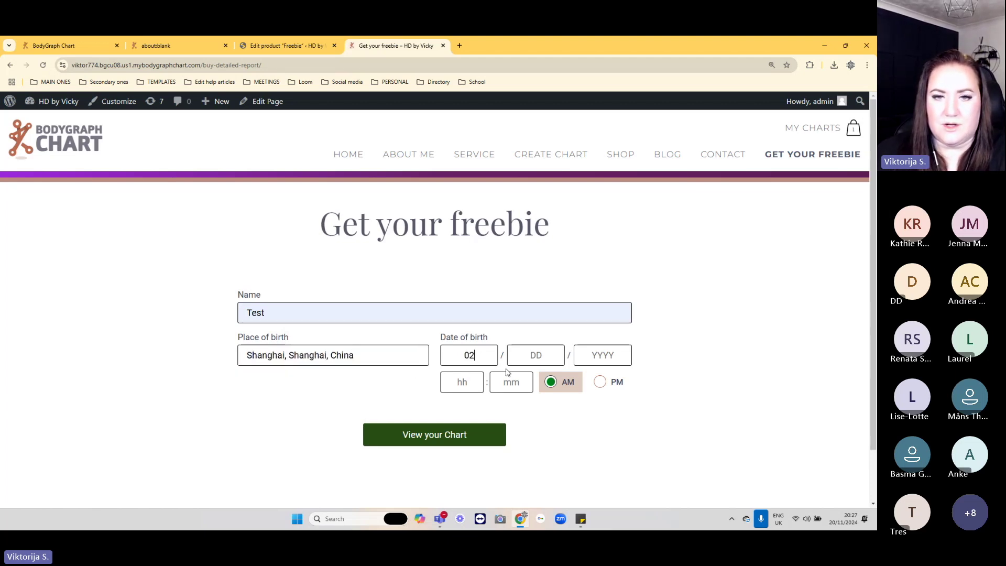
text(021)
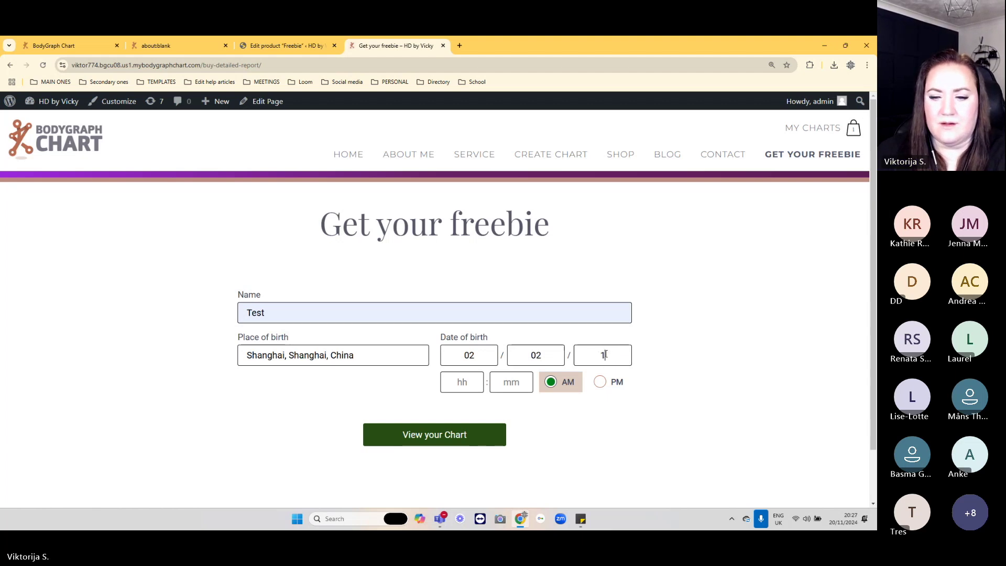
text(9880202)
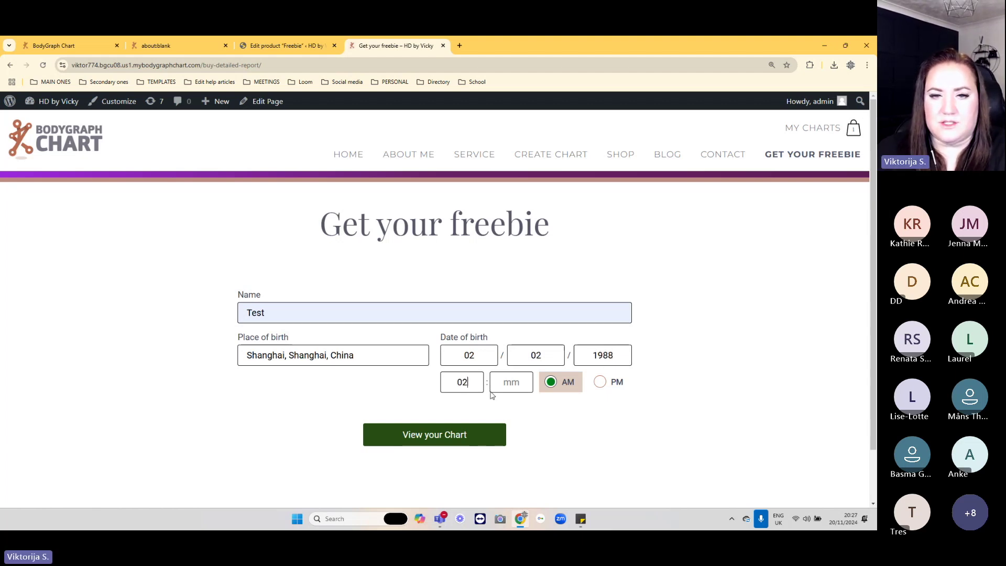
click(462, 437)
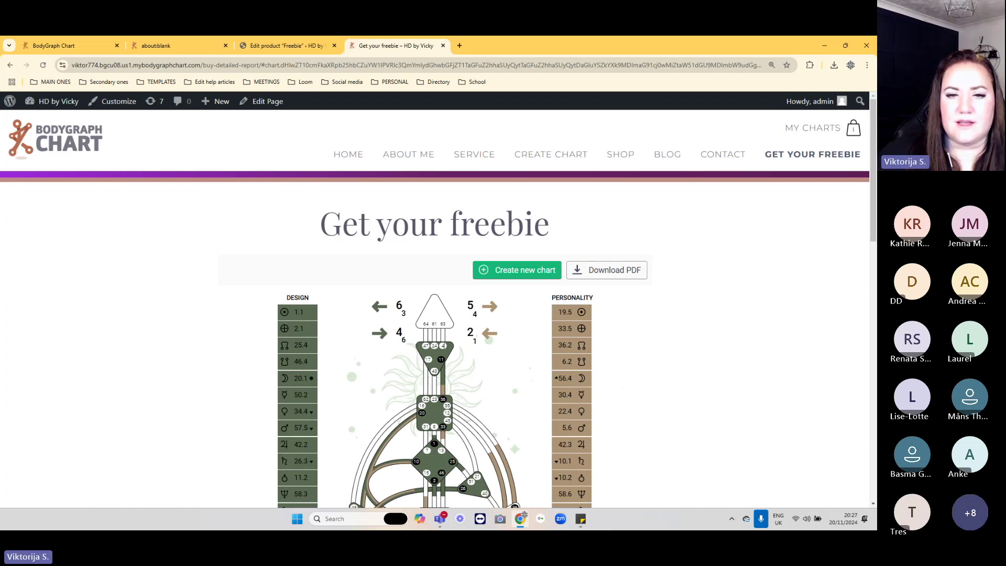
scroll(450, 338, down, 15)
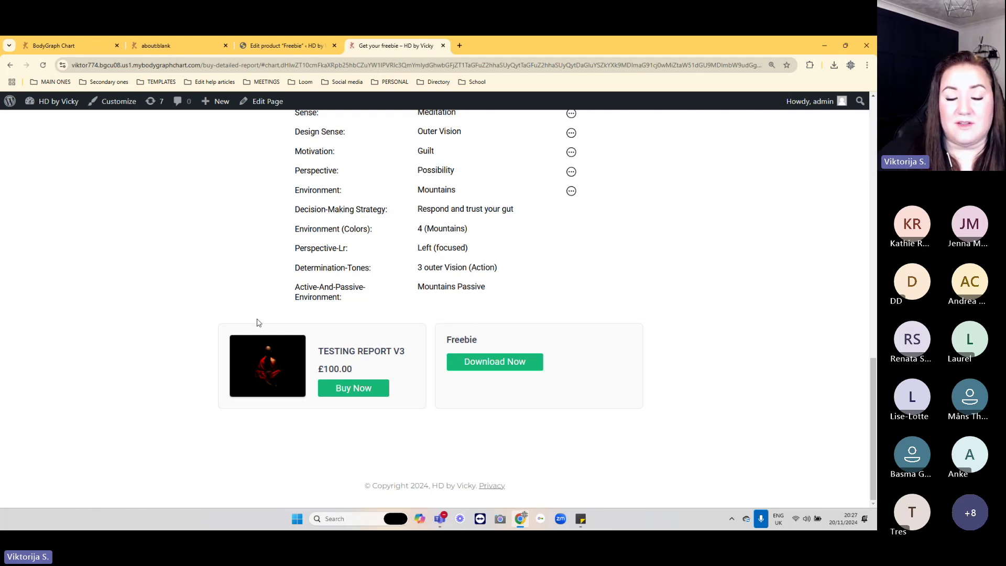
- Go back to the reading reports list and look over the options available for the Freebie report
click(62, 46)
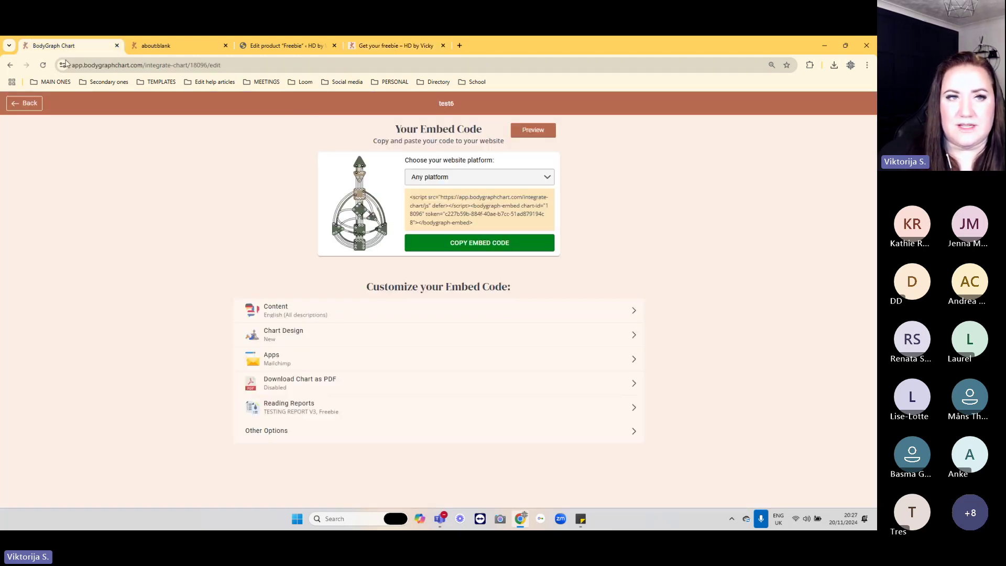
click(29, 103)
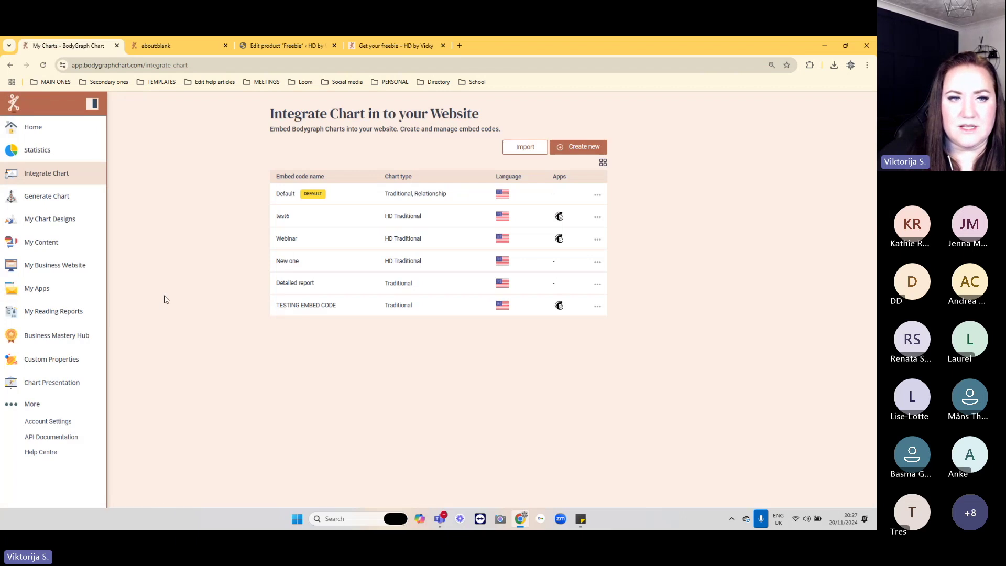
click(60, 314)
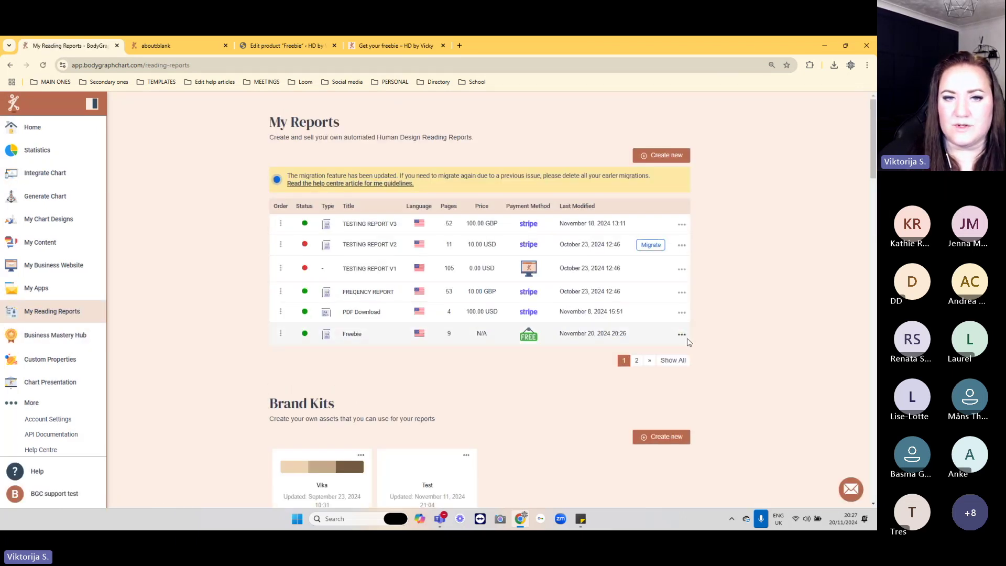
click(681, 336)
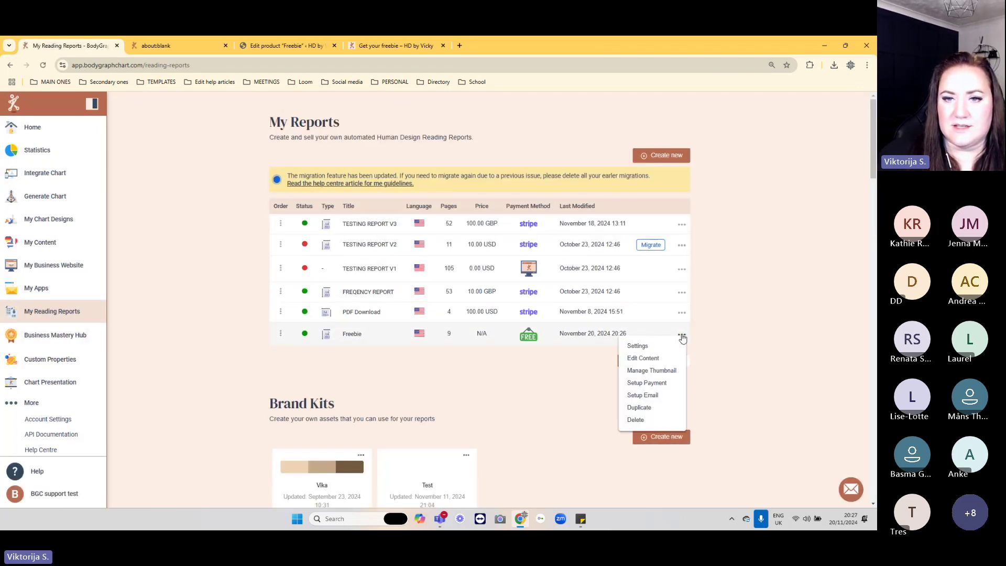
click(234, 97)
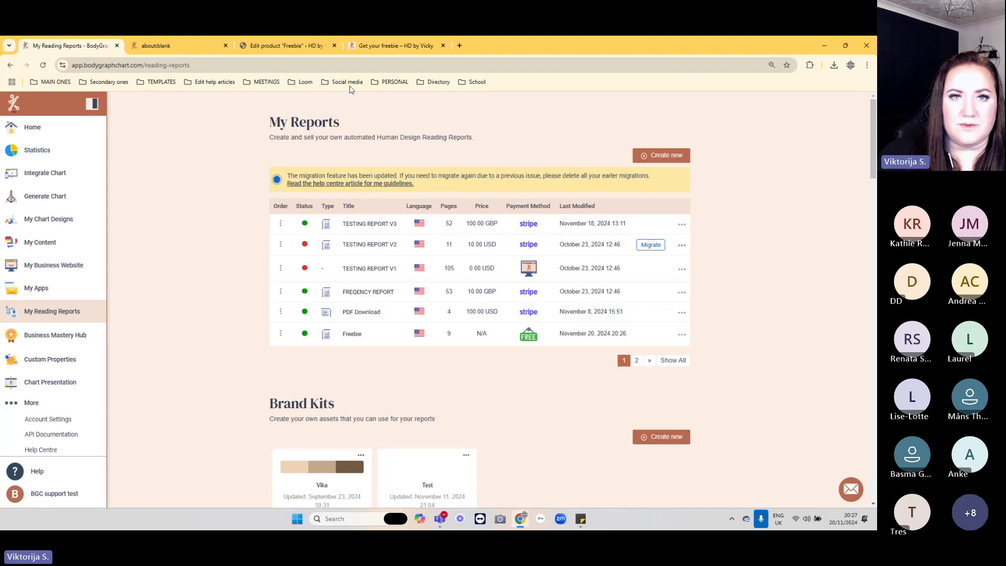
- Return to the generated chart on the Get your freebie page and review its graph and property list
click(391, 45)
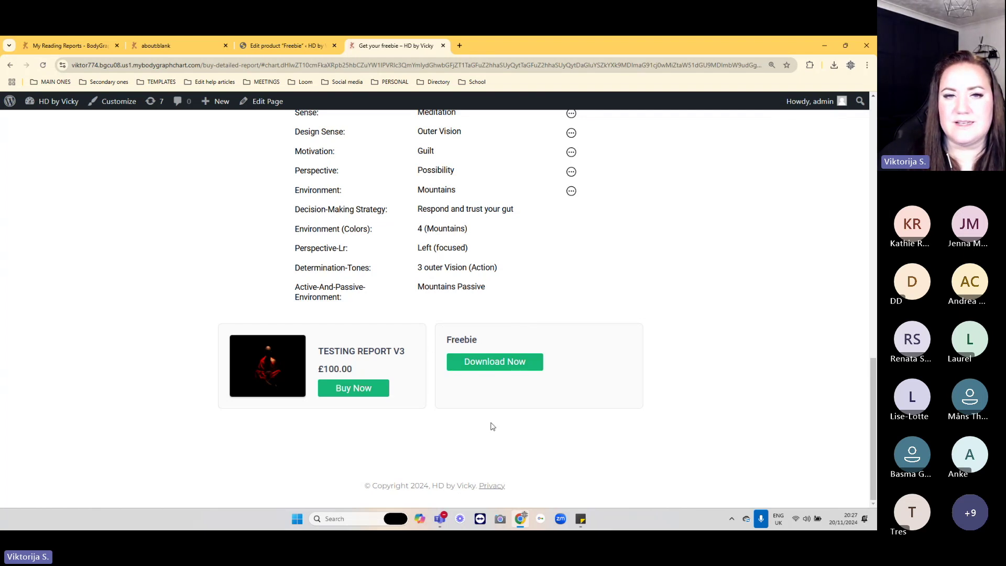
scroll(395, 386, up, 15)
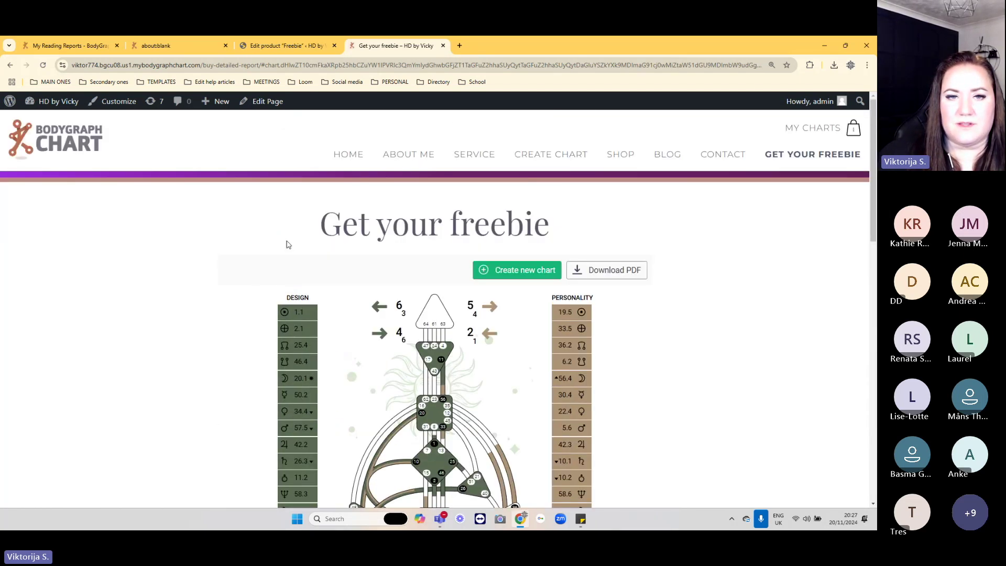
scroll(426, 317, down, 7)
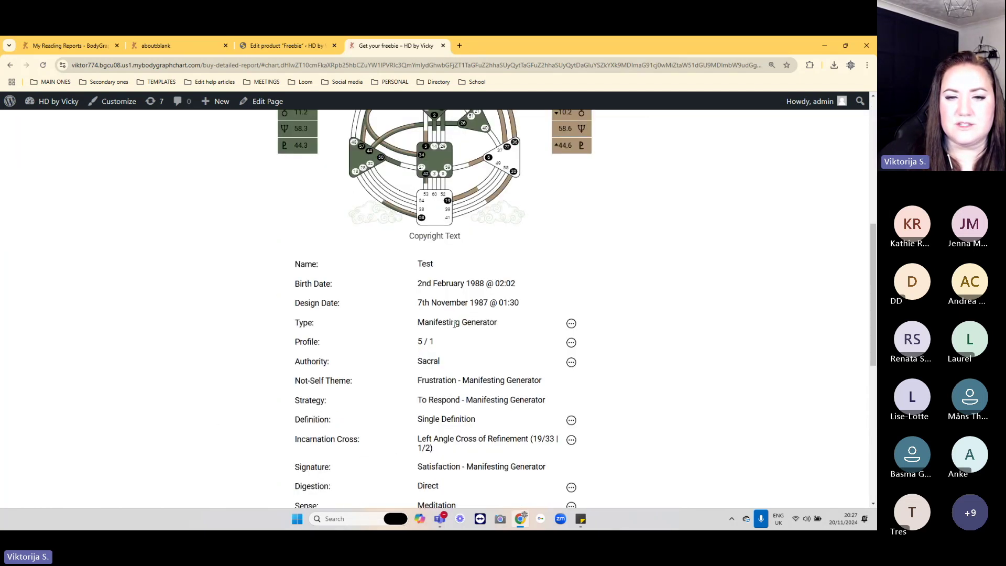
- Check the reports offered below the generated chart and open the test6 embed code in the chart integration list
scroll(455, 324, down, 8)
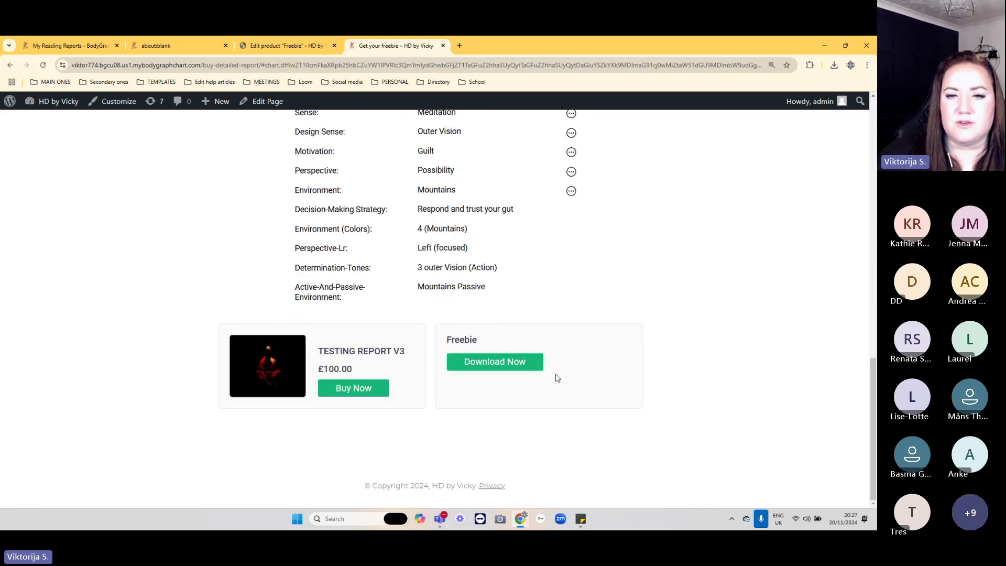
click(67, 49)
click(50, 173)
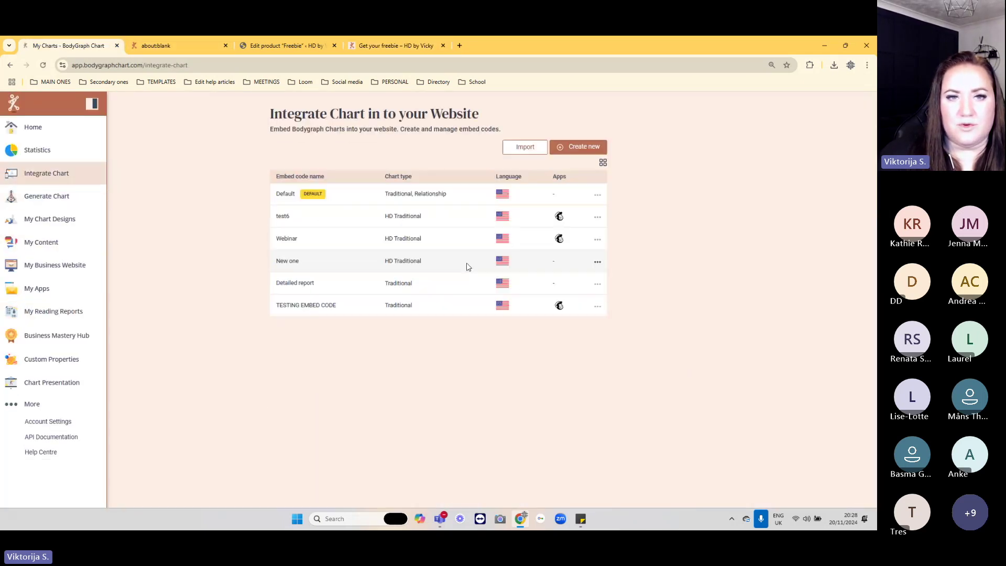
click(283, 219)
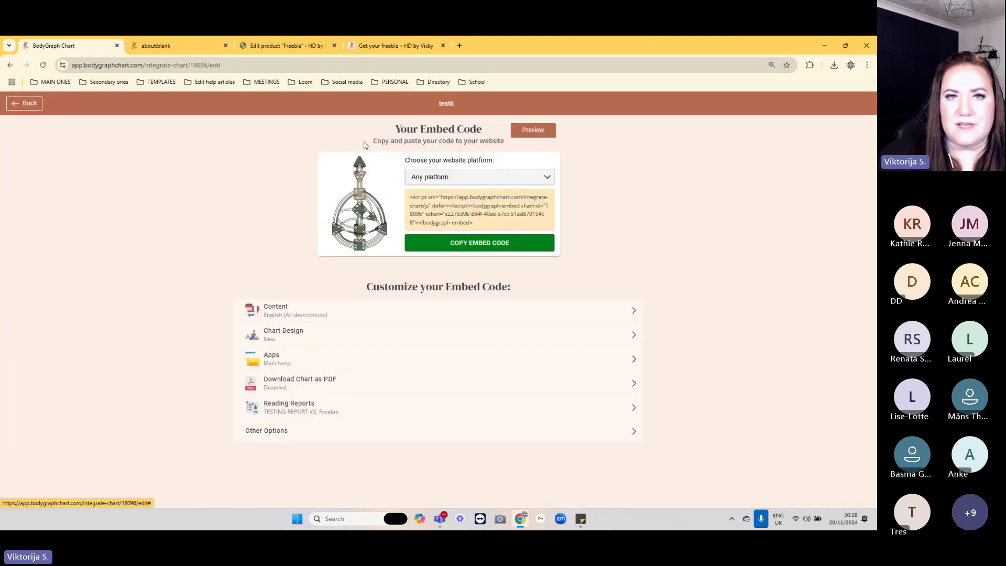
- Compare the test6 embed code's customization settings with the generated chart and report offers on the Get your freebie page
scroll(624, 276, up, 20)
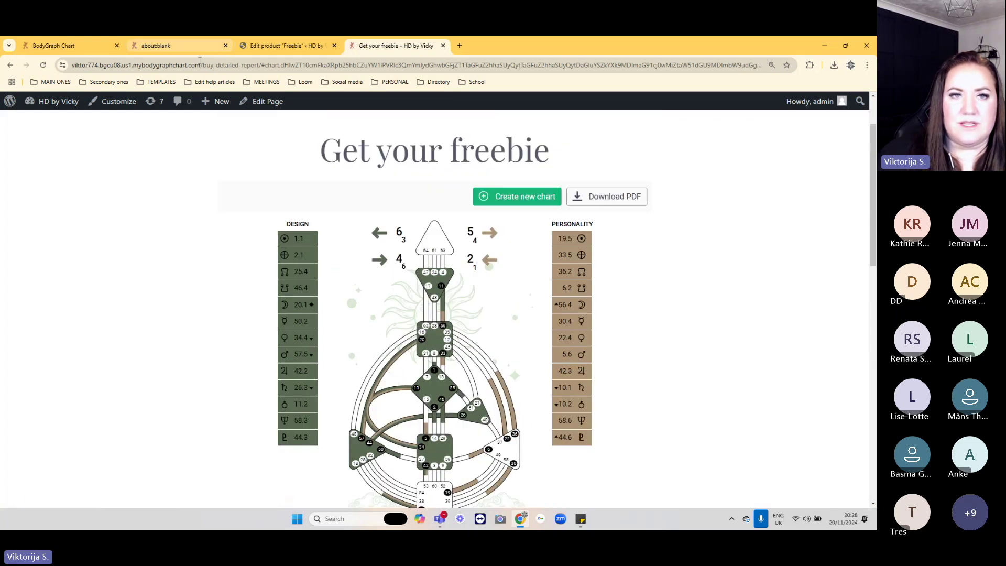
click(77, 50)
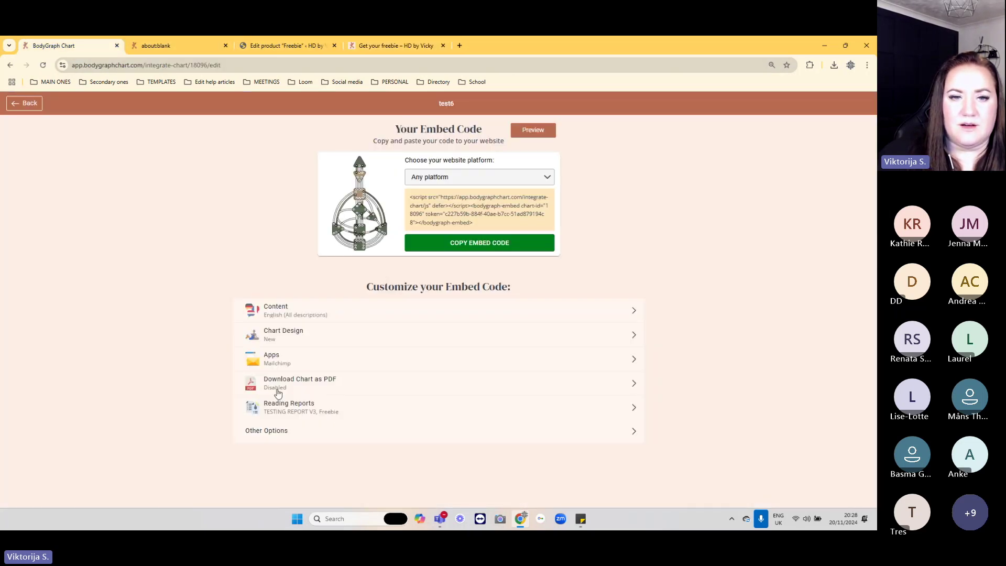
click(370, 47)
scroll(438, 309, down, 10)
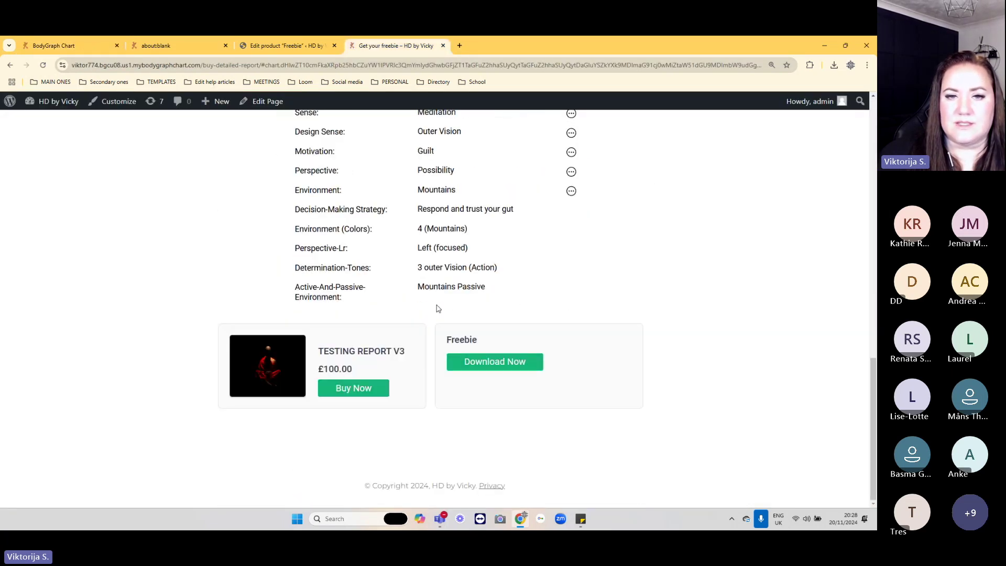
scroll(603, 387, up, 15)
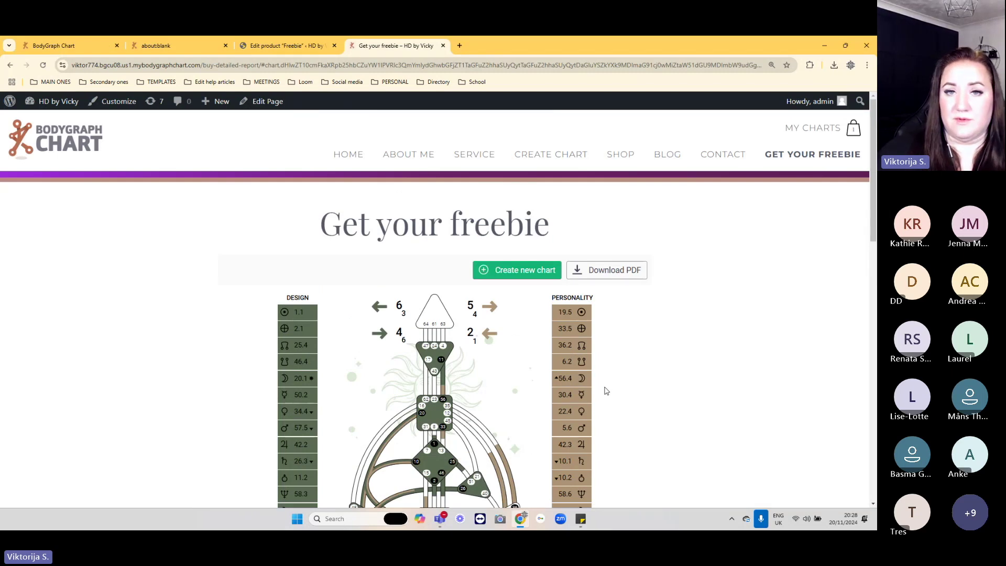
scroll(608, 391, down, 1)
scroll(614, 392, up, 1)
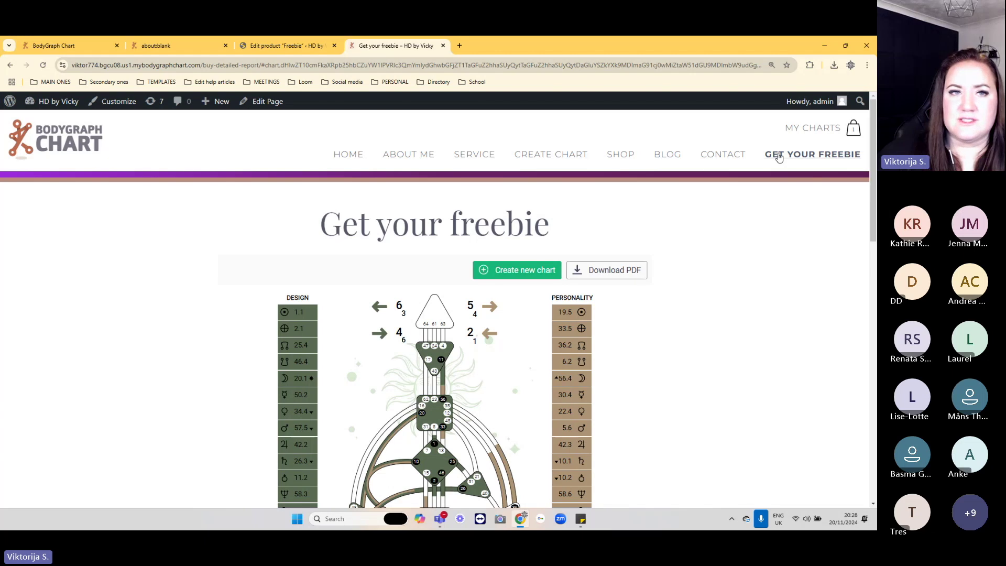
- Open the website's Get your freebie page for editing and highlight the embed code in its content
click(283, 46)
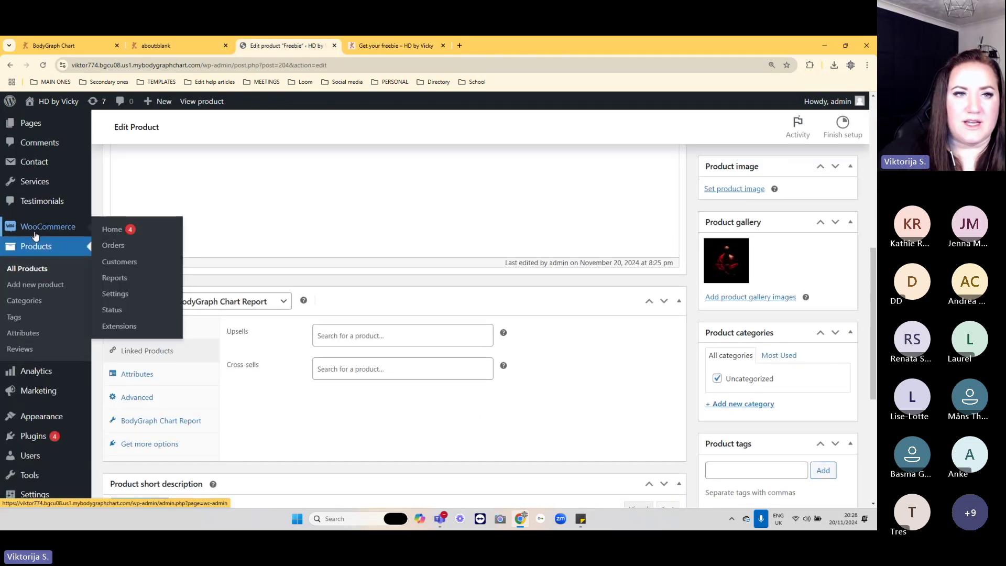
scroll(21, 220, up, 5)
click(30, 190)
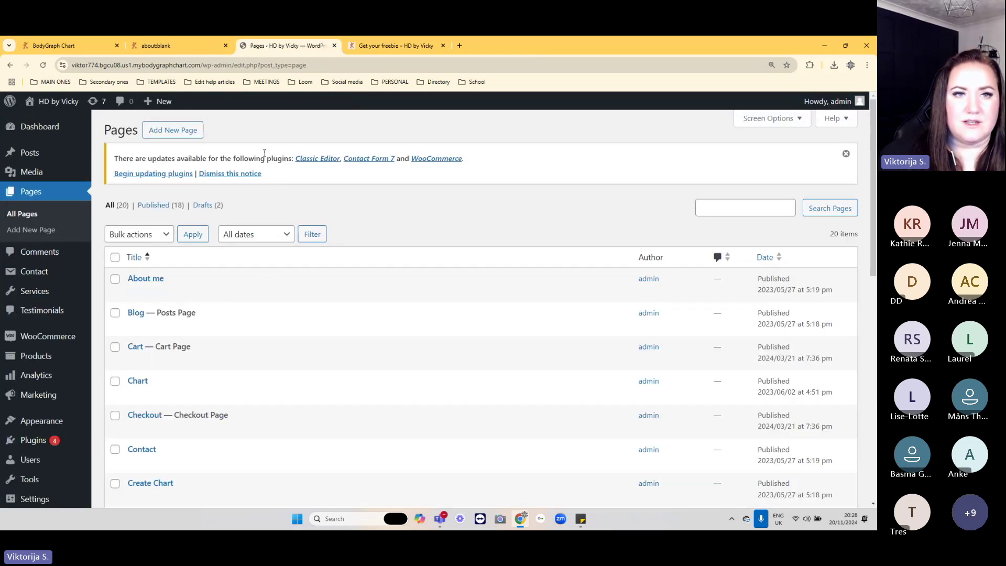
scroll(340, 326, down, 5)
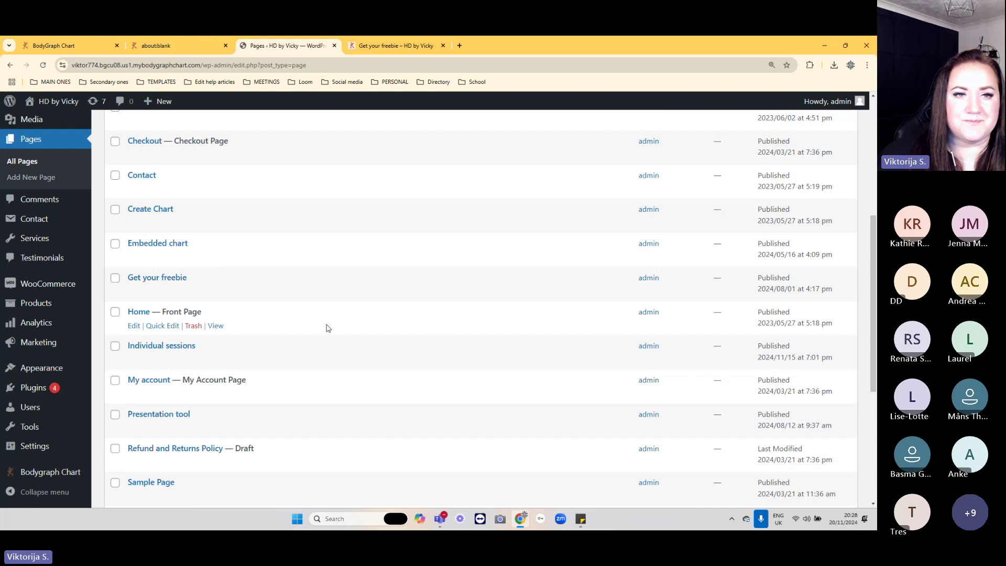
click(159, 282)
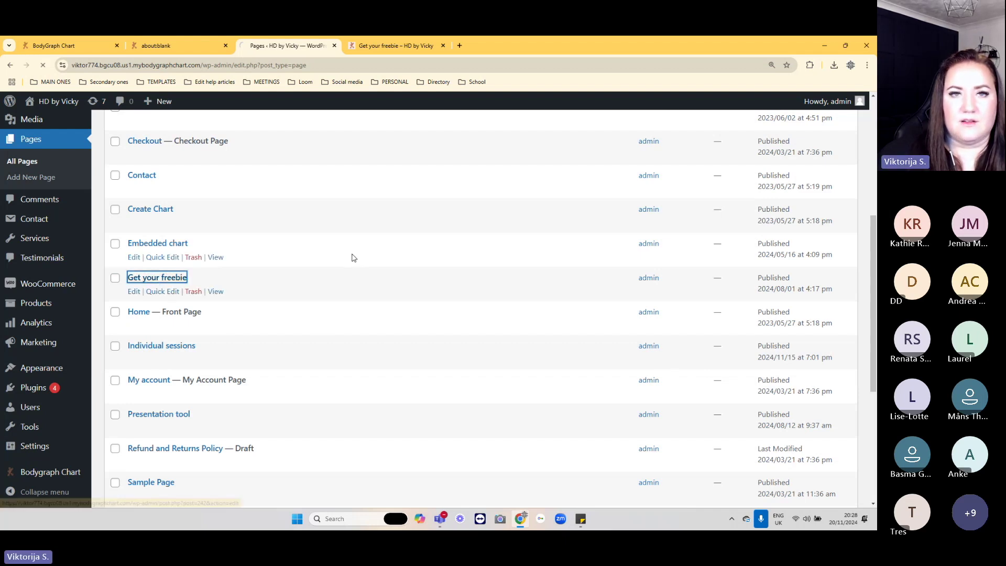
triple_click(199, 210)
drag(262, 314, 108, 303)
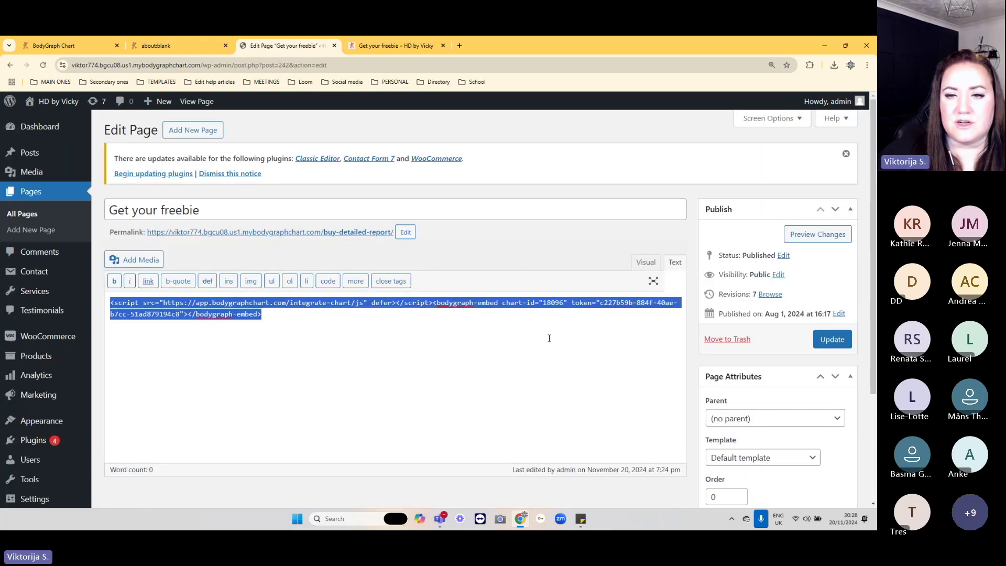
scroll(549, 338, down, 3)
scroll(312, 222, up, 3)
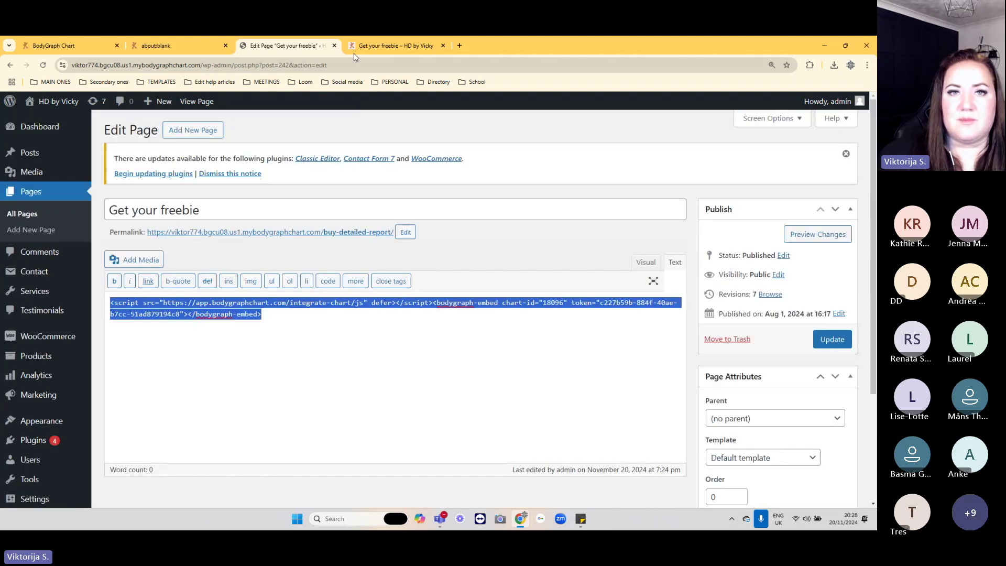
- View the published Get your freebie page and review the chart from its heading down to the report offers
click(396, 45)
scroll(581, 302, down, 4)
scroll(579, 303, down, 12)
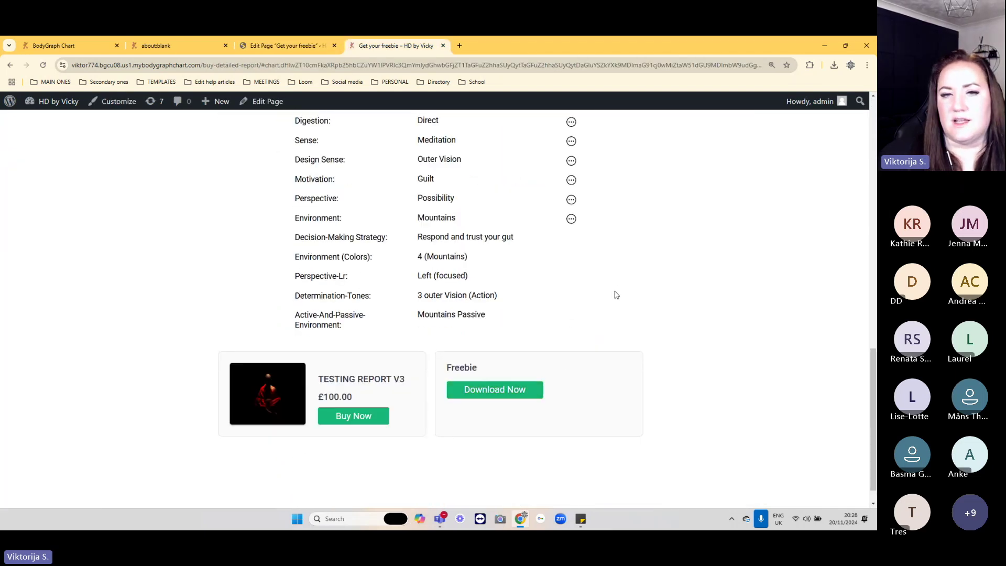
scroll(641, 304, up, 10)
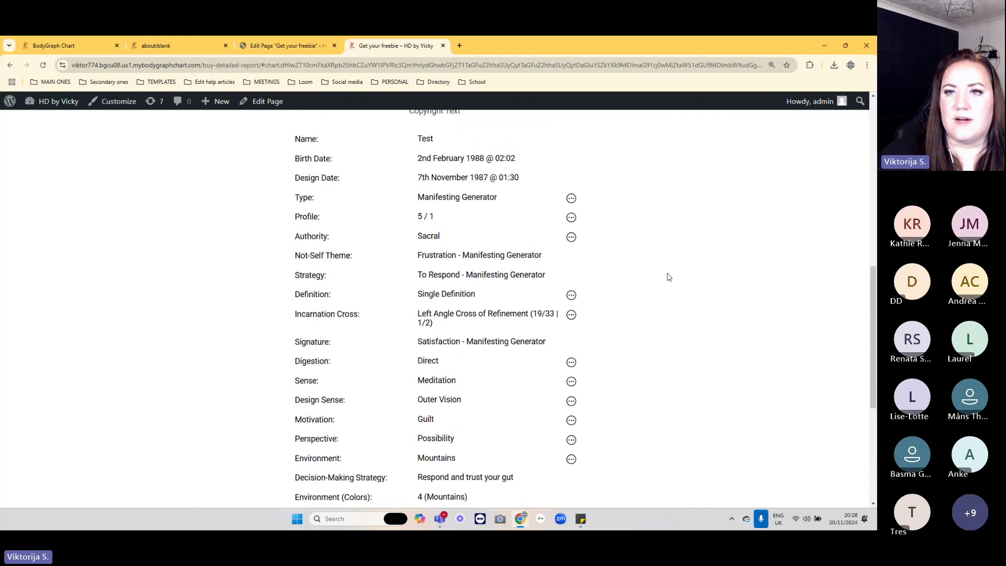
scroll(800, 211, up, 2)
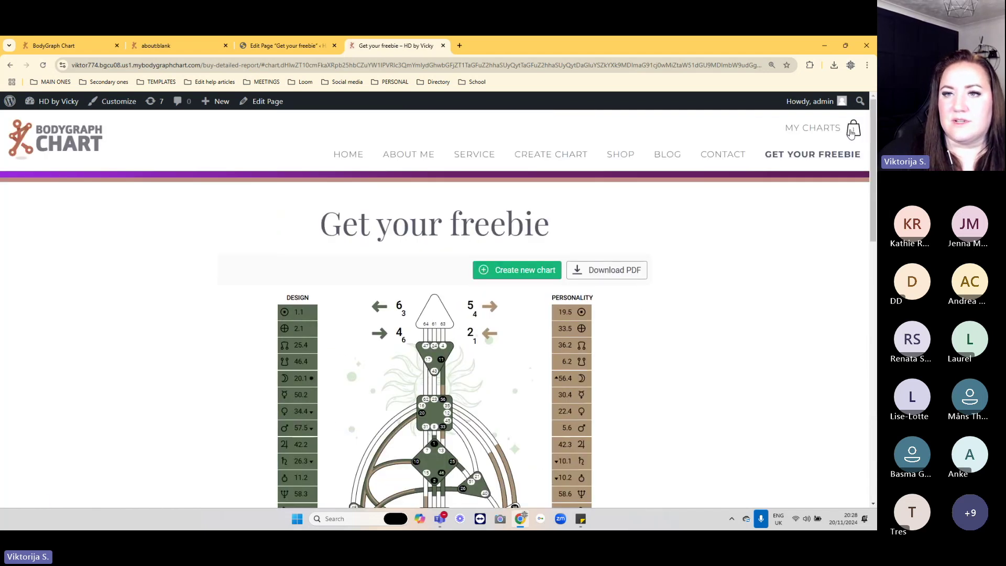
scroll(718, 230, down, 12)
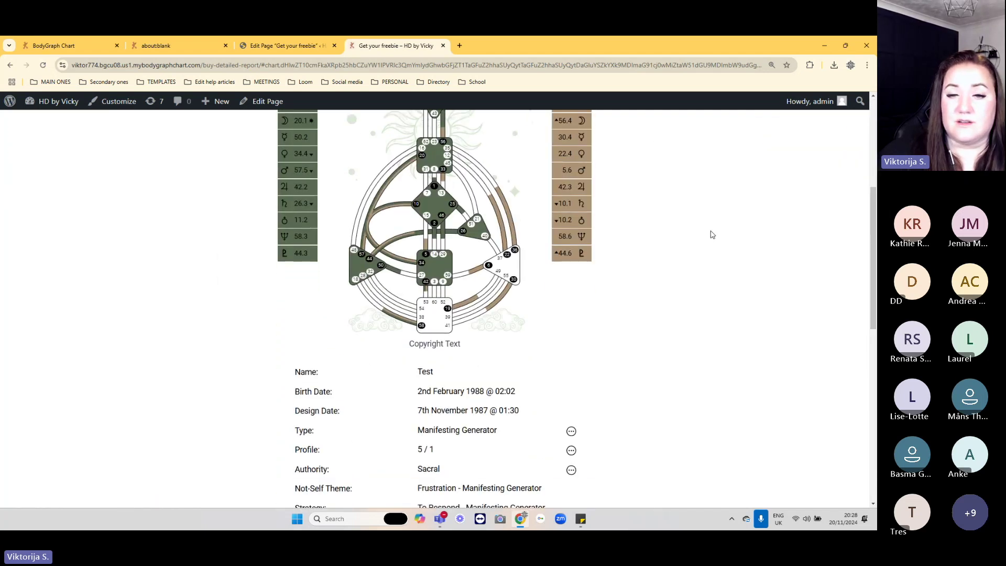
scroll(685, 254, down, 2)
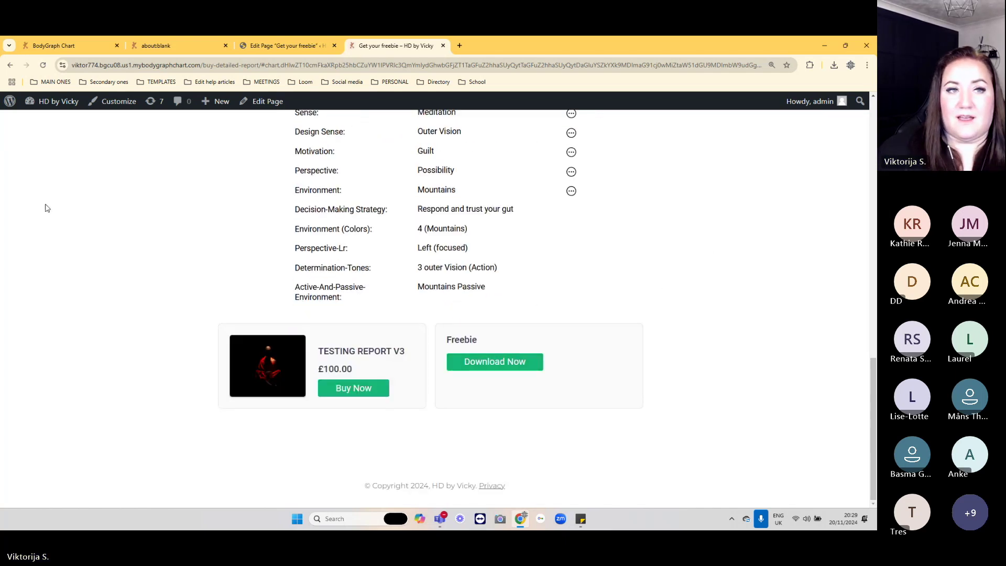
- Reopen the Get your freebie page with its empty birth data form and select the page's web address
scroll(427, 327, up, 3)
scroll(427, 328, up, 10)
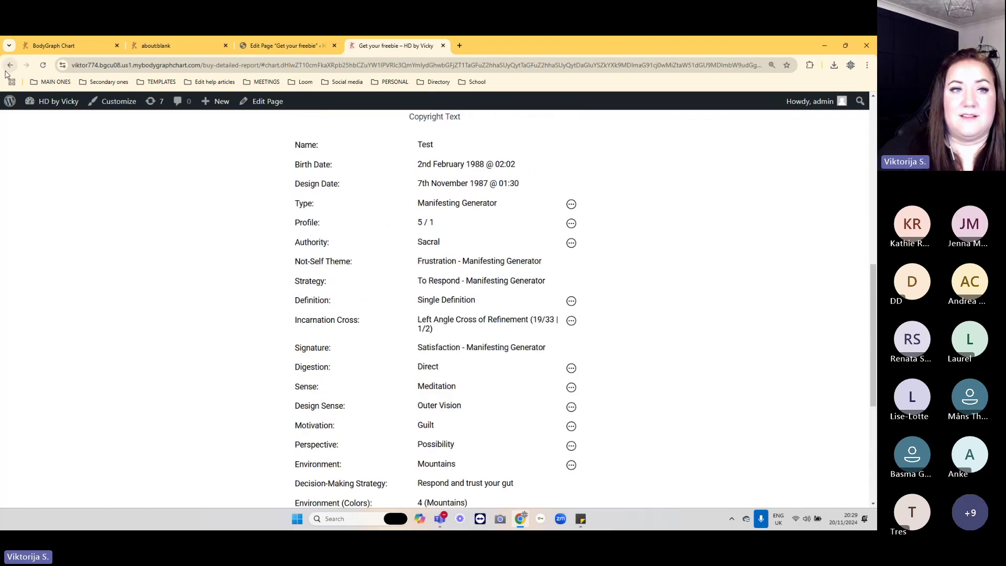
scroll(381, 343, down, 3)
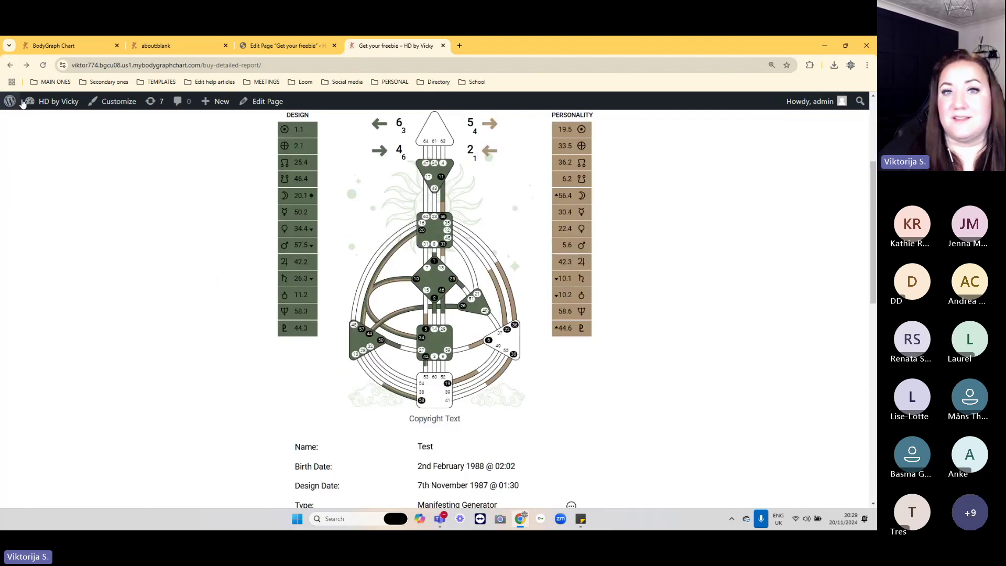
scroll(243, 360, up, 4)
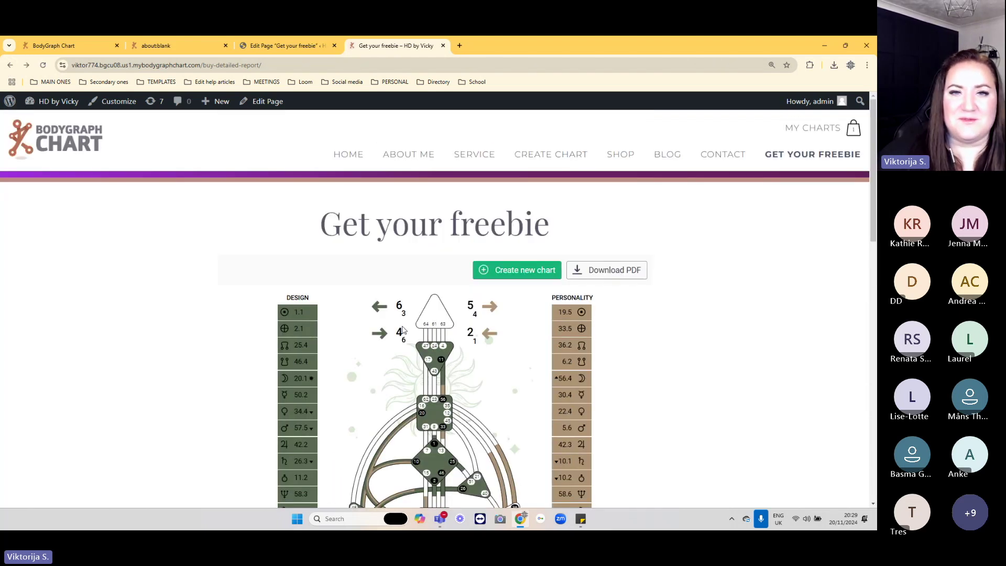
click(786, 159)
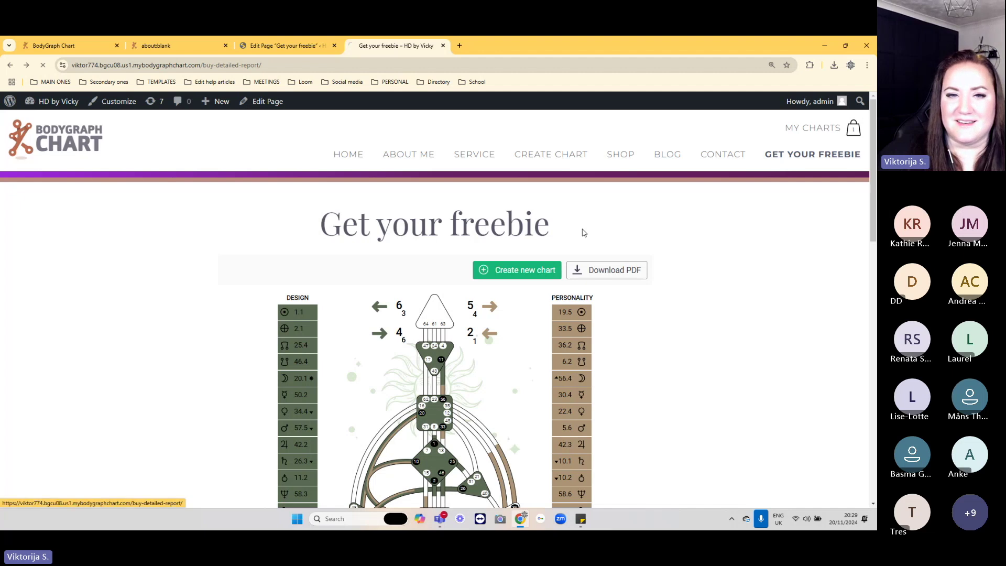
scroll(407, 313, down, 1)
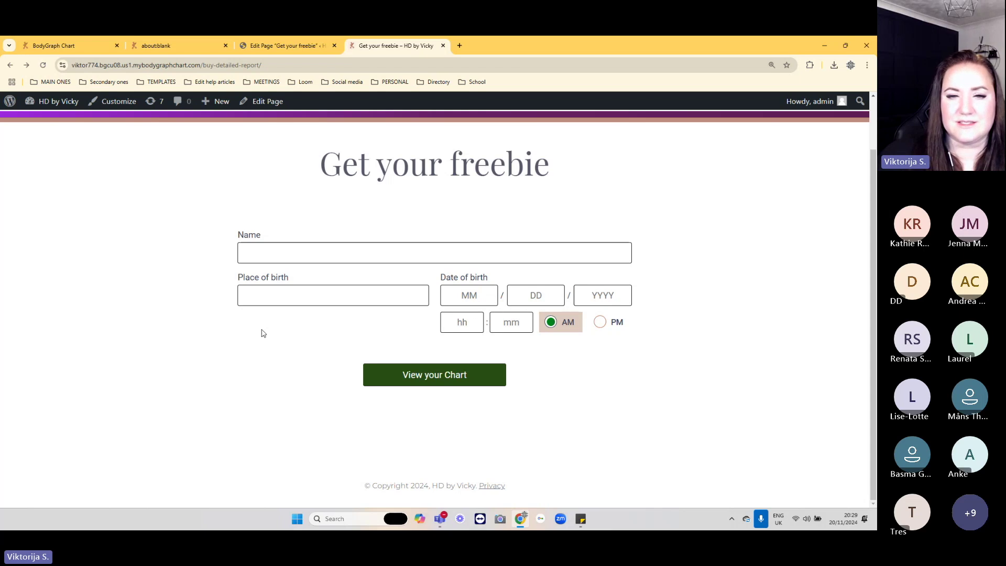
scroll(271, 343, up, 1)
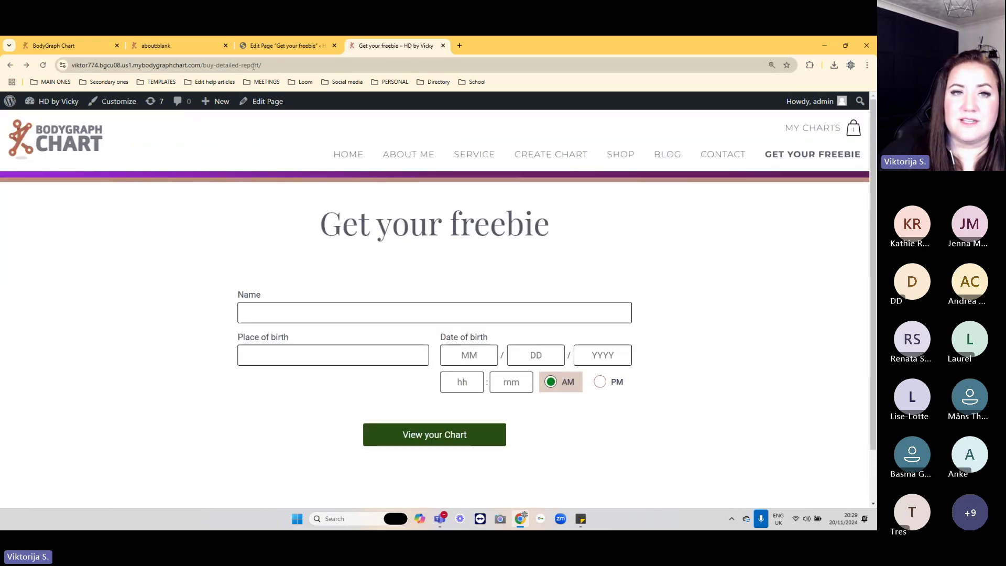
click(180, 66)
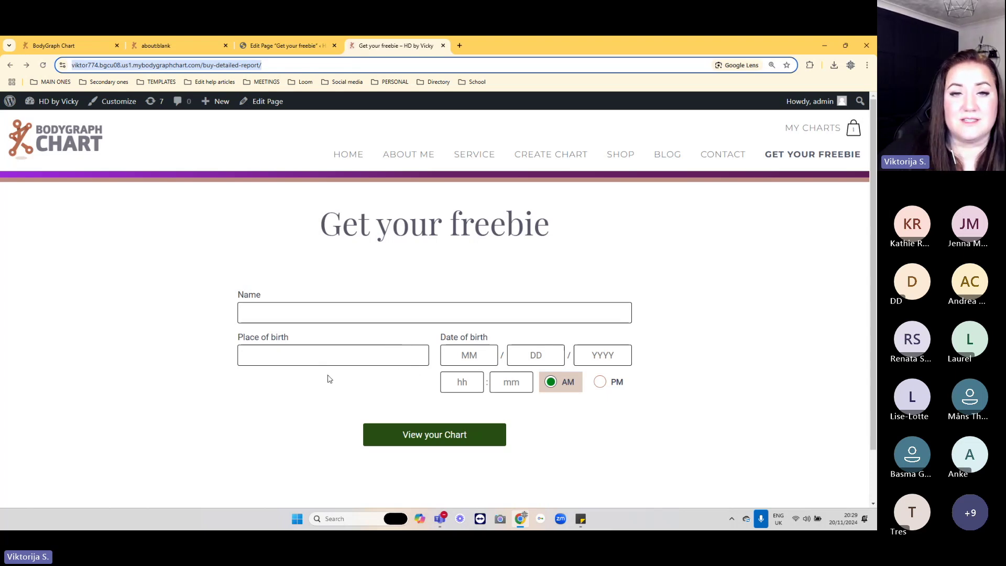
scroll(329, 379, down, 1)
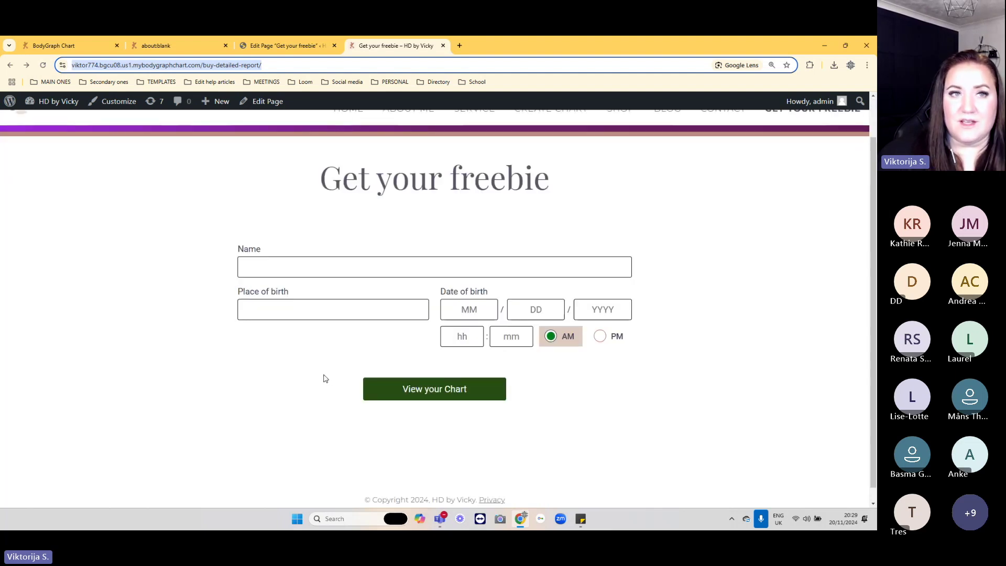
- Leave the test6 embed code and look over the reports and brand kits in the reading reports section
click(55, 46)
click(23, 104)
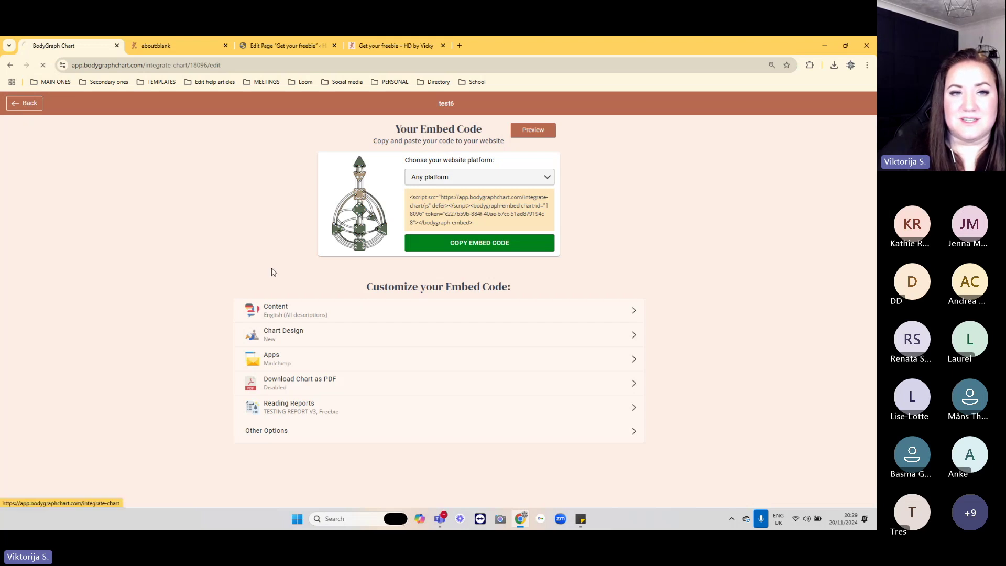
click(42, 312)
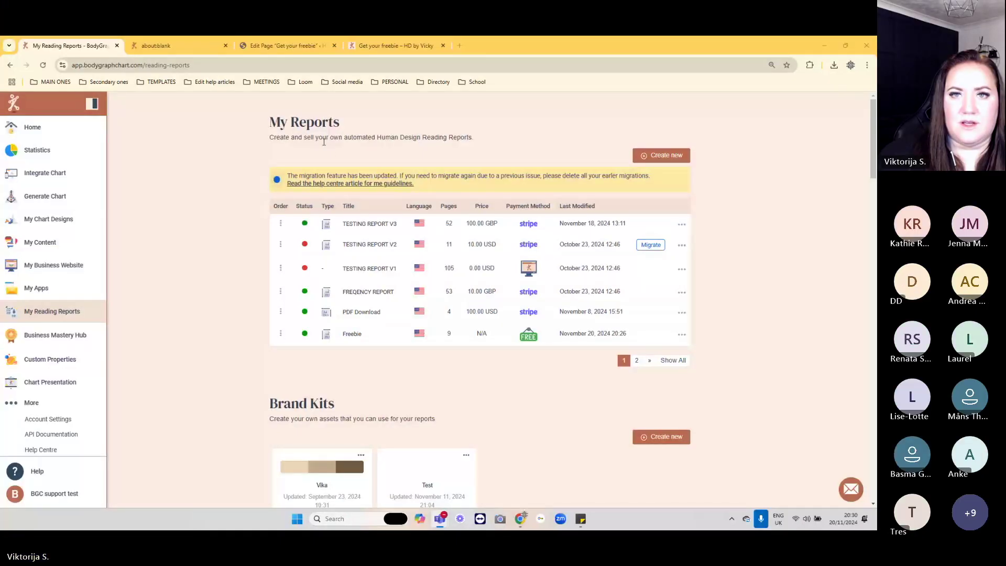
scroll(209, 240, down, 2)
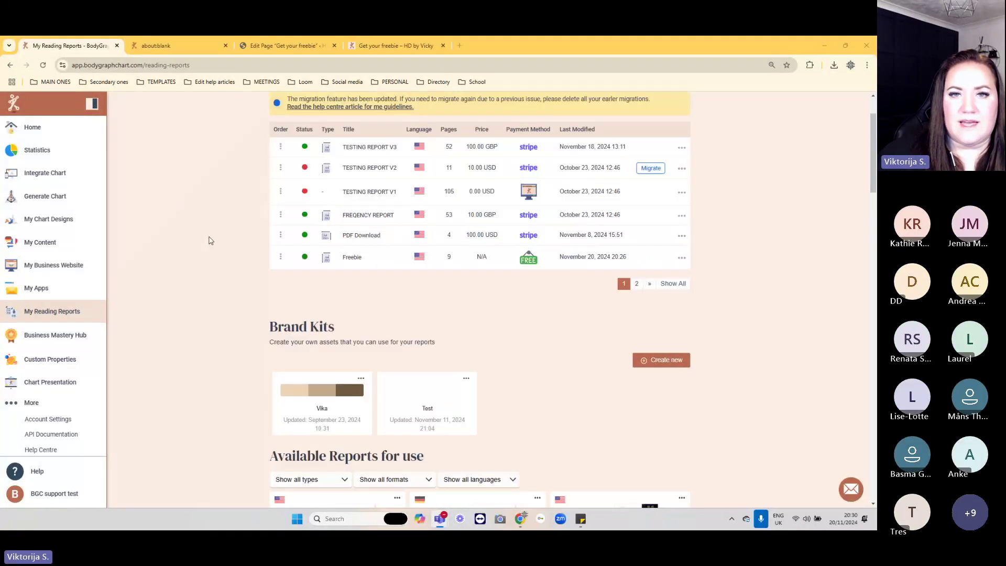
scroll(199, 267, up, 2)
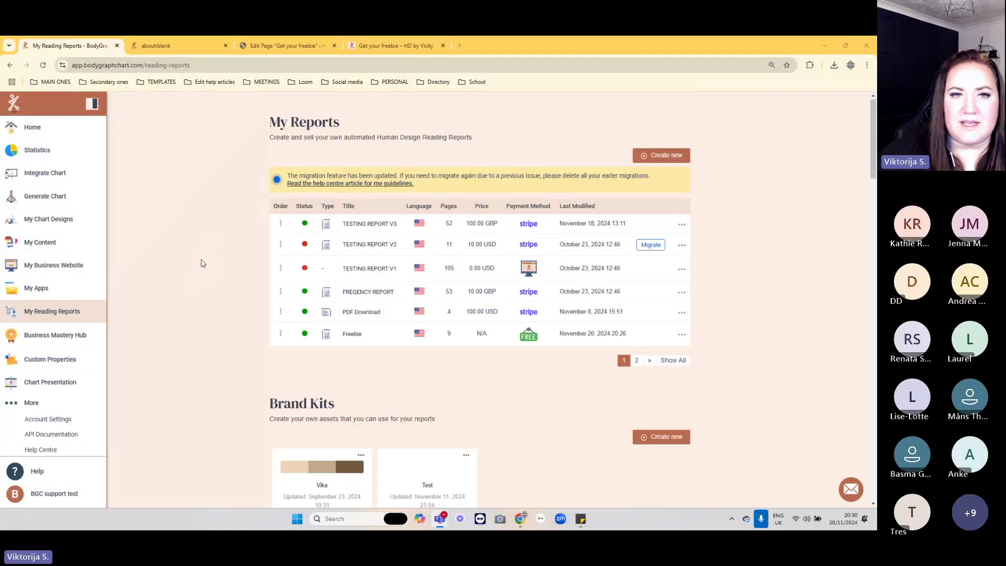
- Open the Business Mastery Hub and browse its courses, highlighting the Tutorials heading
click(63, 339)
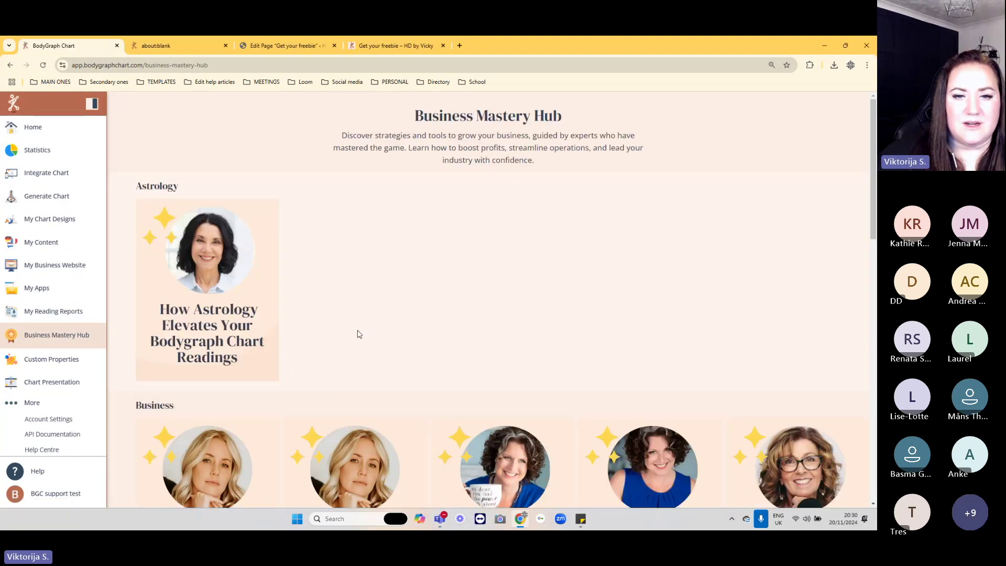
scroll(357, 330, down, 5)
scroll(210, 330, down, 9)
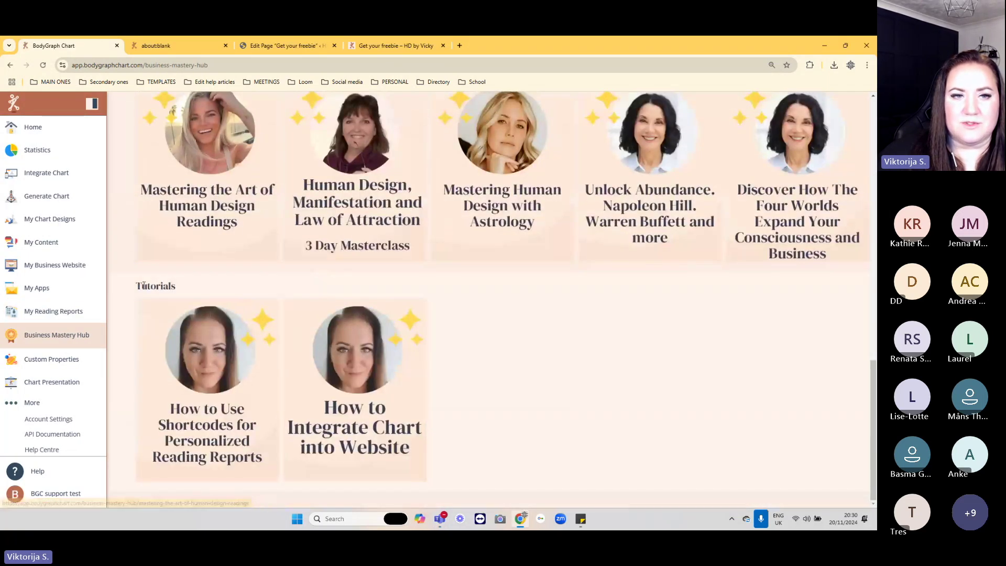
drag(135, 287, 196, 291)
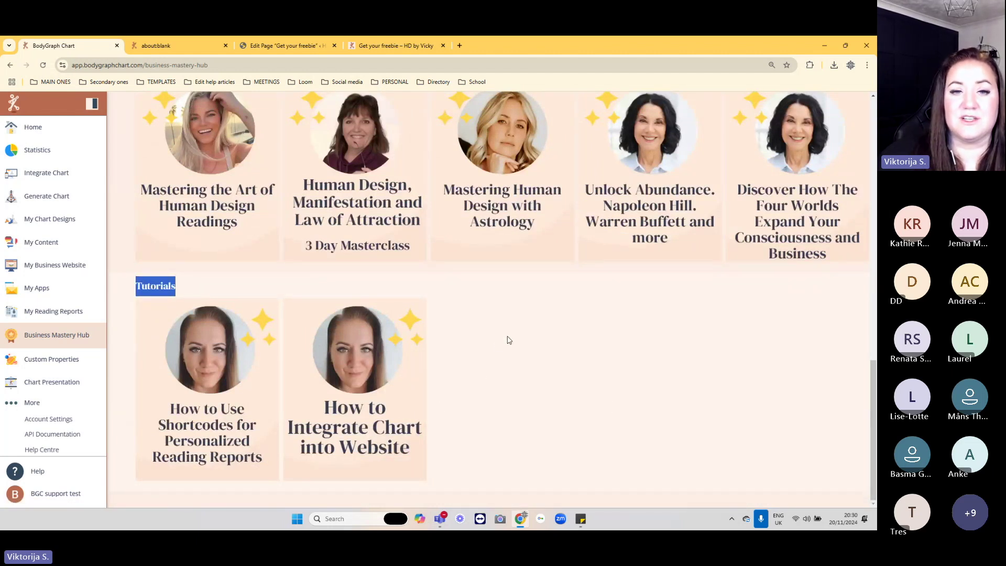
scroll(491, 346, up, 15)
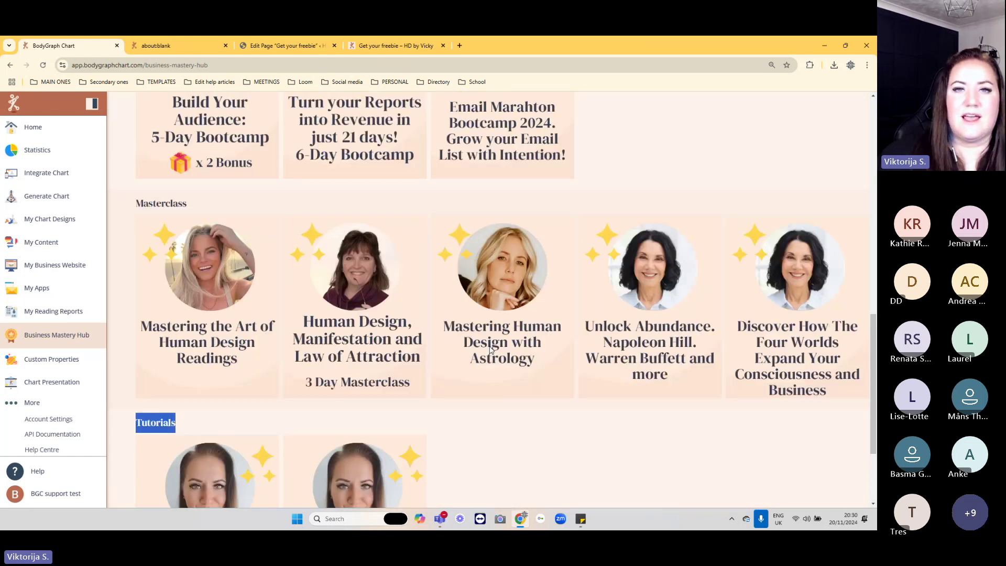
scroll(497, 289, up, 1)
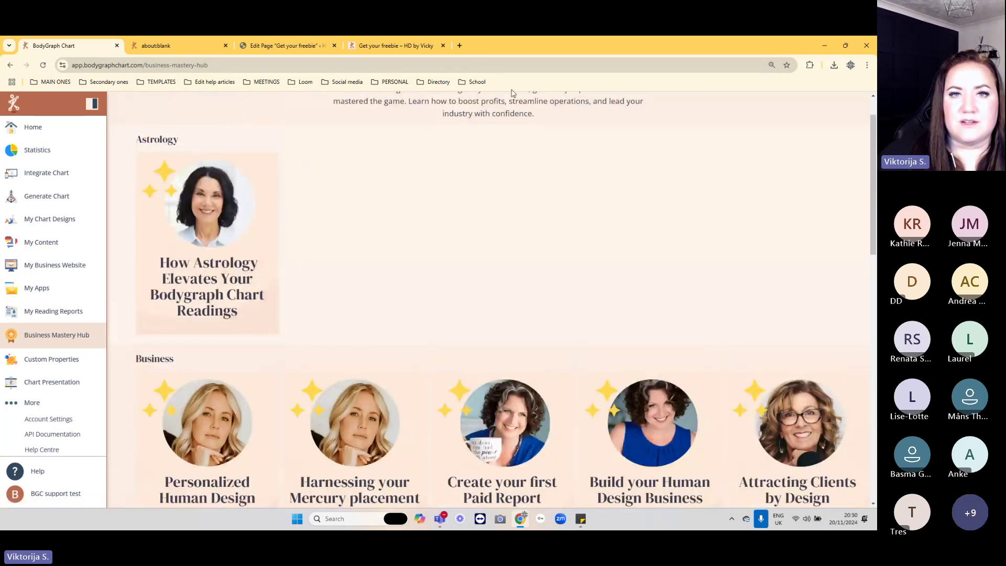
- Switch to the Bodygraph Chart YouTube channel and browse its latest videos
click(361, 46)
click(343, 82)
click(370, 165)
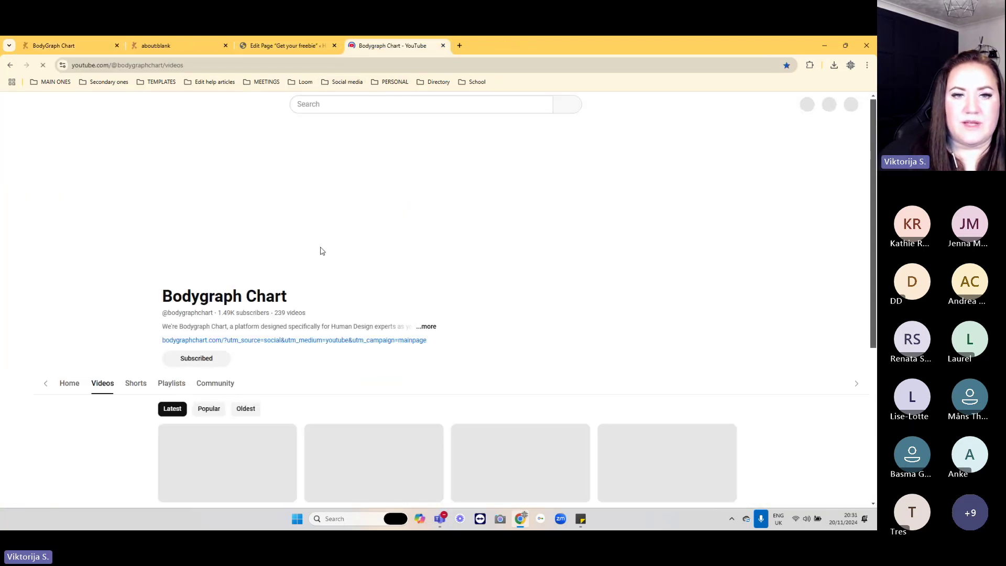
scroll(277, 222, down, 2)
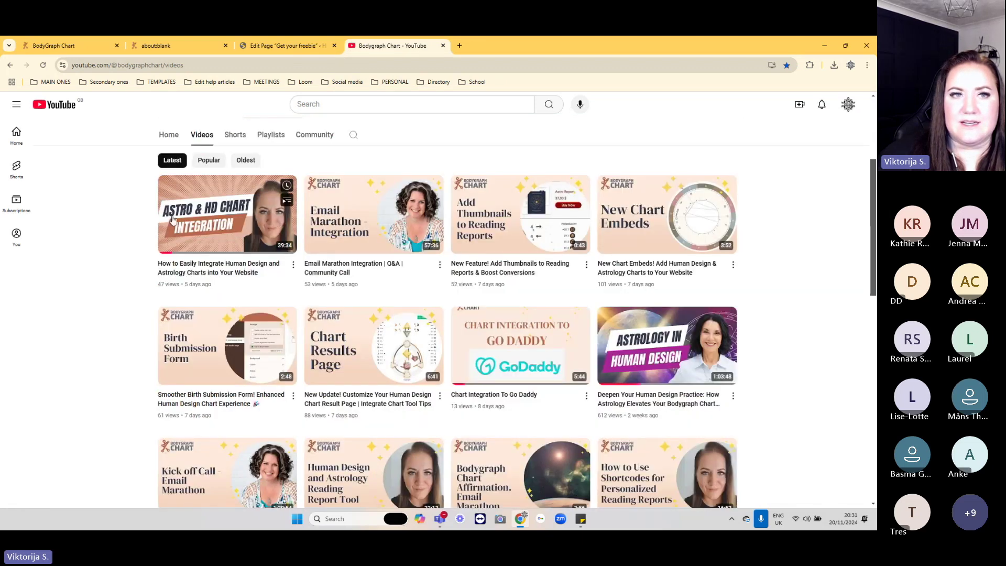